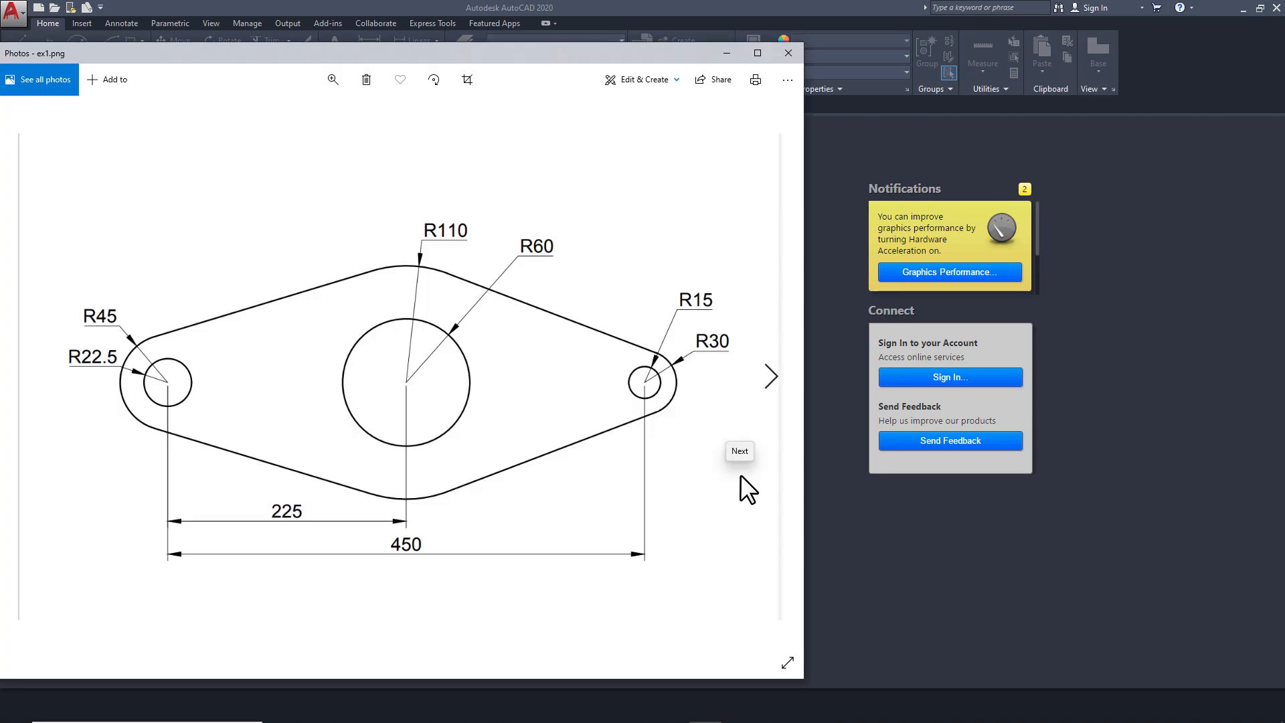
Look through the exercise drawings ex1.png, ex2.png and ex3.png in Photos and return to AutoCAD
left_click(740, 475)
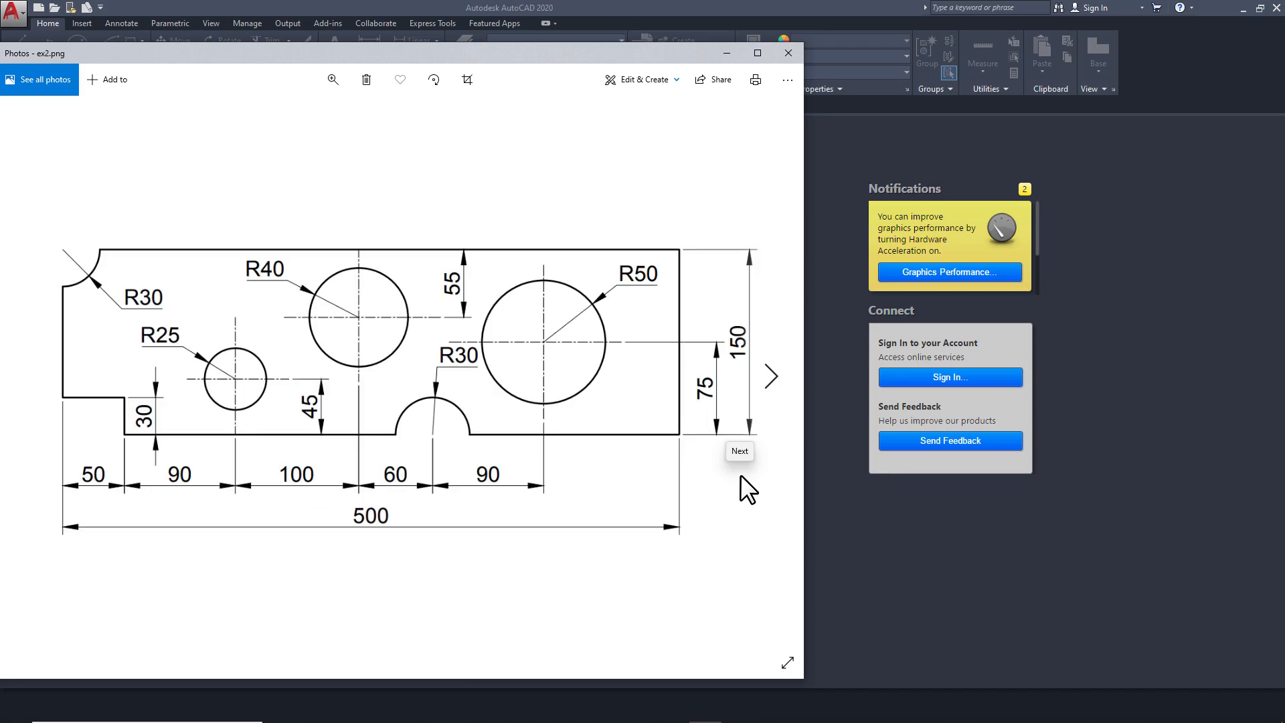
left_click(740, 475)
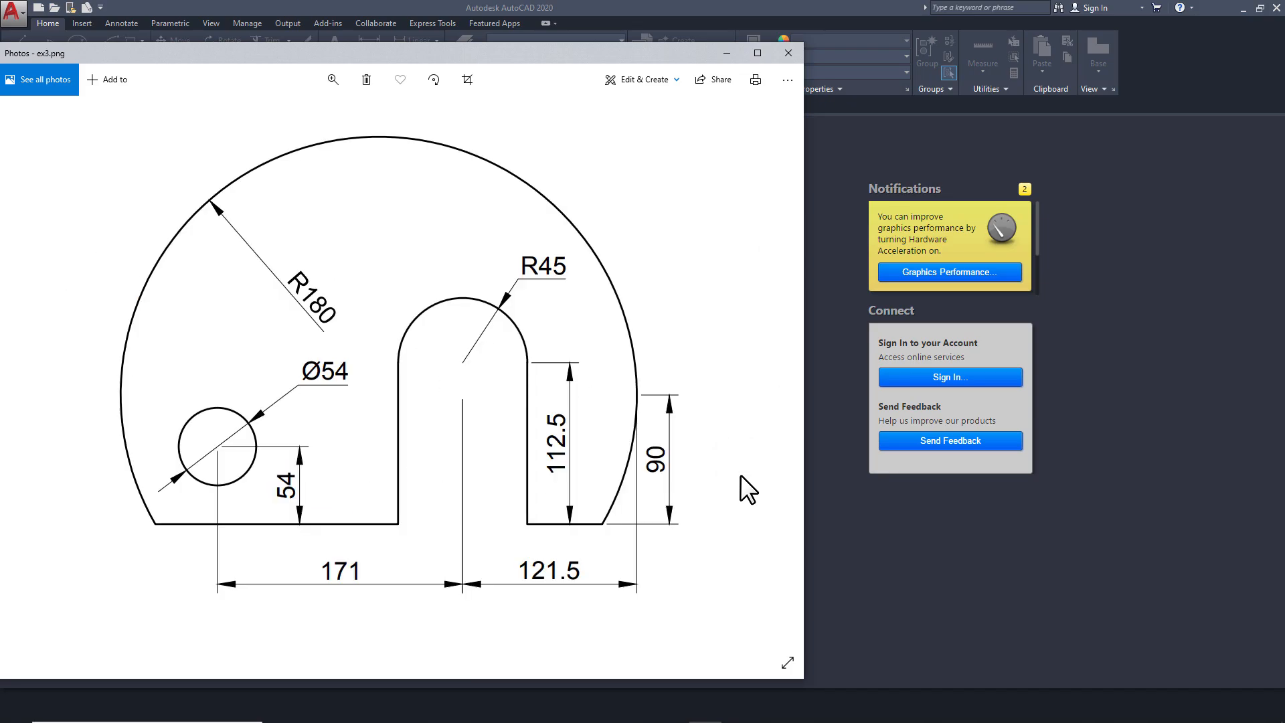
left_click(740, 475)
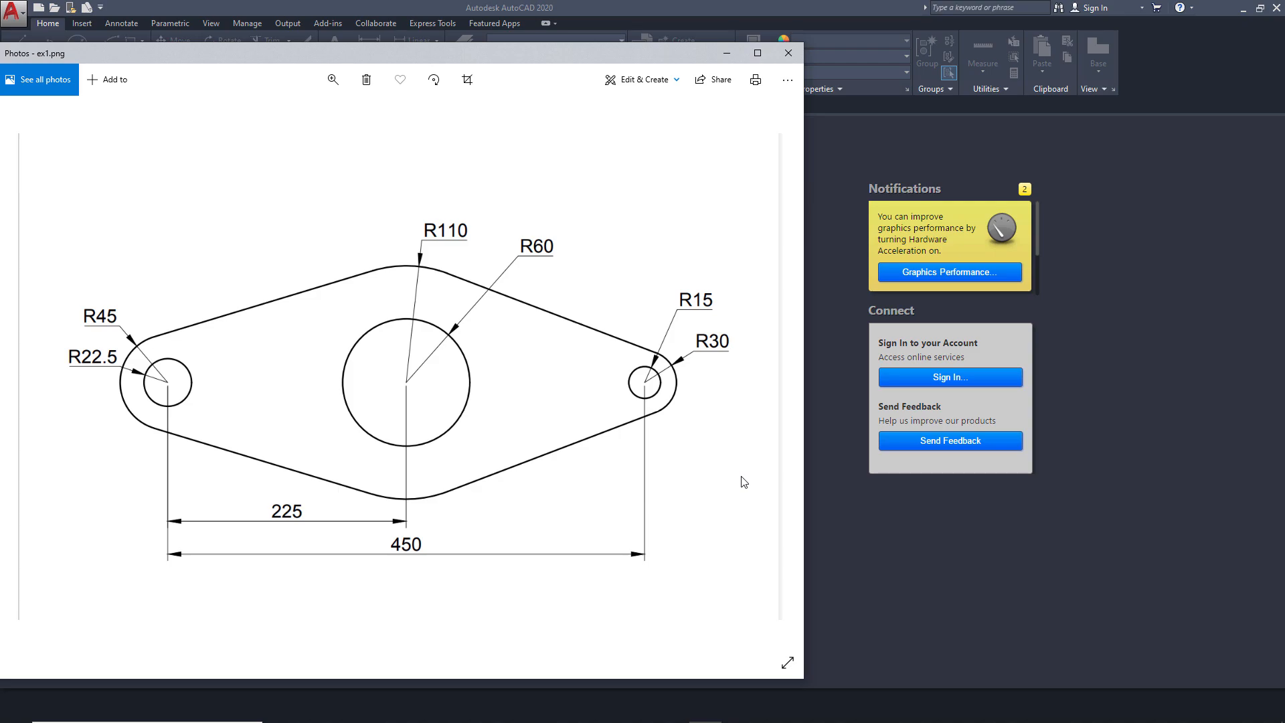
left_click(865, 574)
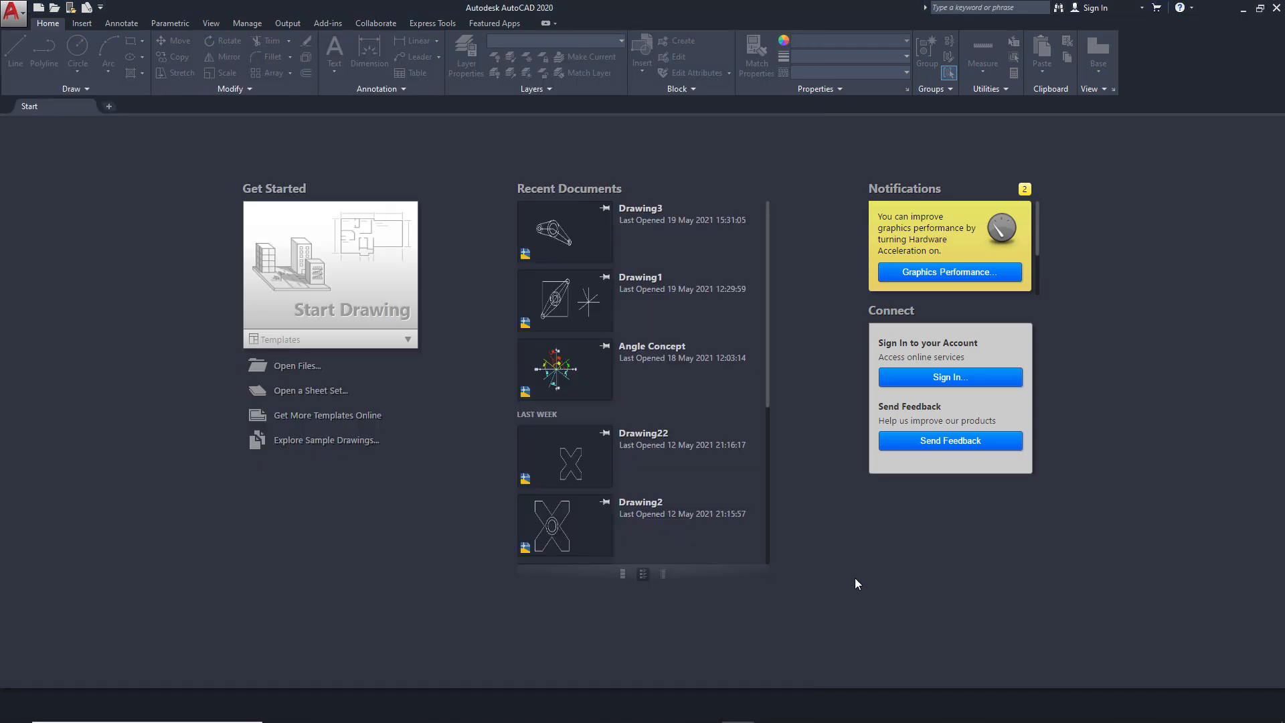
Start a new drawing from the acadiso.dwt template and accept decimal lengths and millimetres as its drawing units
left_click(406, 341)
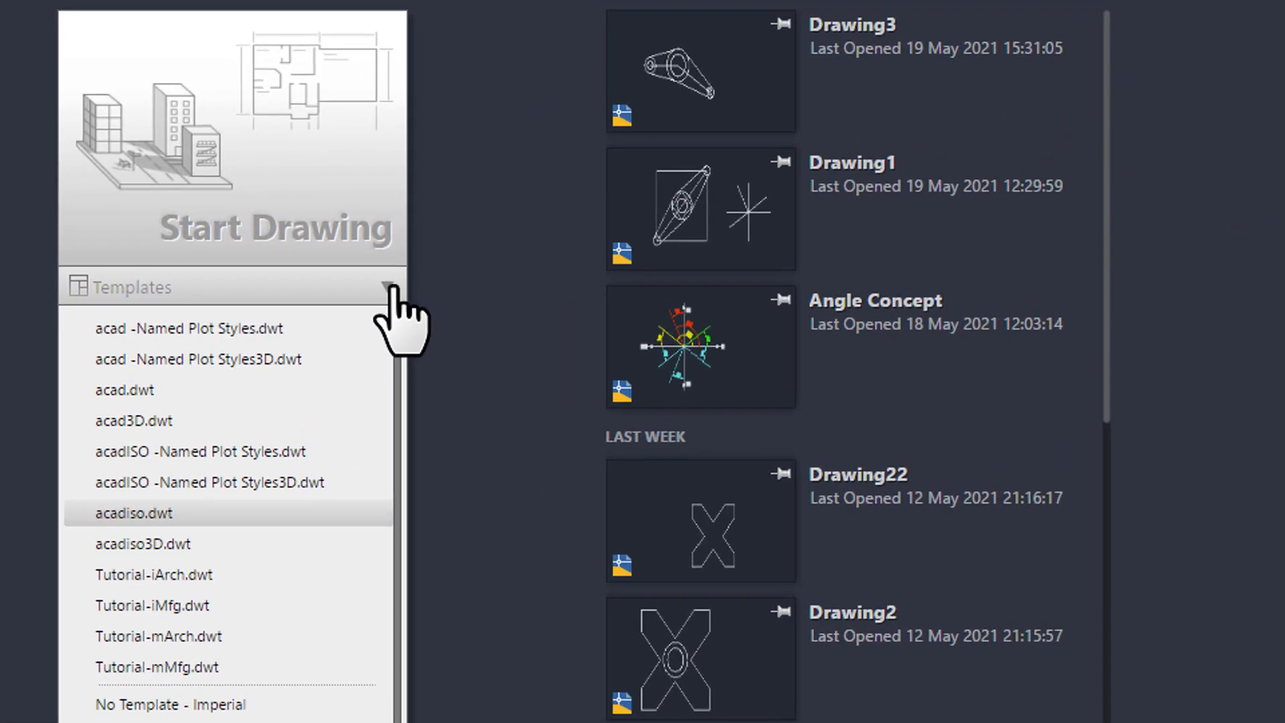
left_click(207, 517)
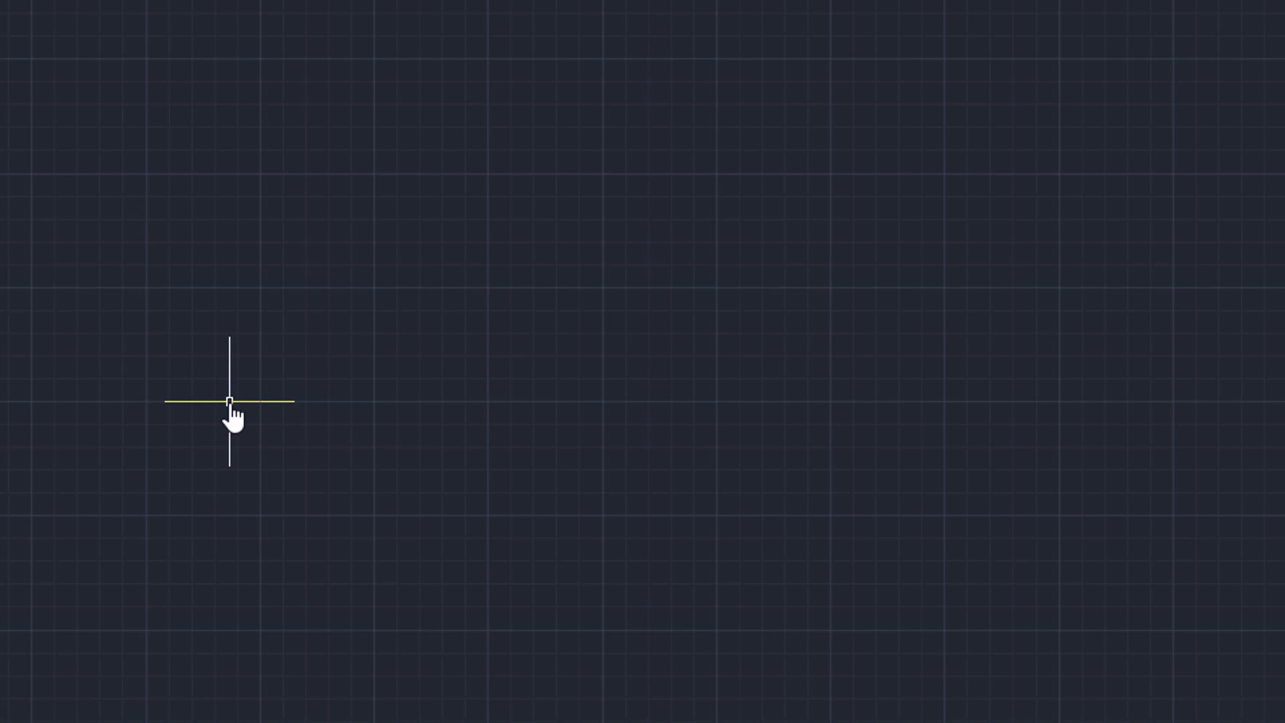
type("un")
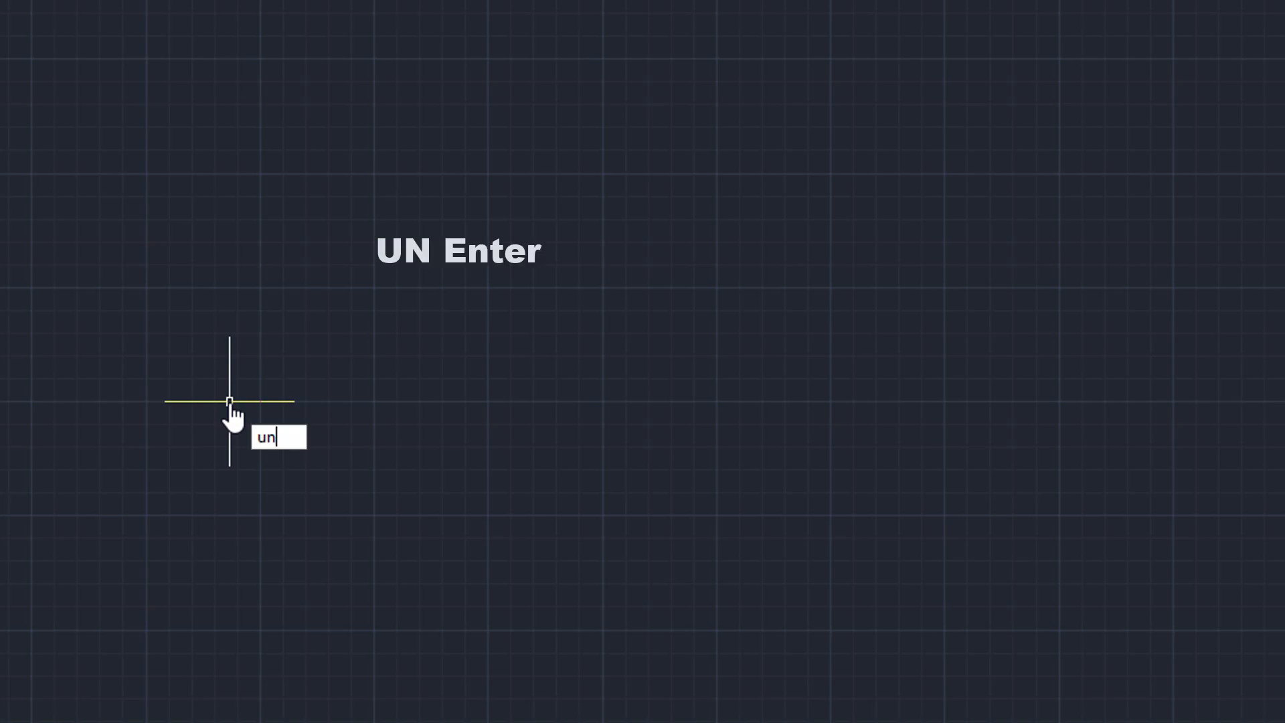
key("Return")
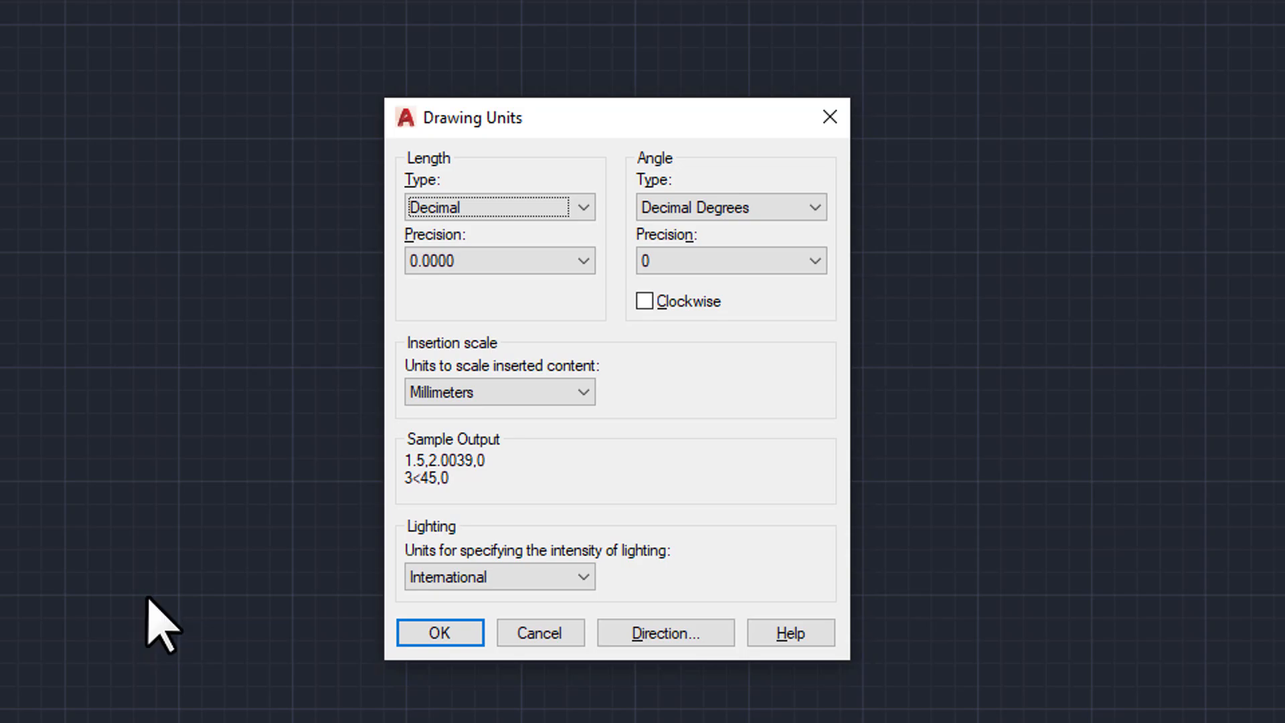
left_click(450, 635)
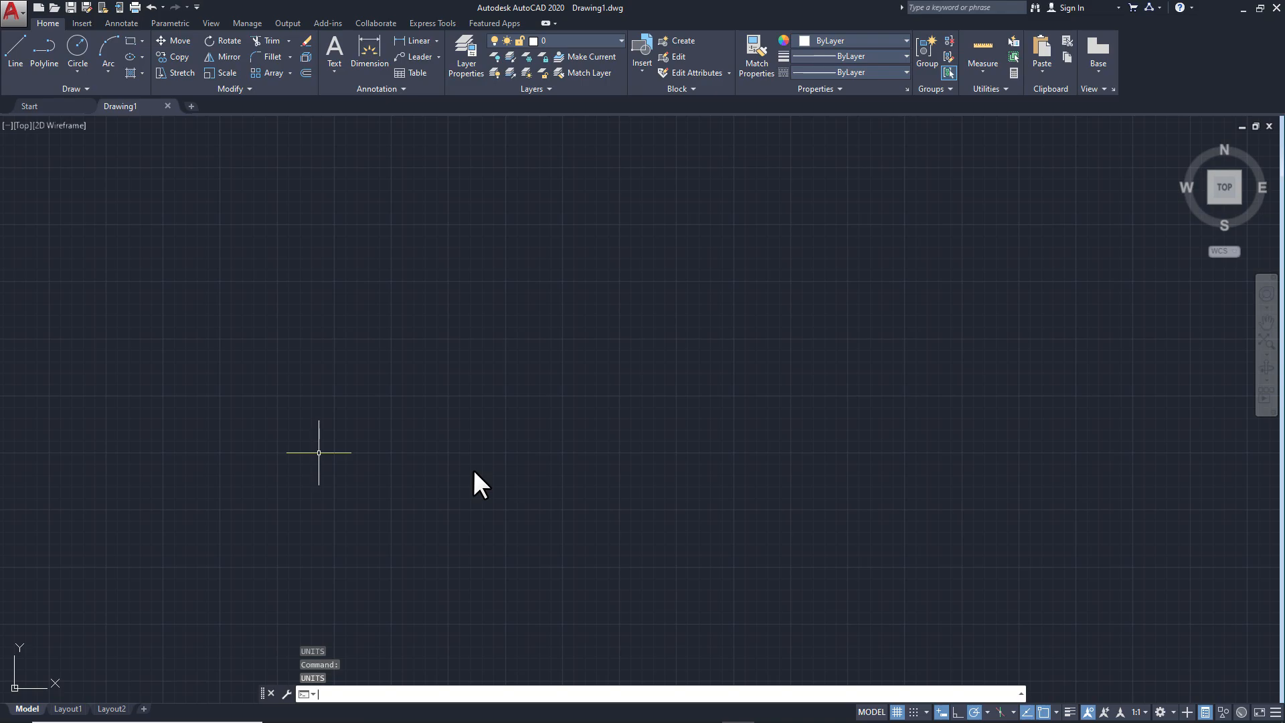
Consult the ex1.png reference in Photos and draw a horizontal line 450 mm long in the AutoCAD drawing
key("alt+Tab")
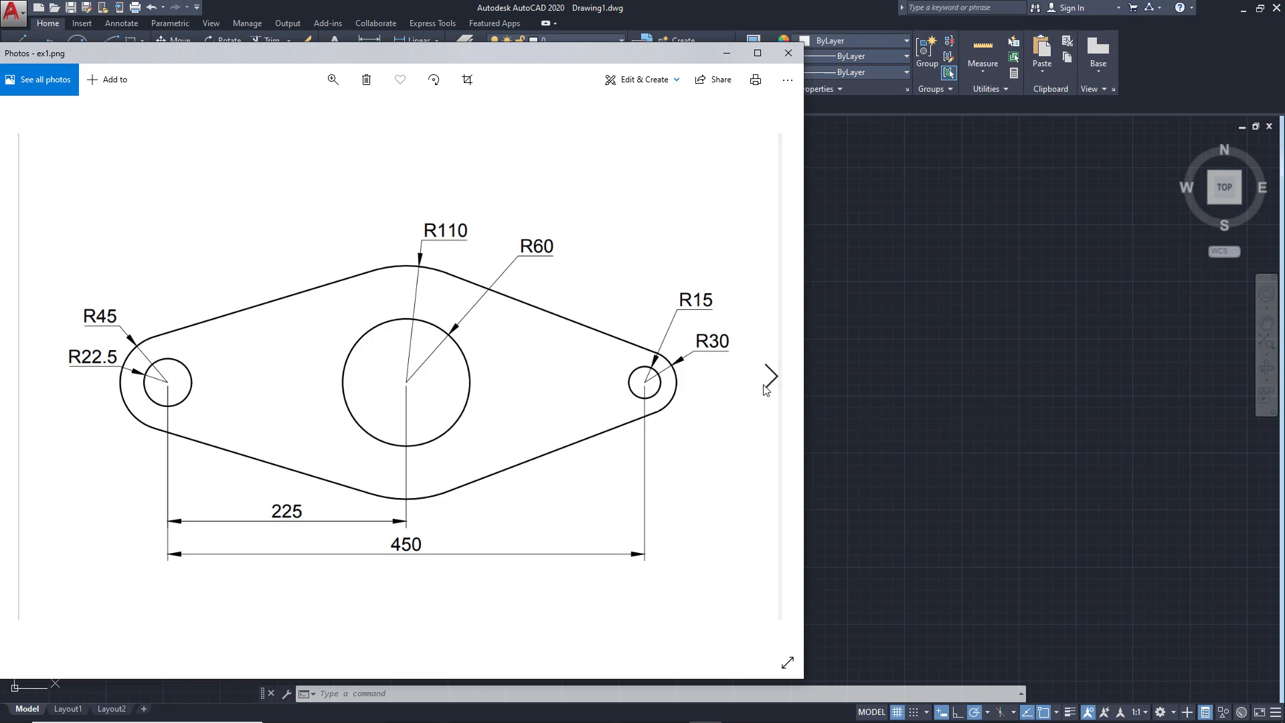
left_click(909, 416)
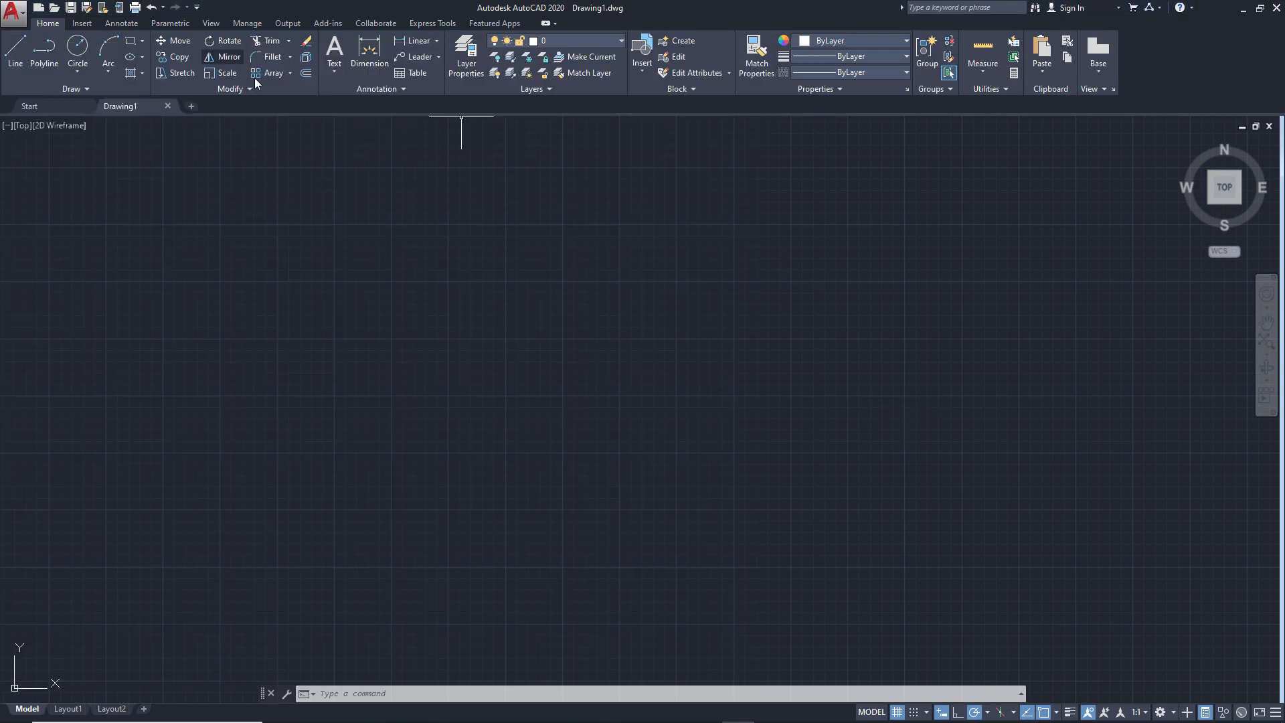
left_click(18, 60)
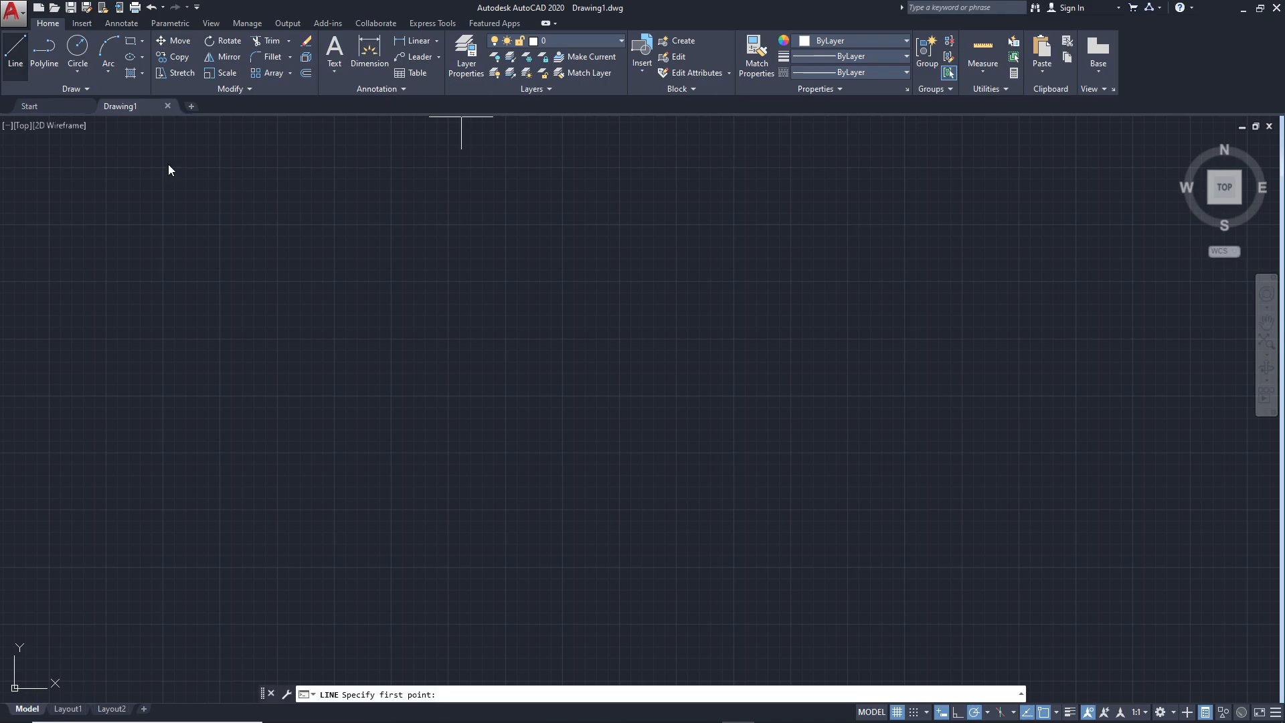
left_click(336, 391)
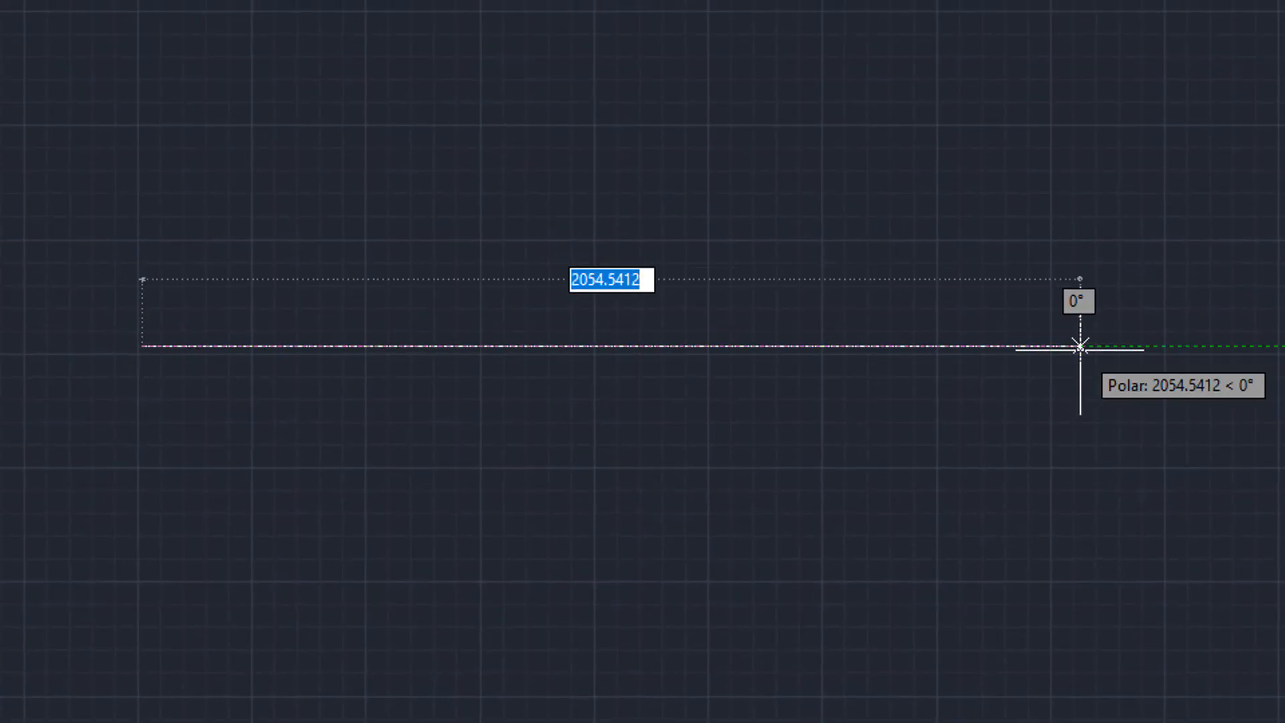
type("450")
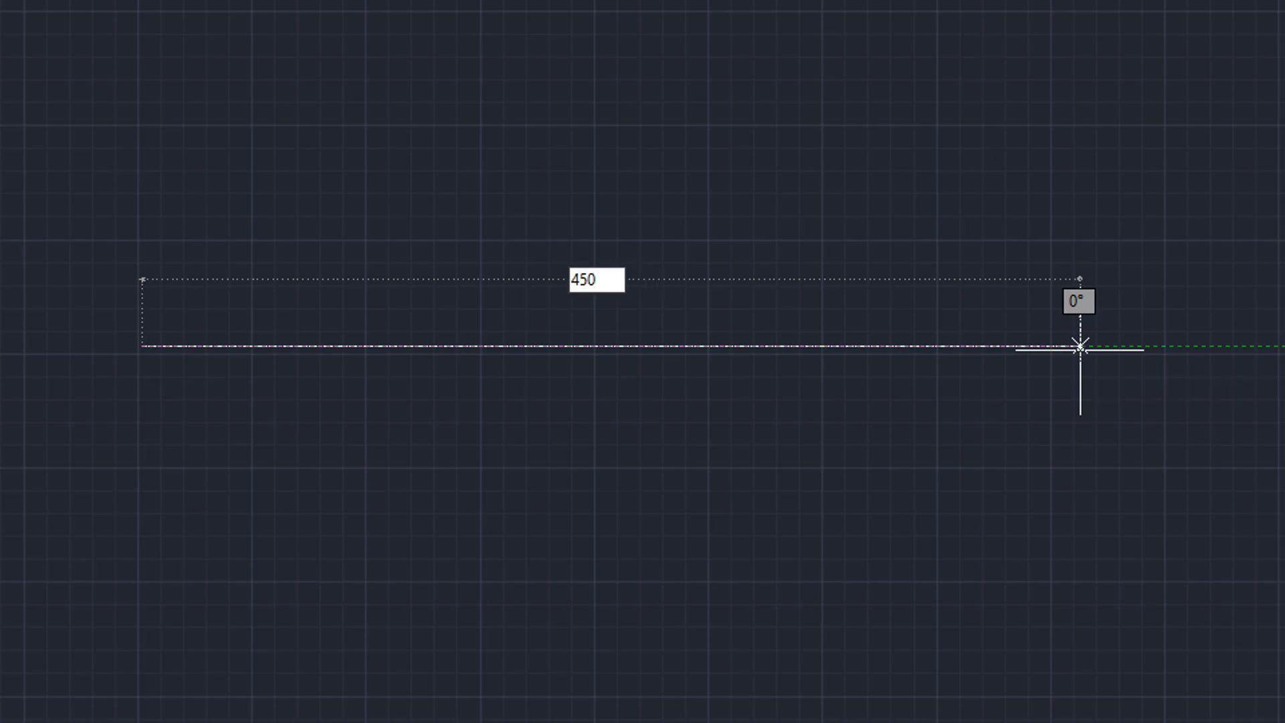
key("Return")
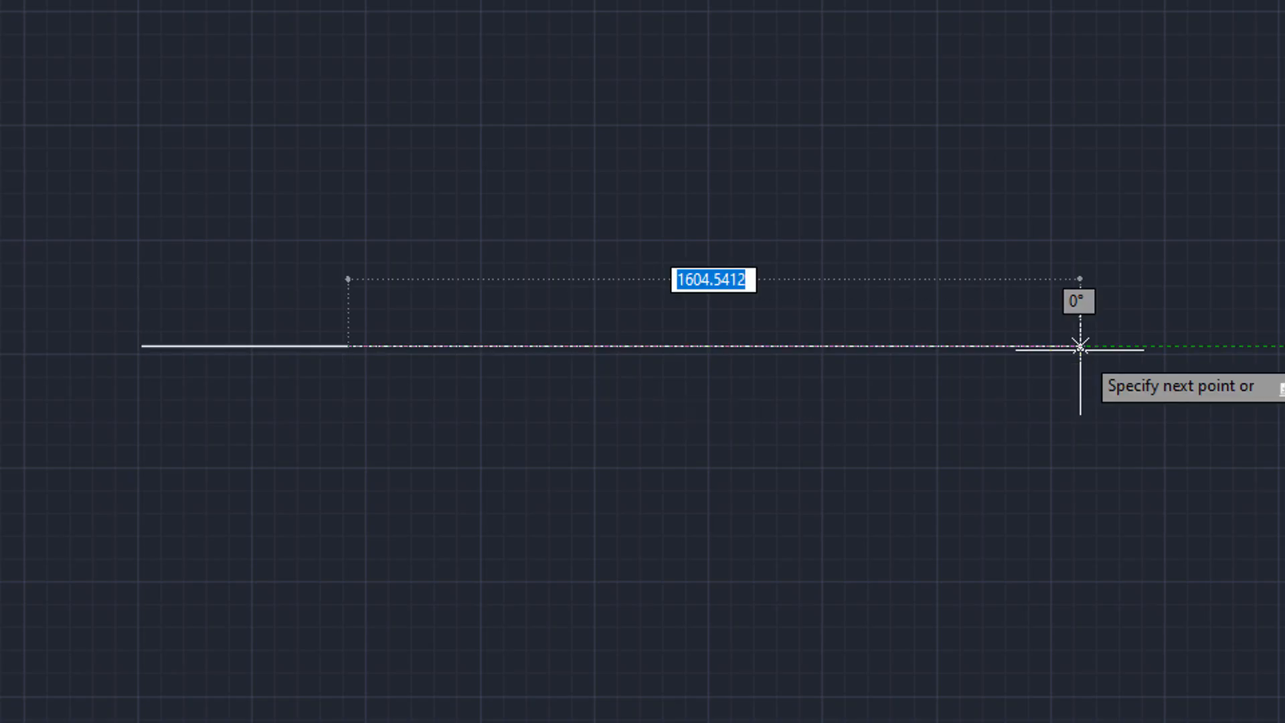
key("Escape")
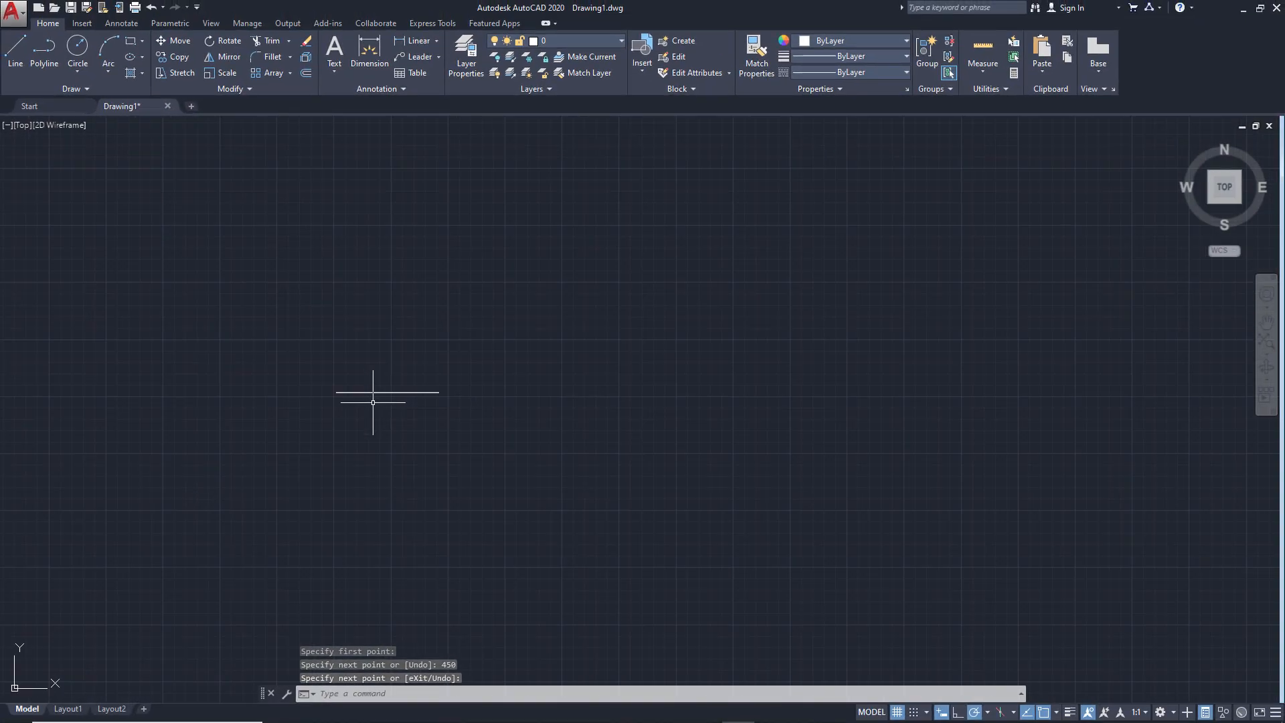
Check the left hole in the ex1.png reference and draw a circle of radius 22.5 mm centred on the line's left endpoint
scroll(373, 399, "up", 4)
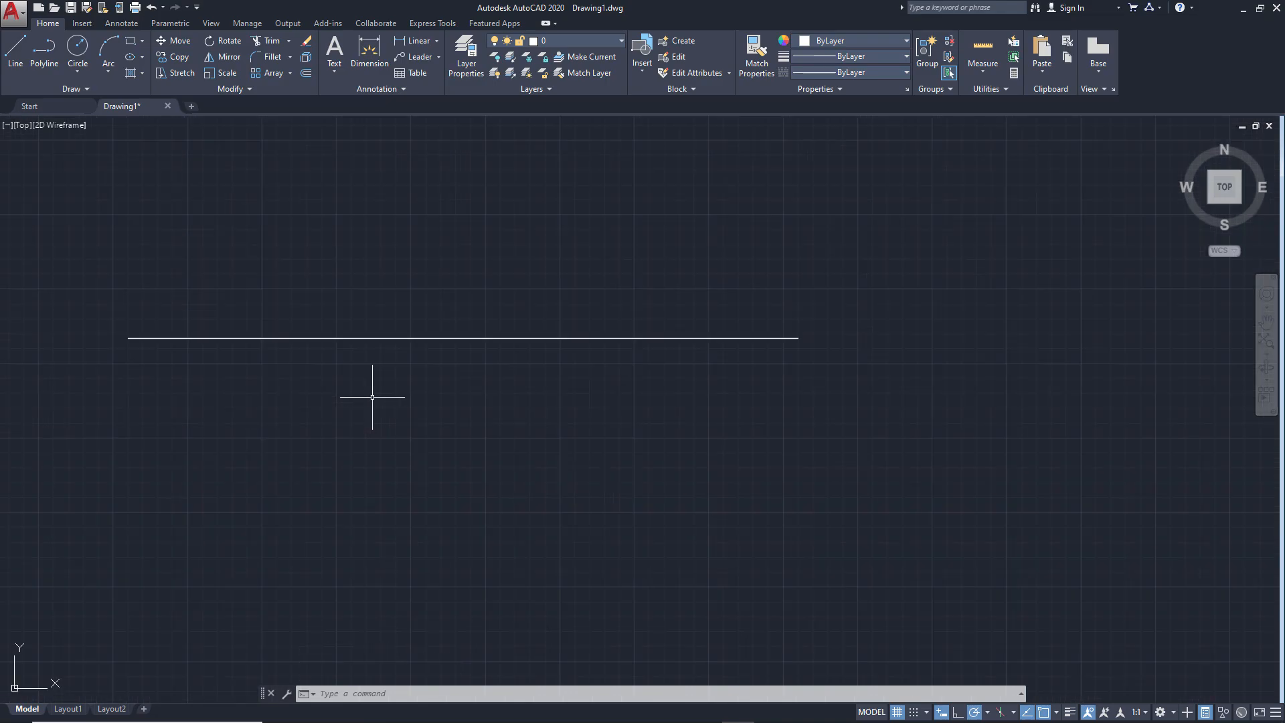
mouse_move(373, 397)
middle_mouse_down()
mouse_move(474, 404)
mouse_move(517, 426)
middle_mouse_up()
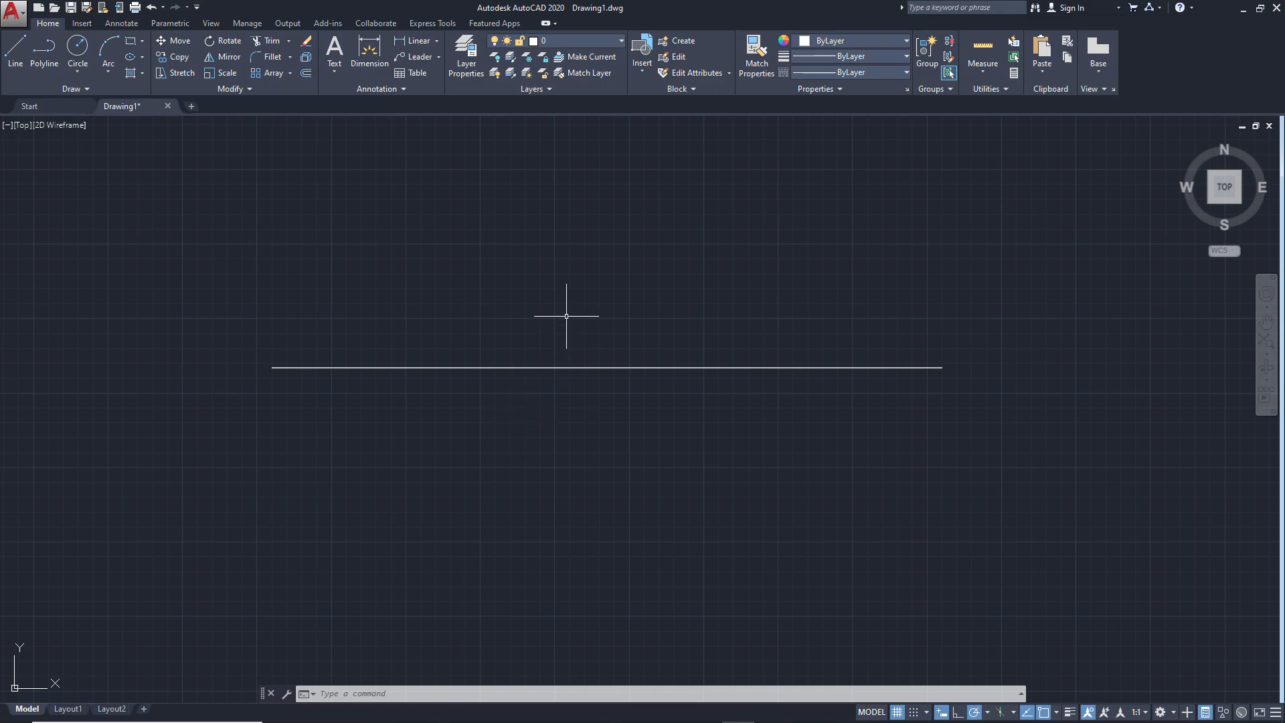
key("alt+Tab")
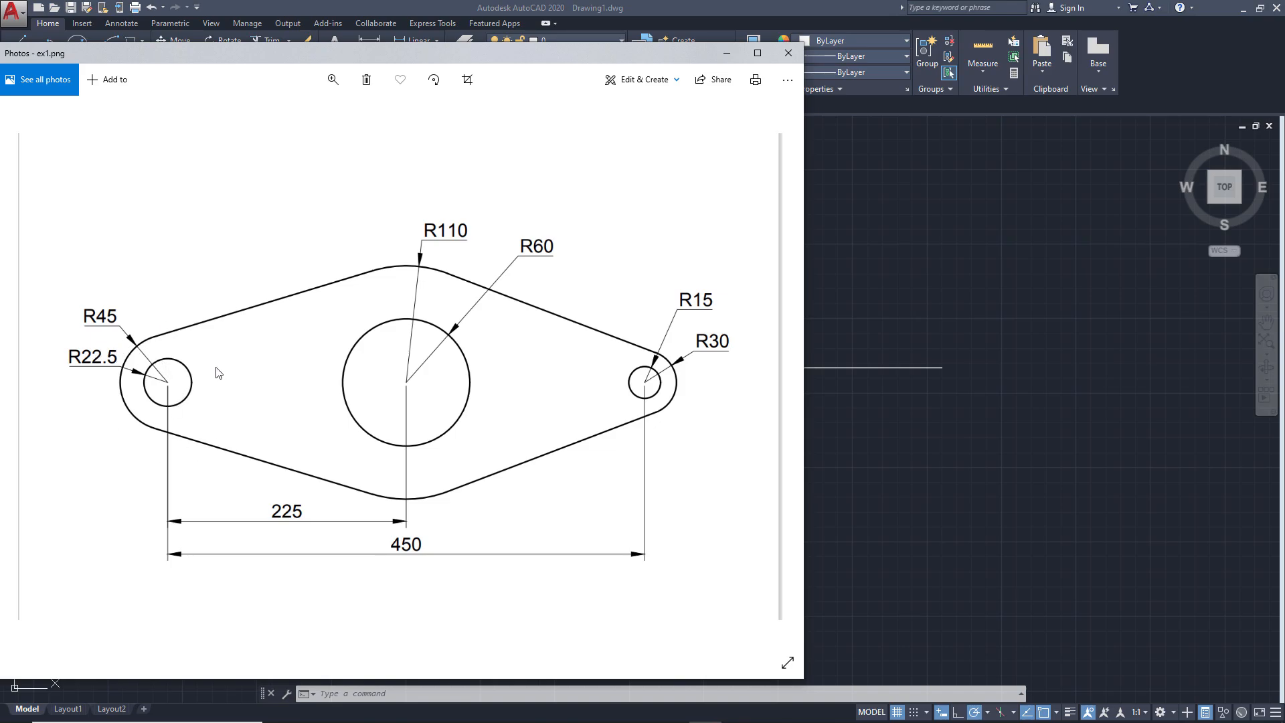
left_click(873, 409)
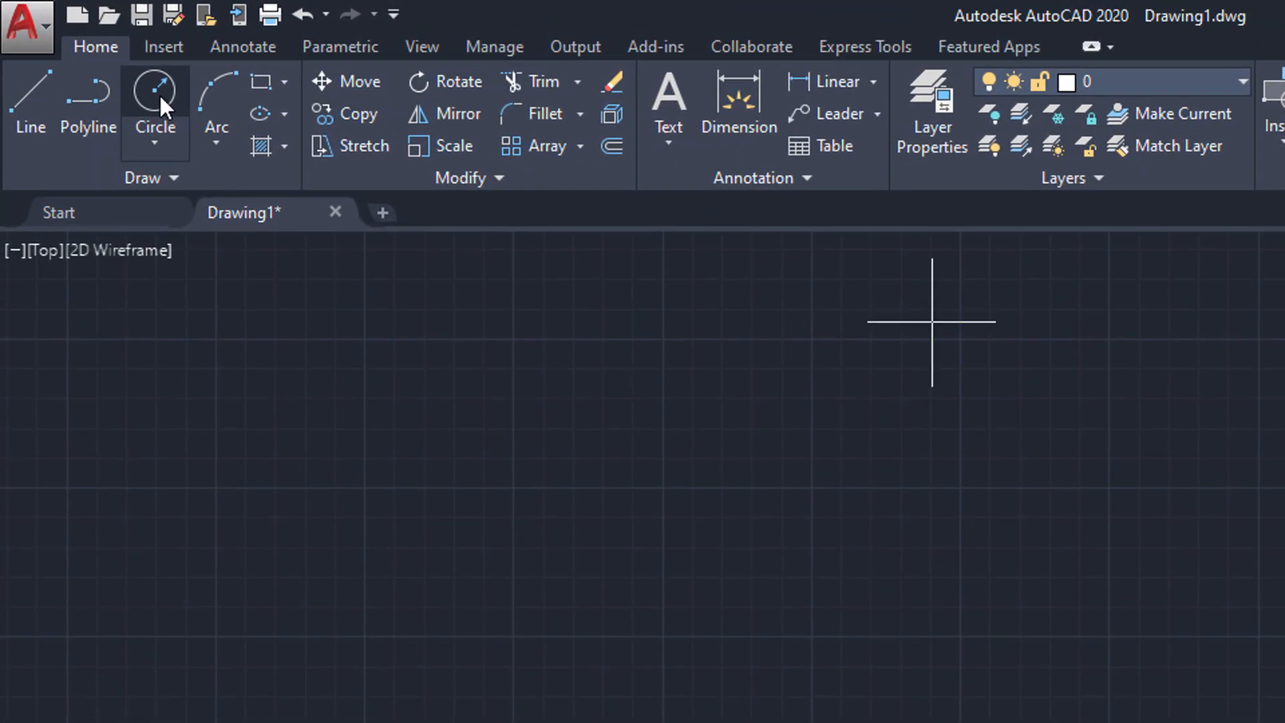
left_click(159, 94)
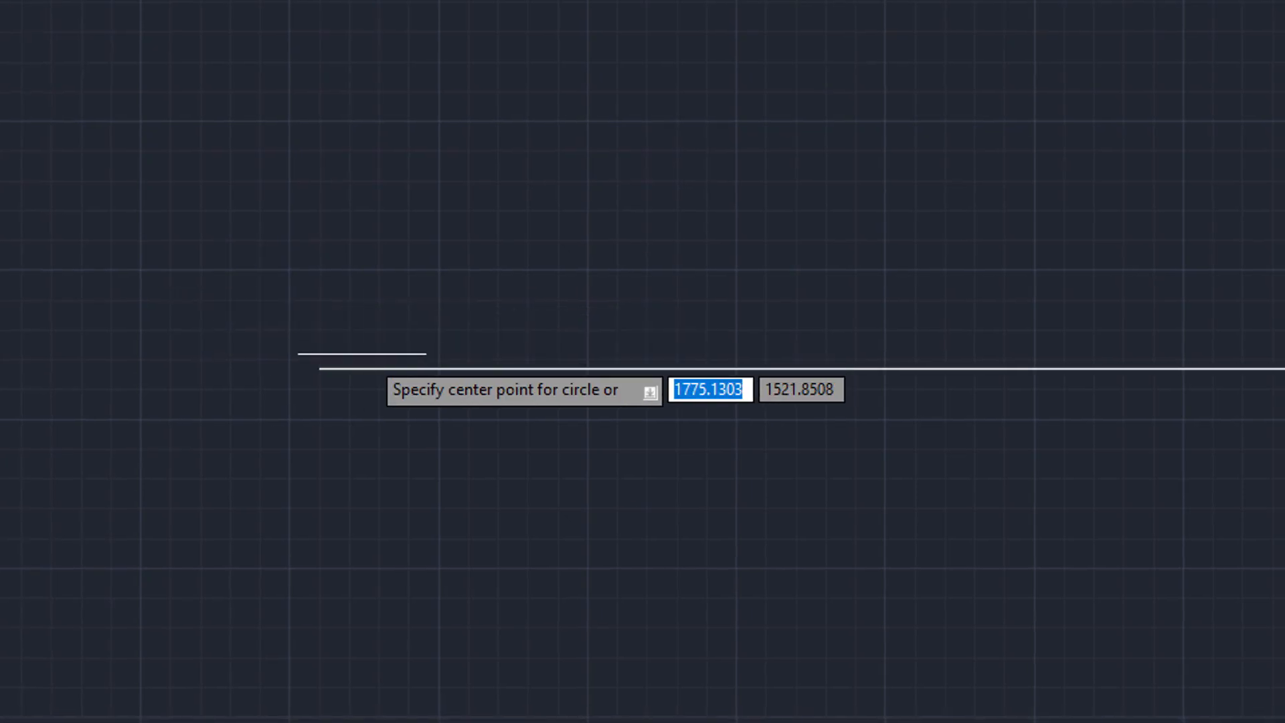
left_click(320, 368)
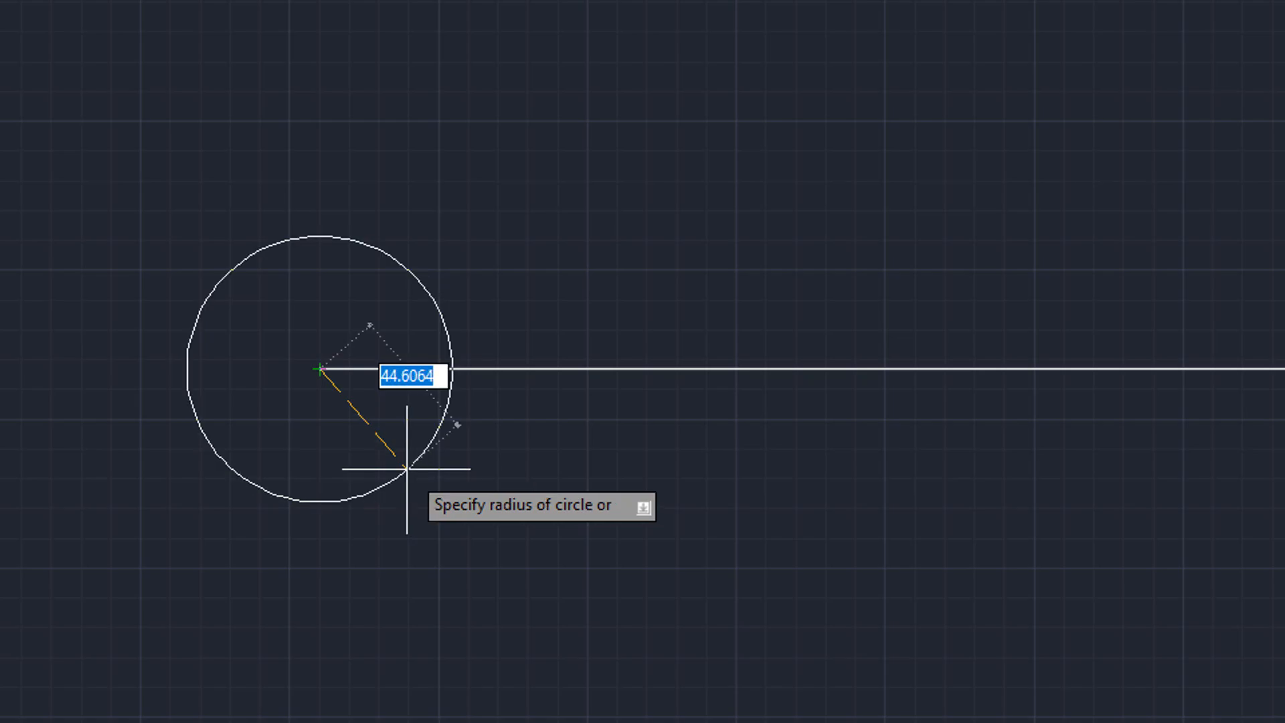
type("22")
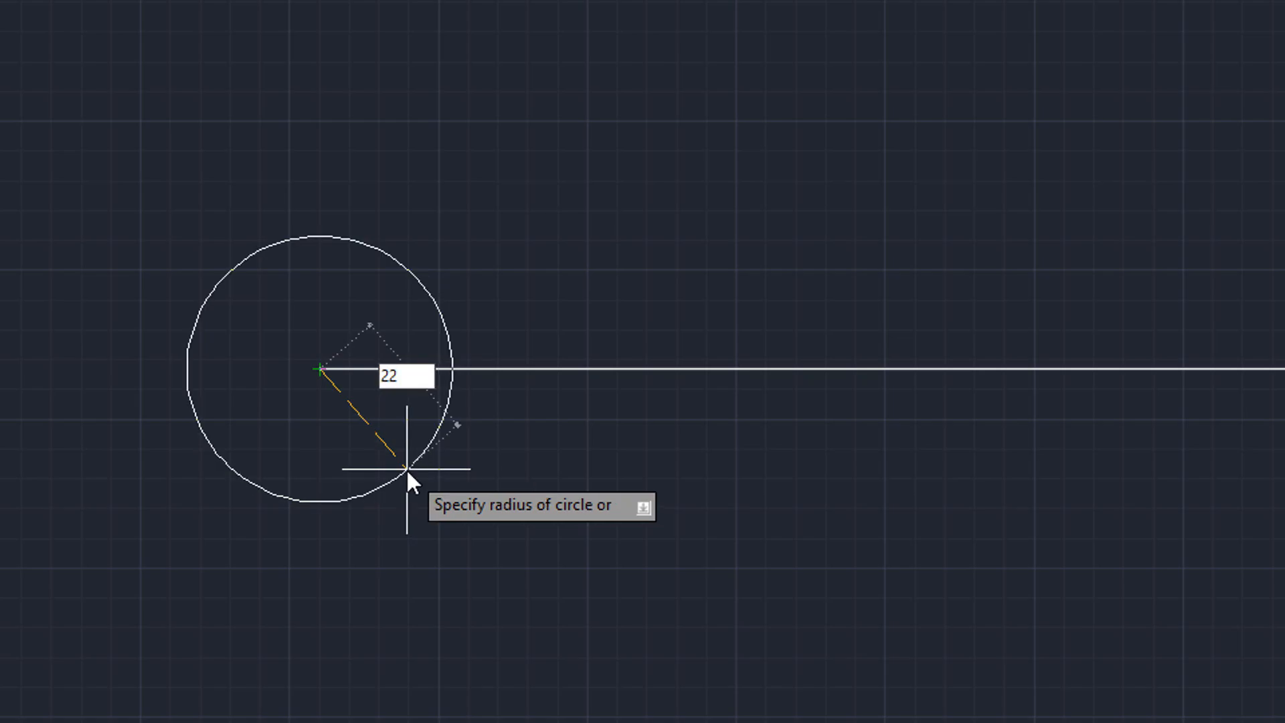
type(".5")
key("Return")
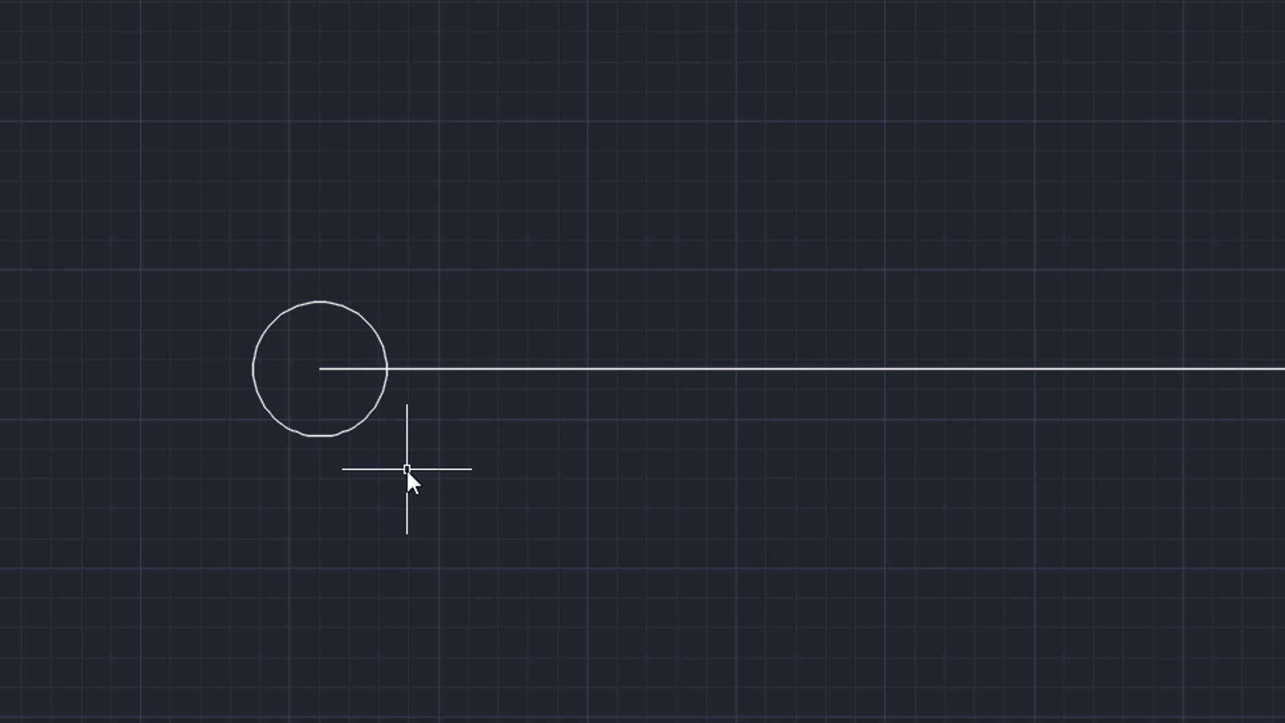
Draw a concentric circle of radius 45 mm around the small circle at the line's left endpoint
key("Return")
left_click(320, 369)
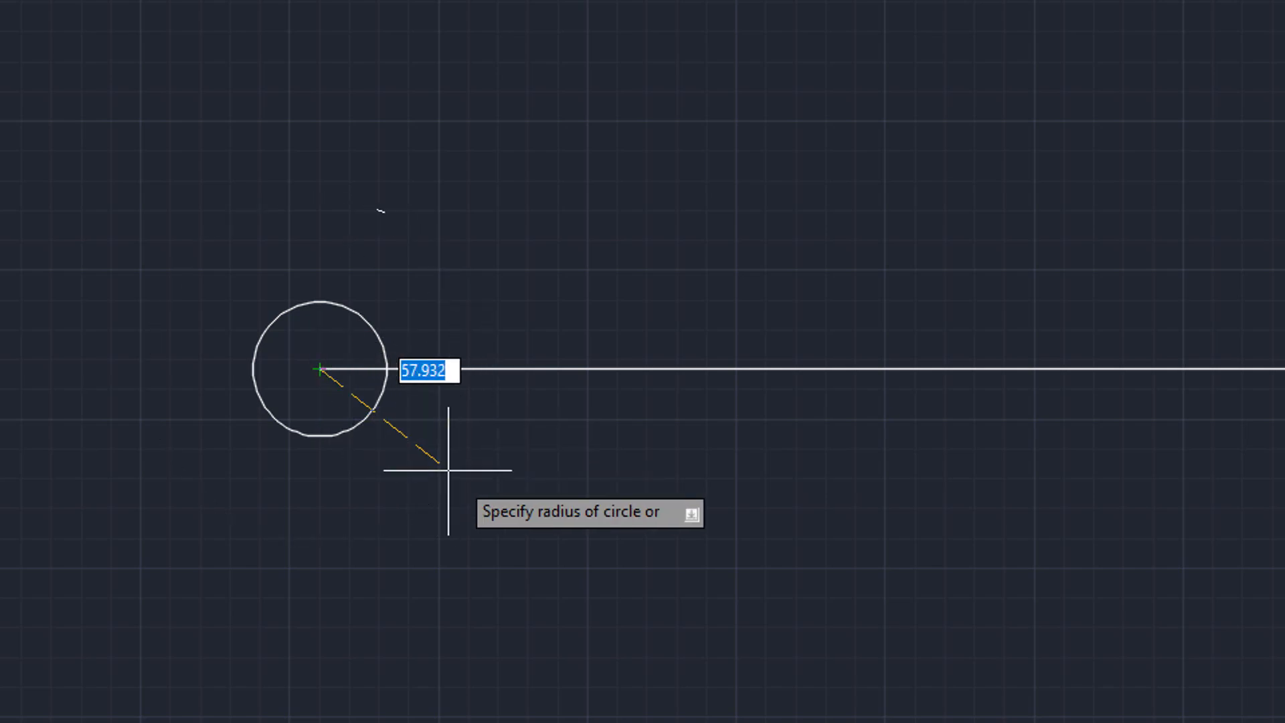
type("45")
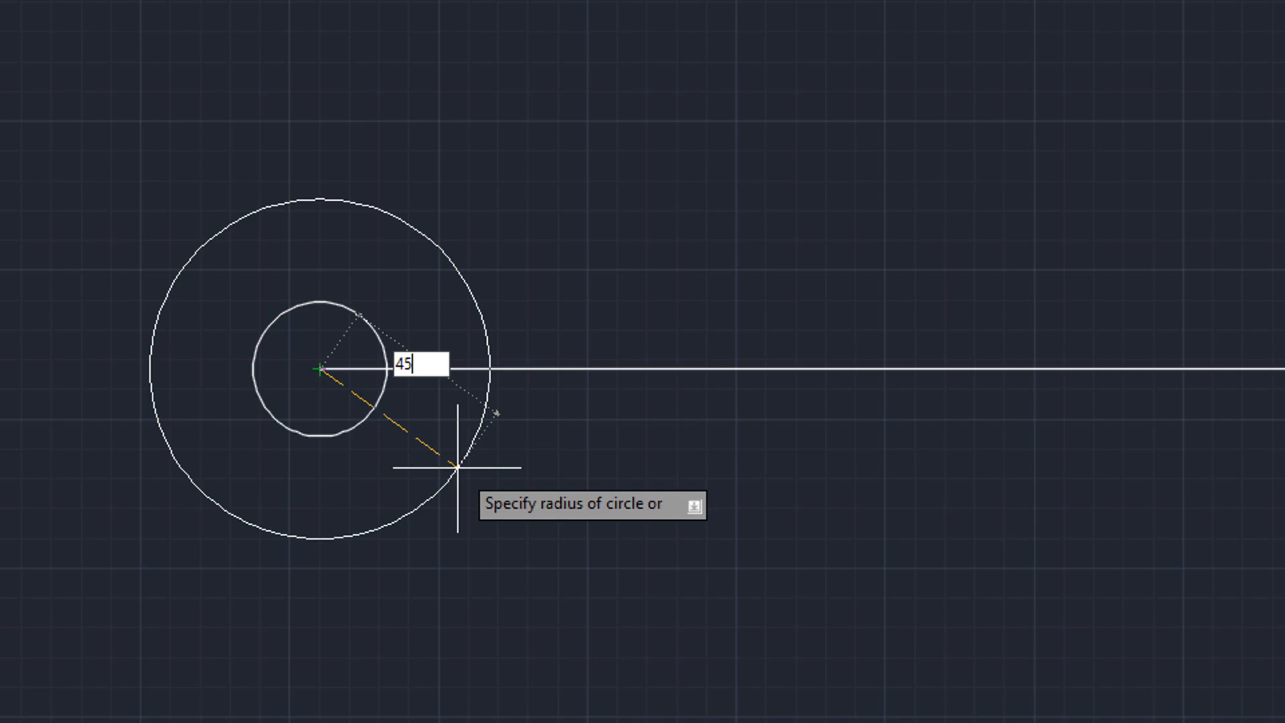
key("Return")
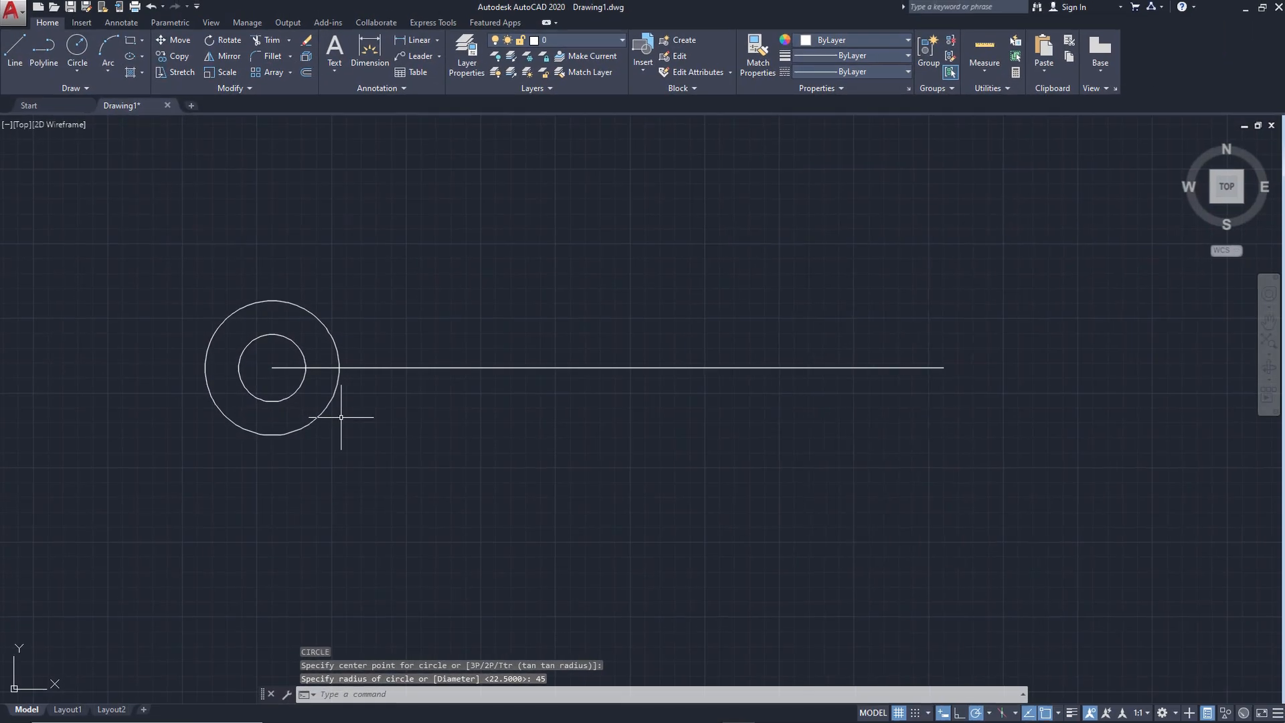
Check the central hole in the ex1.png reference and draw a circle of radius 60 mm centred on the line's midpoint
key("alt+Tab")
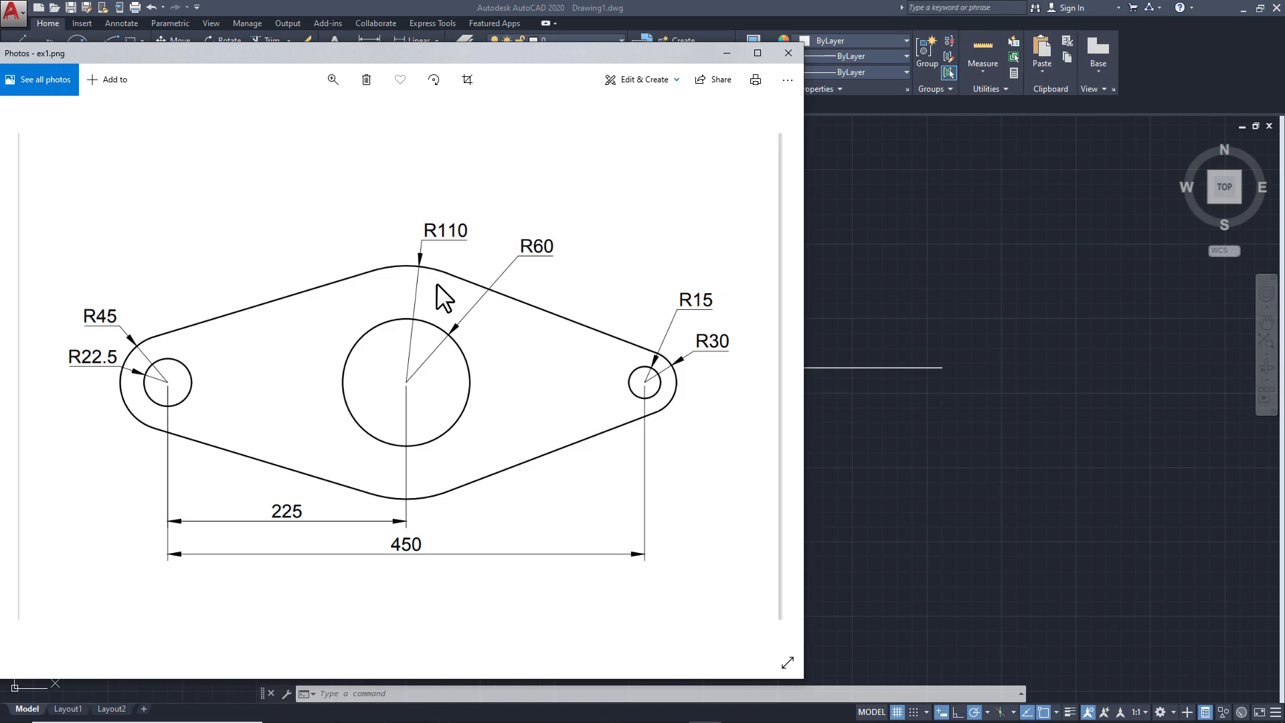
left_click(868, 434)
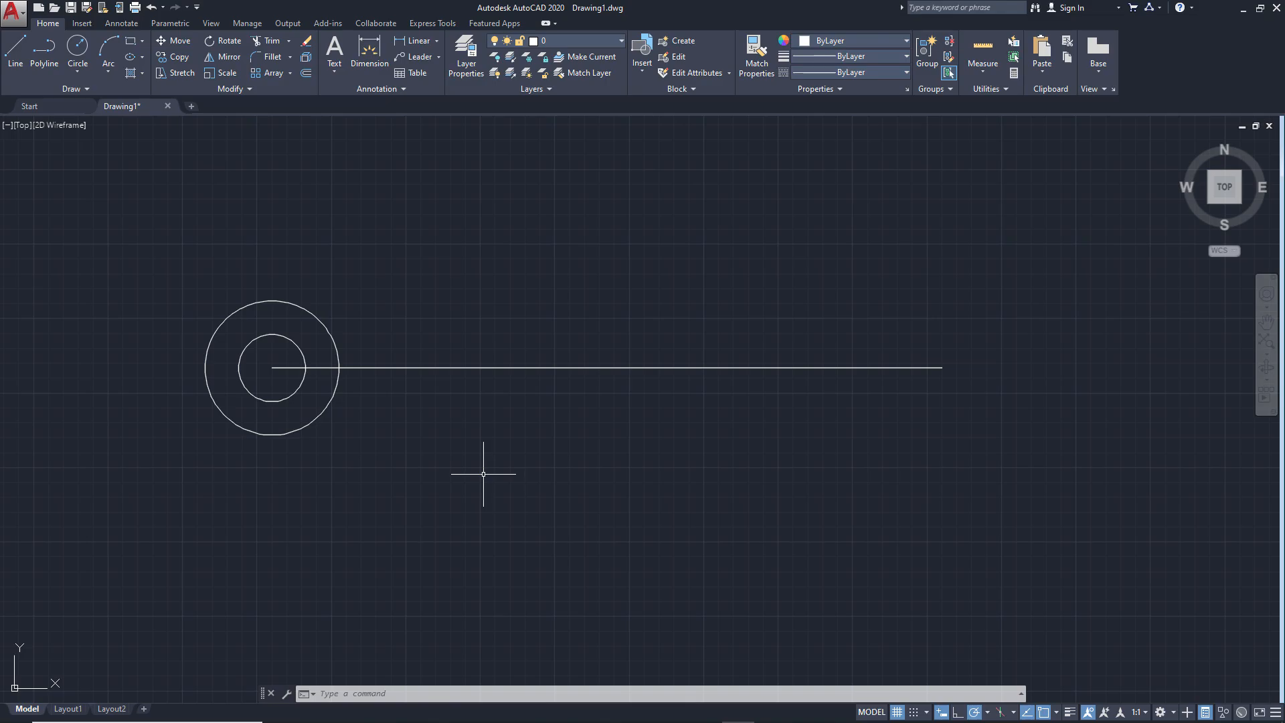
type("c")
key("Return")
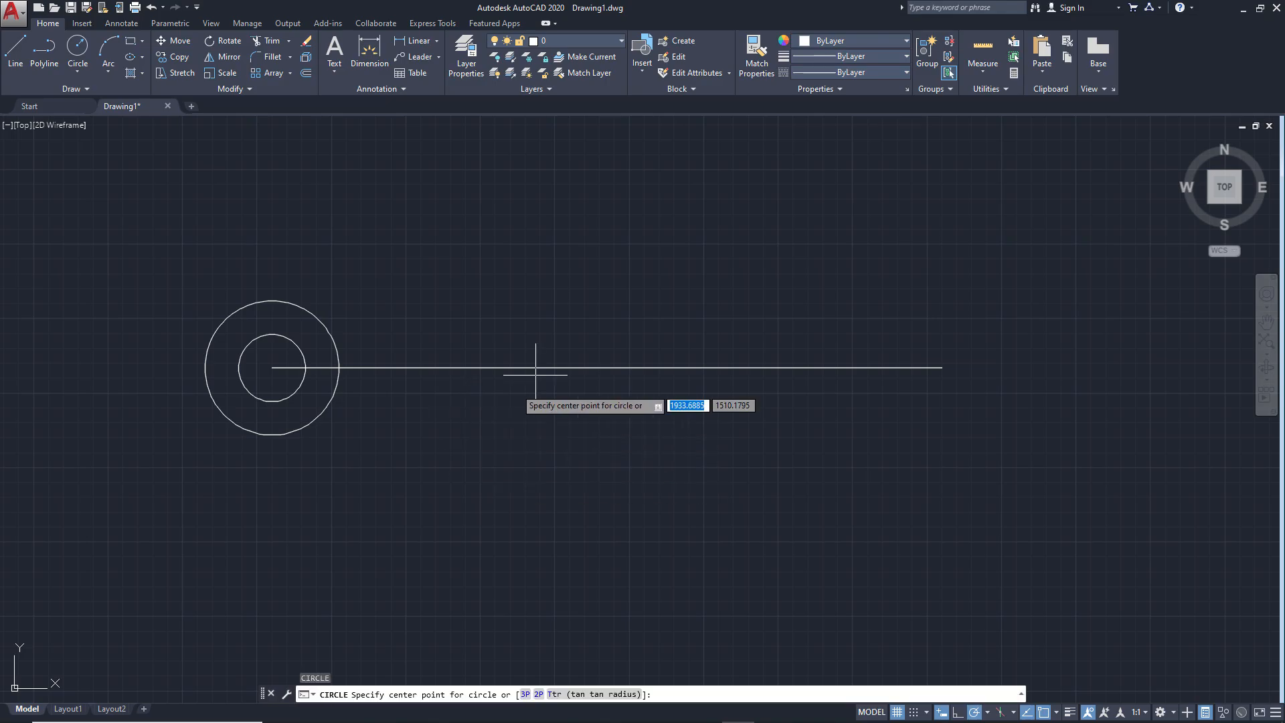
left_click(608, 368)
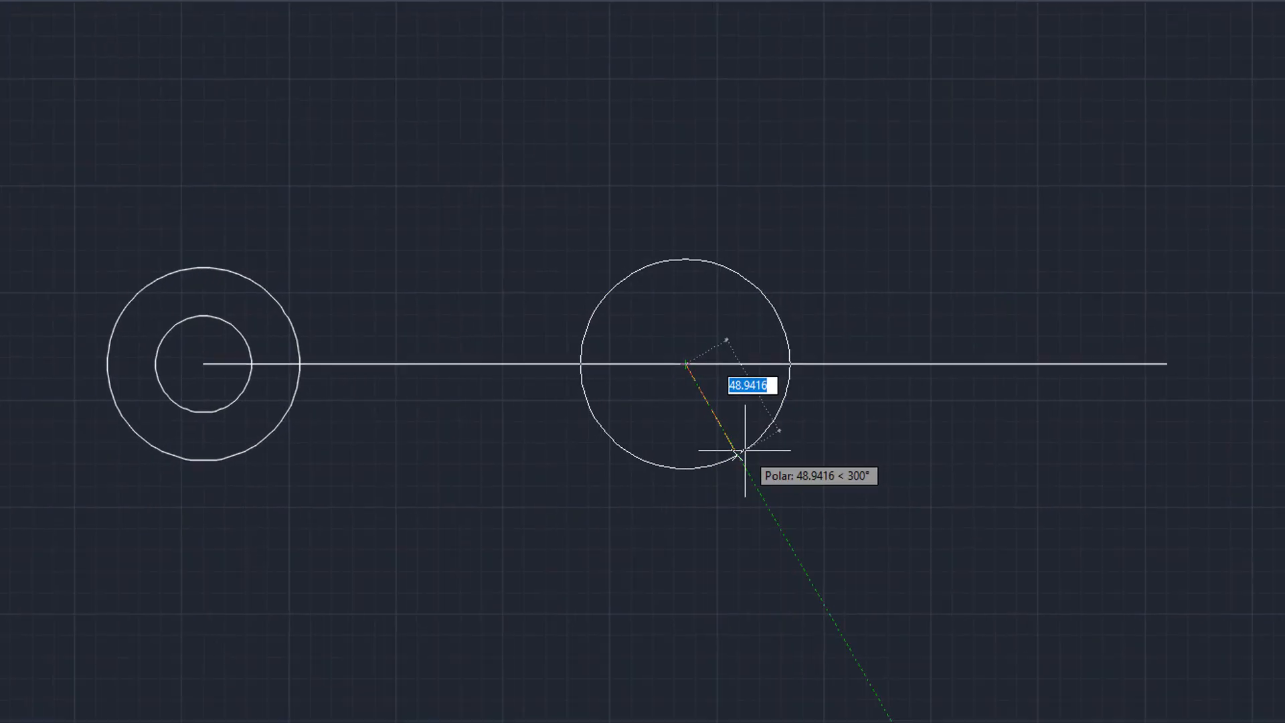
type("60")
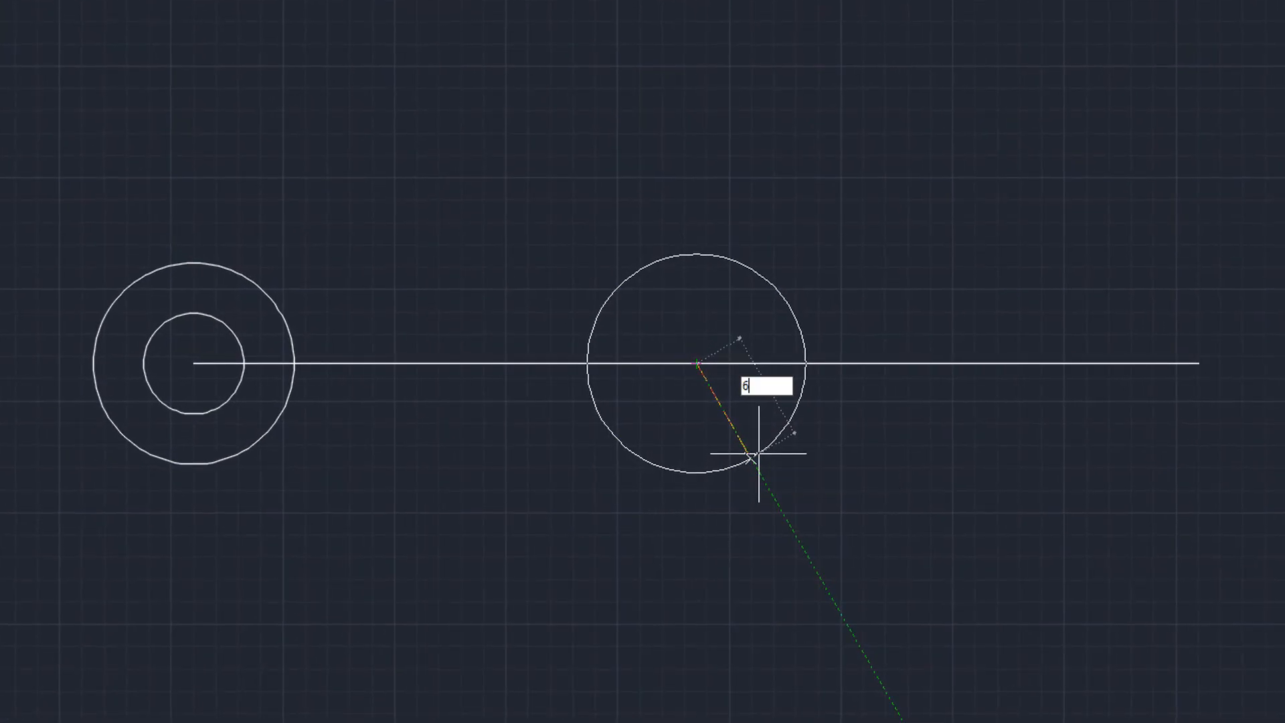
key("Return")
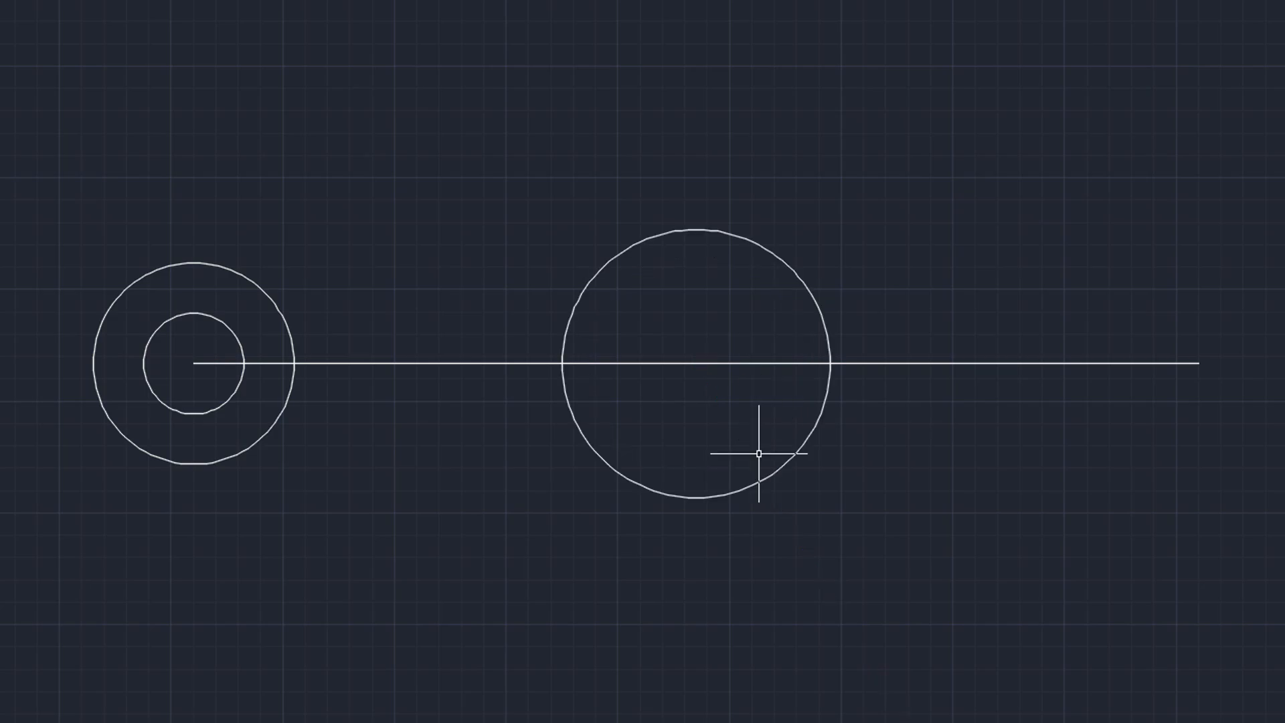
Draw a concentric circle of radius 110 mm around the central circle at the line's midpoint
key("Return")
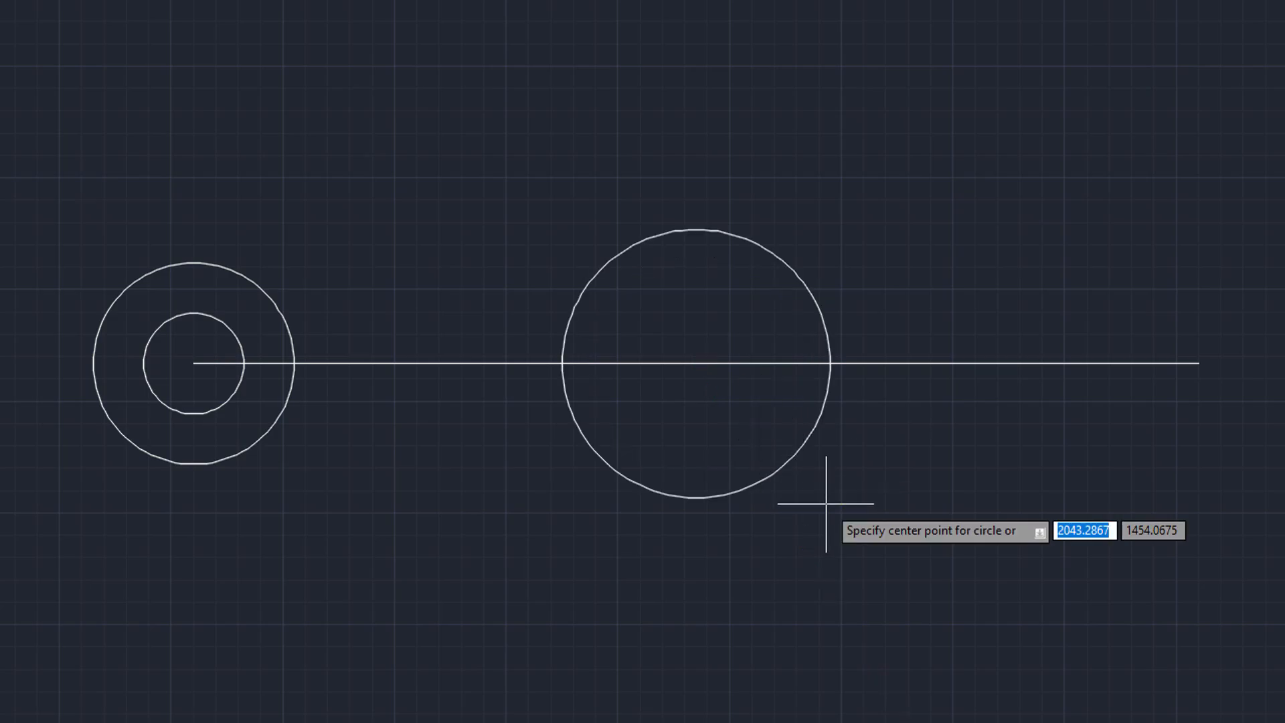
left_click(696, 364)
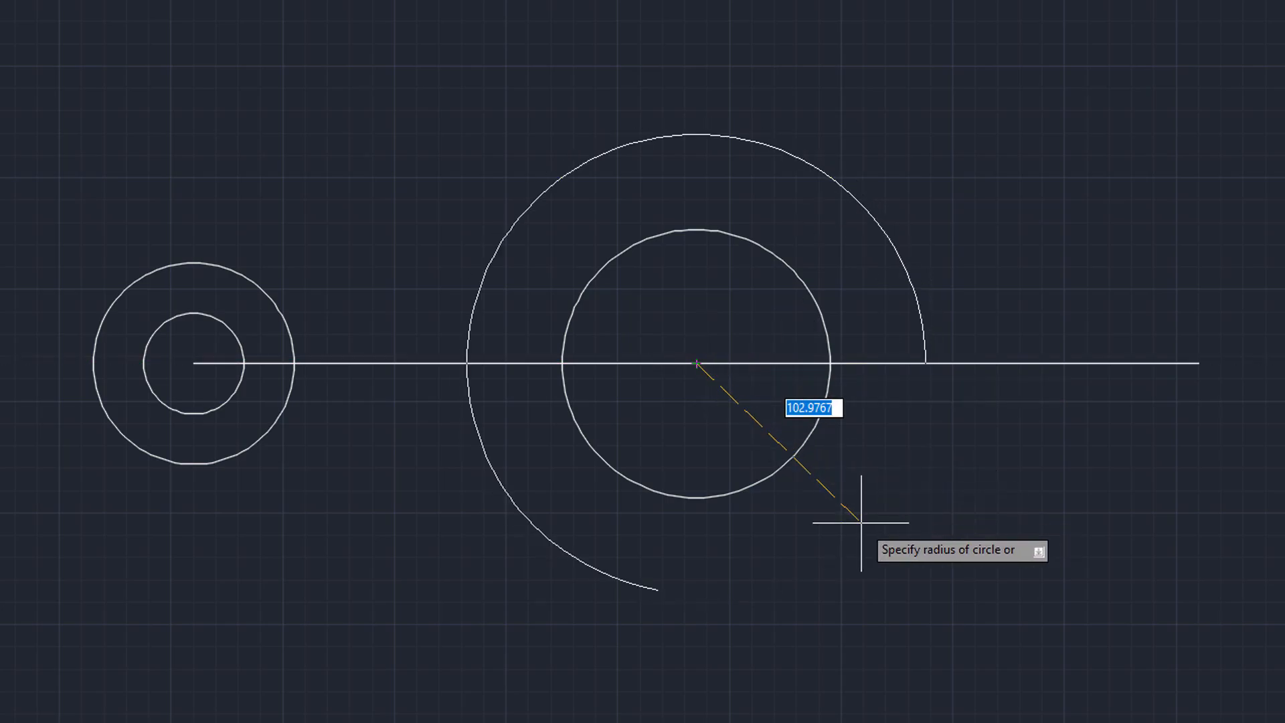
type("110")
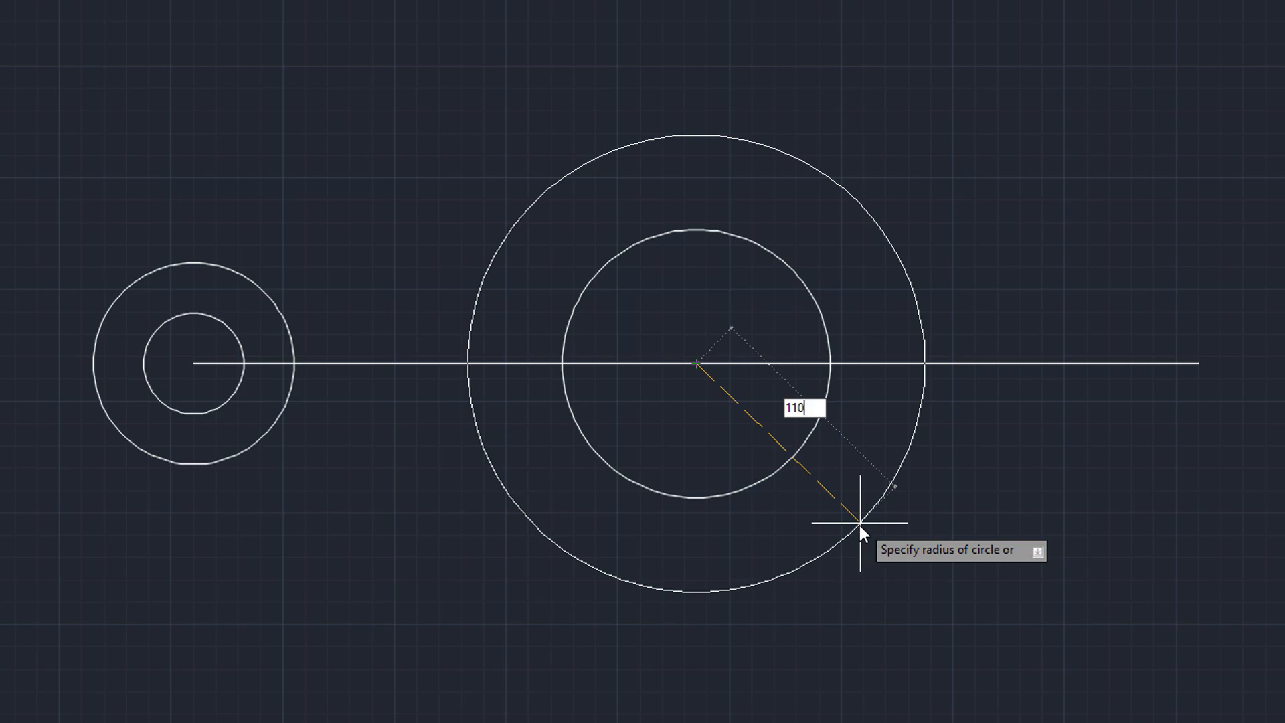
key("Return")
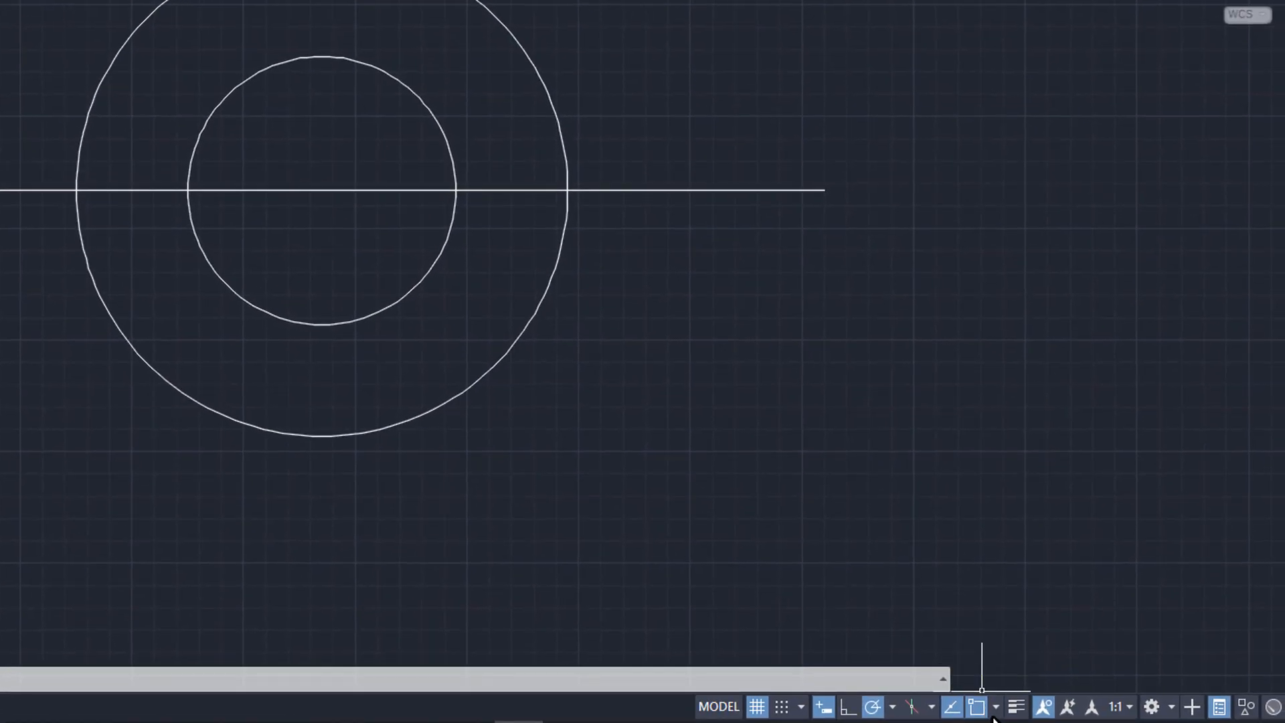
Check the right hole in the ex1.png reference and draw a circle of radius 15 mm centred on the line's right endpoint
left_click(996, 708)
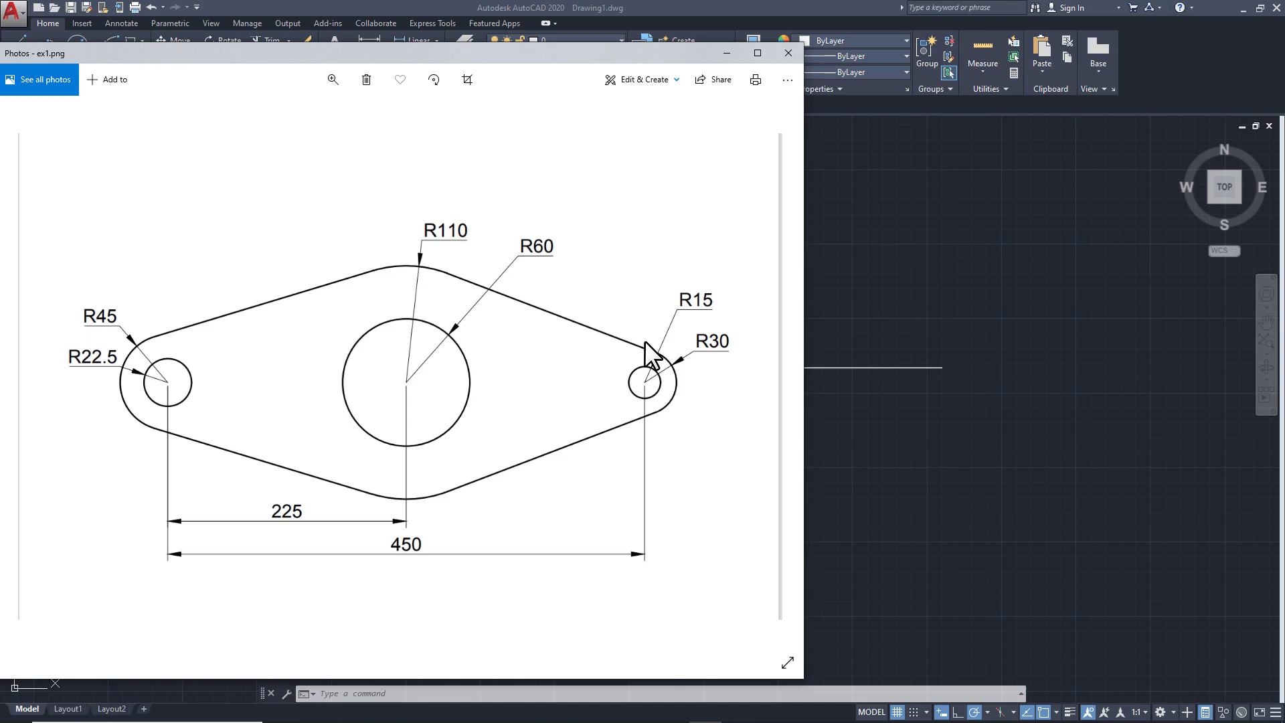
left_click(871, 423)
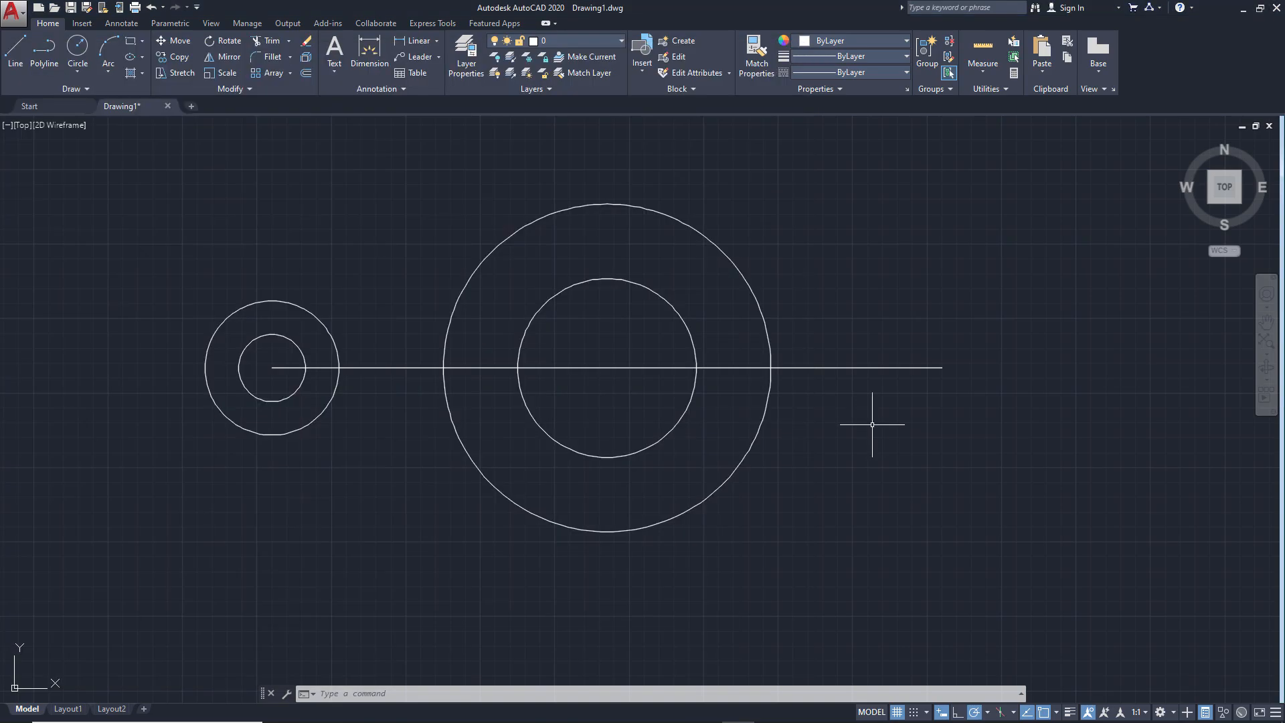
type("c")
key("Return")
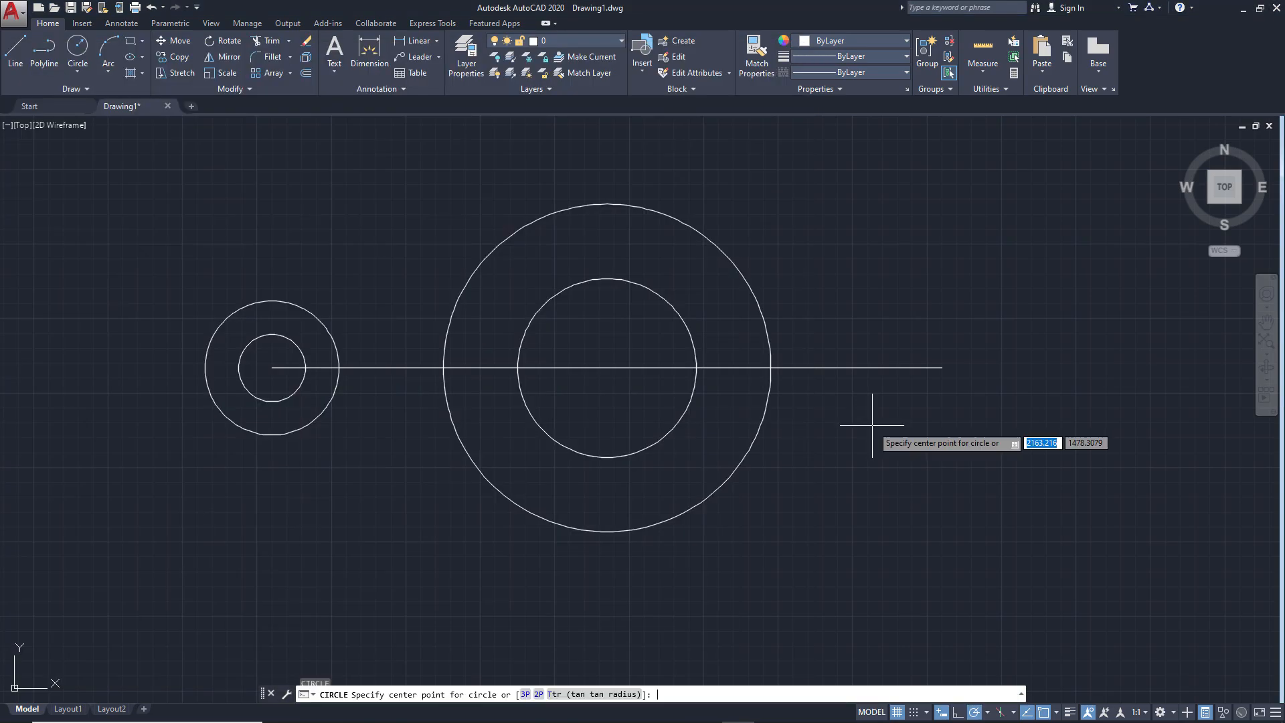
left_click(942, 368)
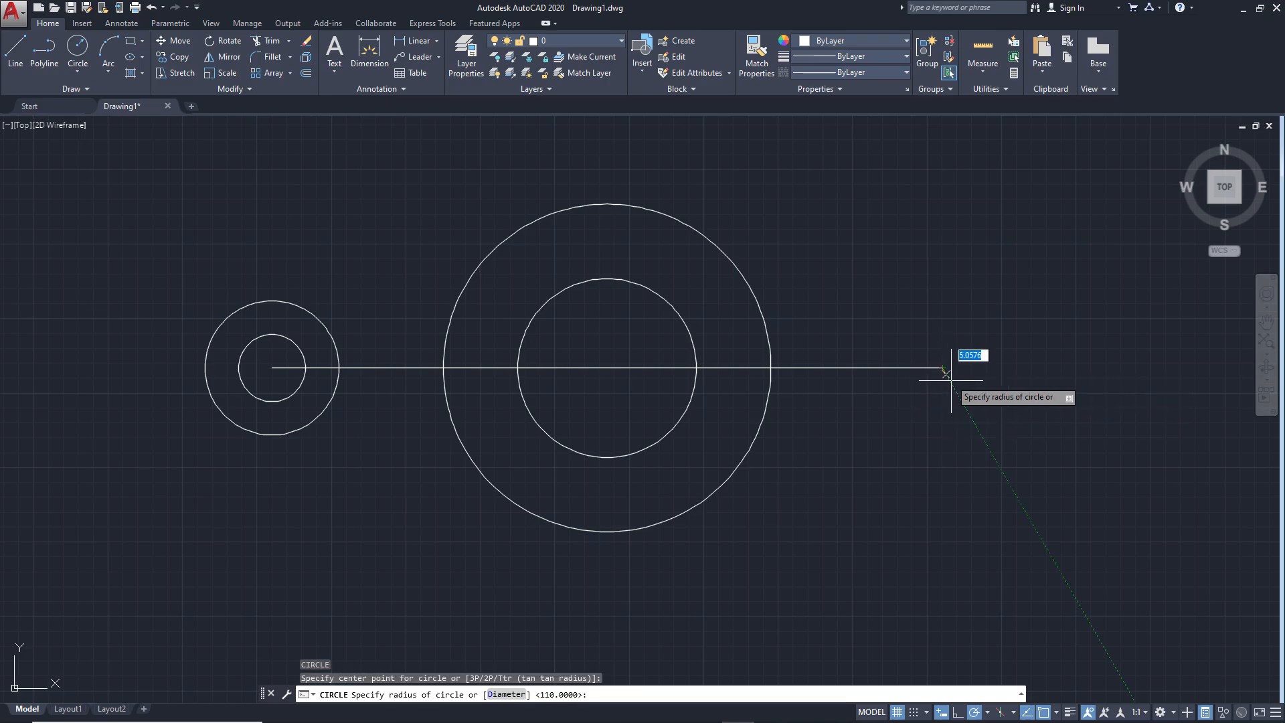
type("15")
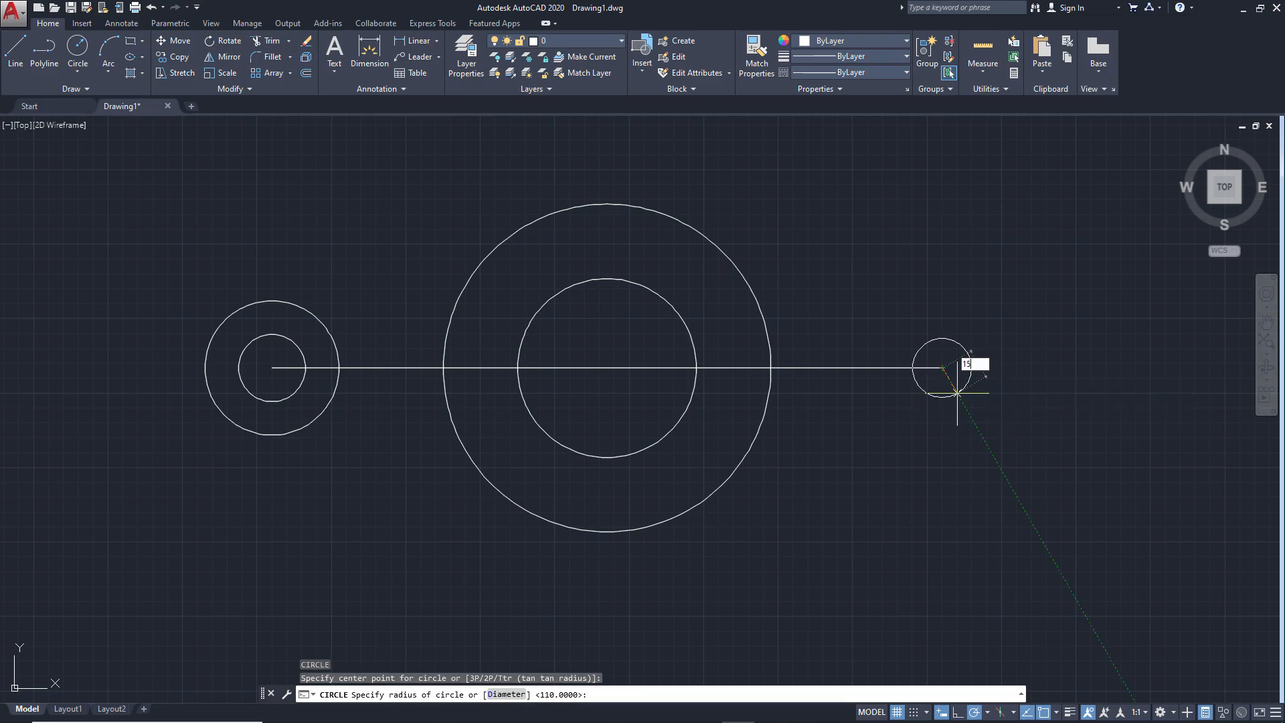
key("Return")
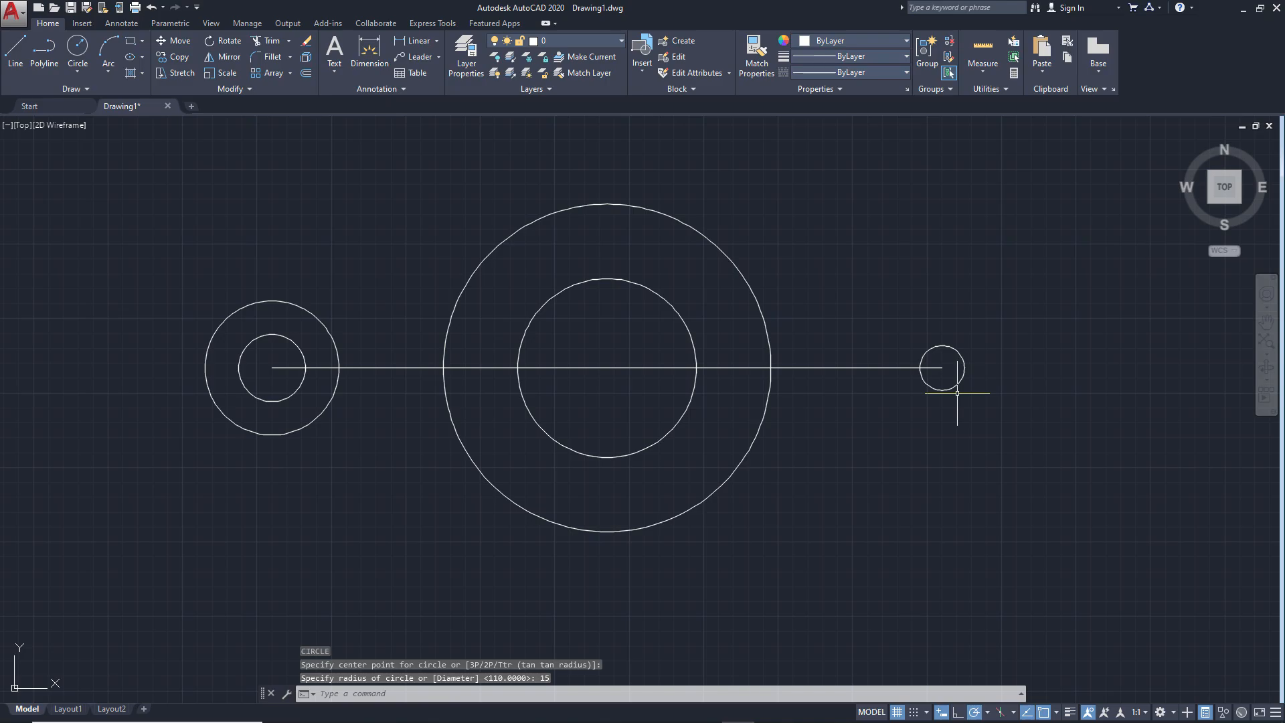
Draw a concentric circle of radius 30 mm around the small circle at the line's right endpoint
key("Return")
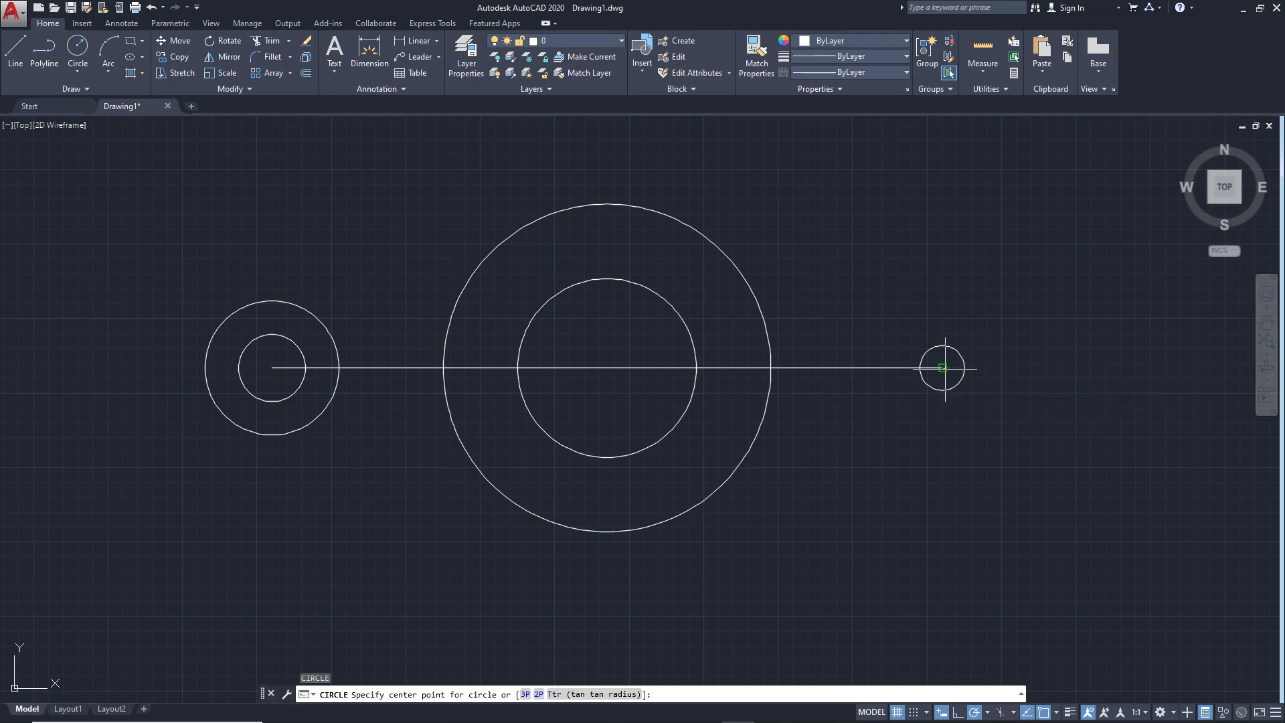
left_click(942, 367)
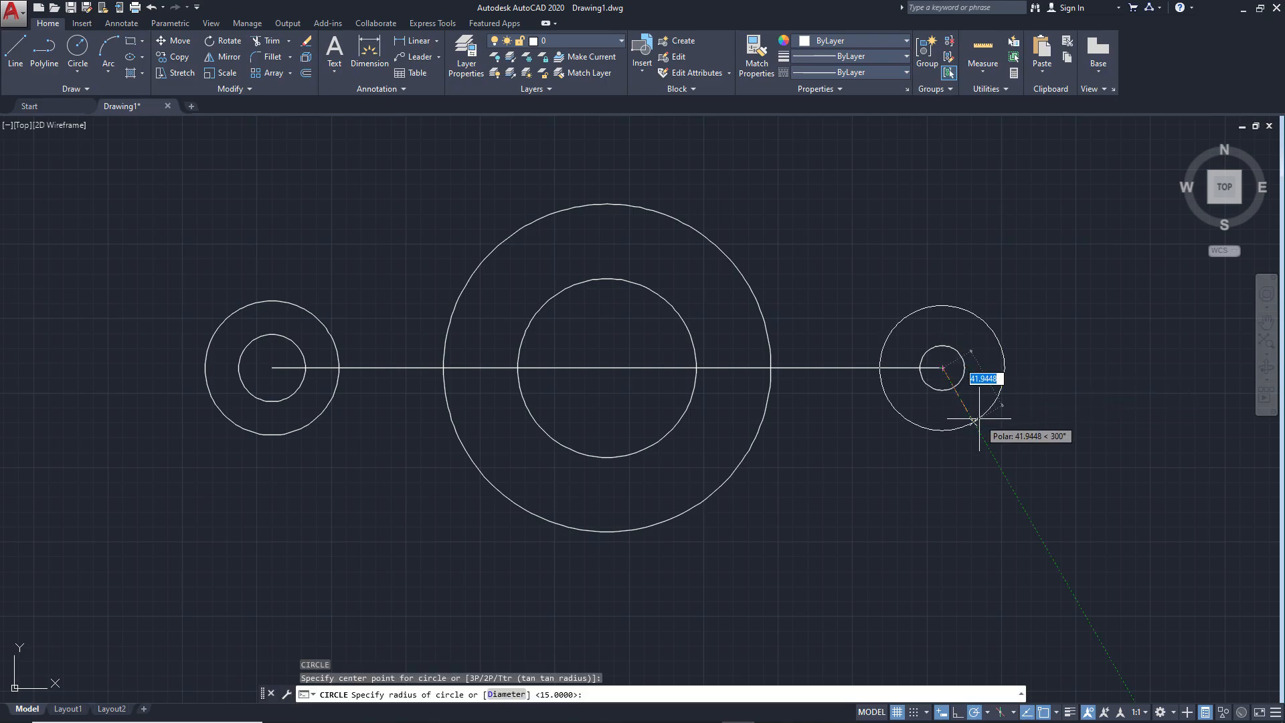
type("30")
key("Return")
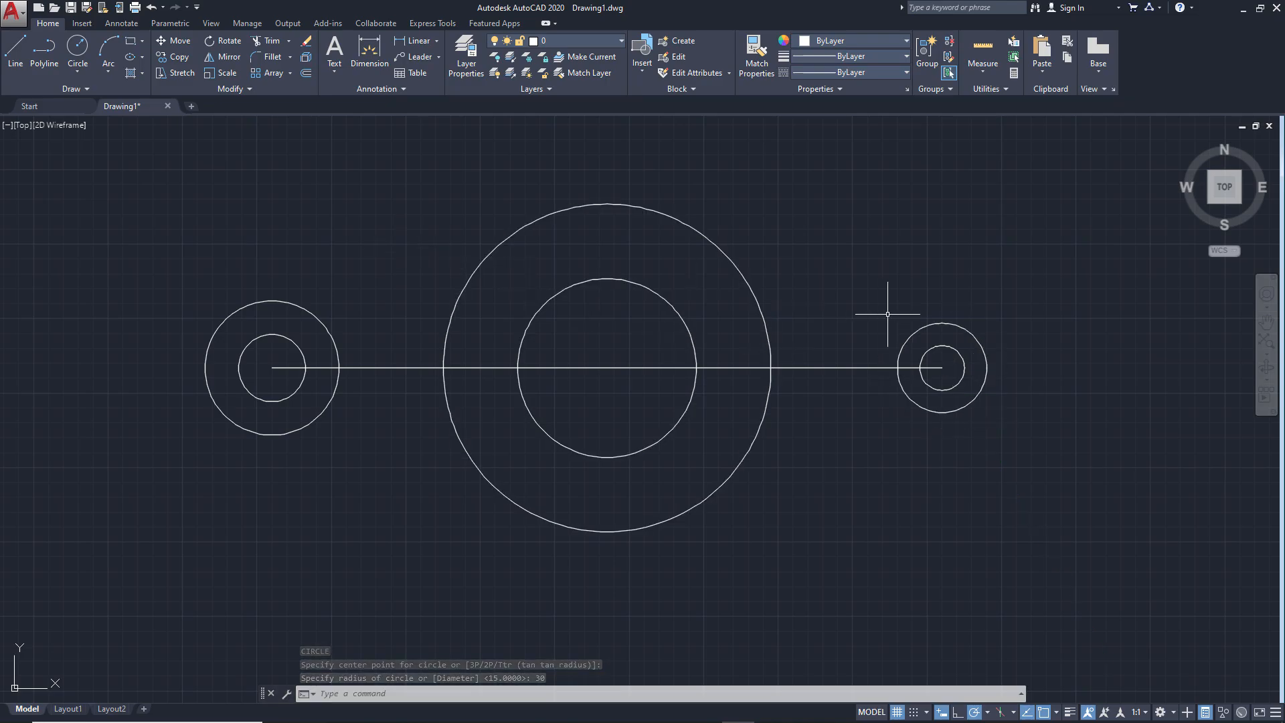
Consult the ex1.png reference and turn off the Quadrant and Center object snaps, keeping Tangent active
key("alt")
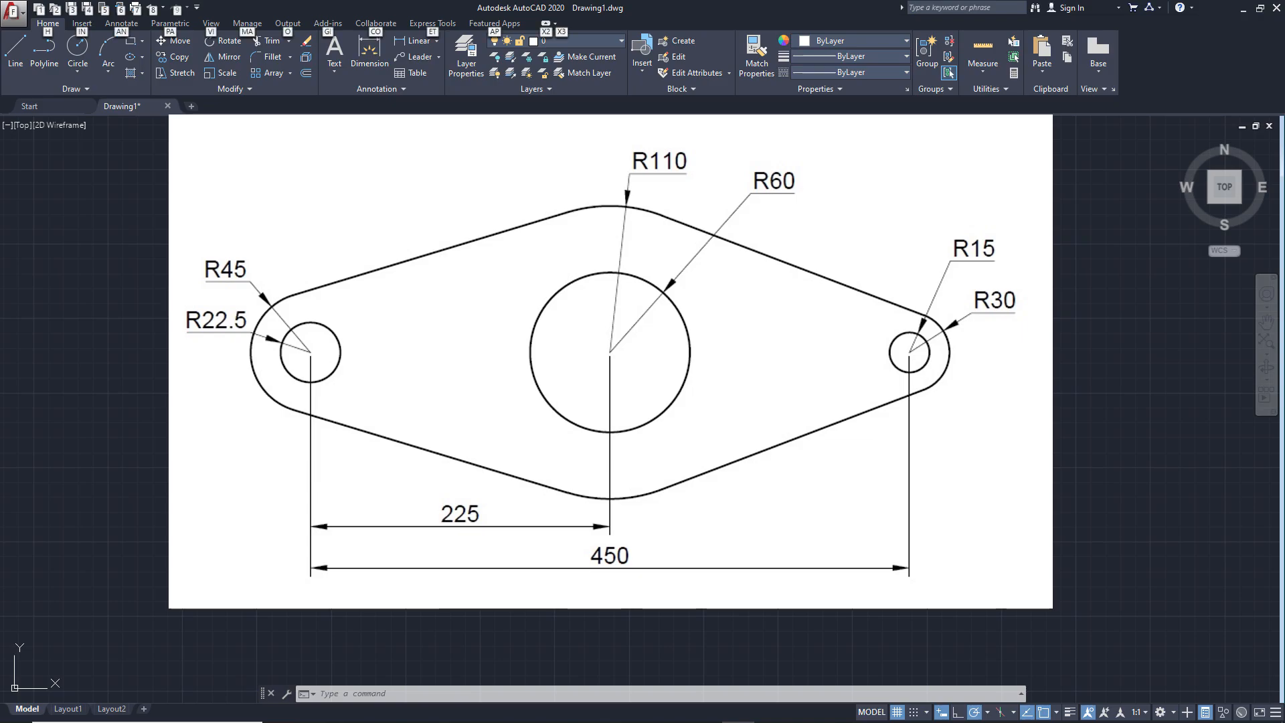
key("Escape")
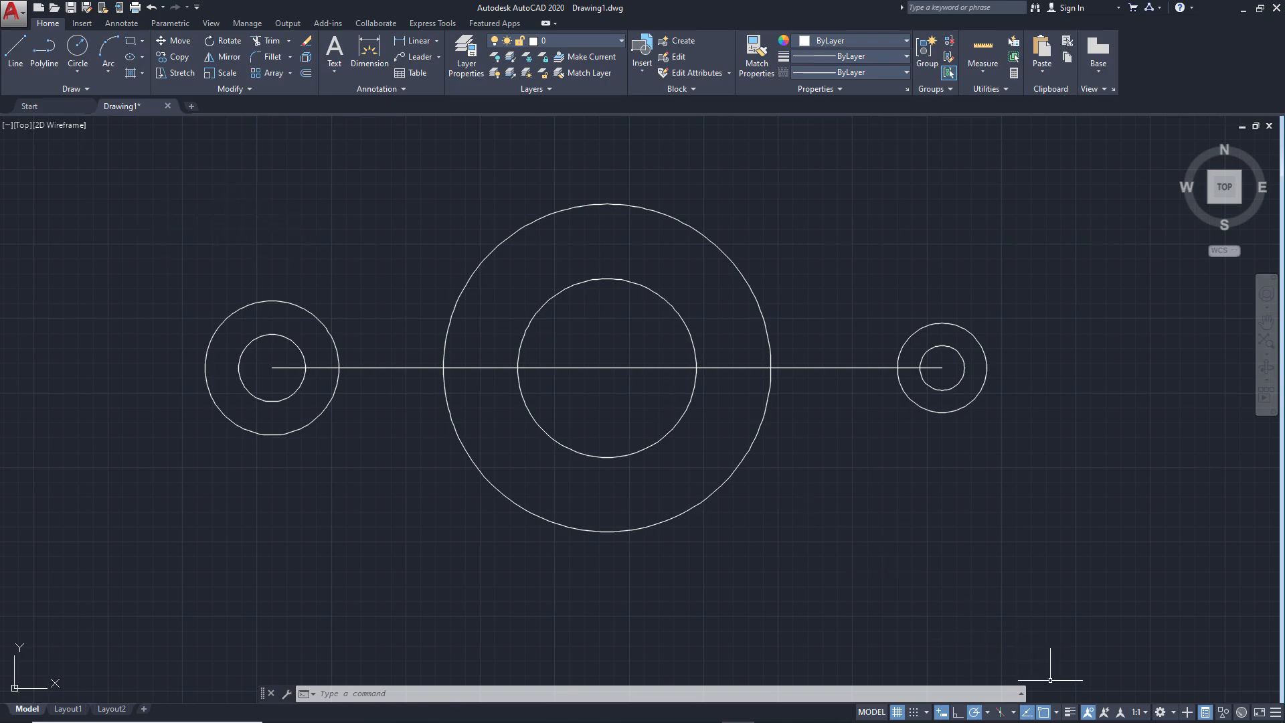
left_click(1057, 713)
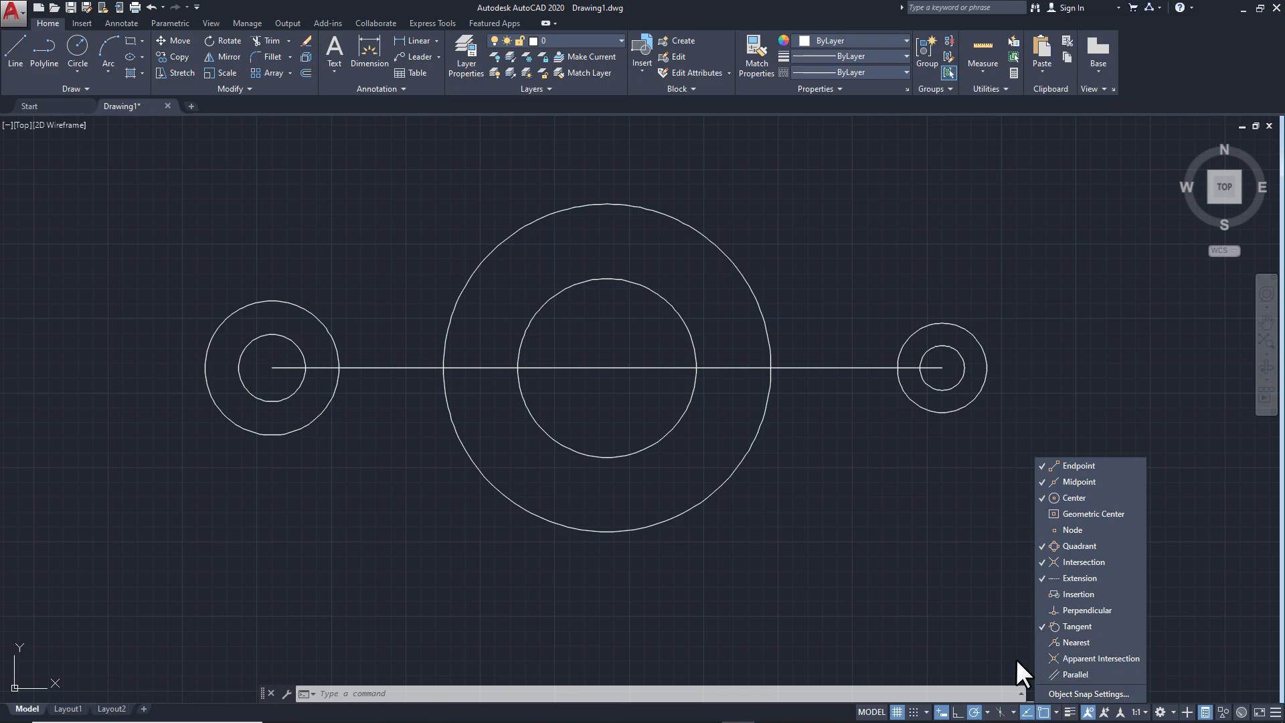
left_click(1087, 546)
left_click(1087, 499)
left_click(886, 553)
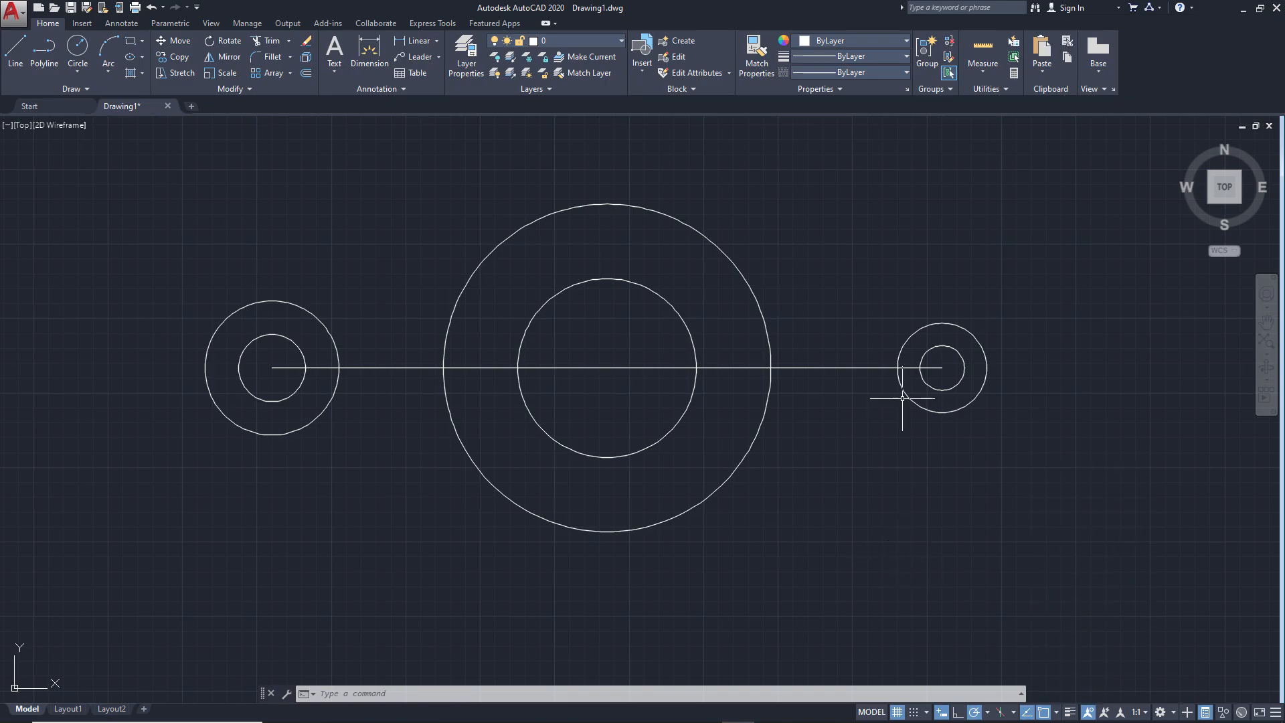
Draw the upper tangent line from the outer left circle to the large central circle
left_click(15, 54)
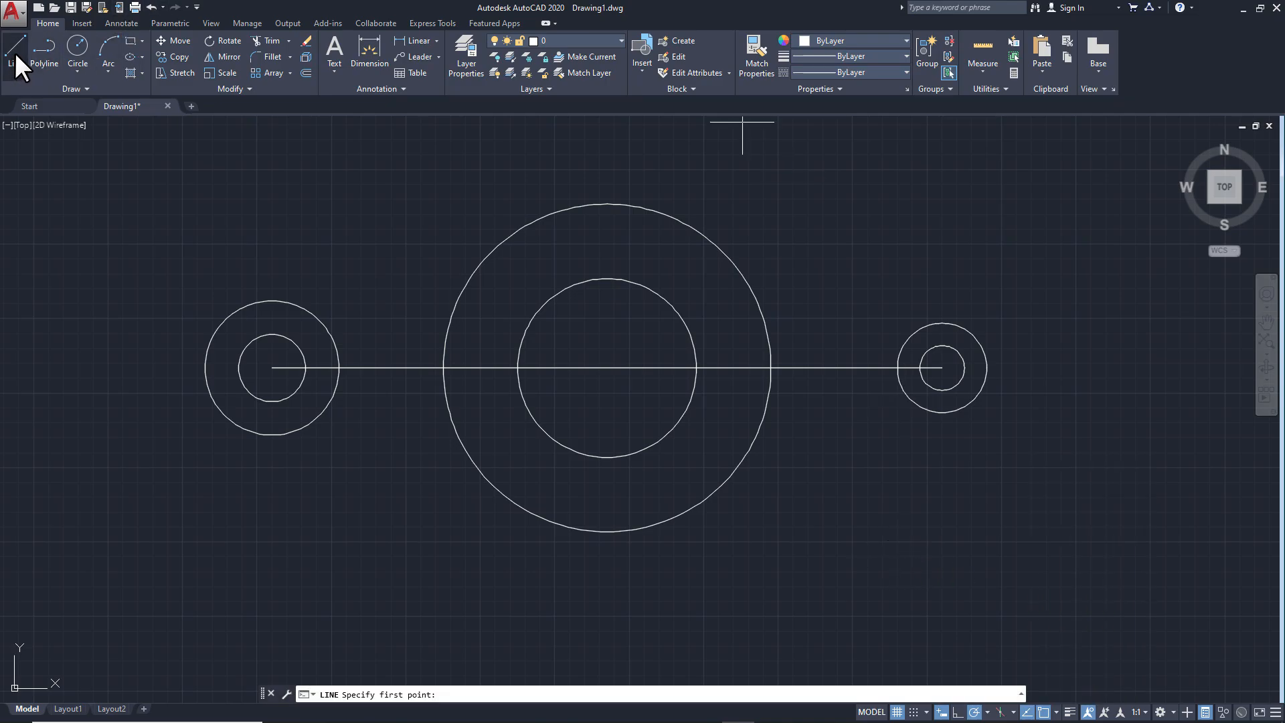
left_click(265, 296)
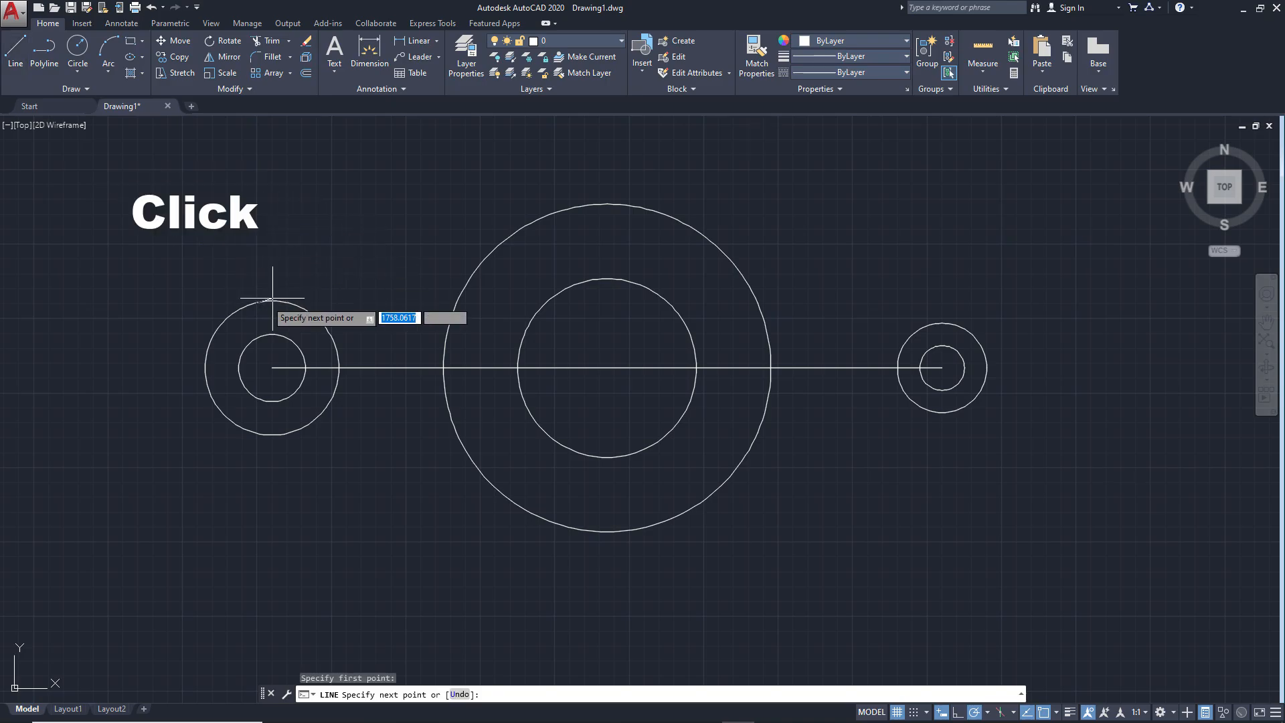
left_click(587, 204)
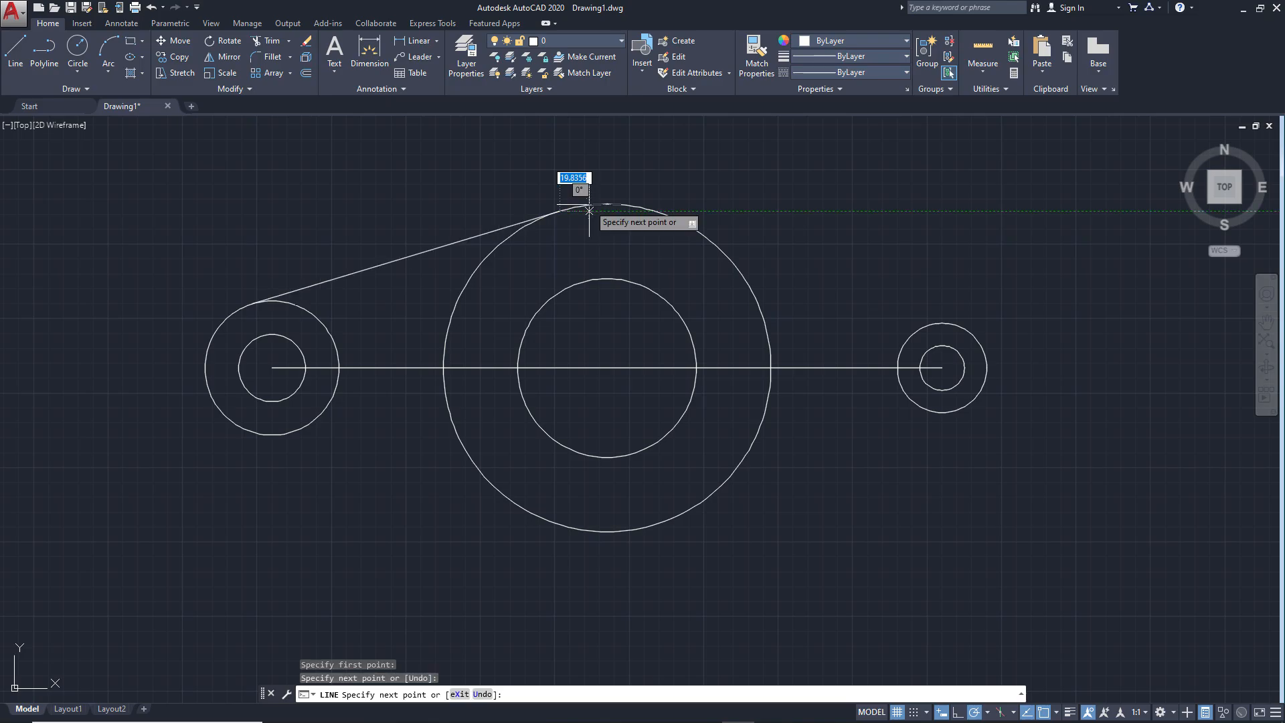
key("Return")
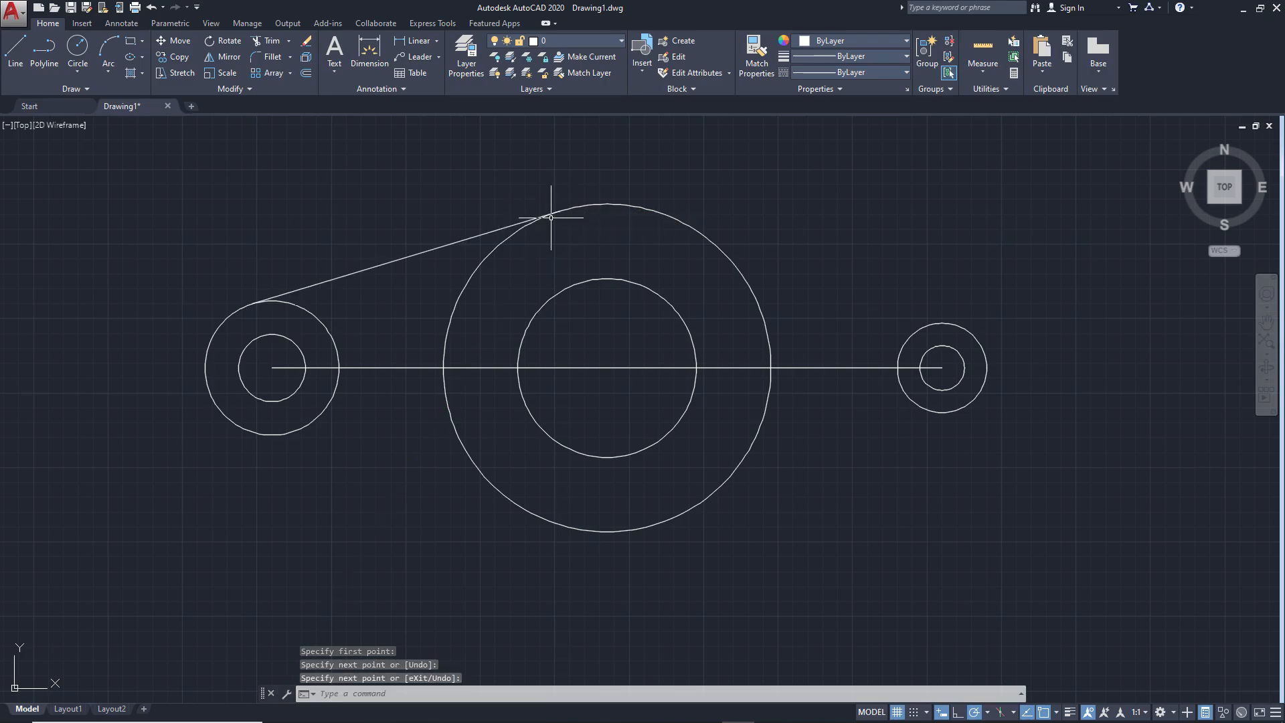
Draw the upper tangent line from the large central circle to the outer right circle
key("Return")
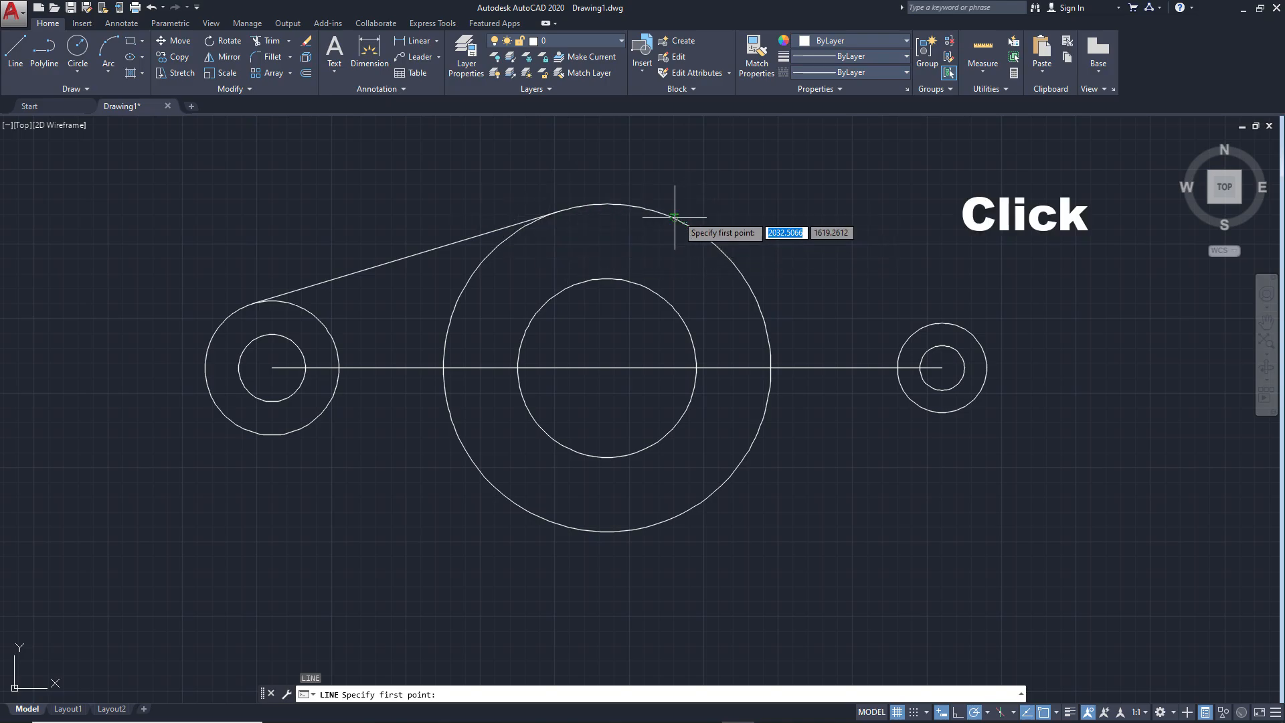
left_click(673, 218)
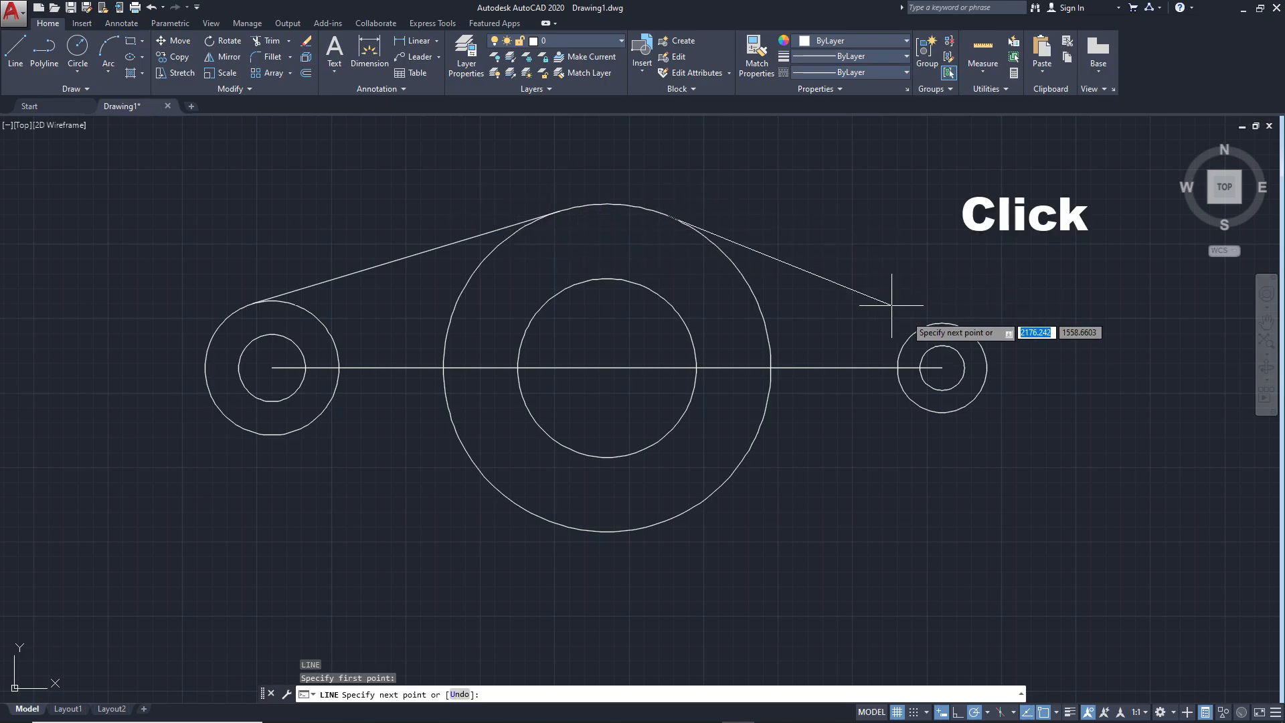
left_click(961, 326)
key("Return")
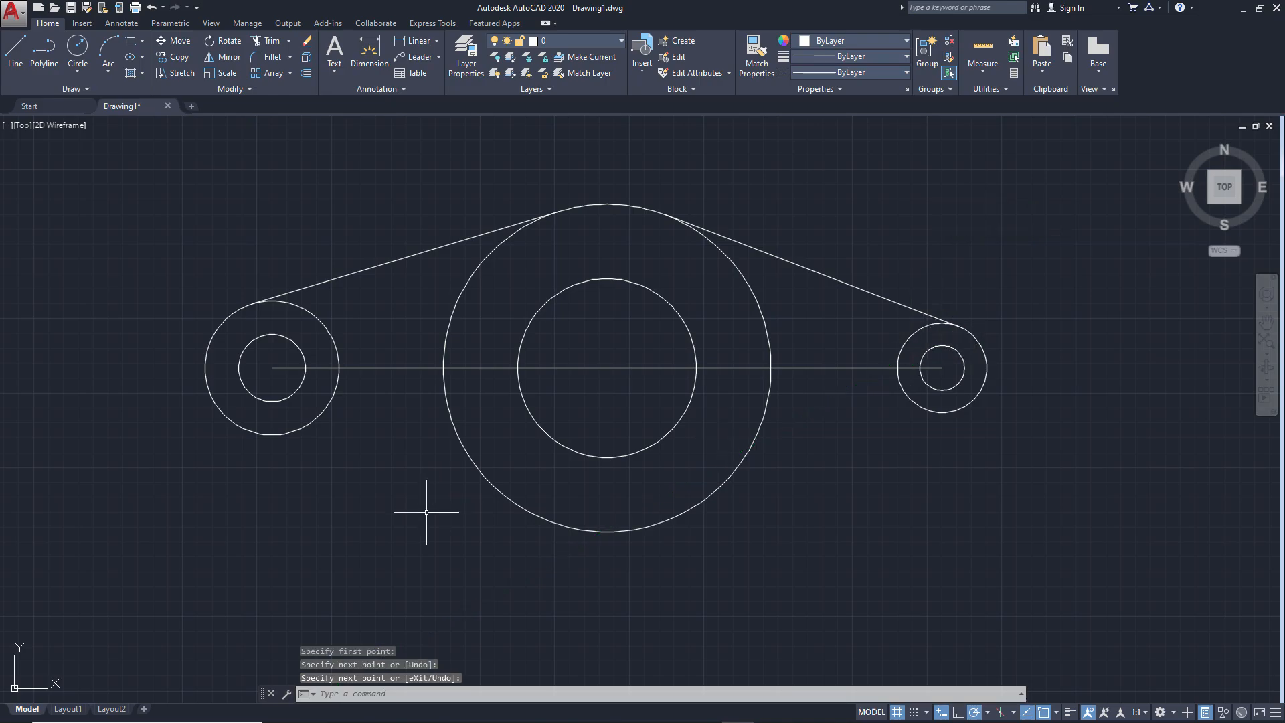
Draw the lower tangent line from the outer left circle to the large central circle
key("Return")
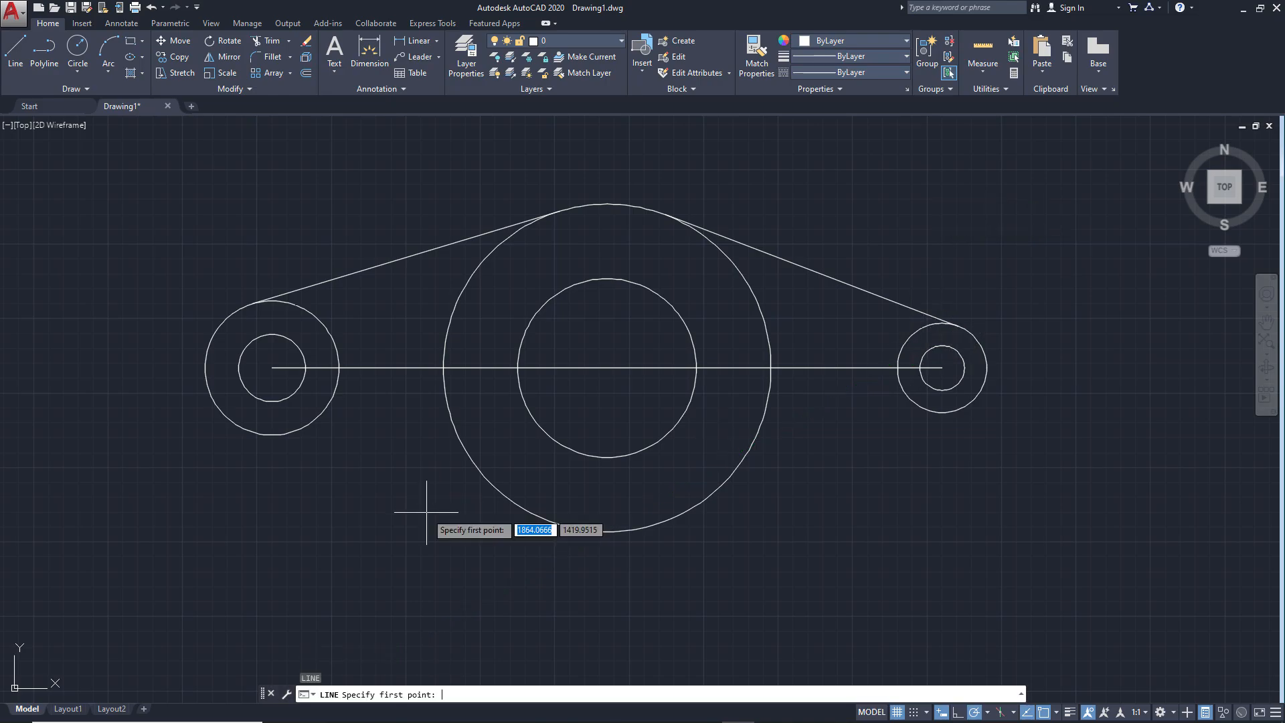
left_click(281, 434)
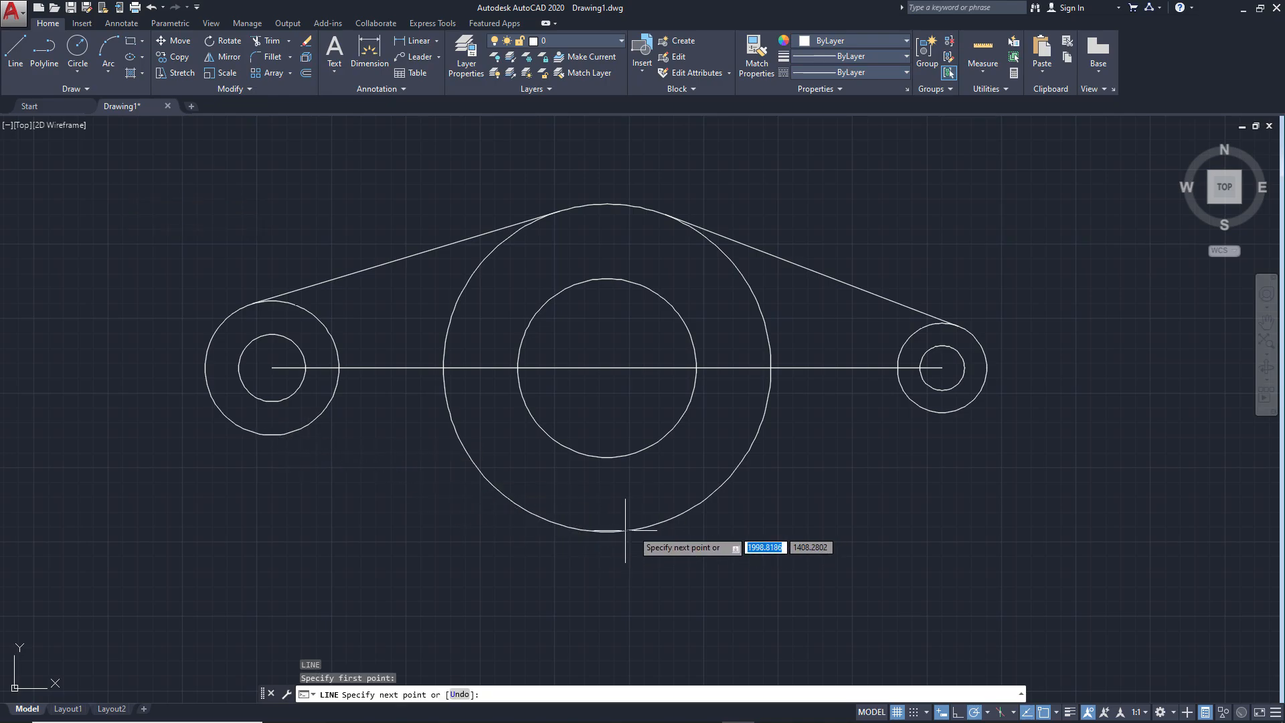
left_click(596, 532)
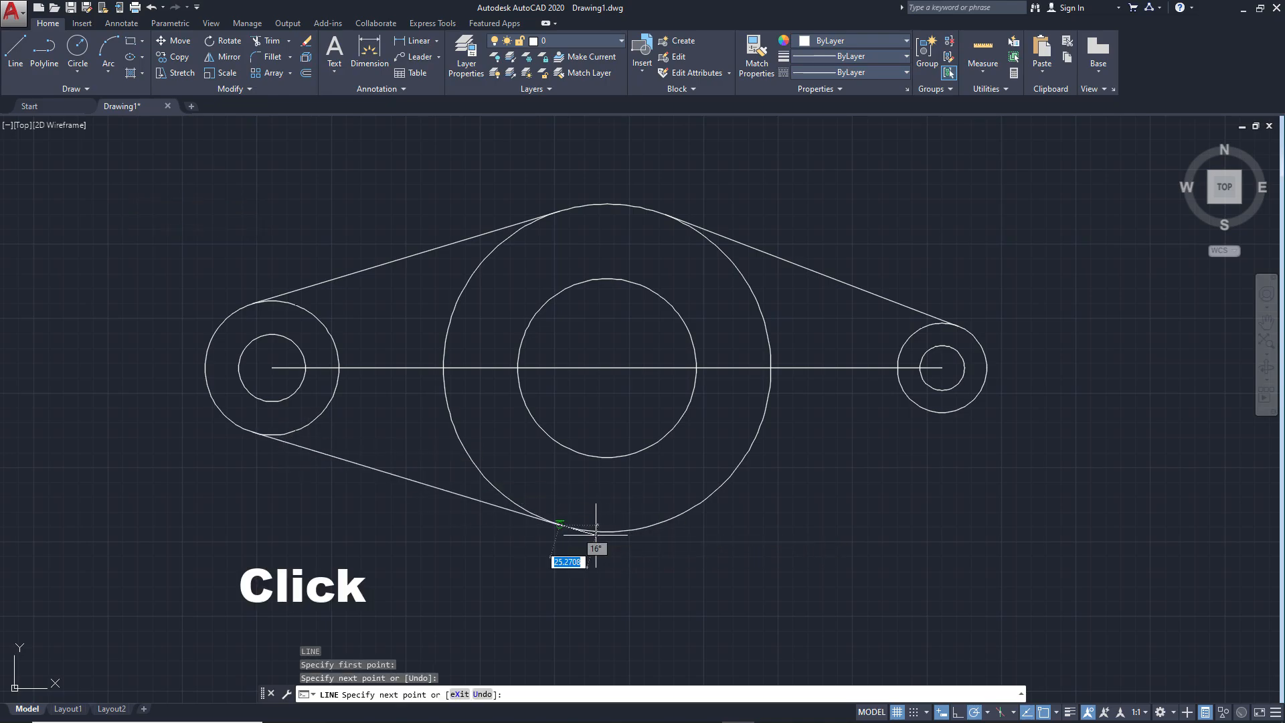
key("Return")
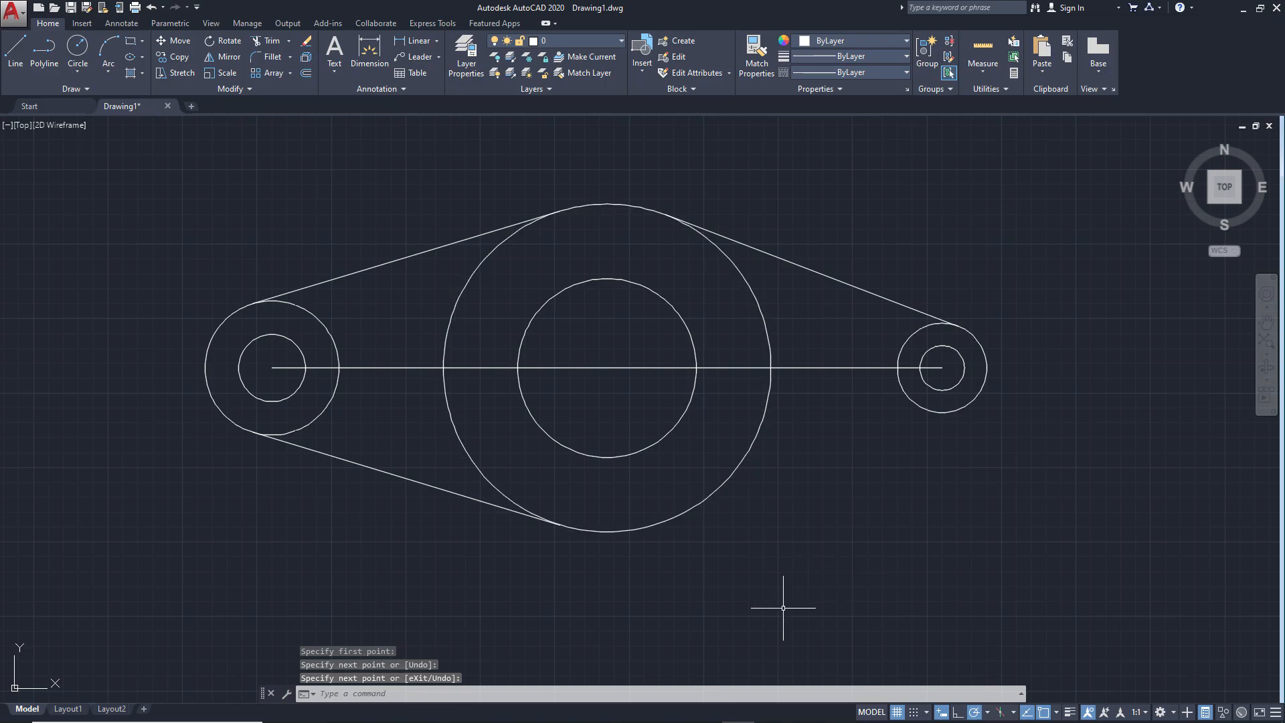
Draw the lower tangent line from the outer right circle to the large central circle
key("Return")
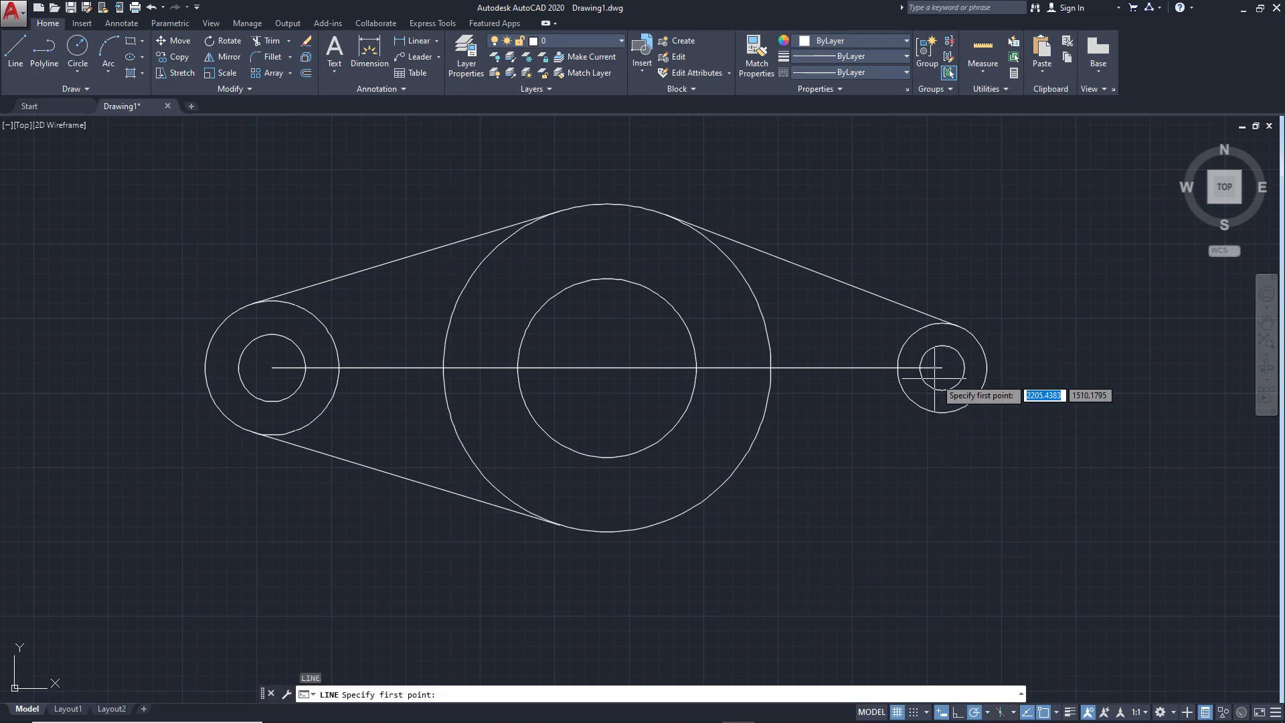
left_click(956, 407)
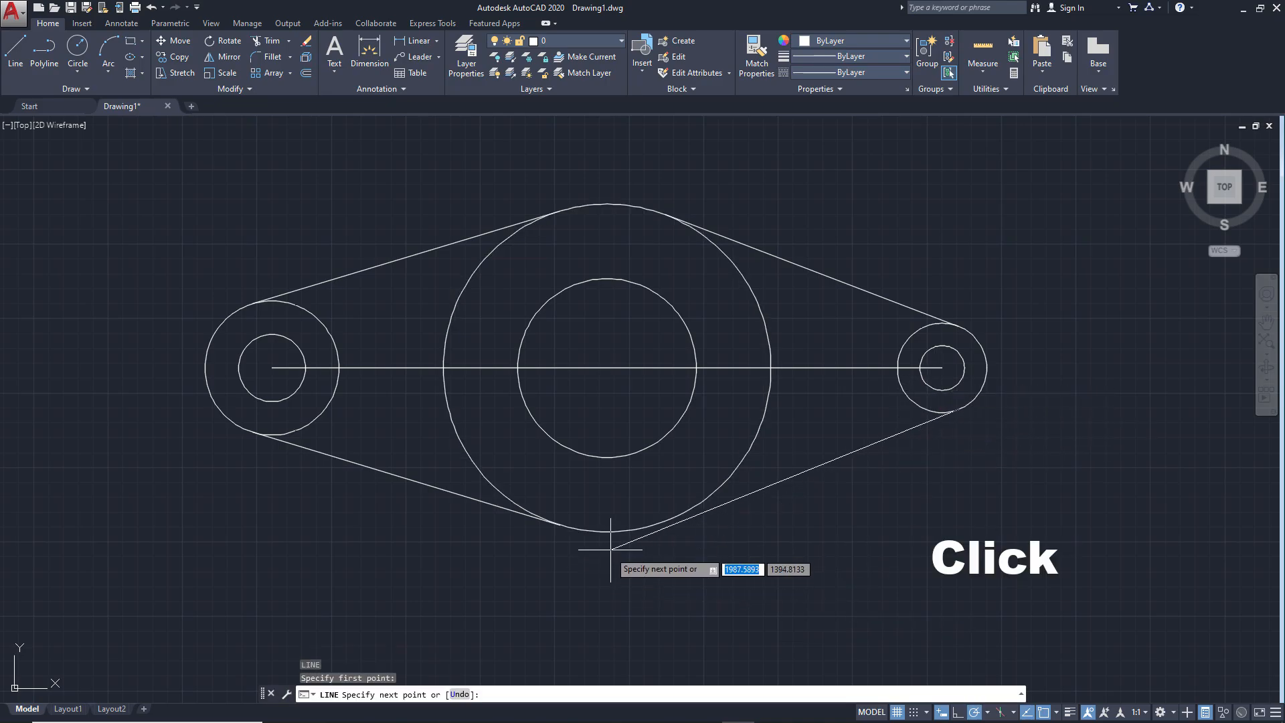
left_click(664, 520)
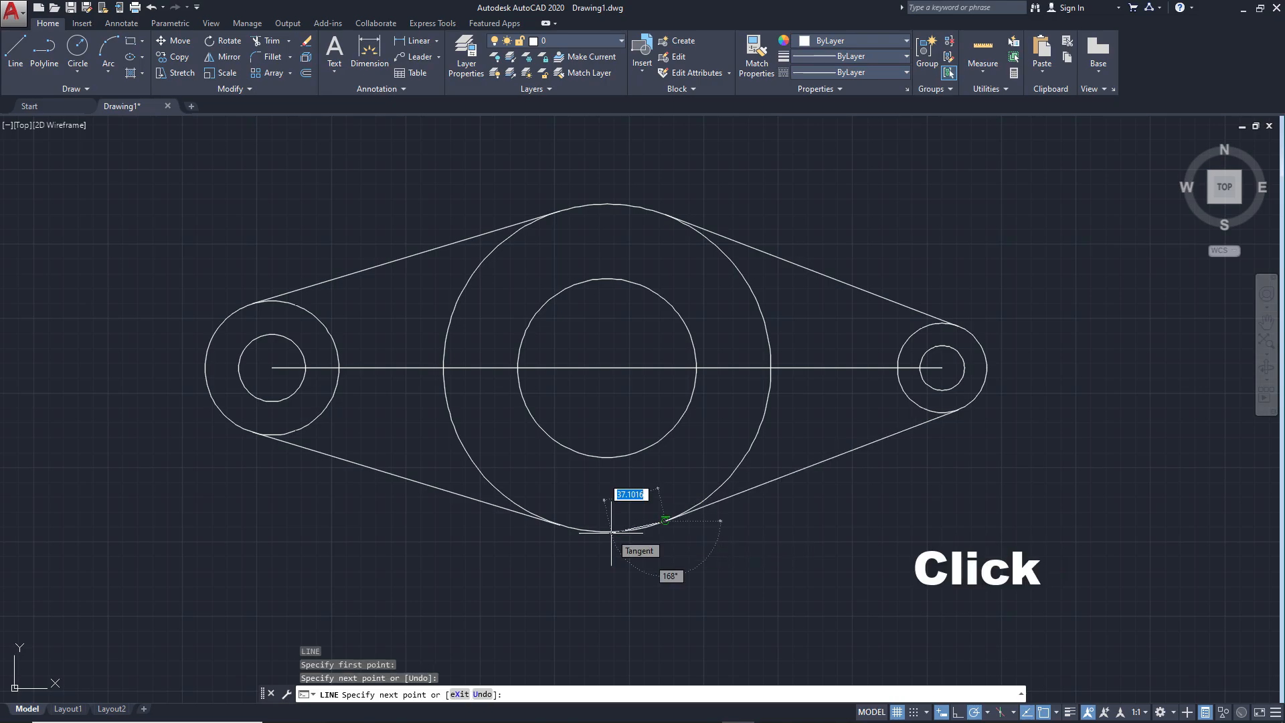
key("Return")
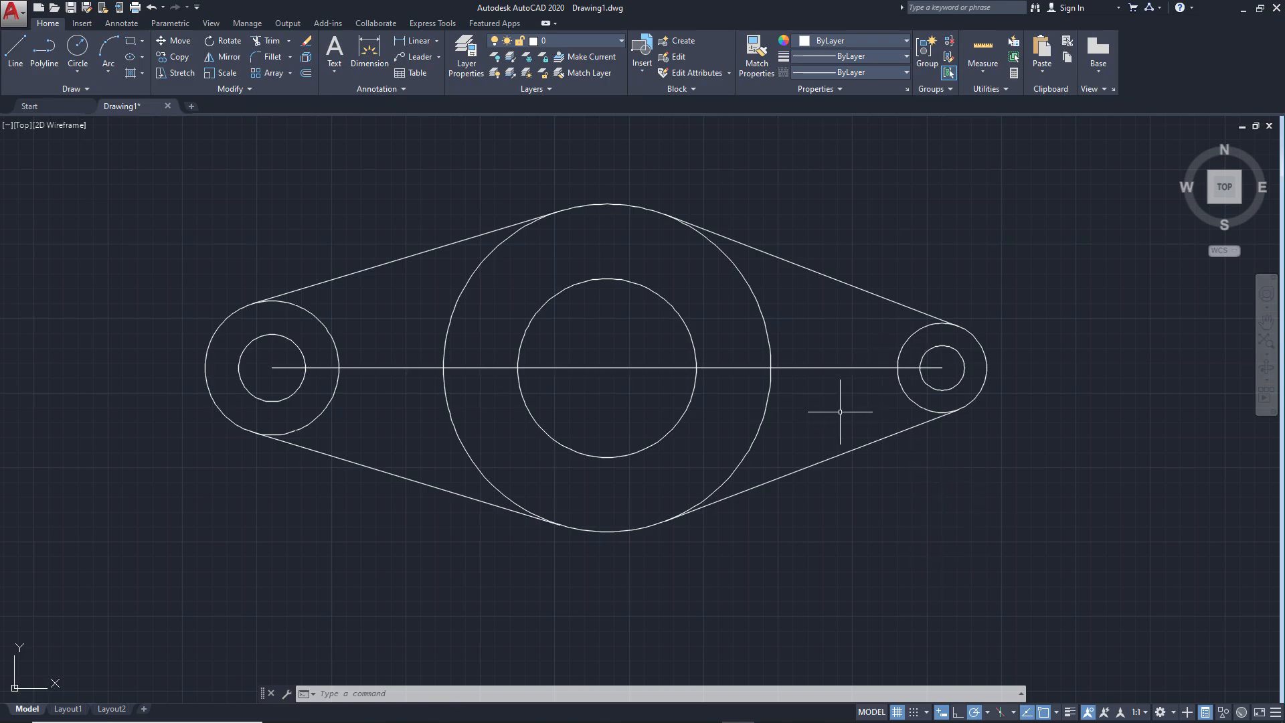
Erase the horizontal centre line running through the three pairs of circles
type("e")
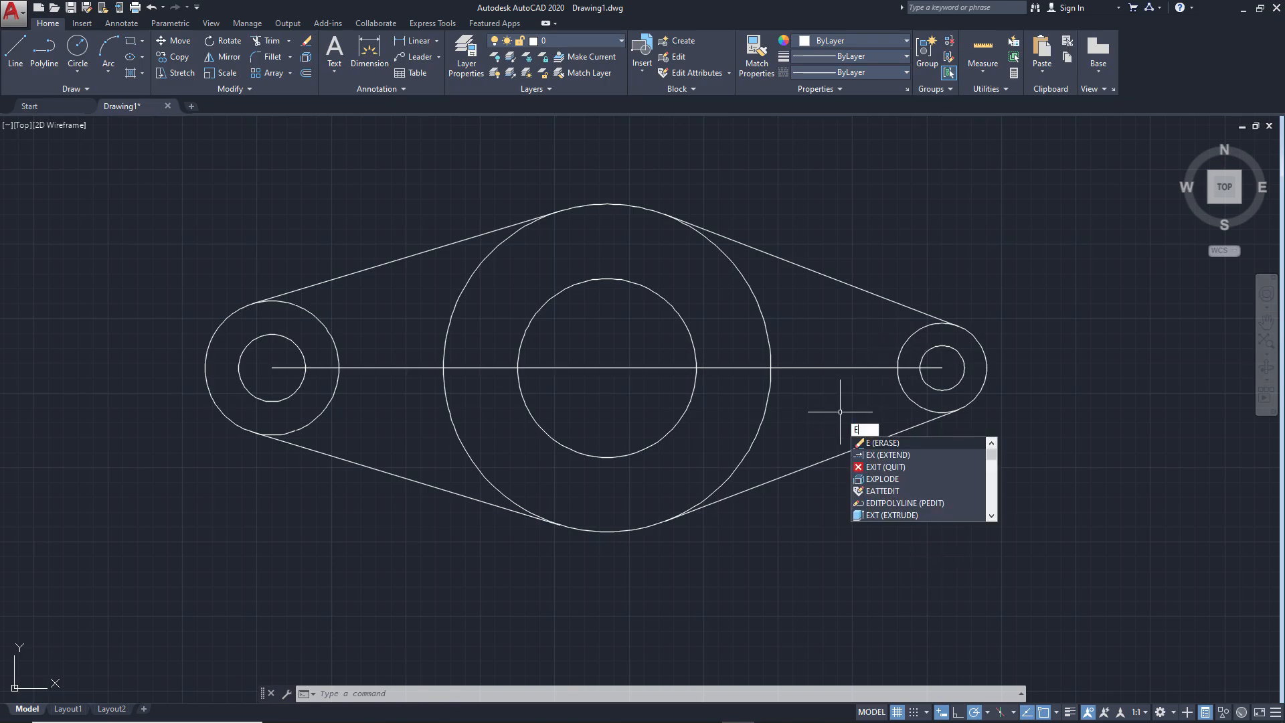
key("Return")
left_click(844, 367)
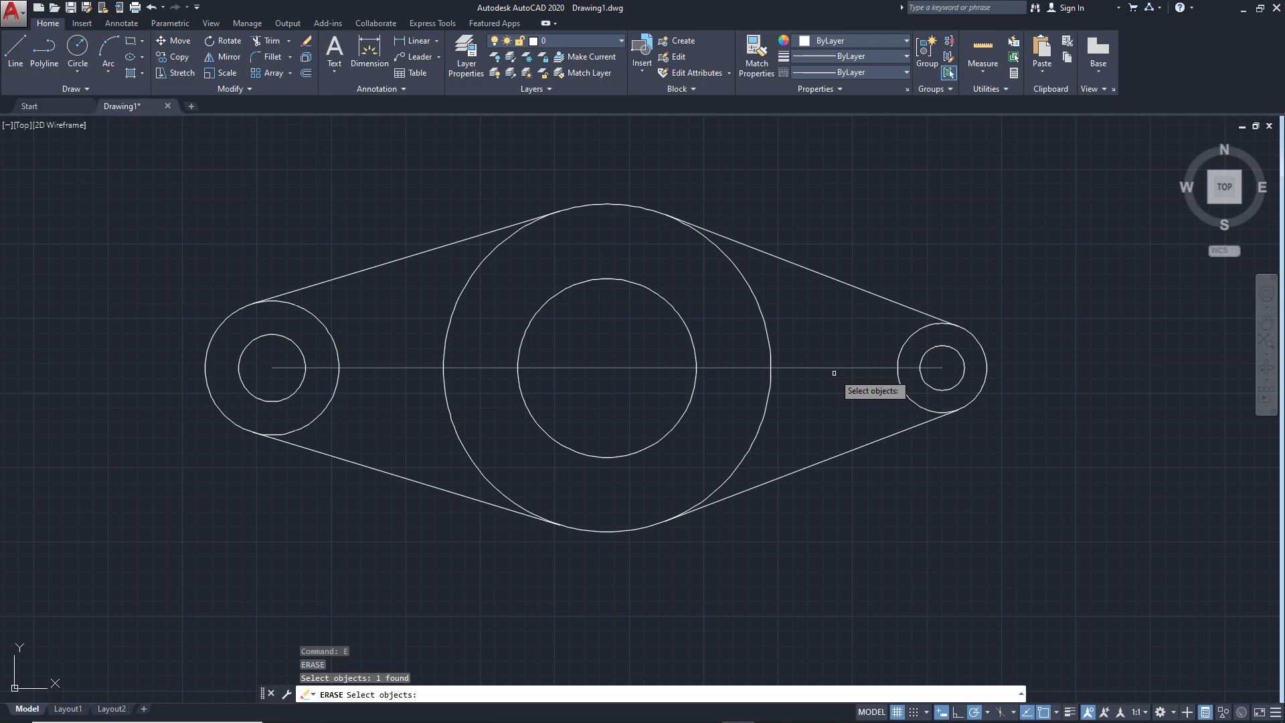
key("Return")
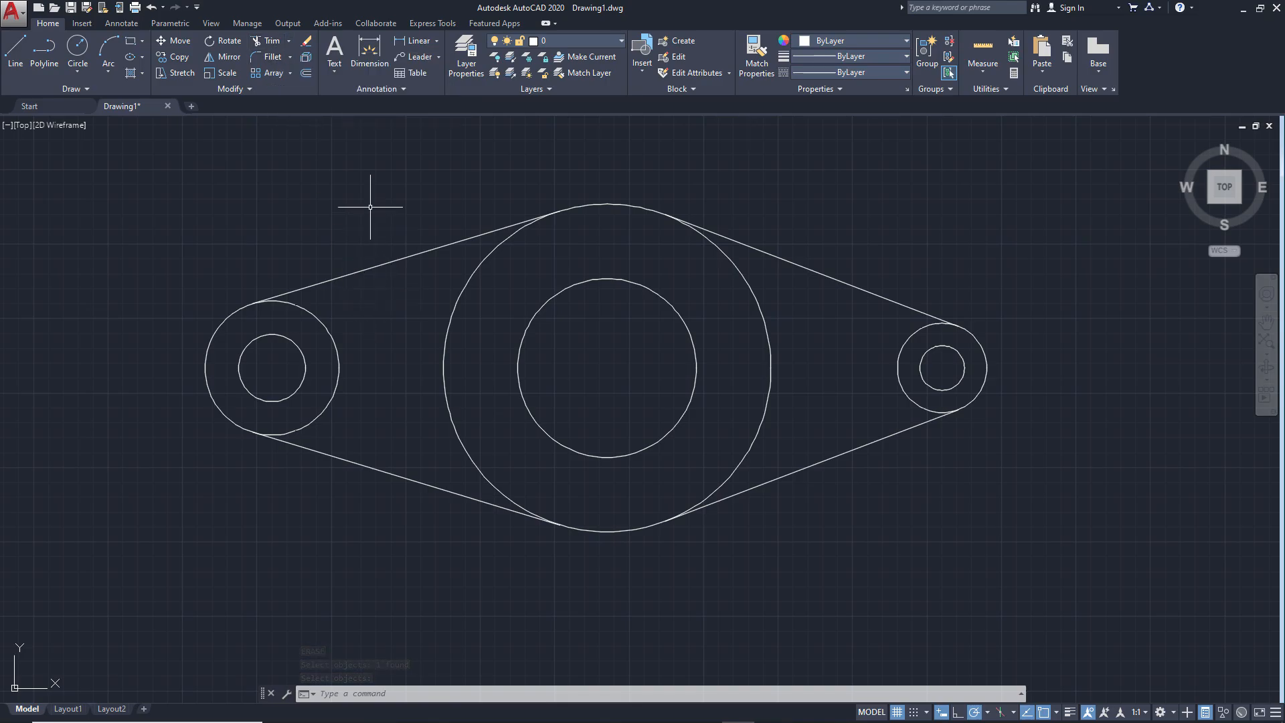
Trim the arcs of the left, central and right outer circles that lie inside the tangent lines, matching the ex1.png outline
key("alt")
key("alt+Tab")
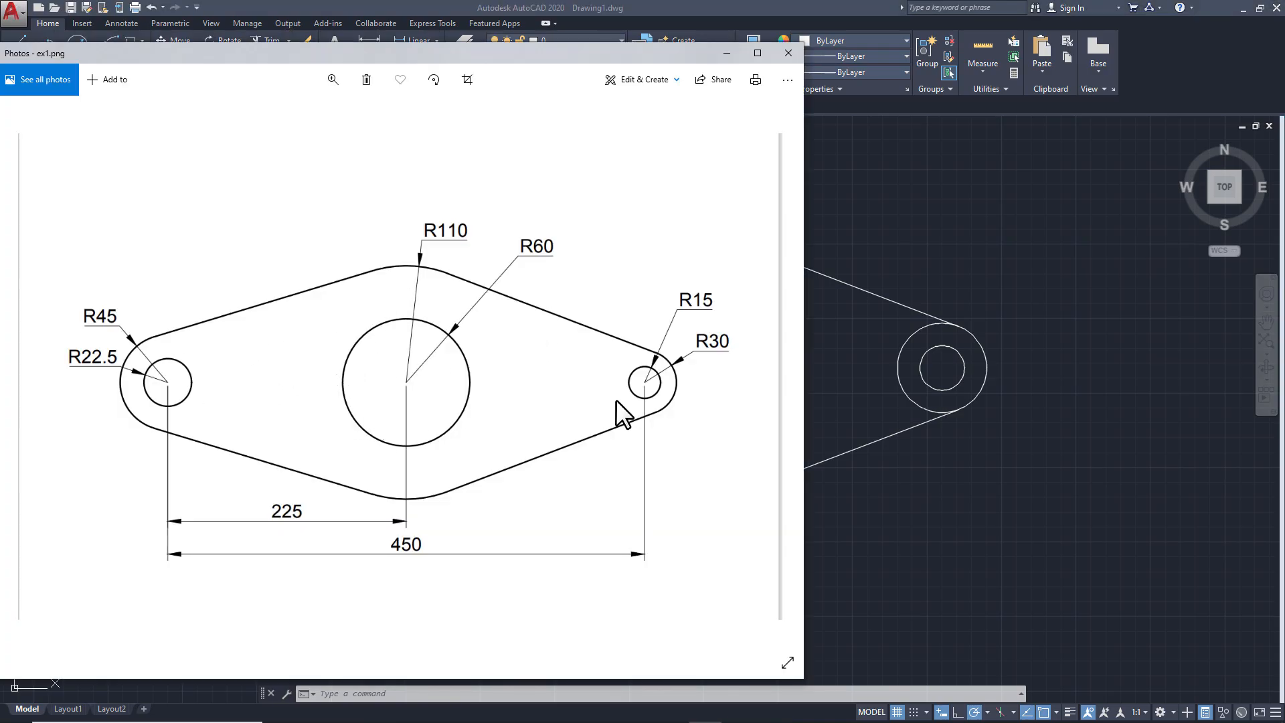
left_click(943, 474)
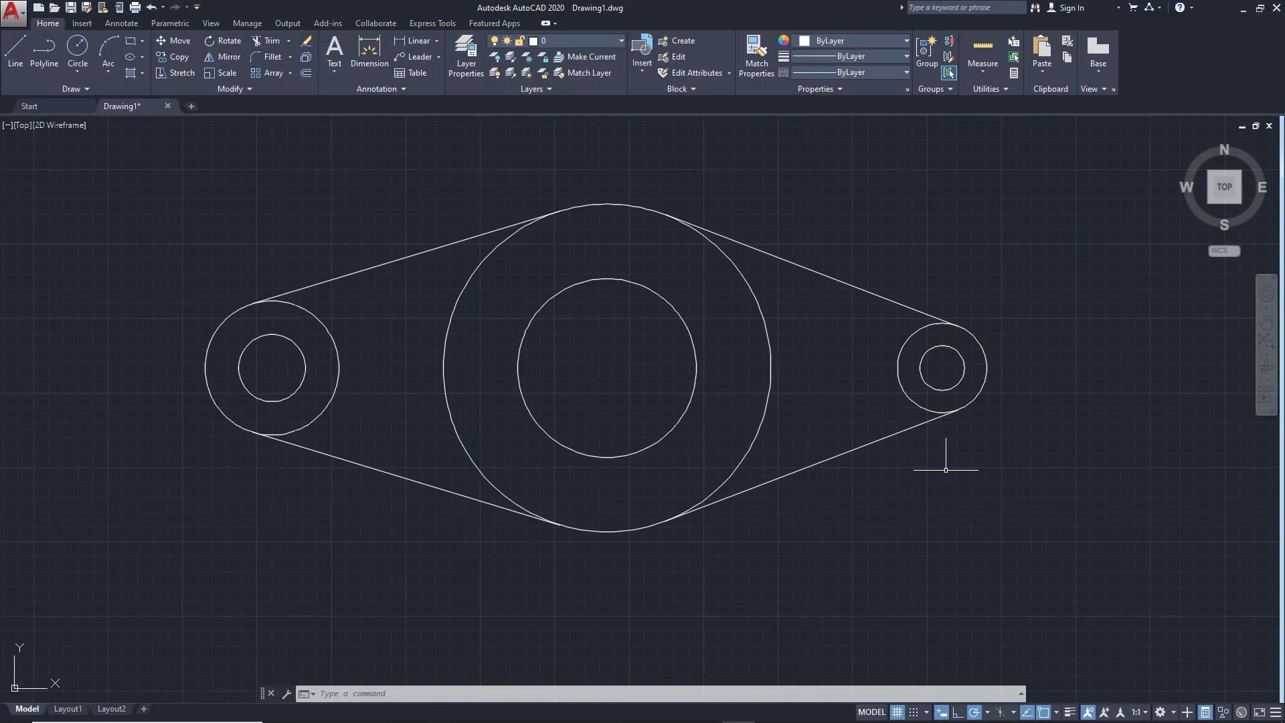
left_click(268, 40)
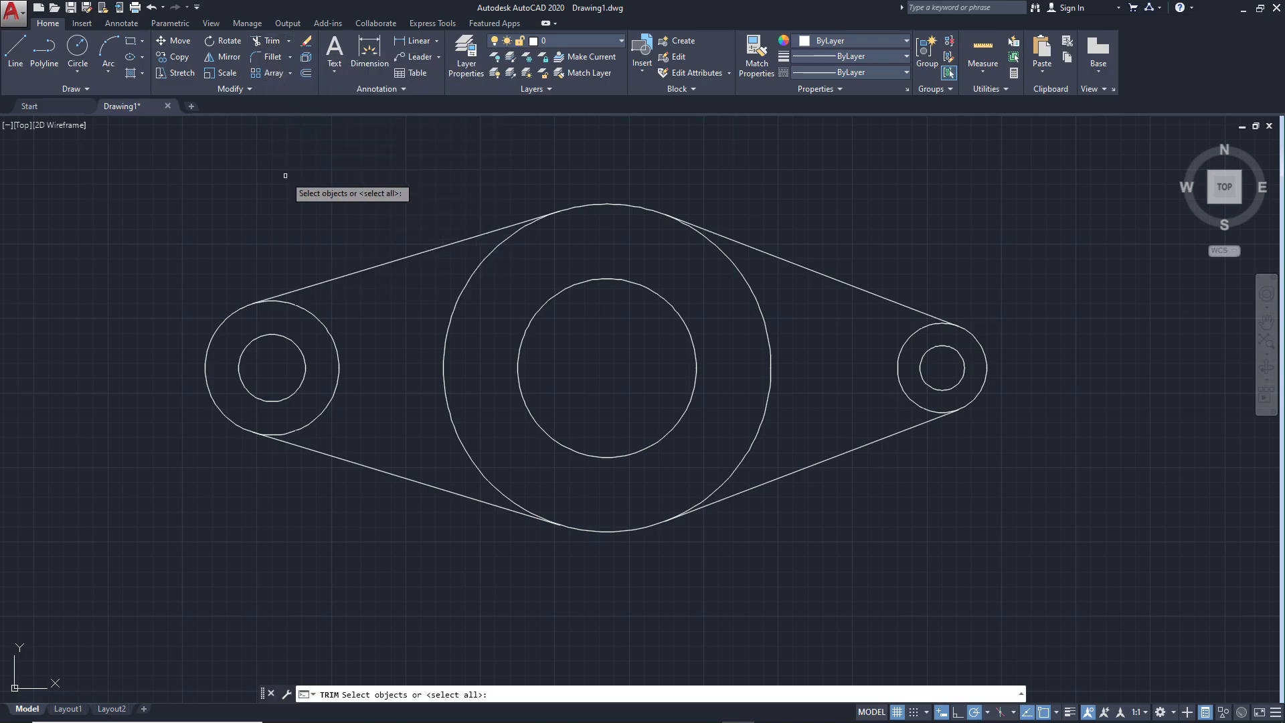
key("Return")
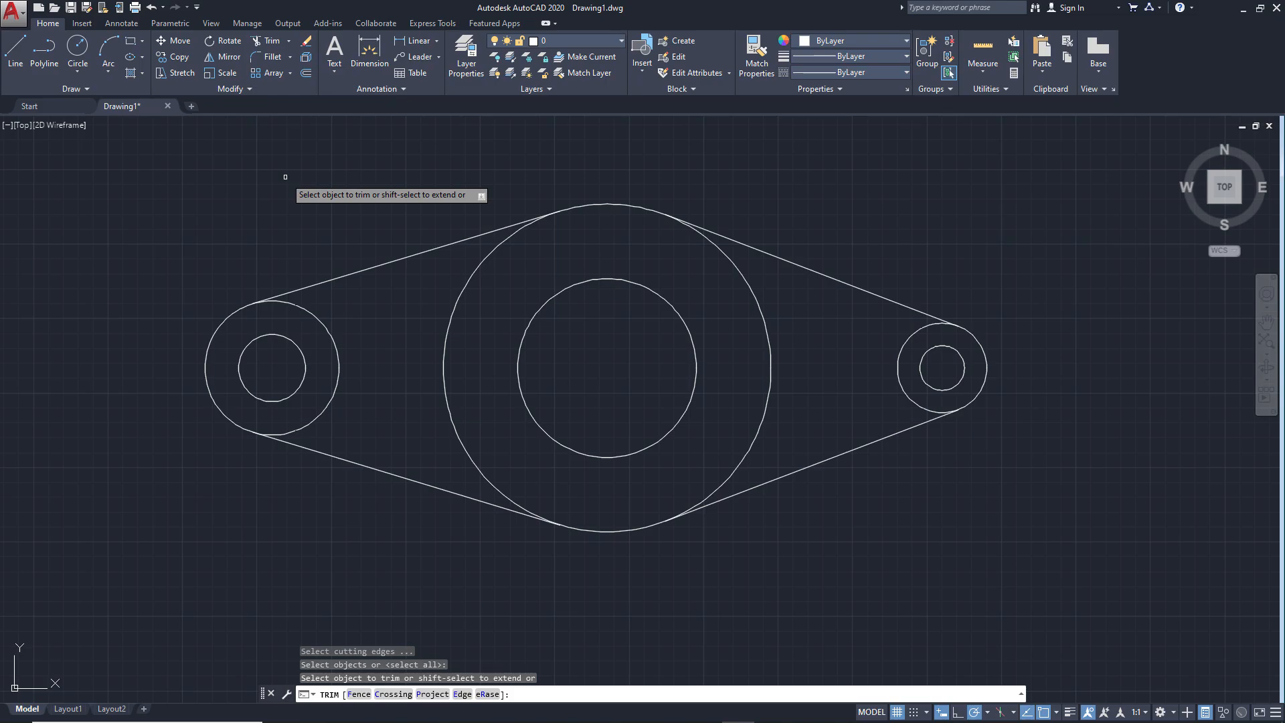
left_click(337, 348)
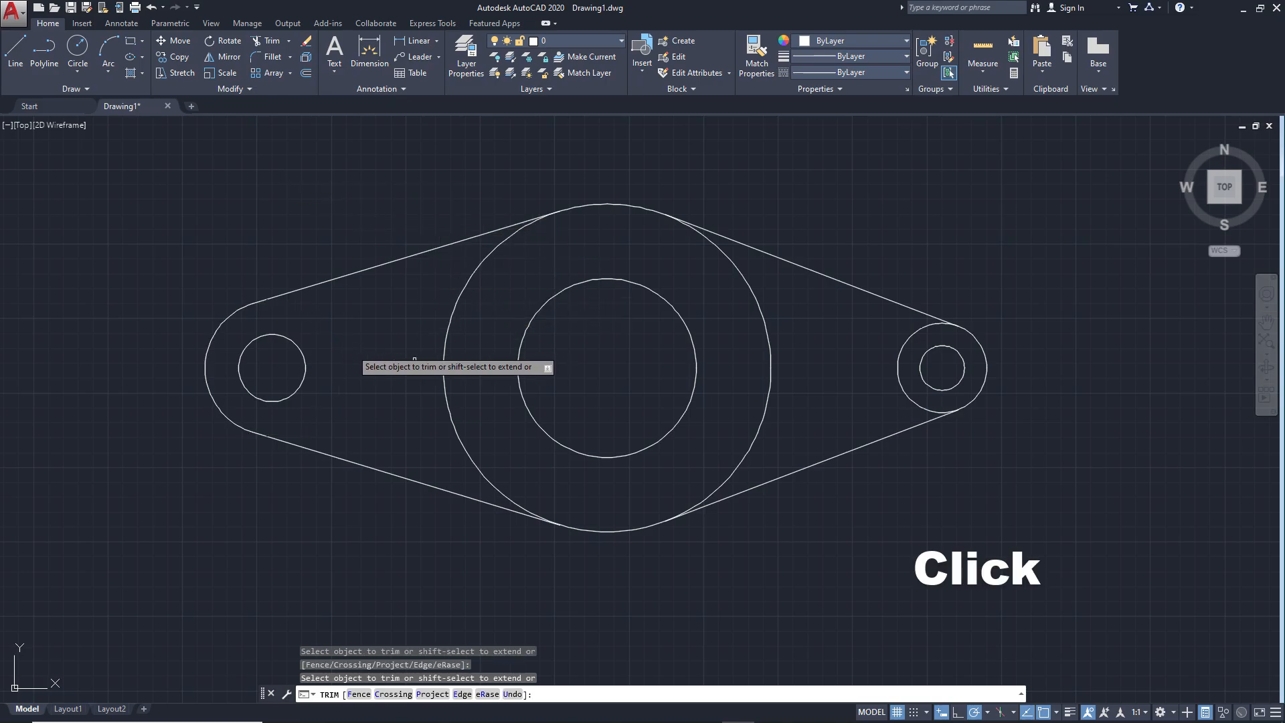
left_click(448, 356)
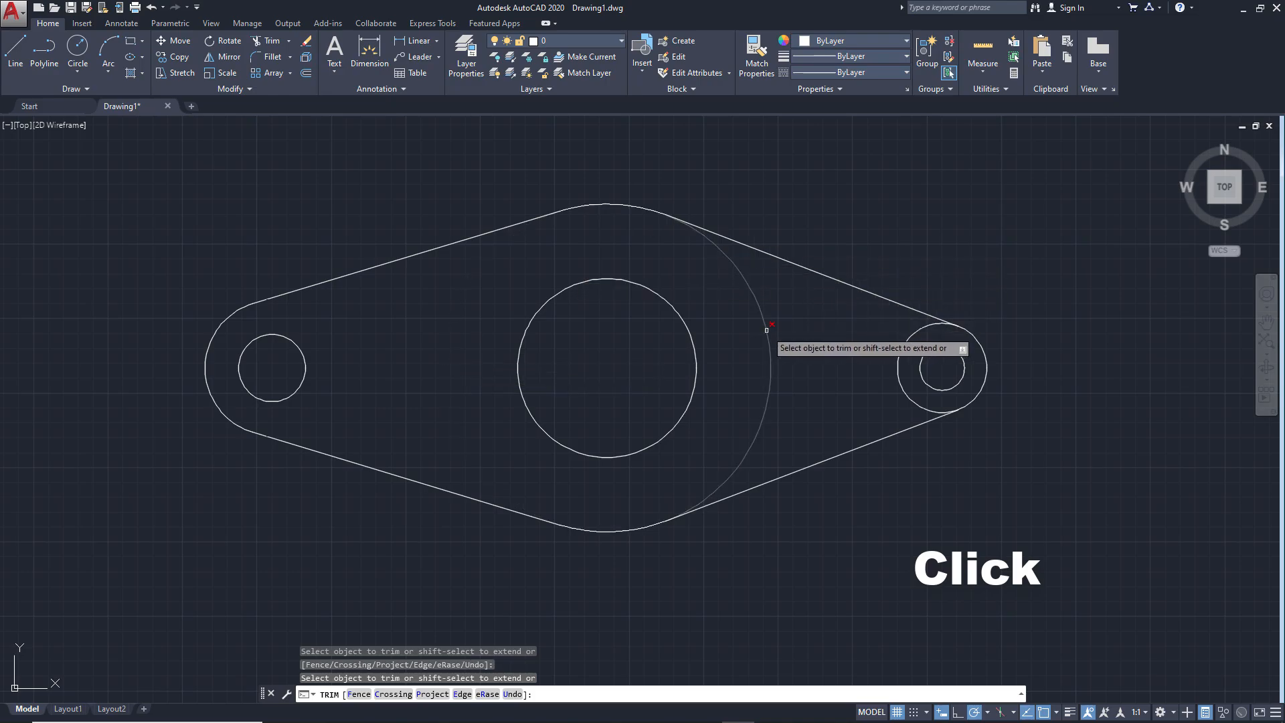
left_click(767, 330)
left_click(901, 383)
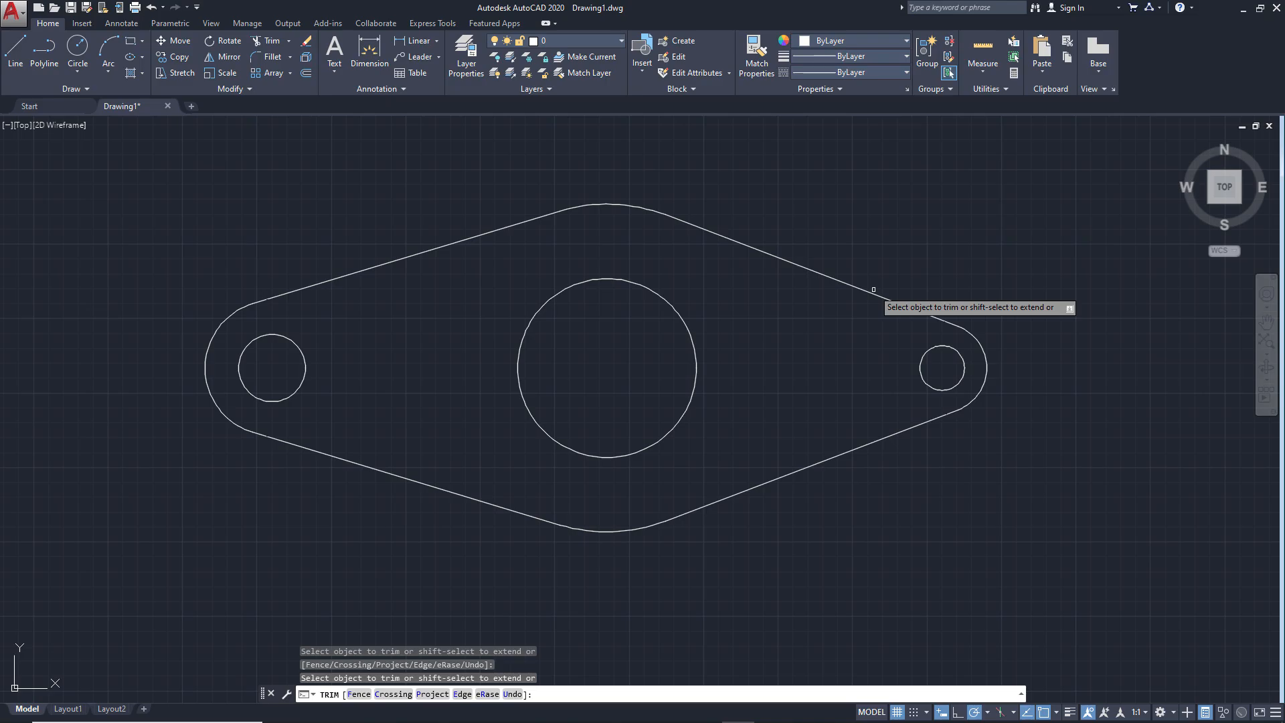
key("Return")
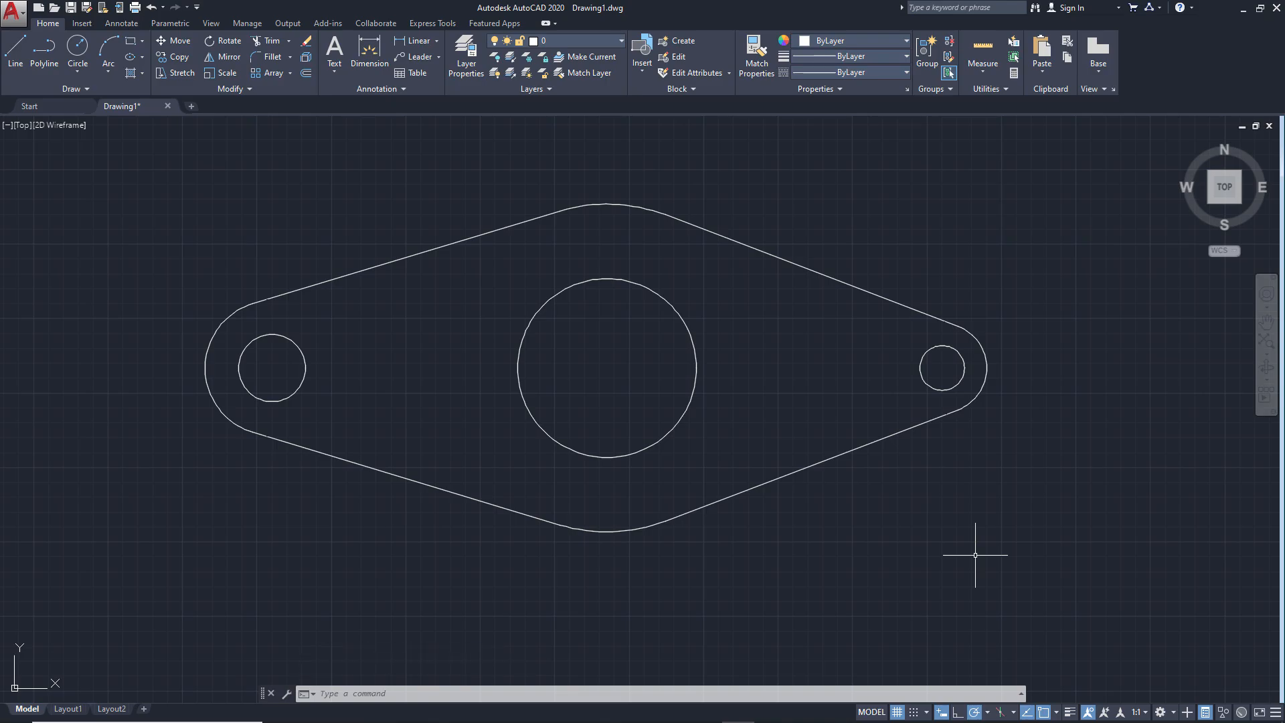
Consult the ex2.png reference image for the second exercise and create a new blank drawing for it
key("alt+Tab")
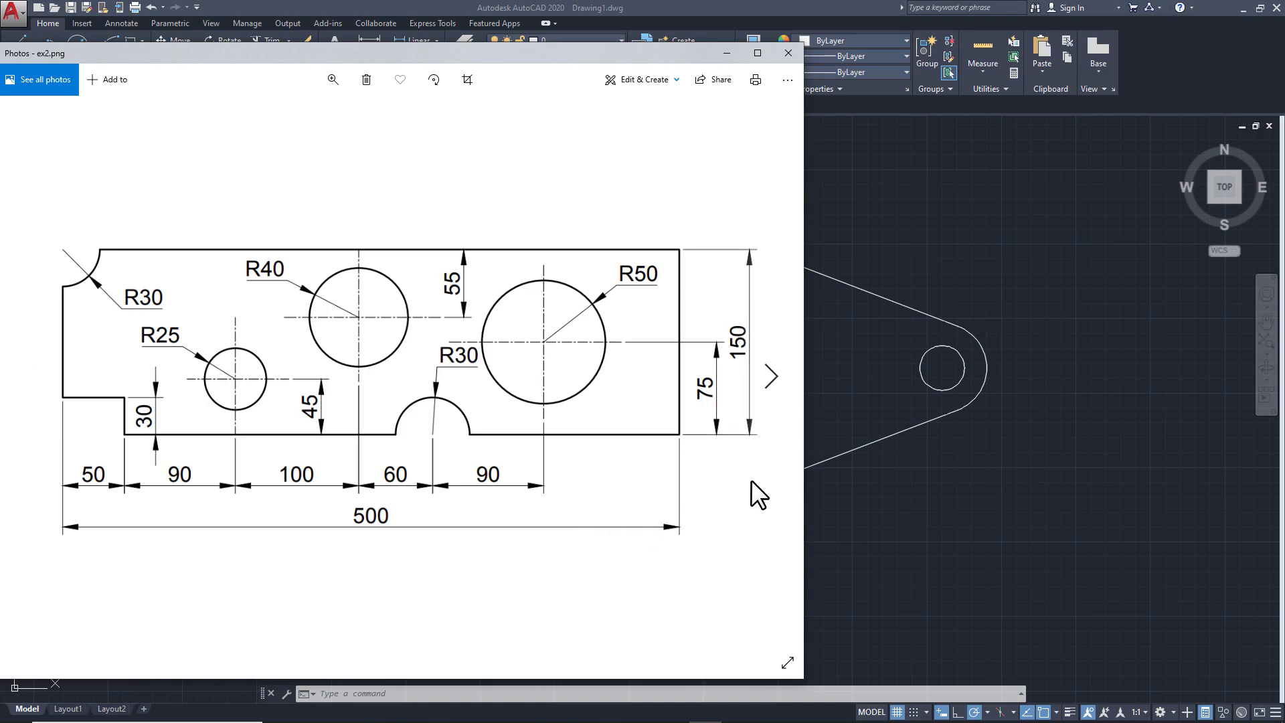
left_click(891, 517)
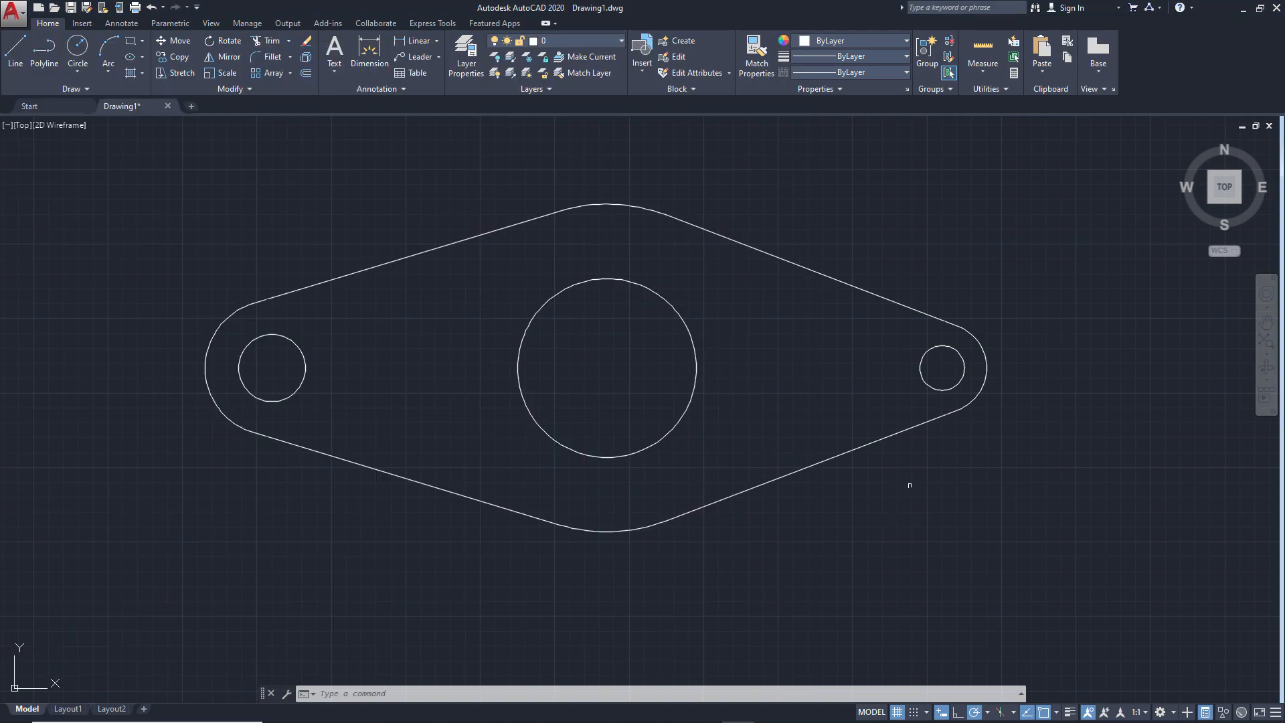
left_click(190, 106)
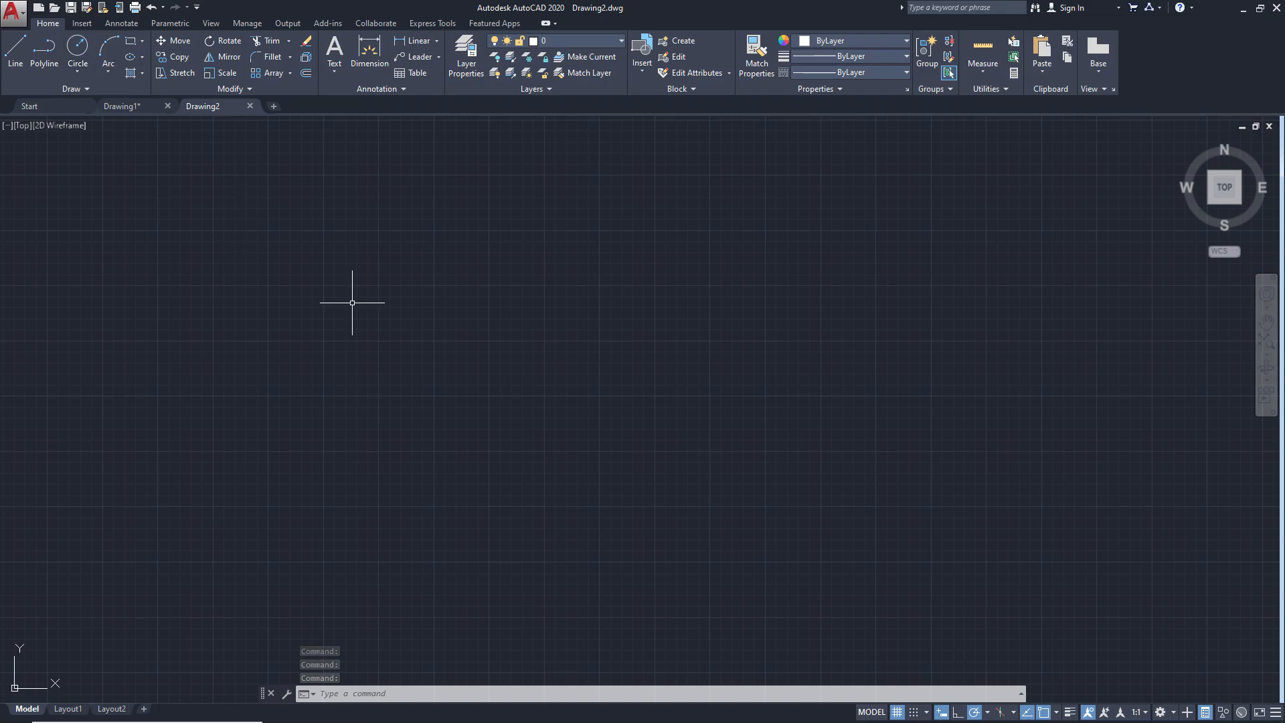
Draw the plate's horizontal bottom edge 500 long and its vertical right edge 150 high as connected lines
left_click(20, 55)
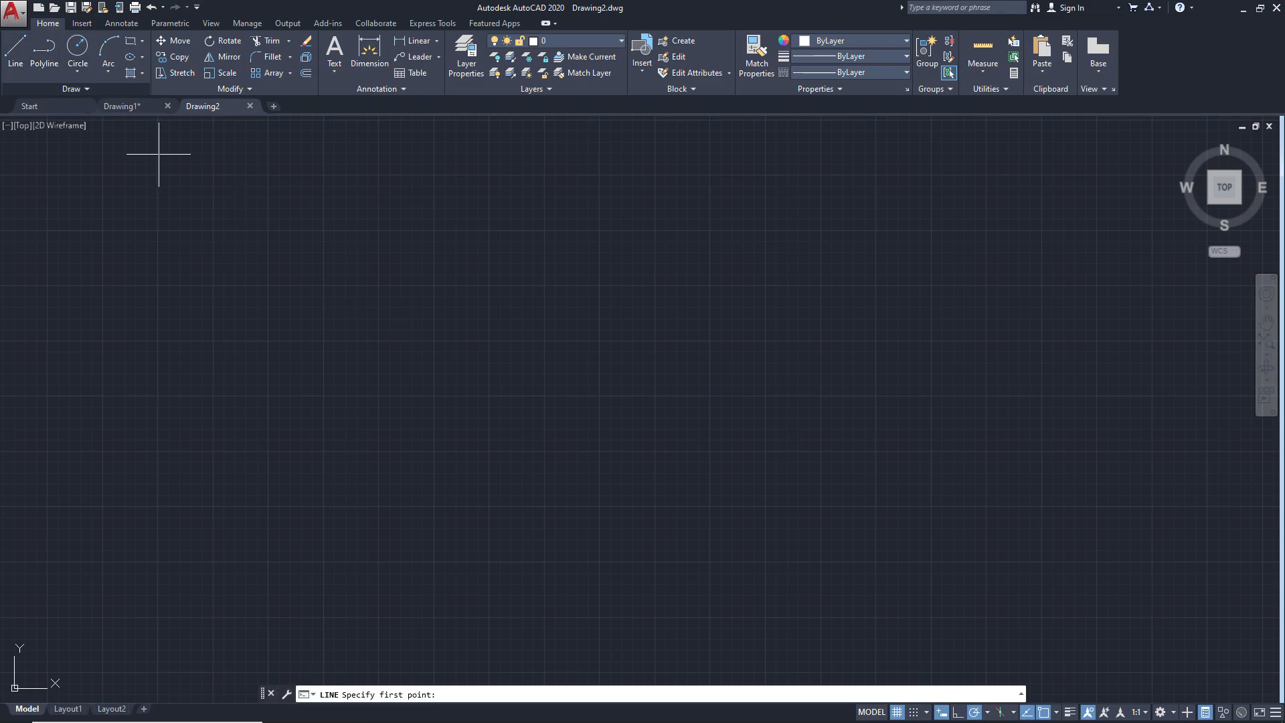
left_click(376, 502)
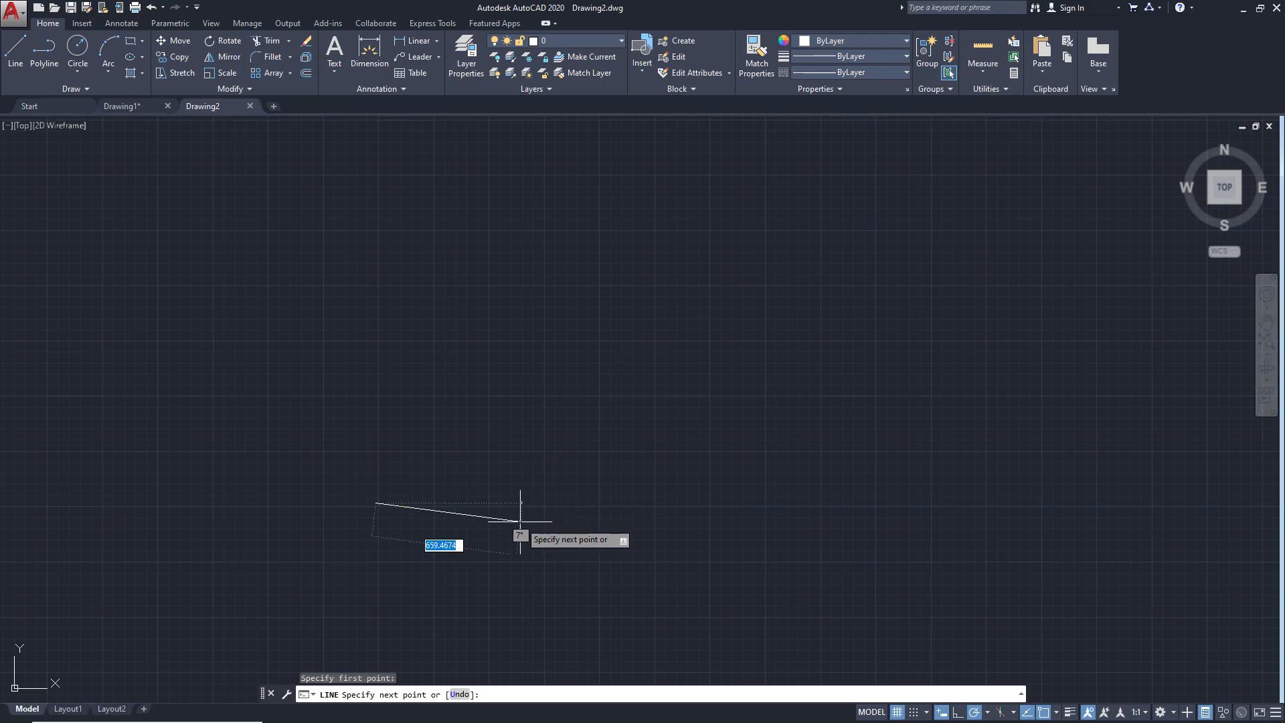
type("500")
key("Return")
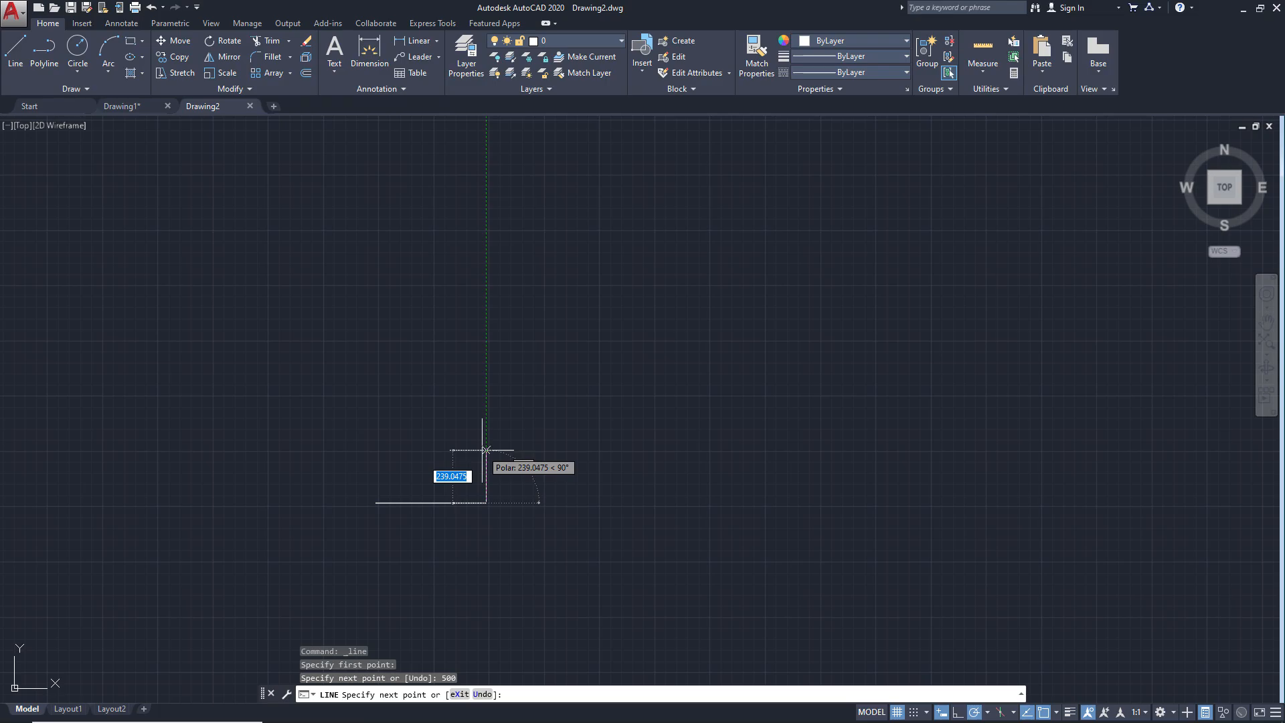
type("150")
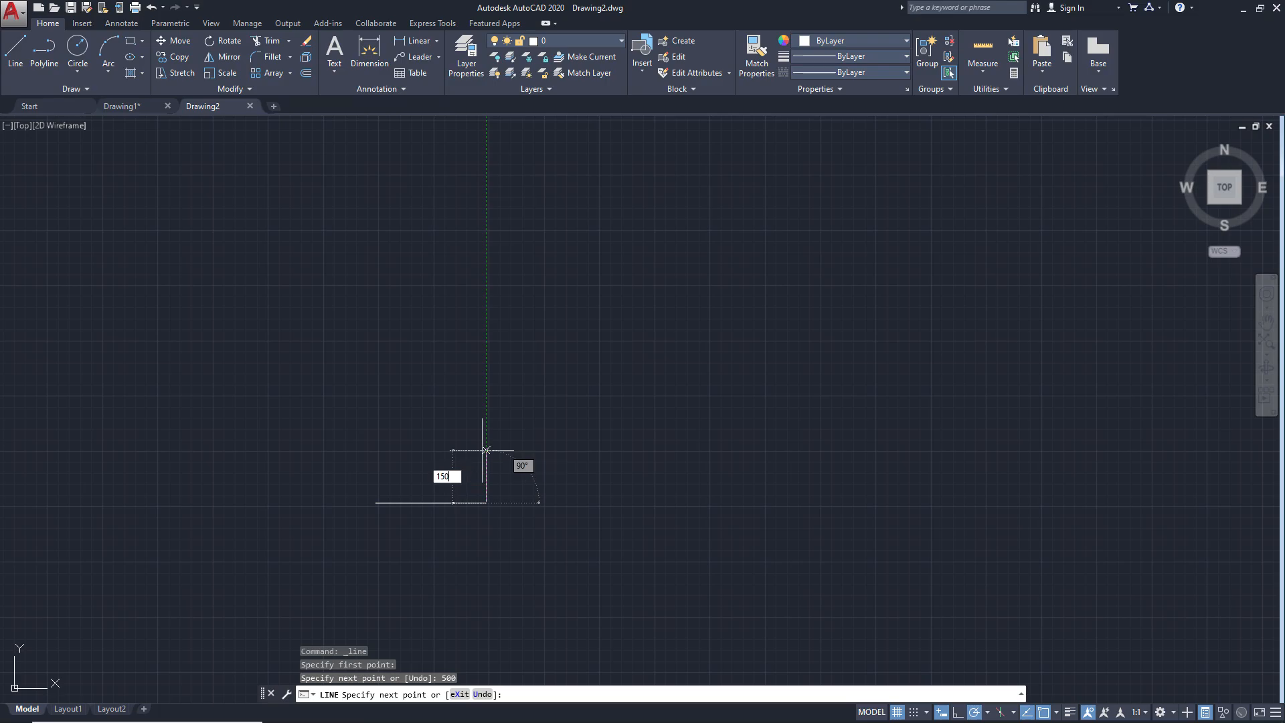
key("Return")
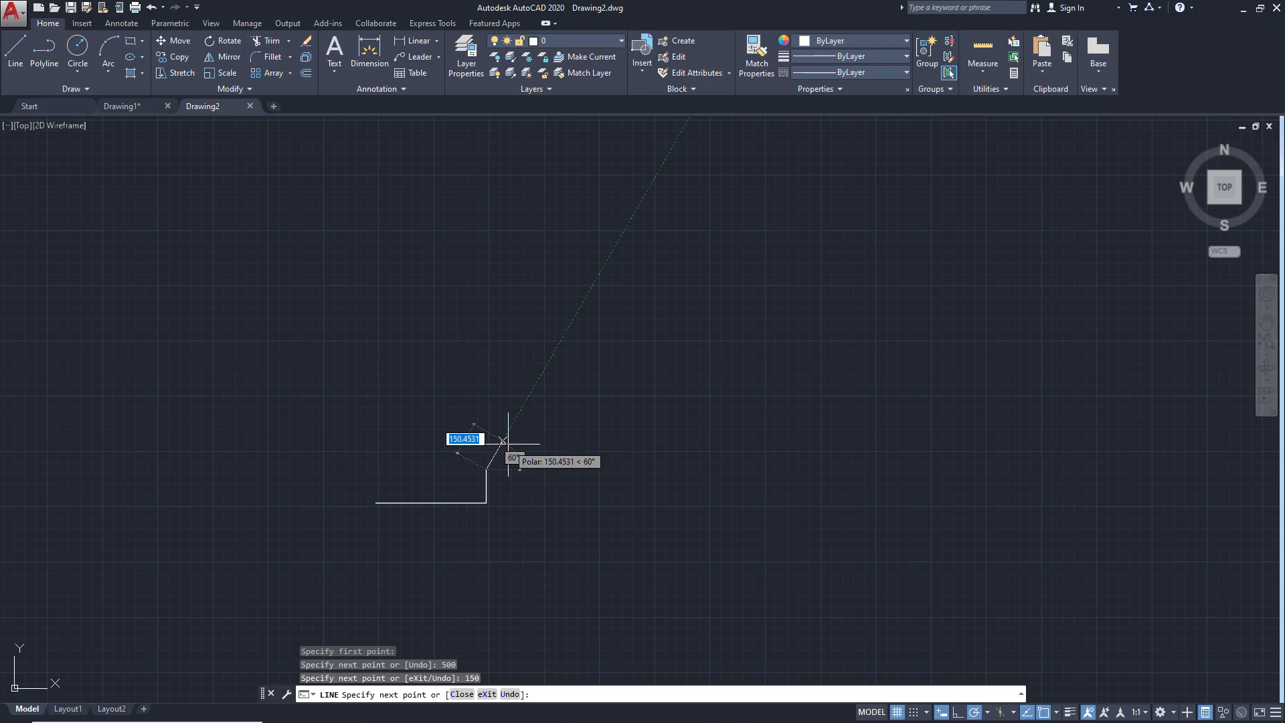
Draw the plate's top edge back to above the starting point and close the rectangle with the left edge
scroll(490, 452, "up", 4)
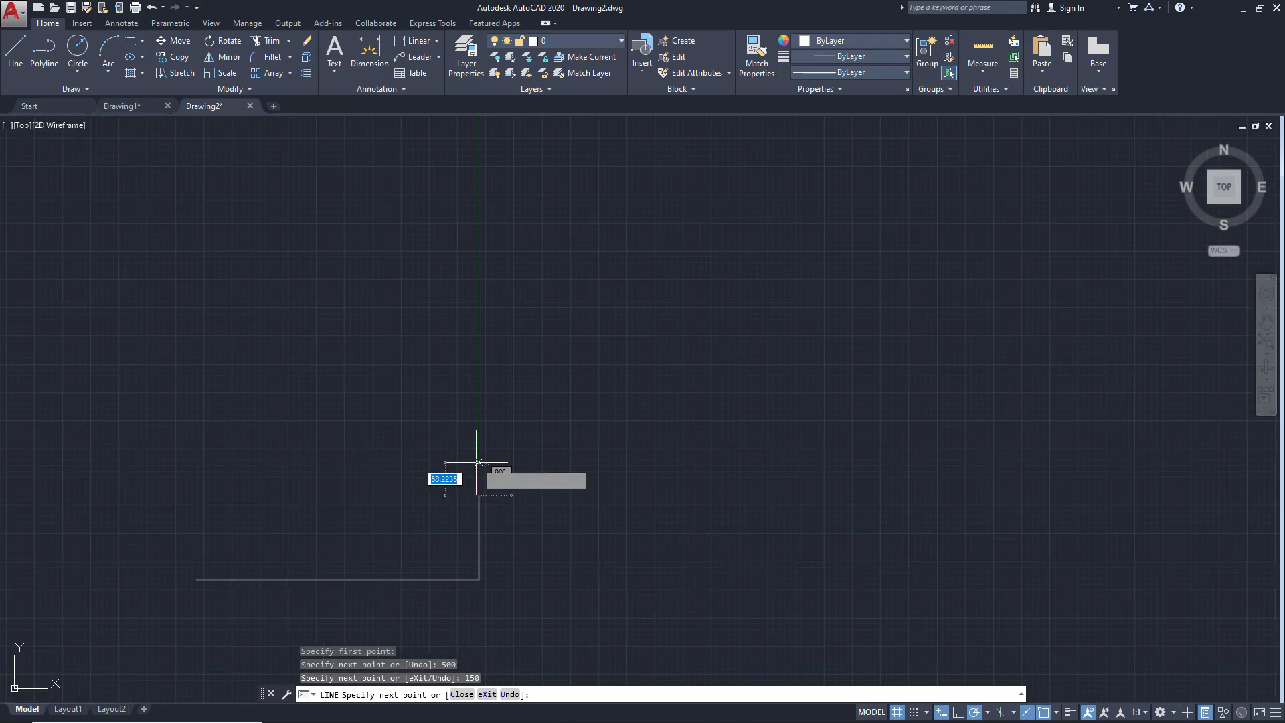
scroll(478, 462, "down", 2)
scroll(479, 462, "up", 4)
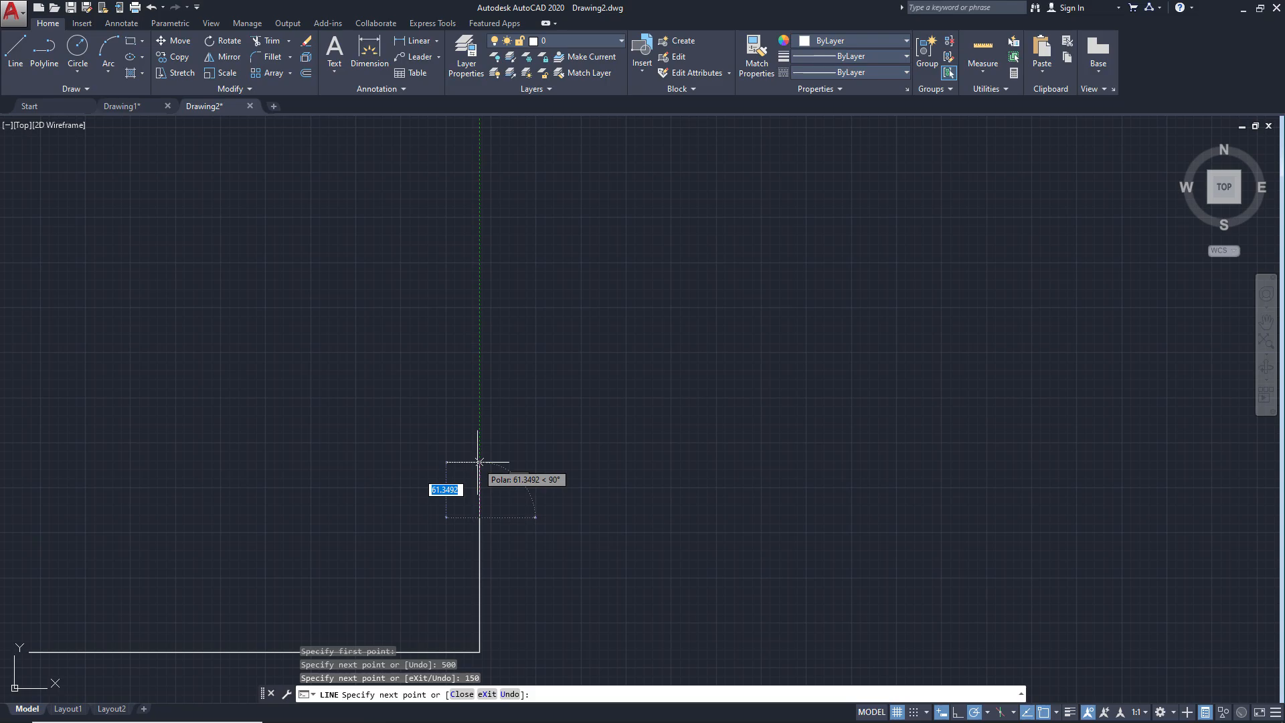
middle_click_drag(478, 462, 769, 283)
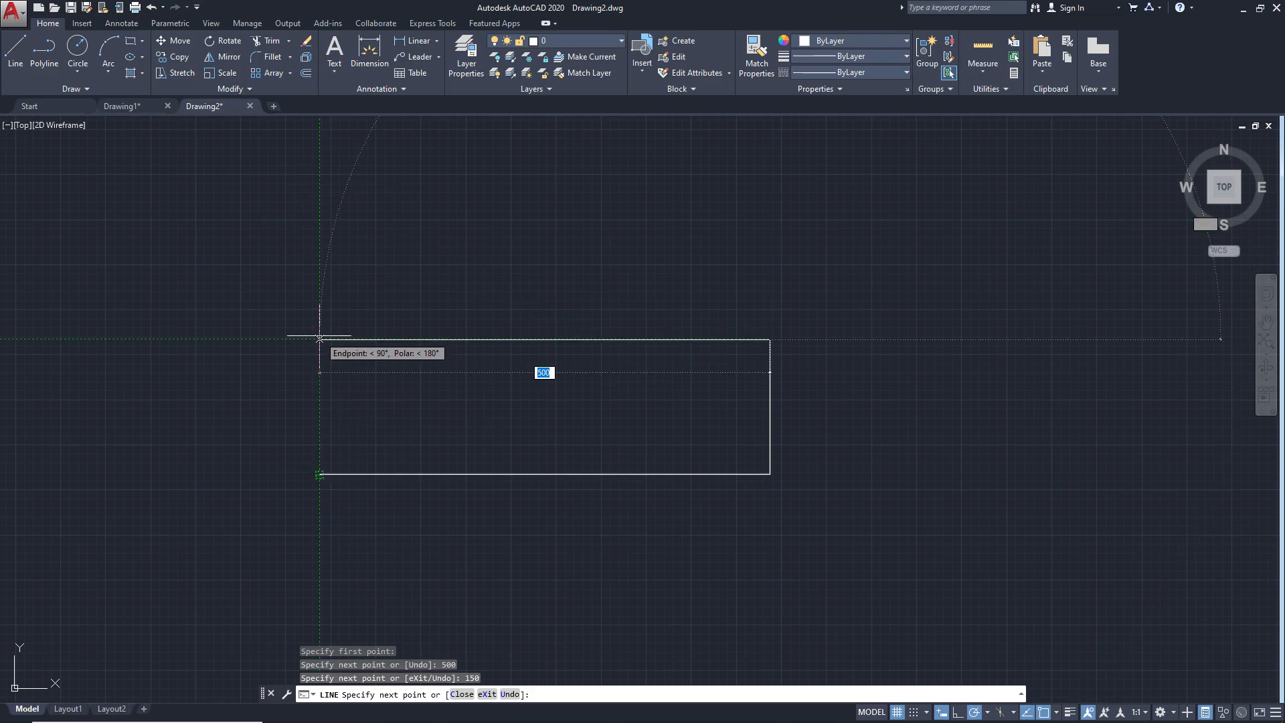
left_click(320, 338)
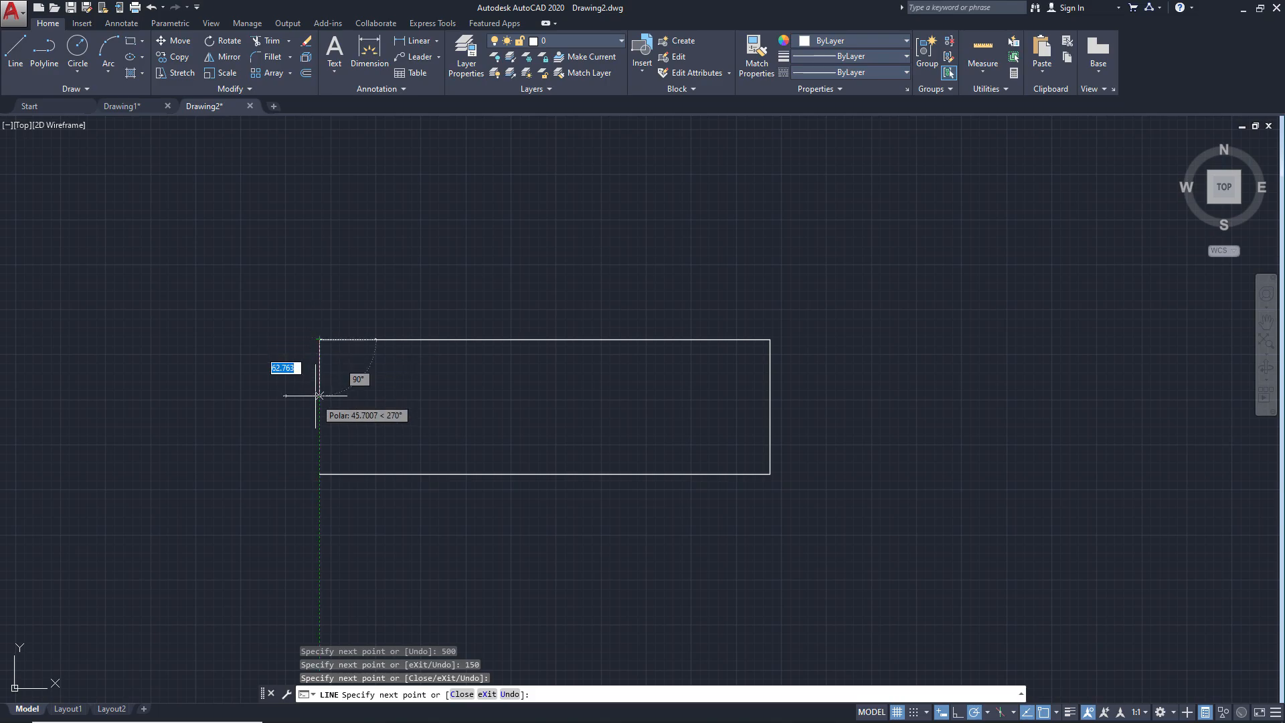
left_click(319, 474)
key("Return")
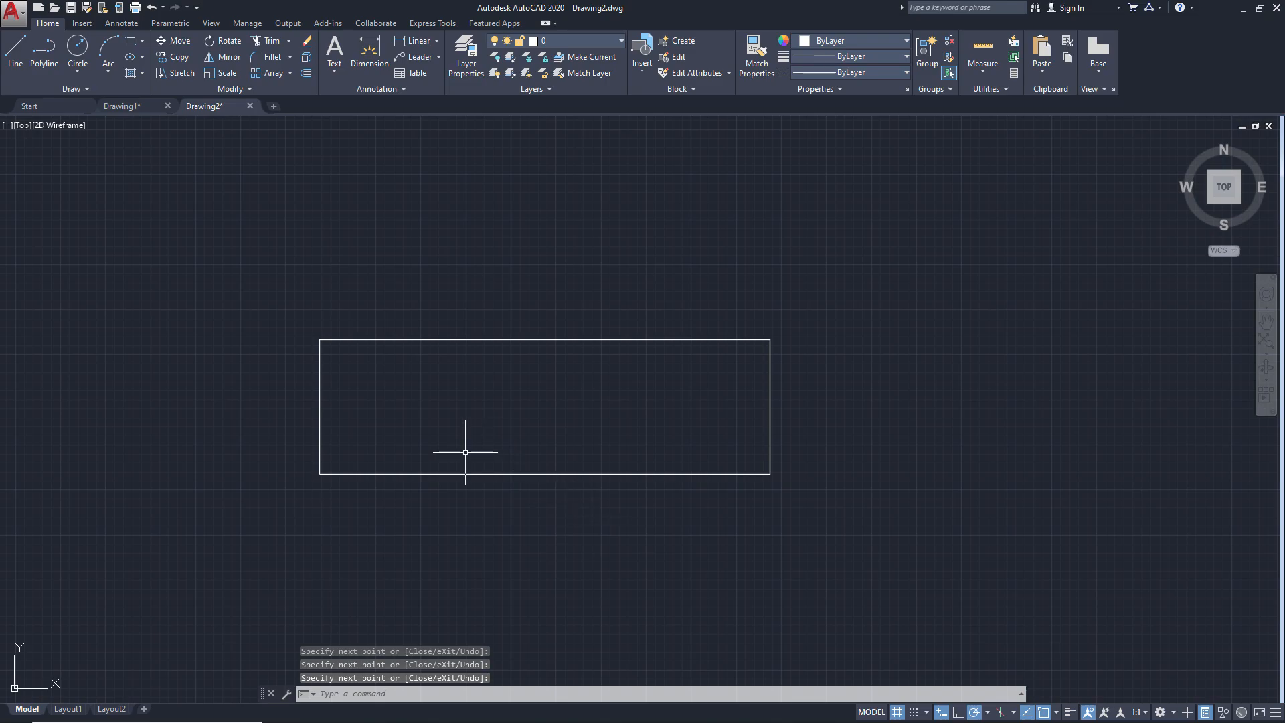
scroll(496, 416, "up", 2)
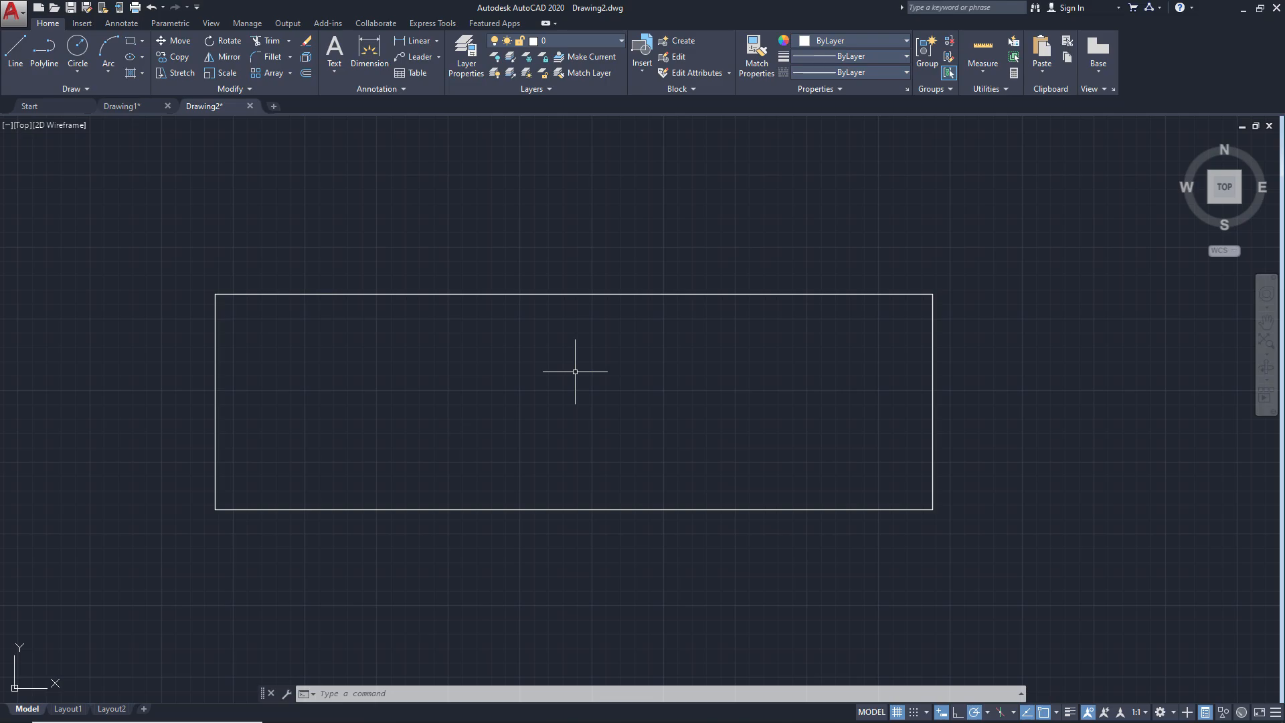
Offset the rectangle's left edge 50 inward, taking the distance from the ex2.png reference
key("alt+Tab")
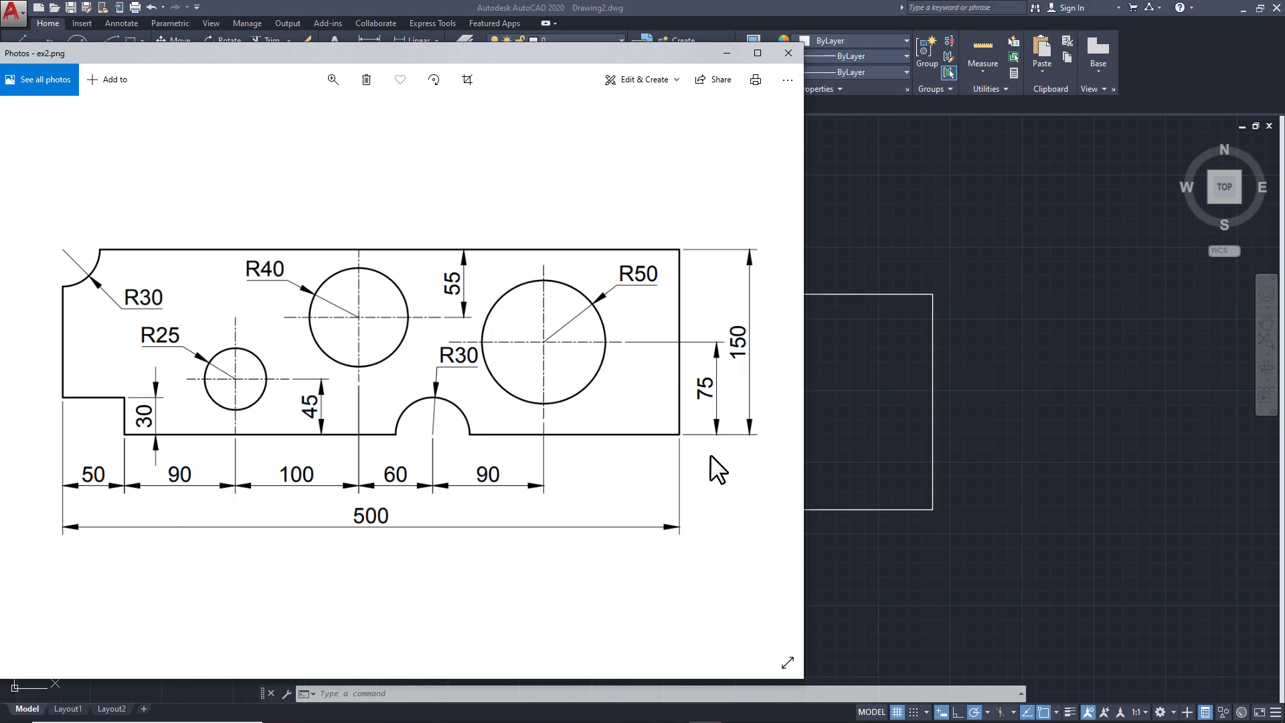
left_click(847, 437)
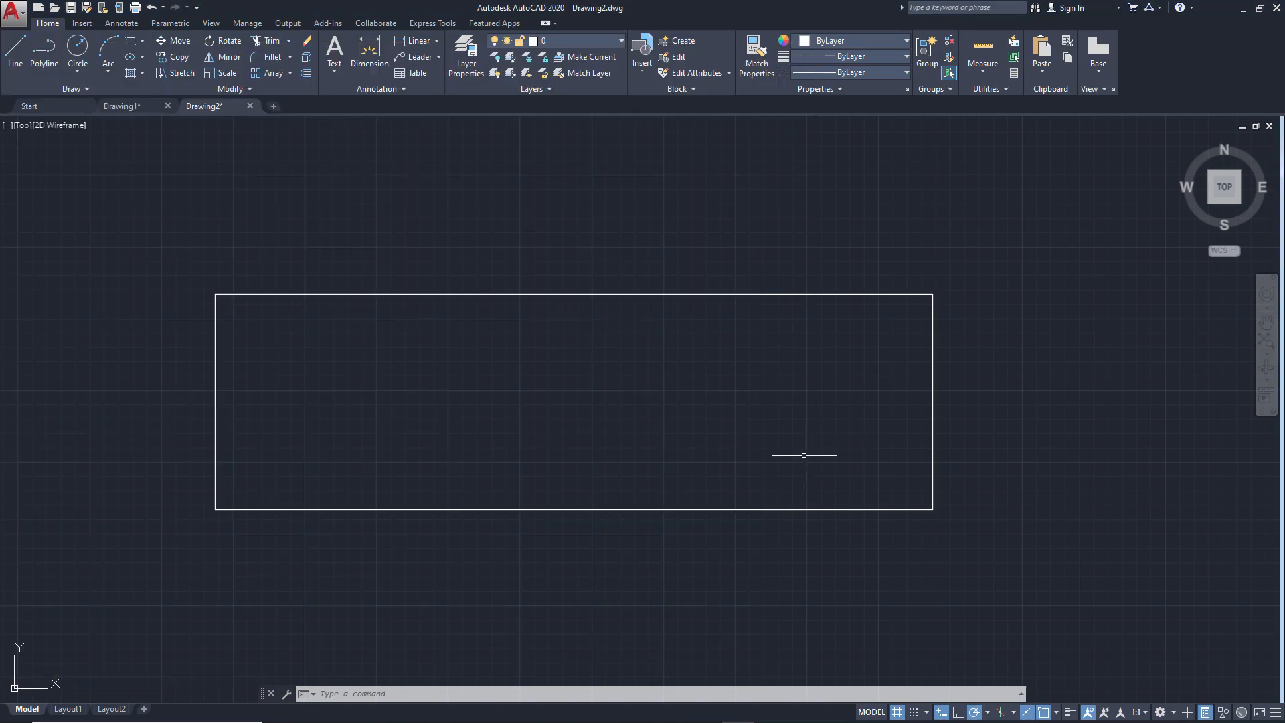
left_click(305, 72)
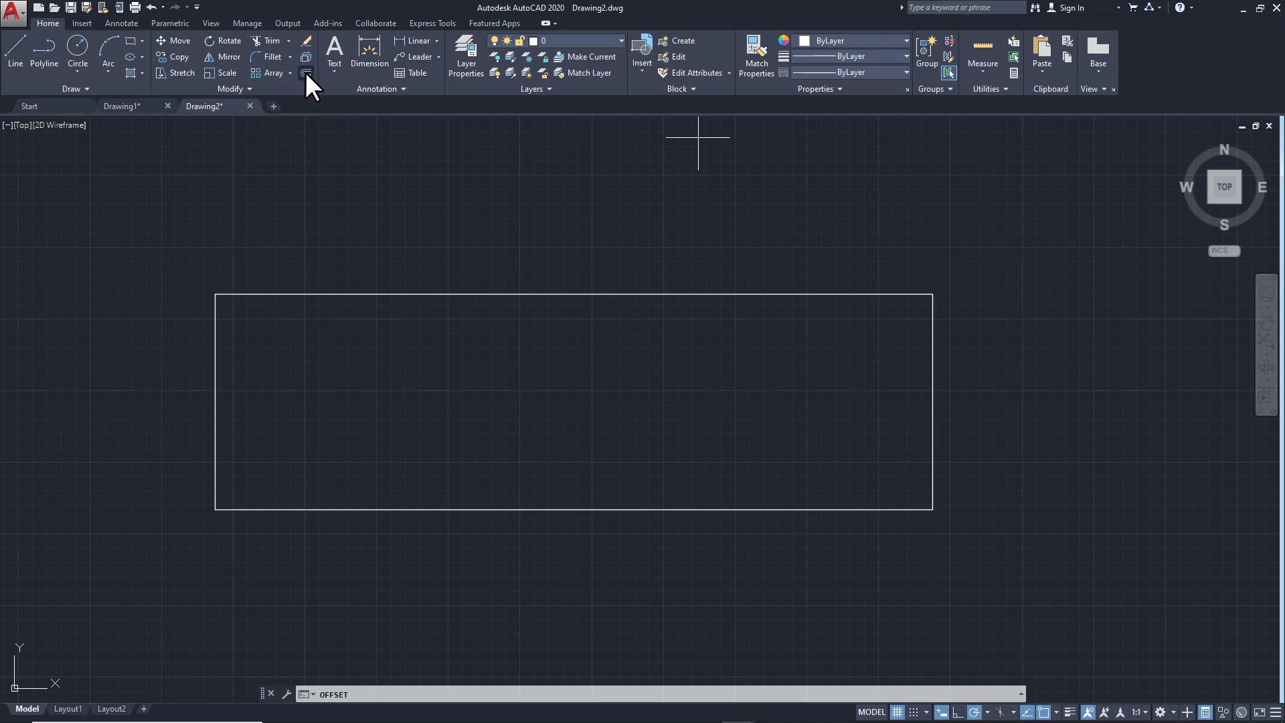
type("5")
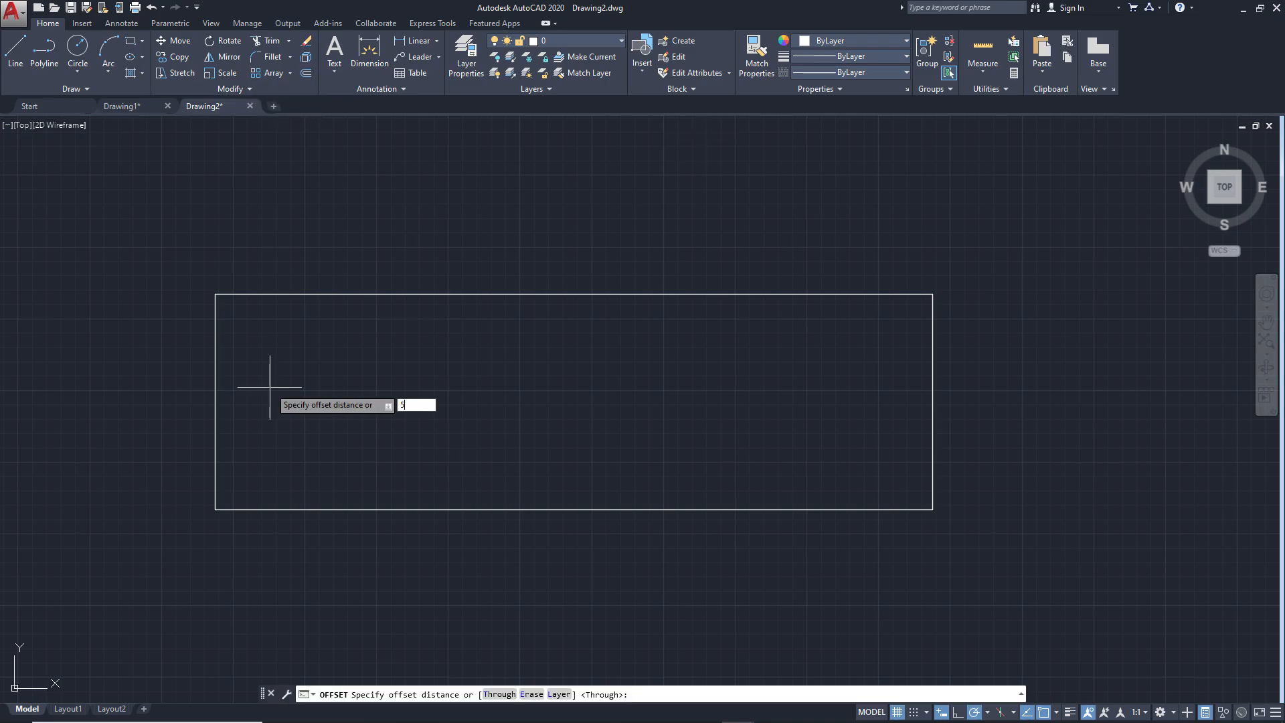
type("0")
key("Return")
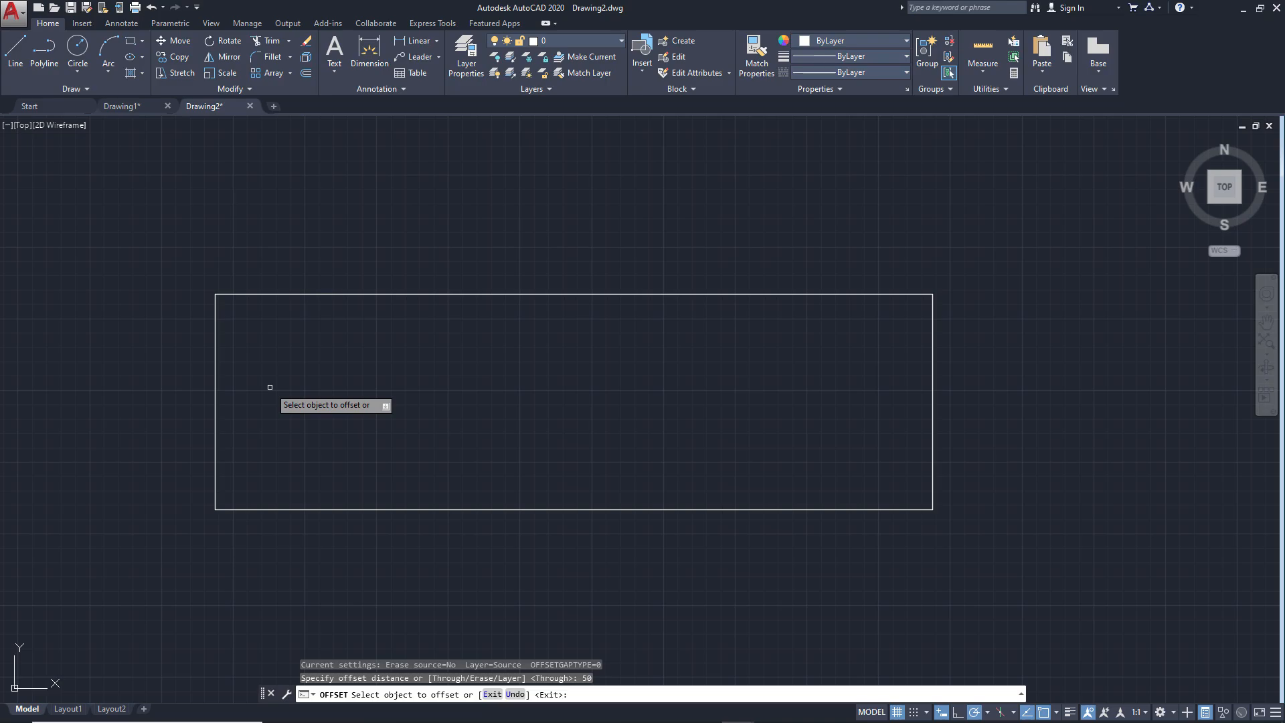
left_click(214, 398)
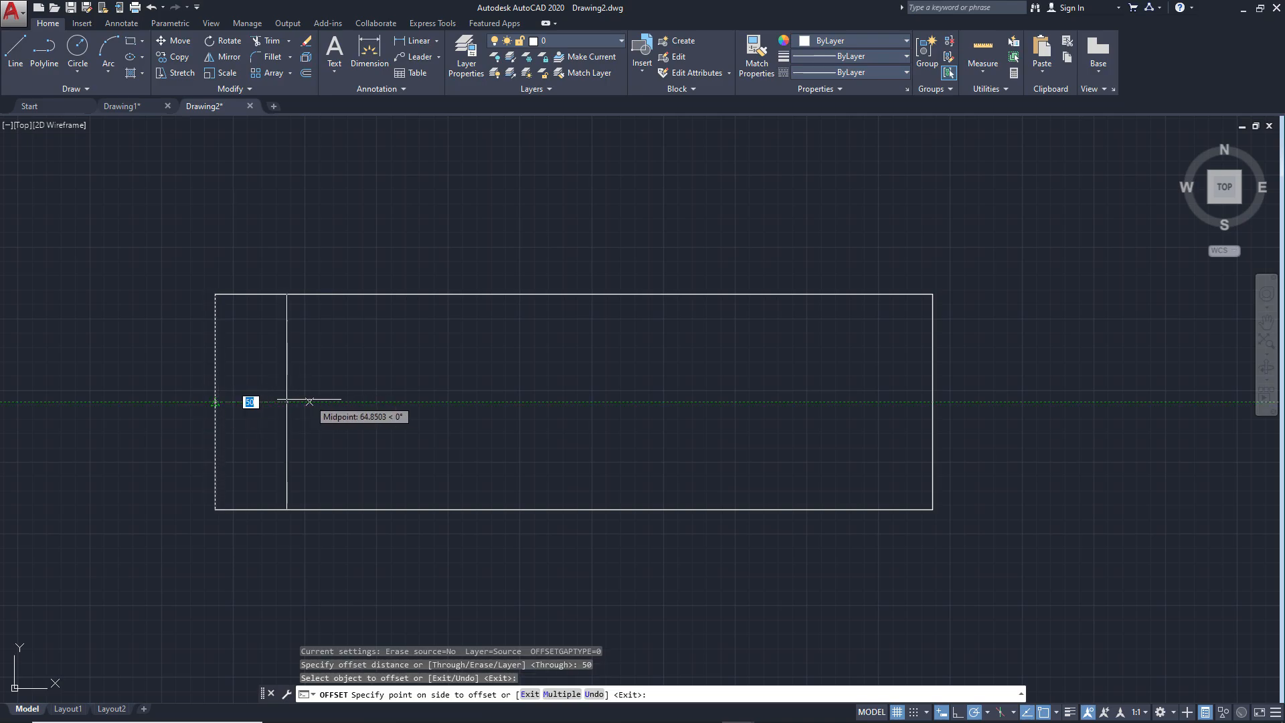
left_click(309, 401)
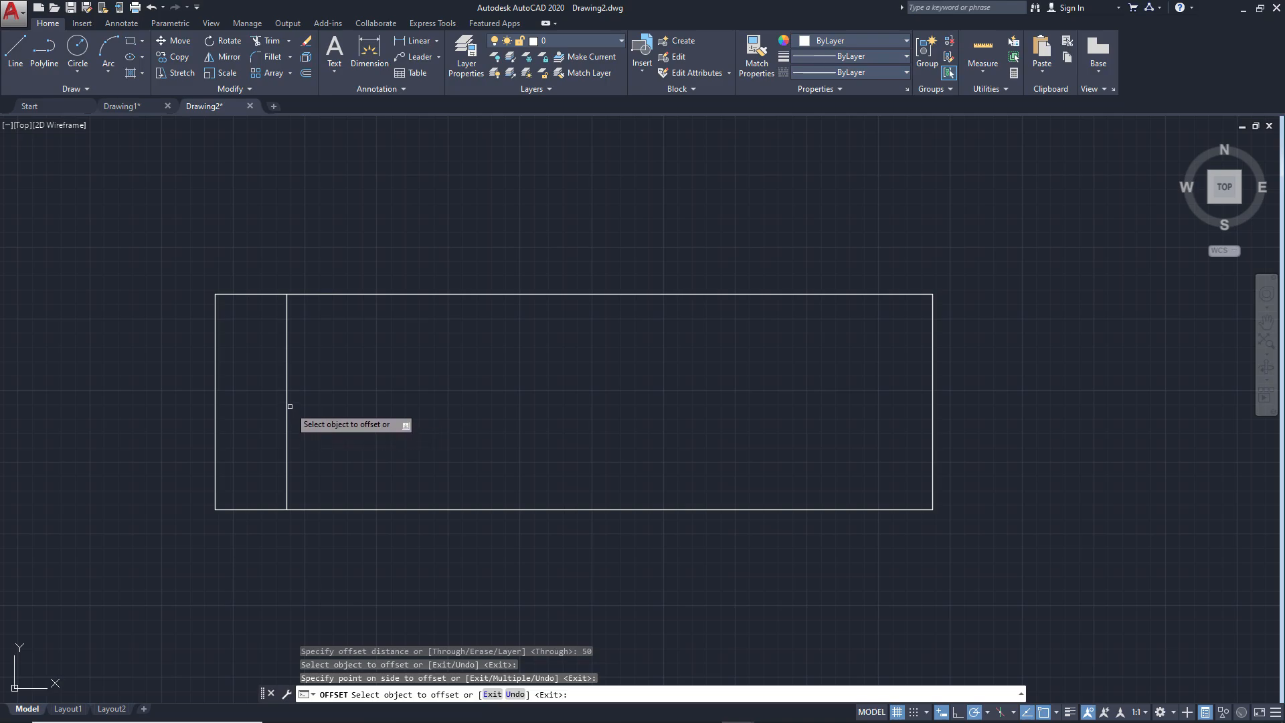
Offset the new inner vertical line 90 further to the right
left_click(288, 402)
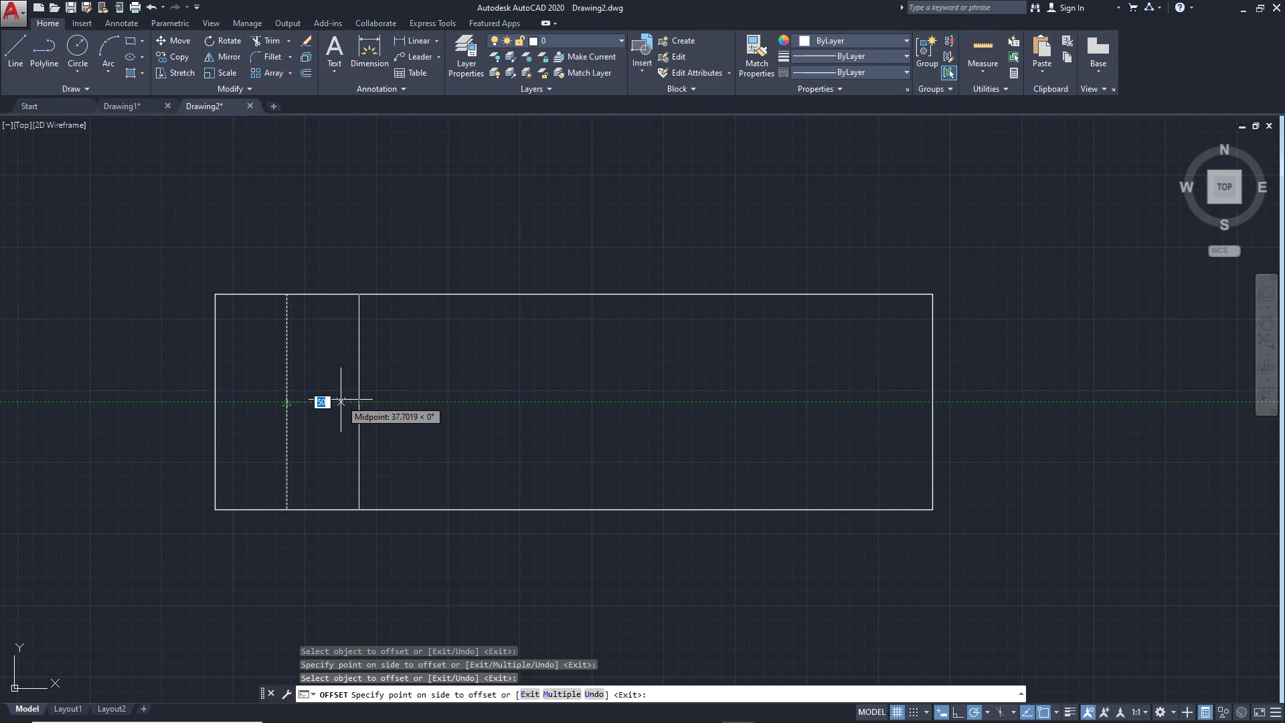
type("9")
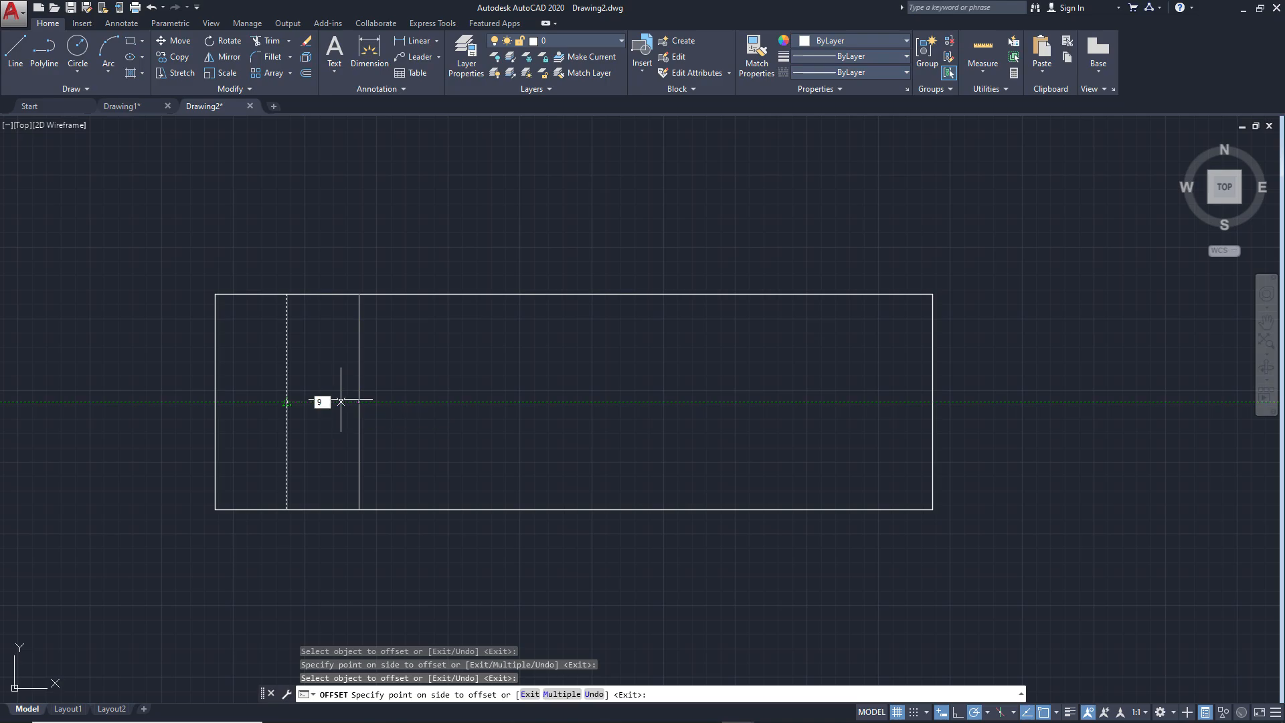
type("0")
key("Return")
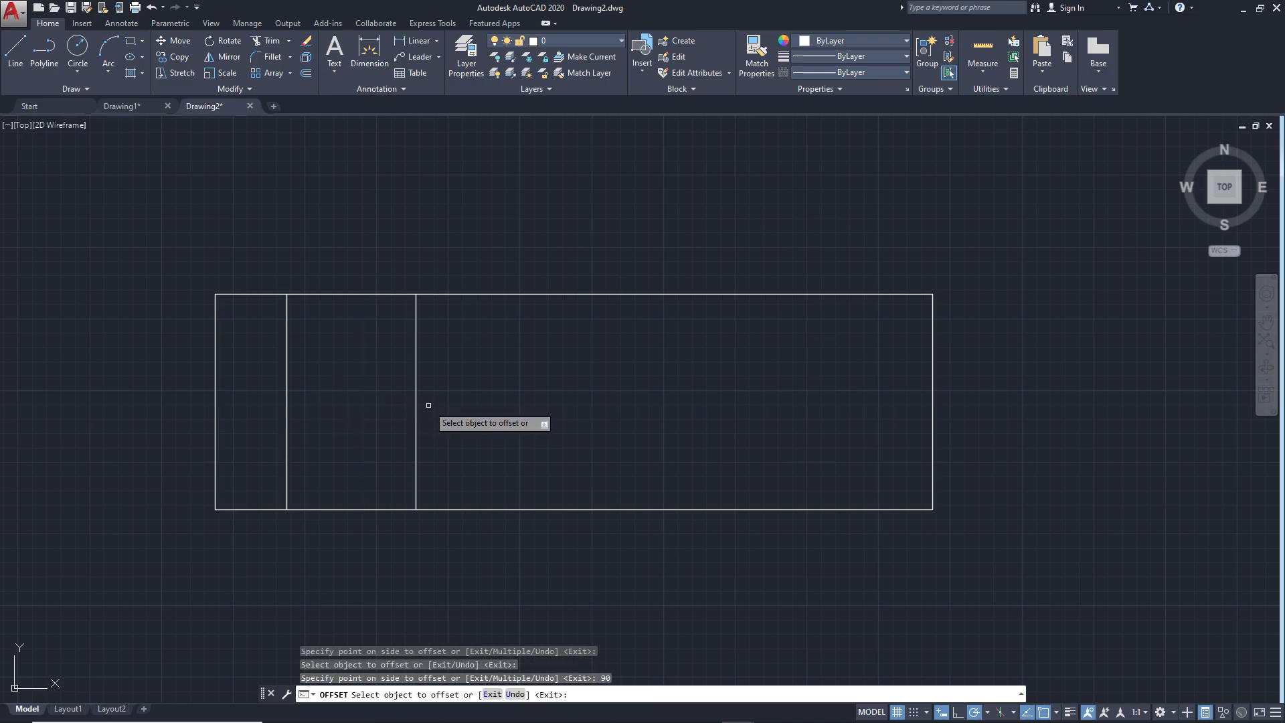
Offset the rightmost inner vertical line 100 to the right, taking the distance from the ex2.png reference
key("alt+Tab")
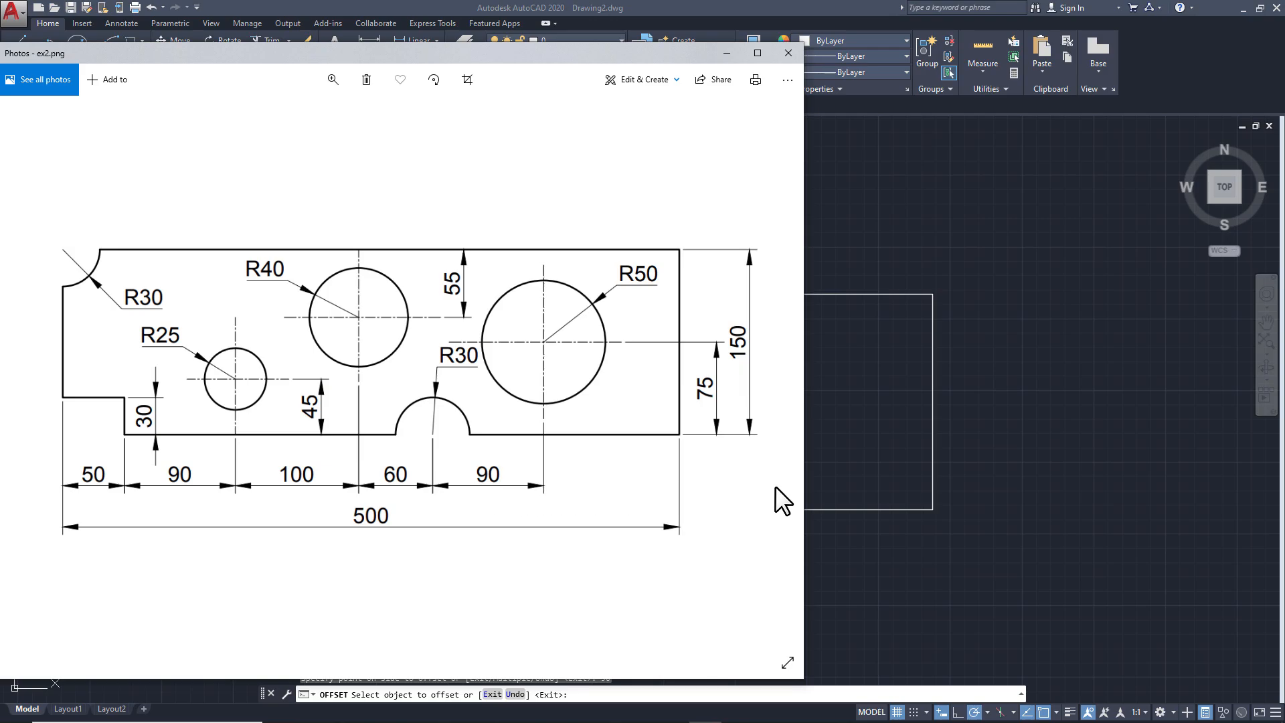
left_click(873, 427)
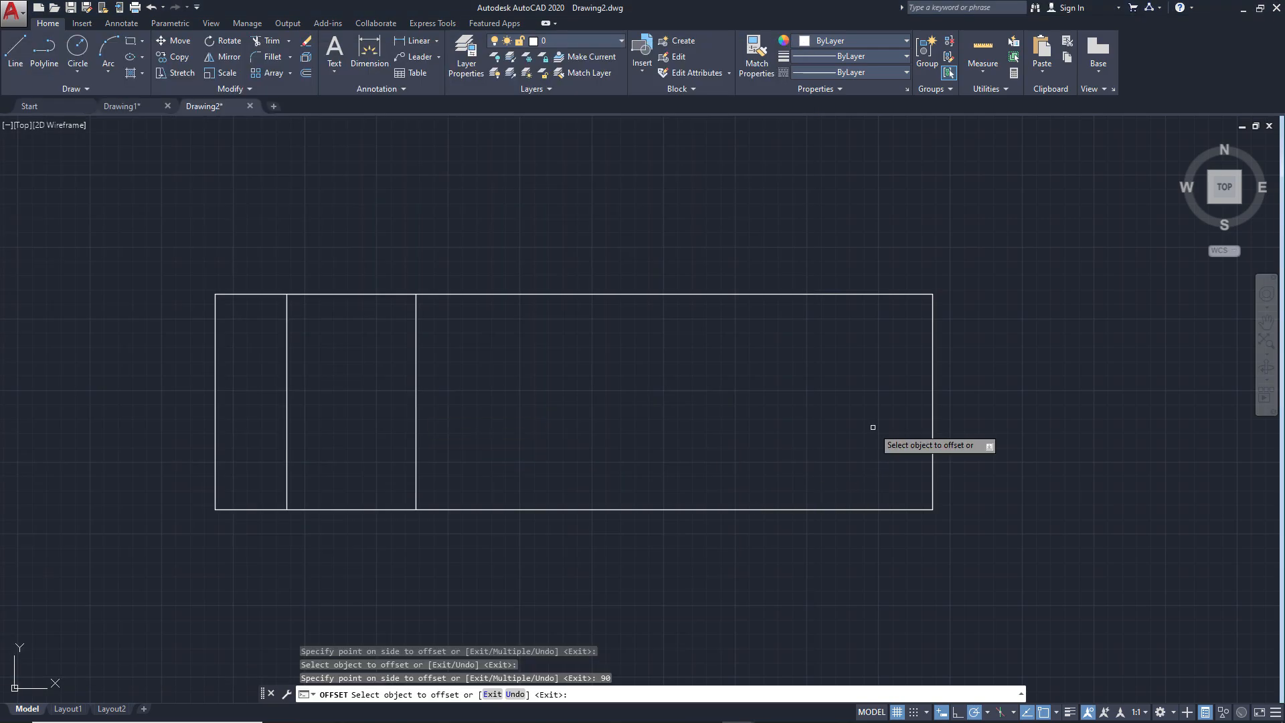
left_click(415, 439)
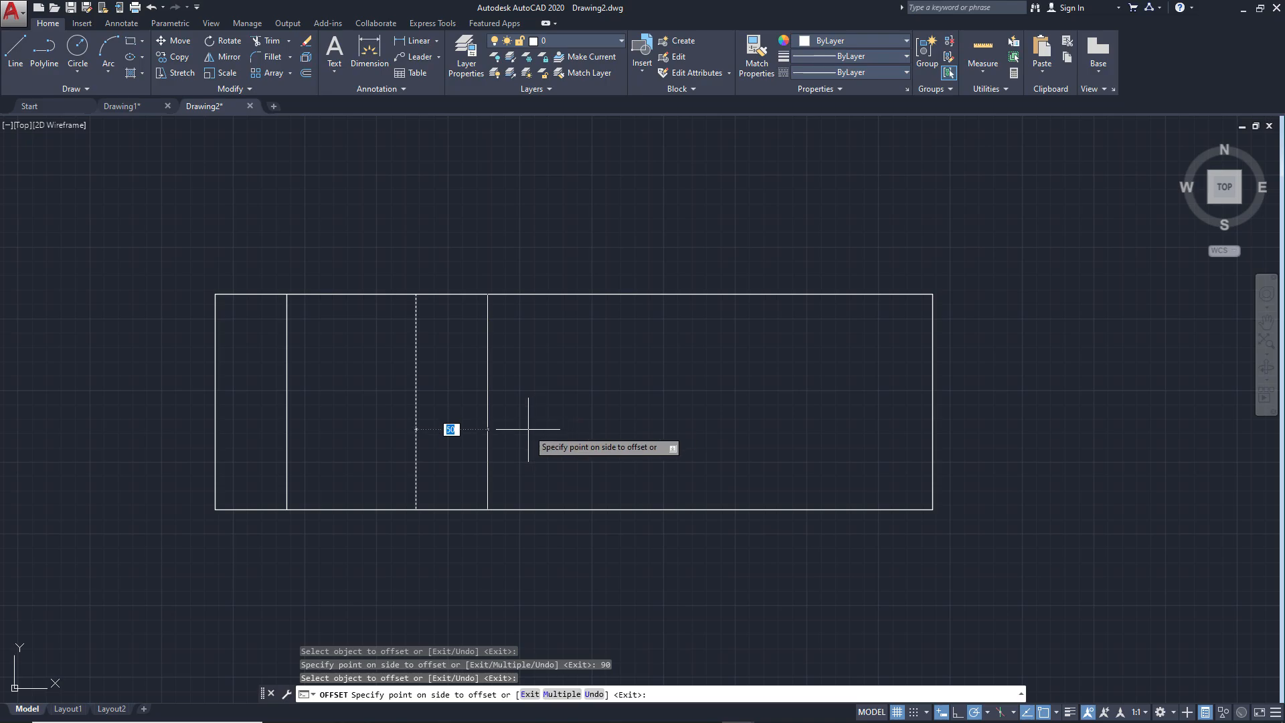
type("100")
key("Return")
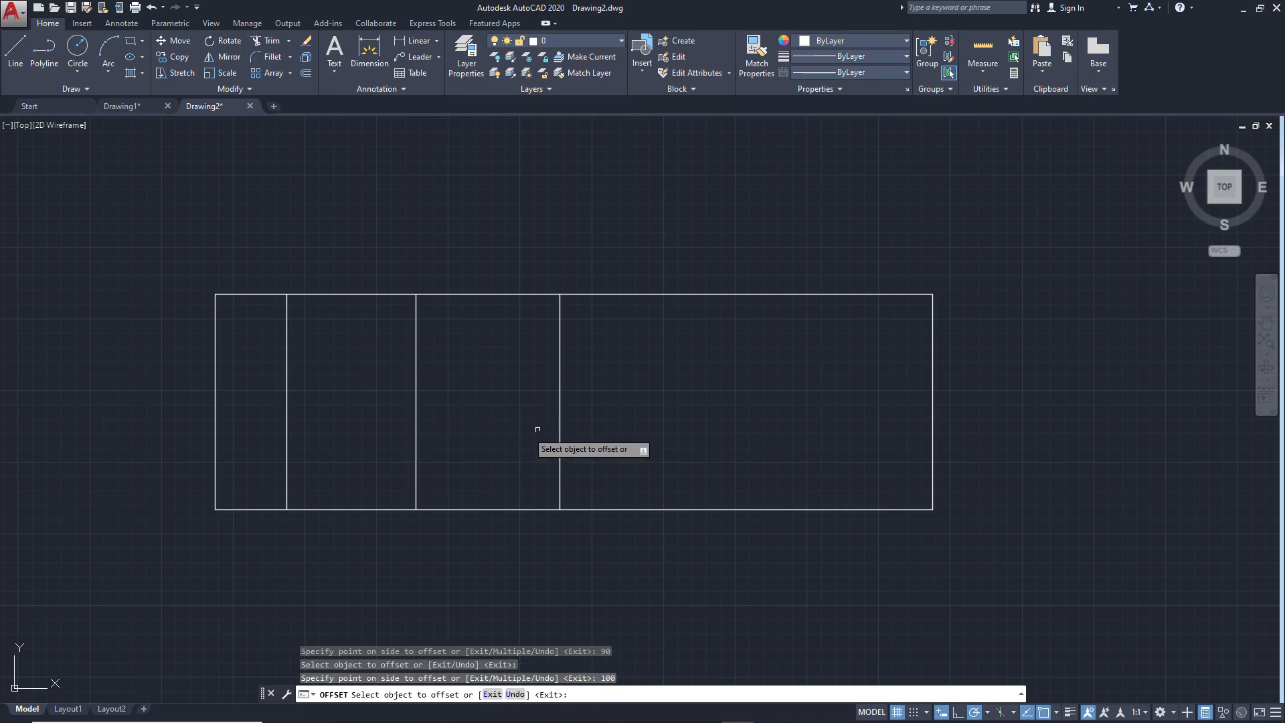
Offset the newest inner vertical line 60 to the right, and offset the resulting line another 90 to the right
left_click(560, 424)
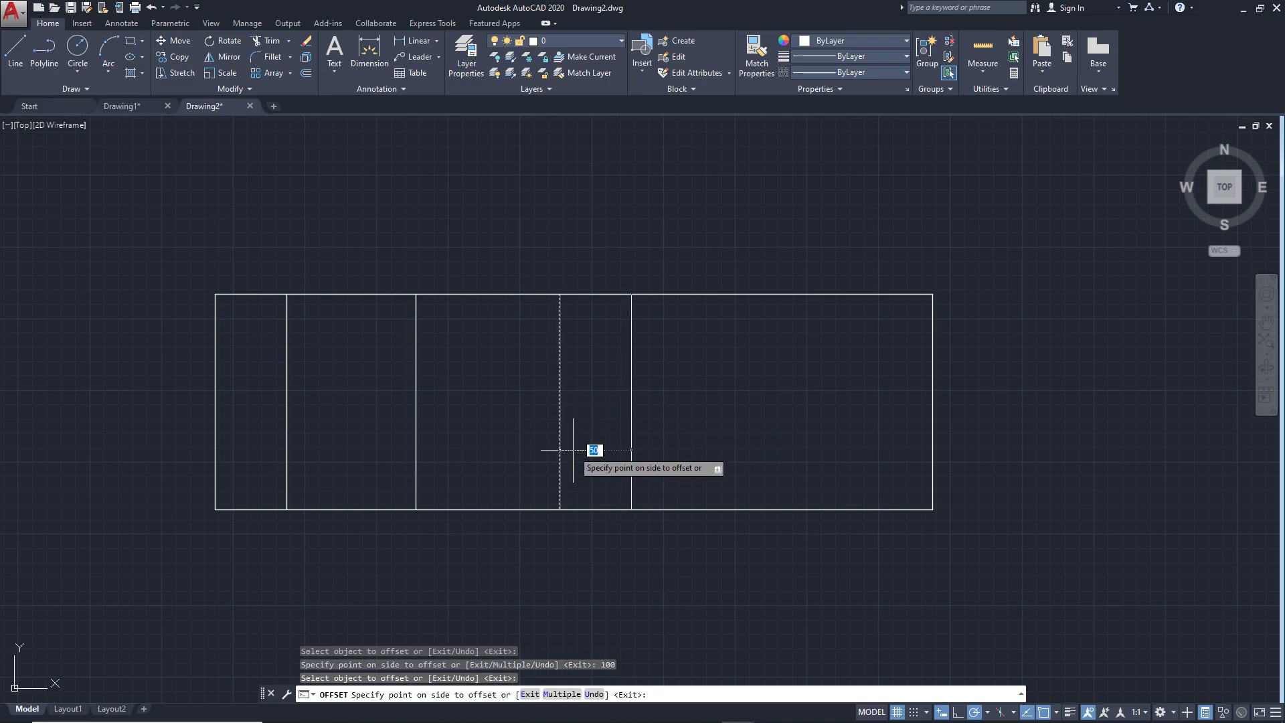
type("60")
key("Return")
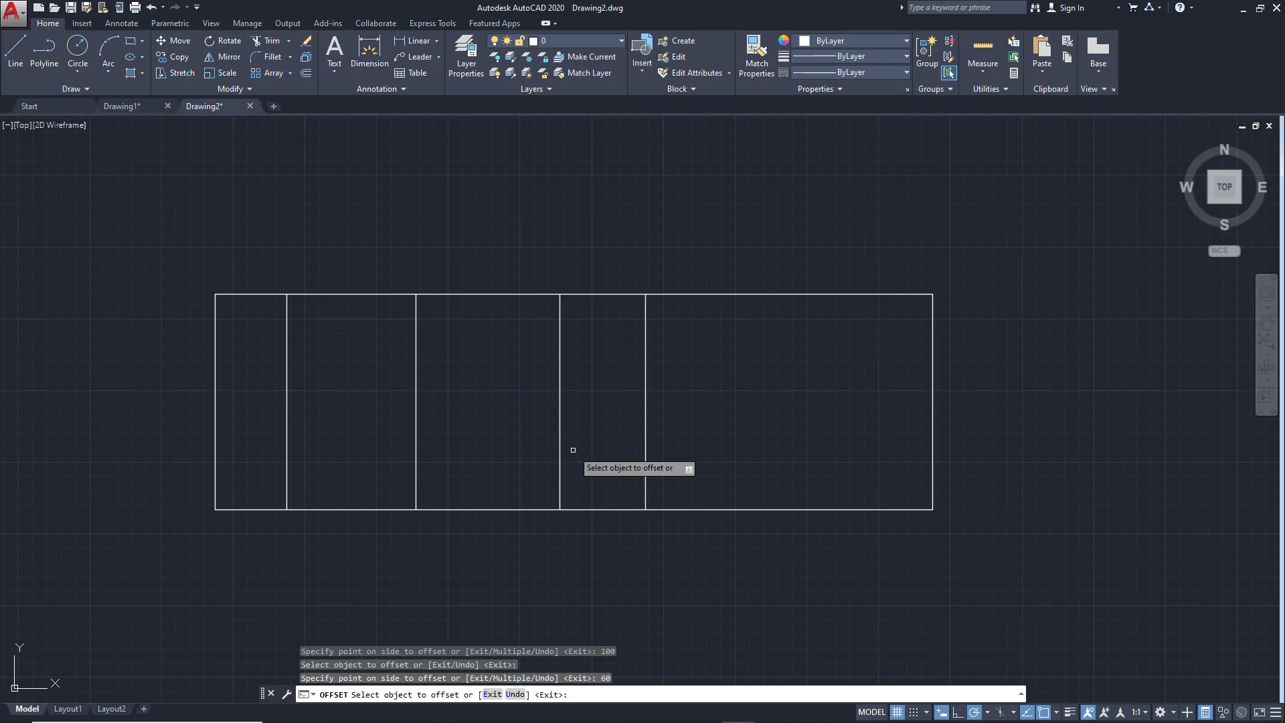
left_click(647, 429)
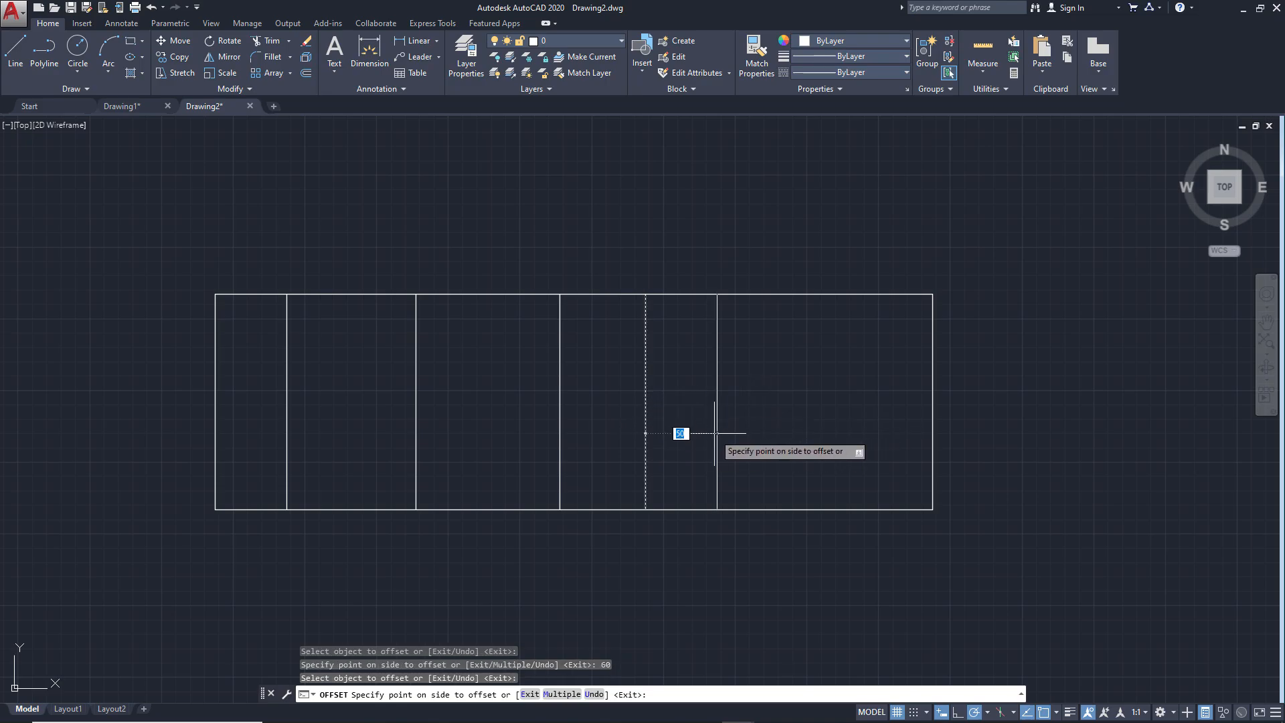
type("90")
key("Return")
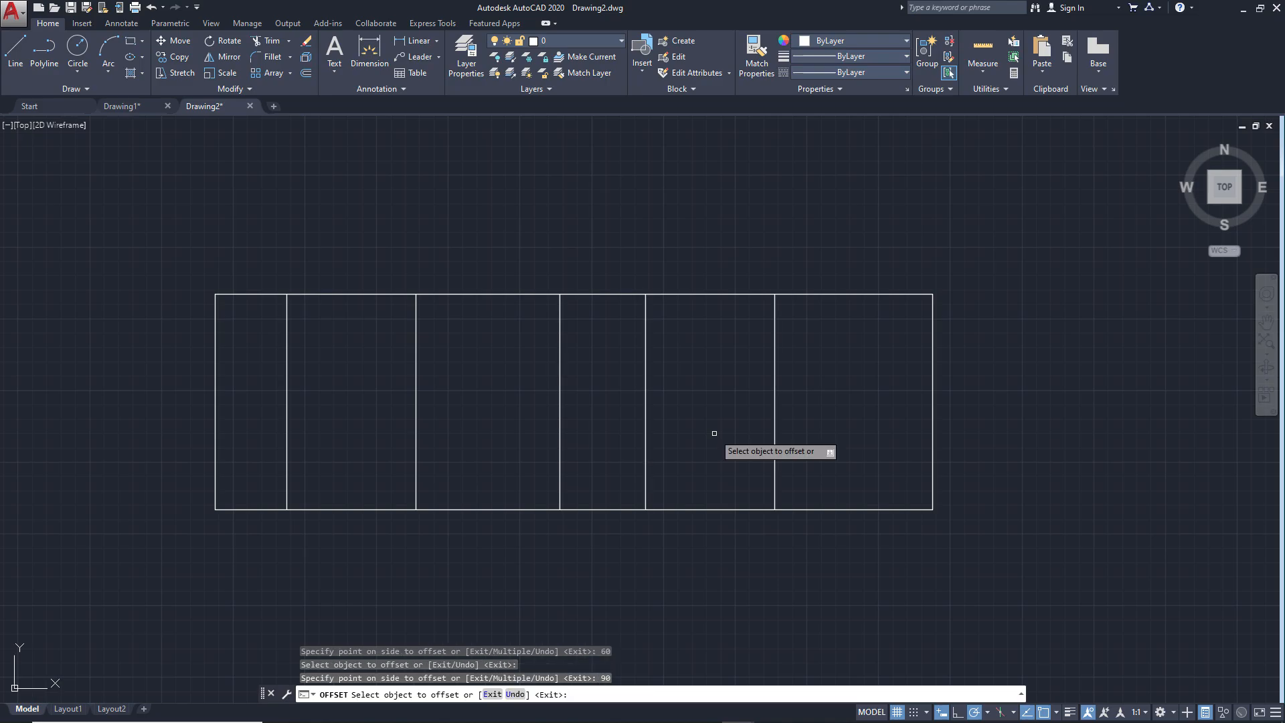
key("Return")
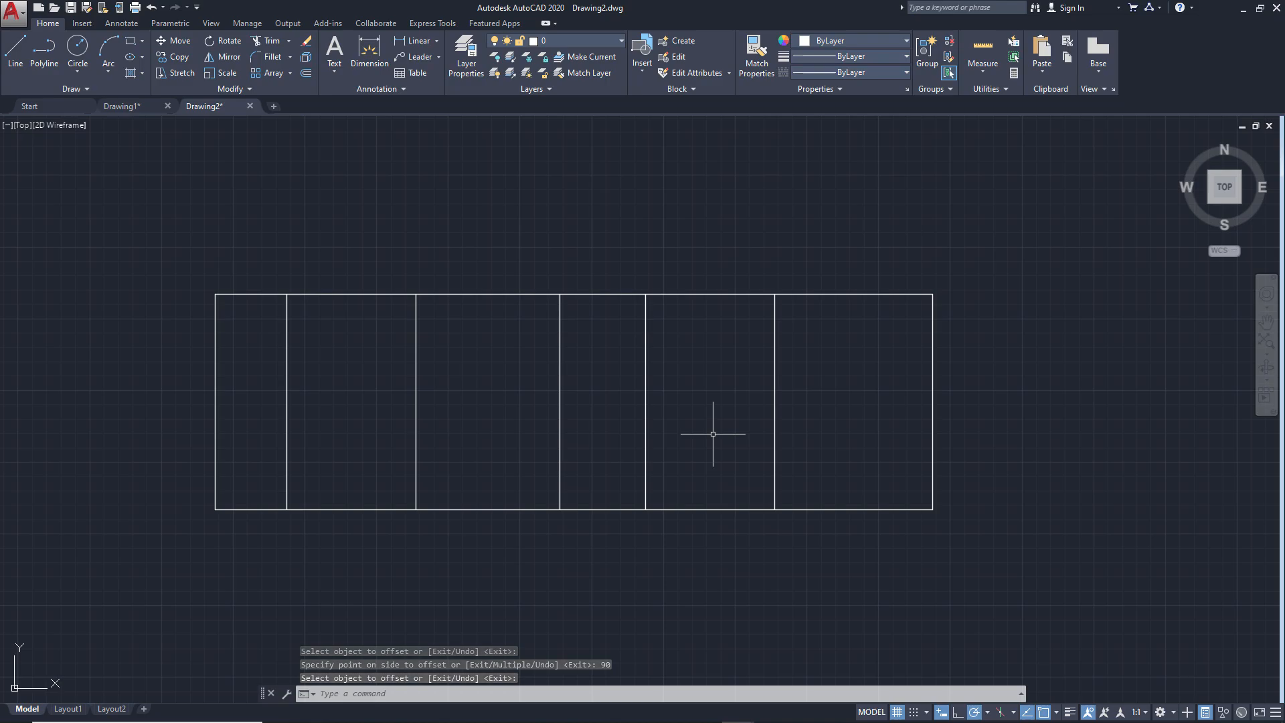
Check the ex2.png reference and offset the plate's bottom edge 30 upward for the corner notch height
key("alt+Tab")
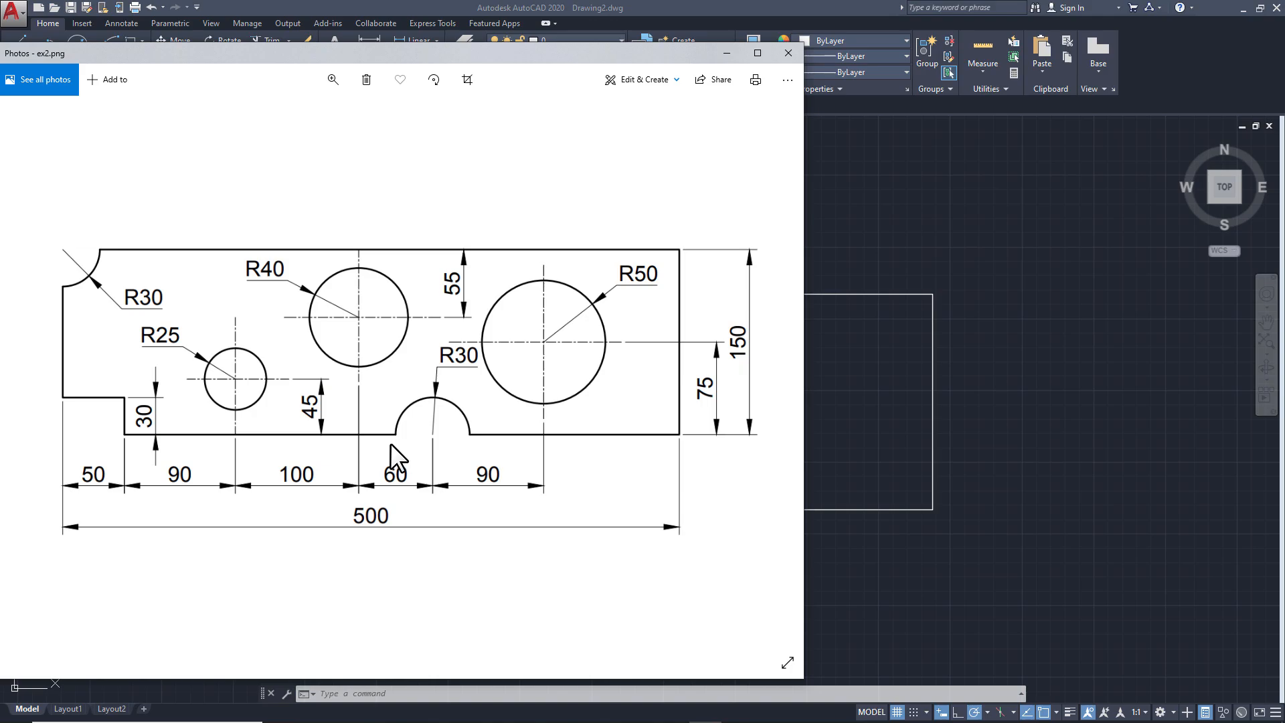
left_click(858, 458)
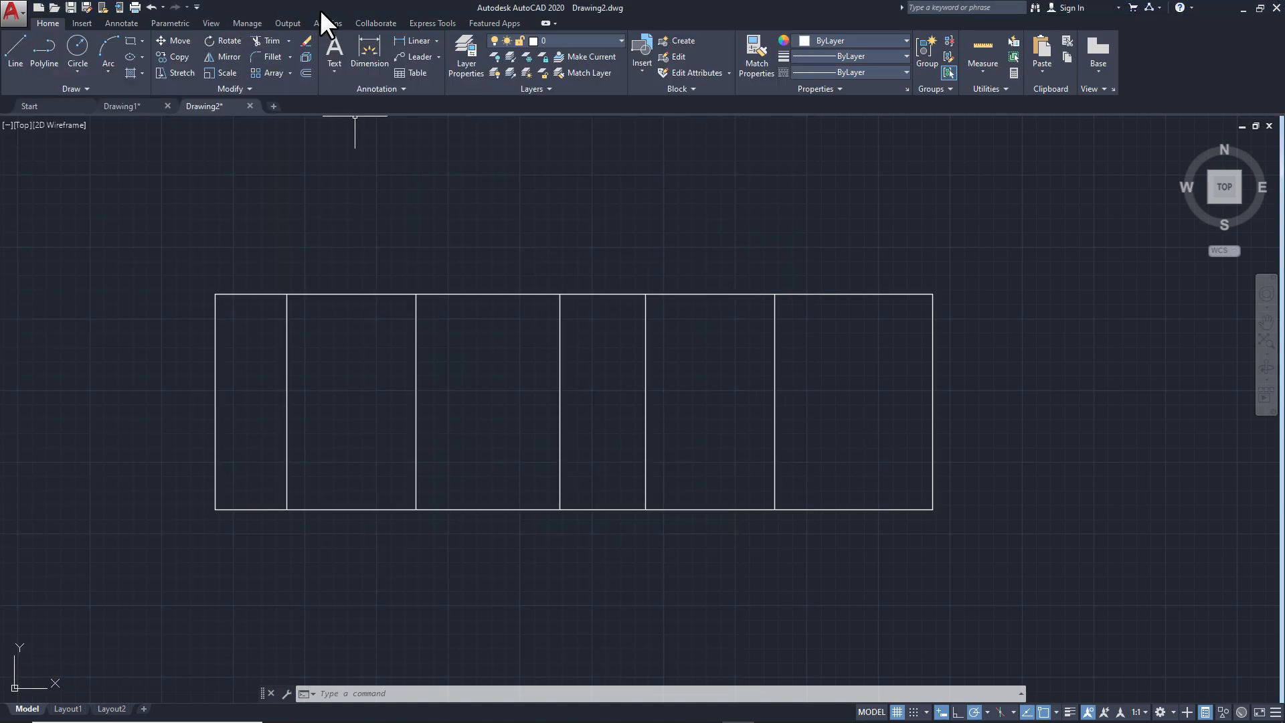
left_click(305, 71)
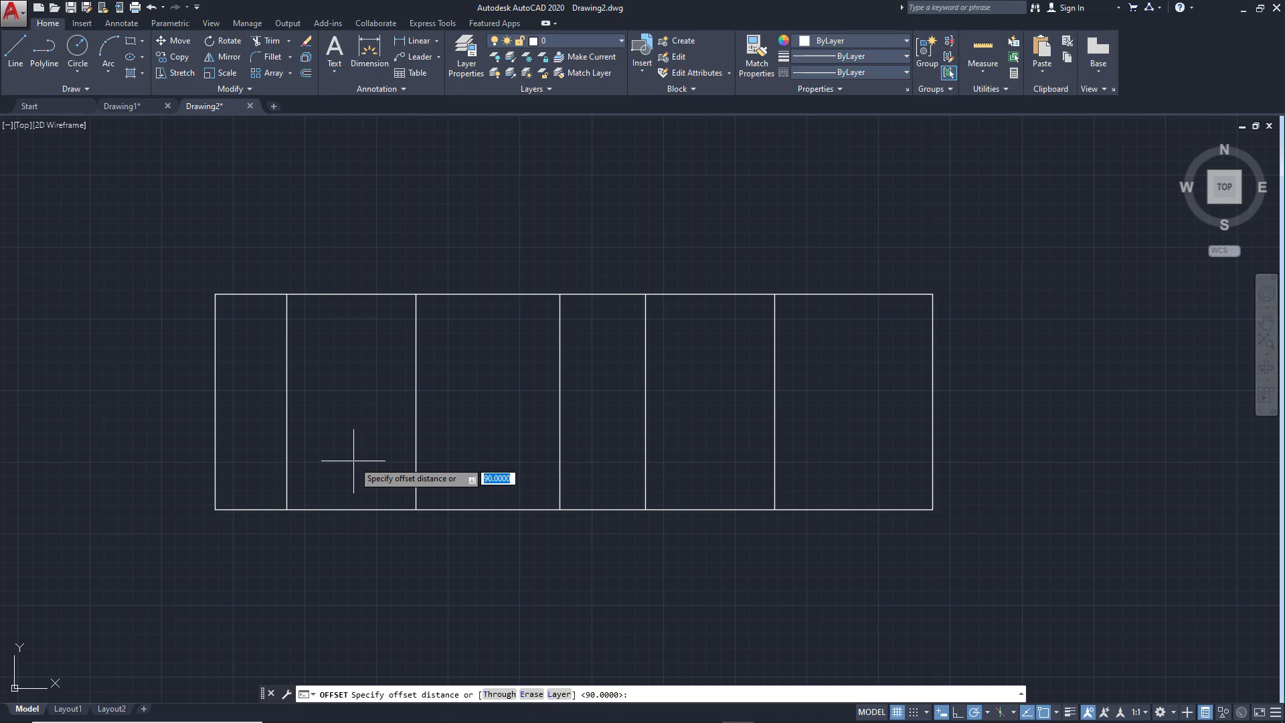
type("30")
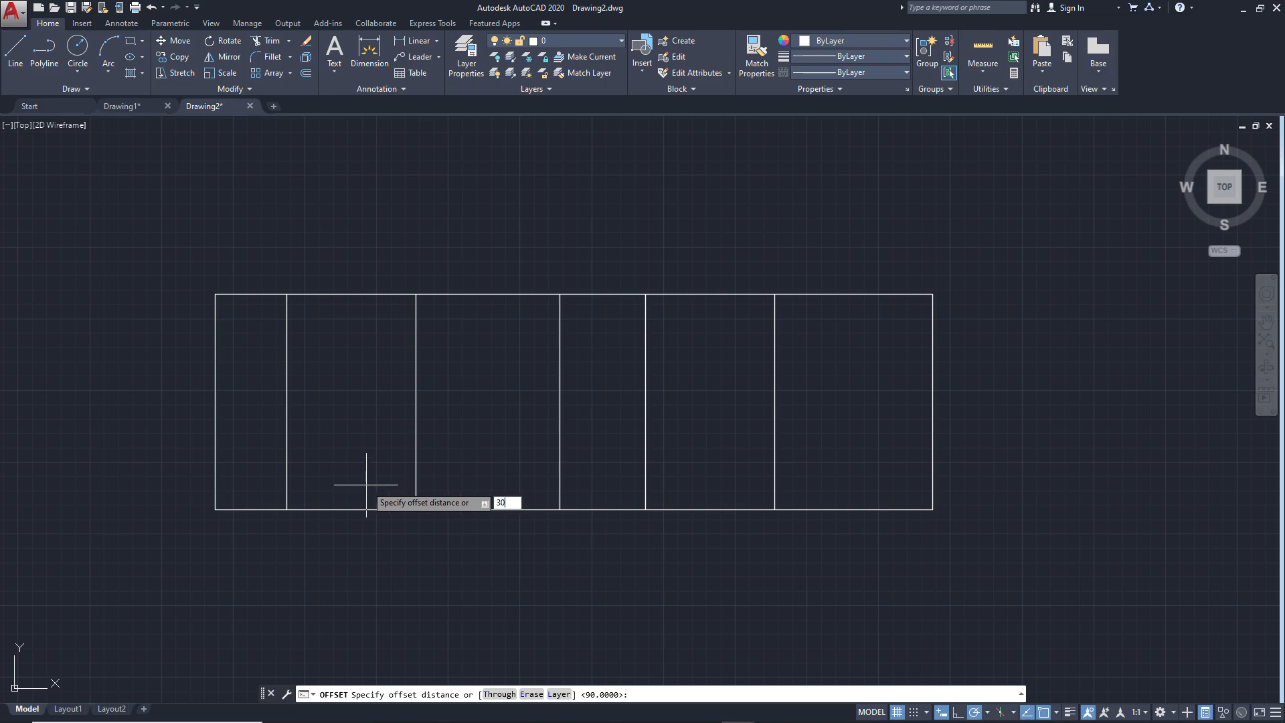
key("Return")
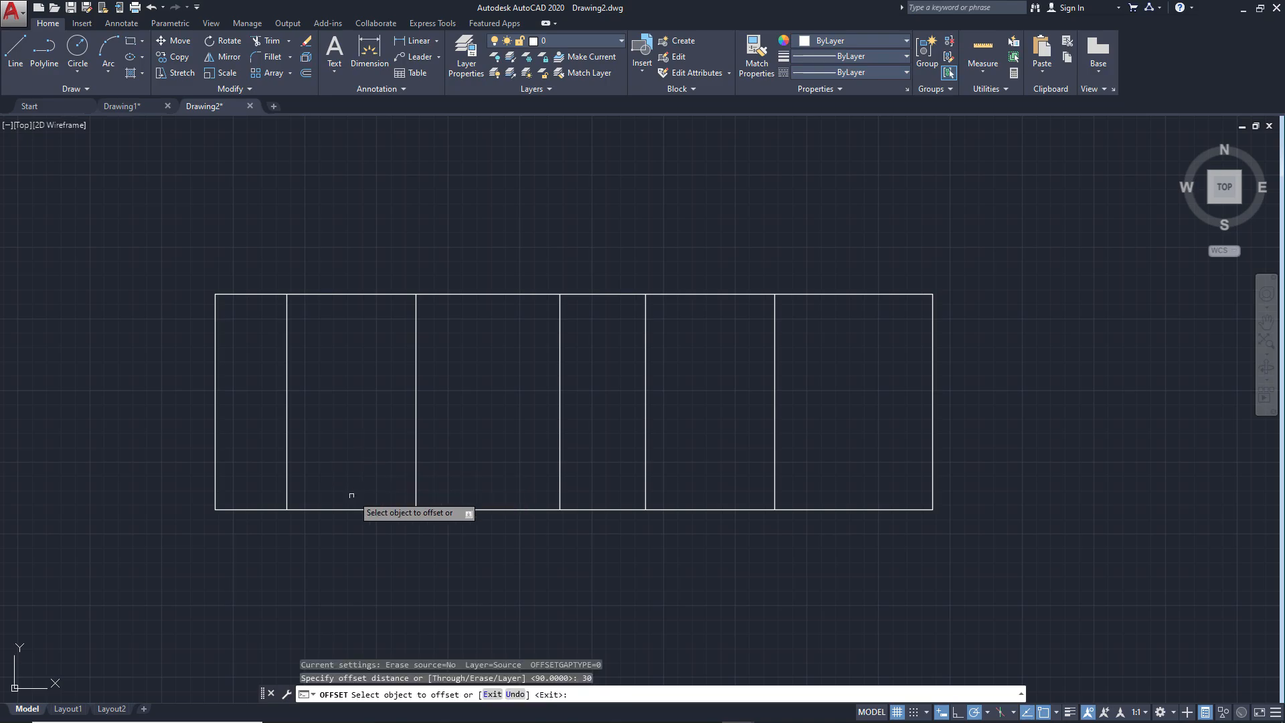
left_click(346, 510)
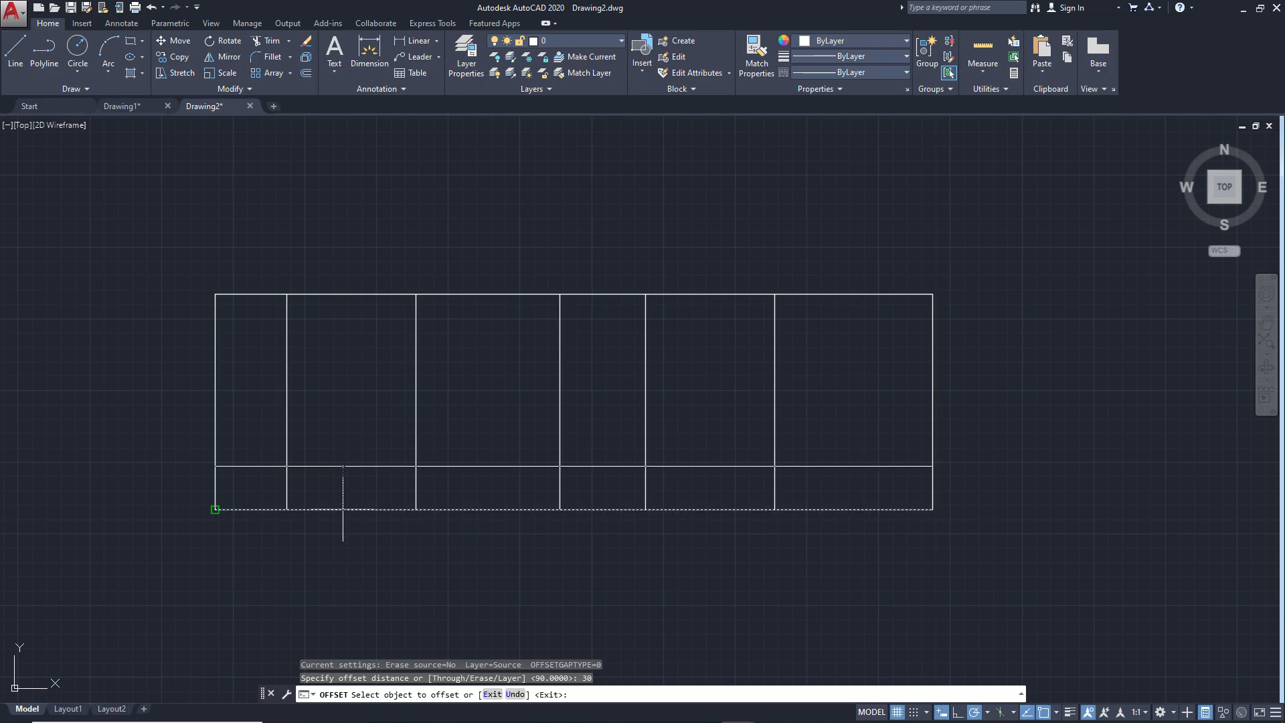
left_click(349, 459)
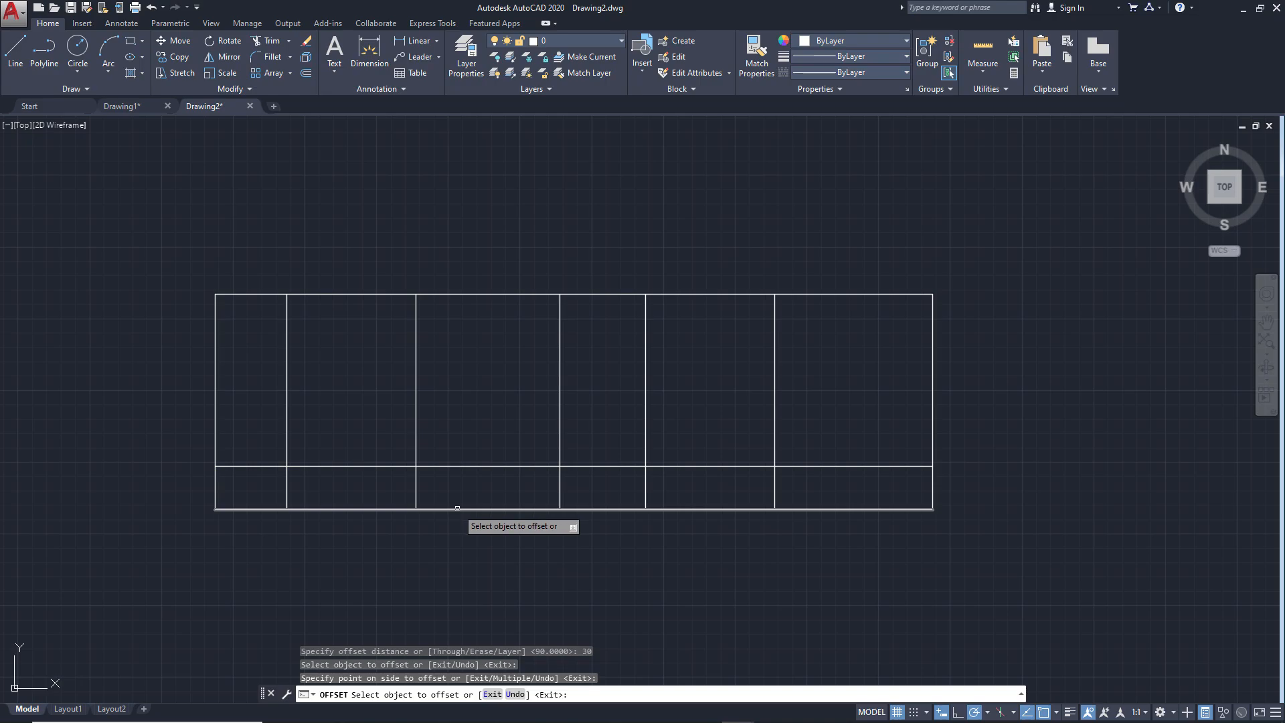
Offset the plate's bottom edge 45 upward for the small circle's horizontal centerline
left_click(458, 508)
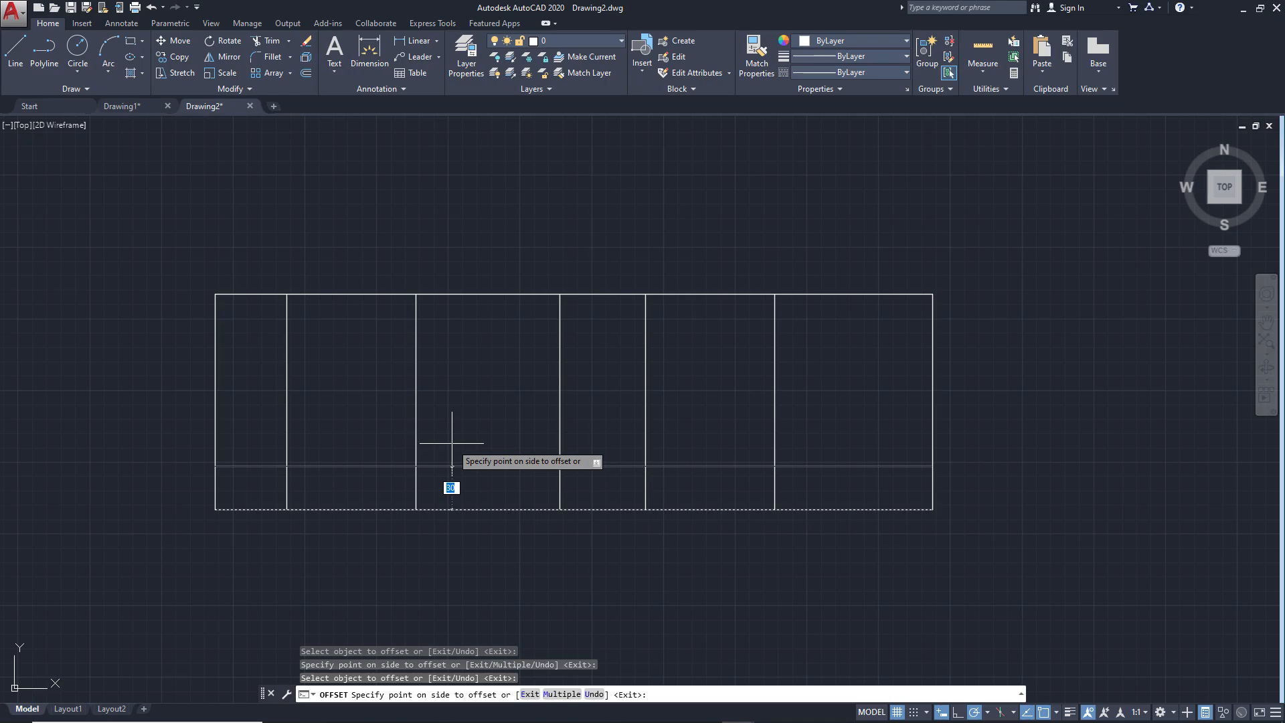
type("45")
key("Return")
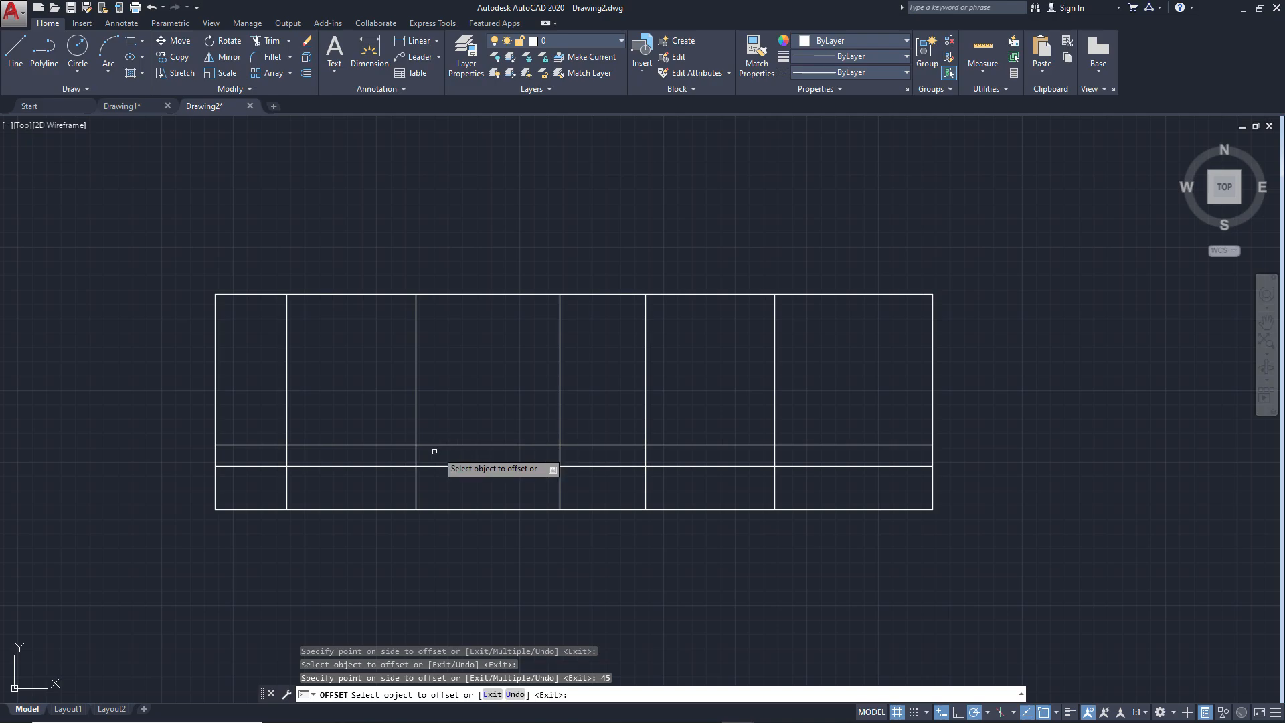
Check the ex2.png reference and offset the plate's bottom edge 75 upward for the large circle's centerline
key("alt+Tab")
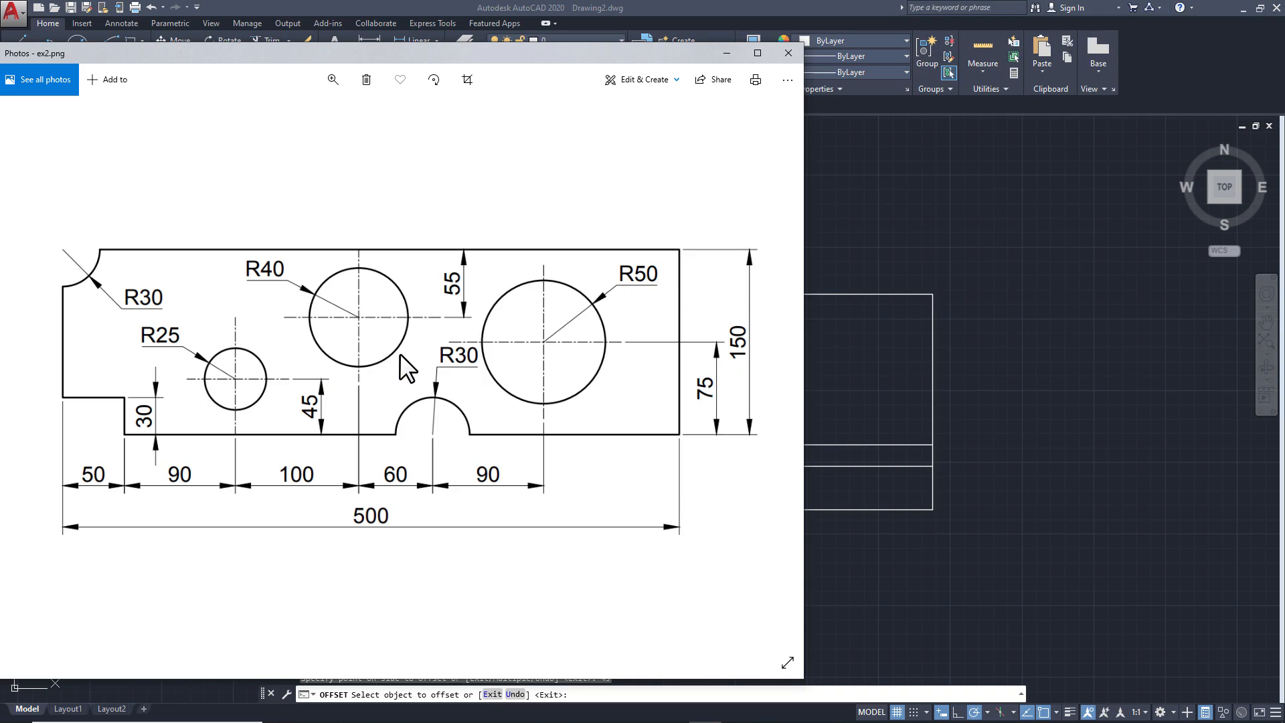
left_click(915, 589)
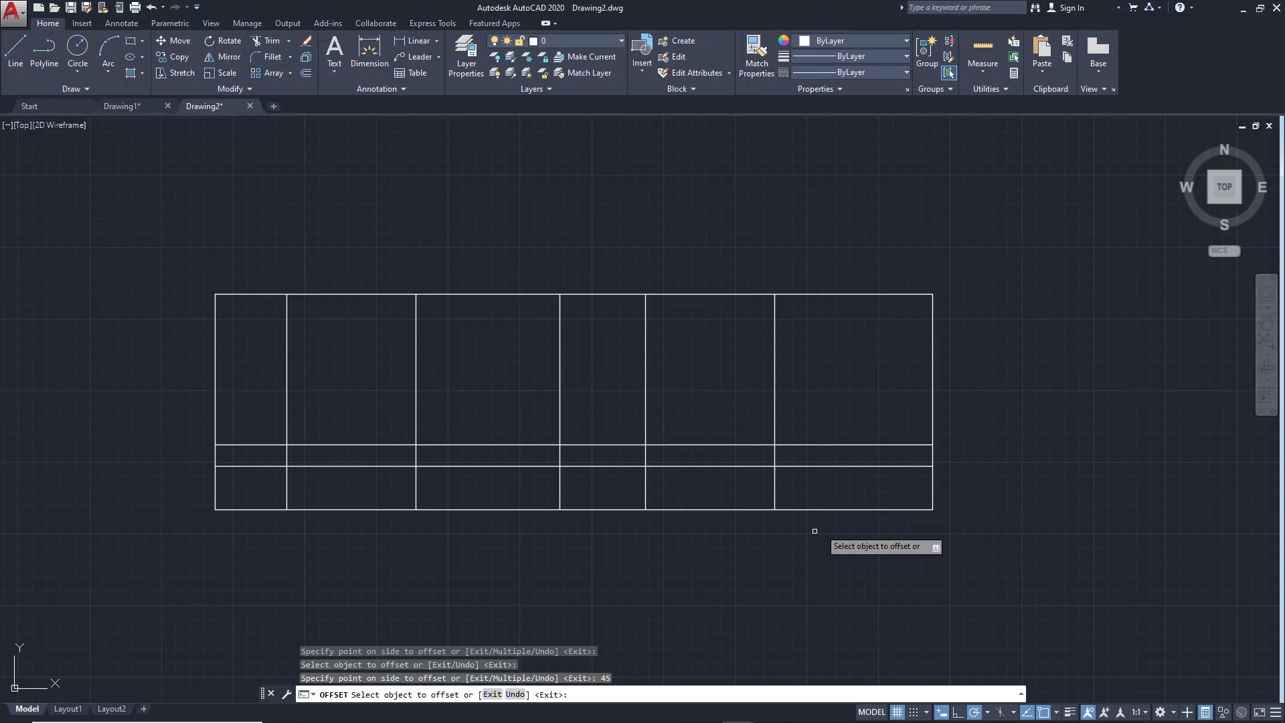
left_click(710, 510)
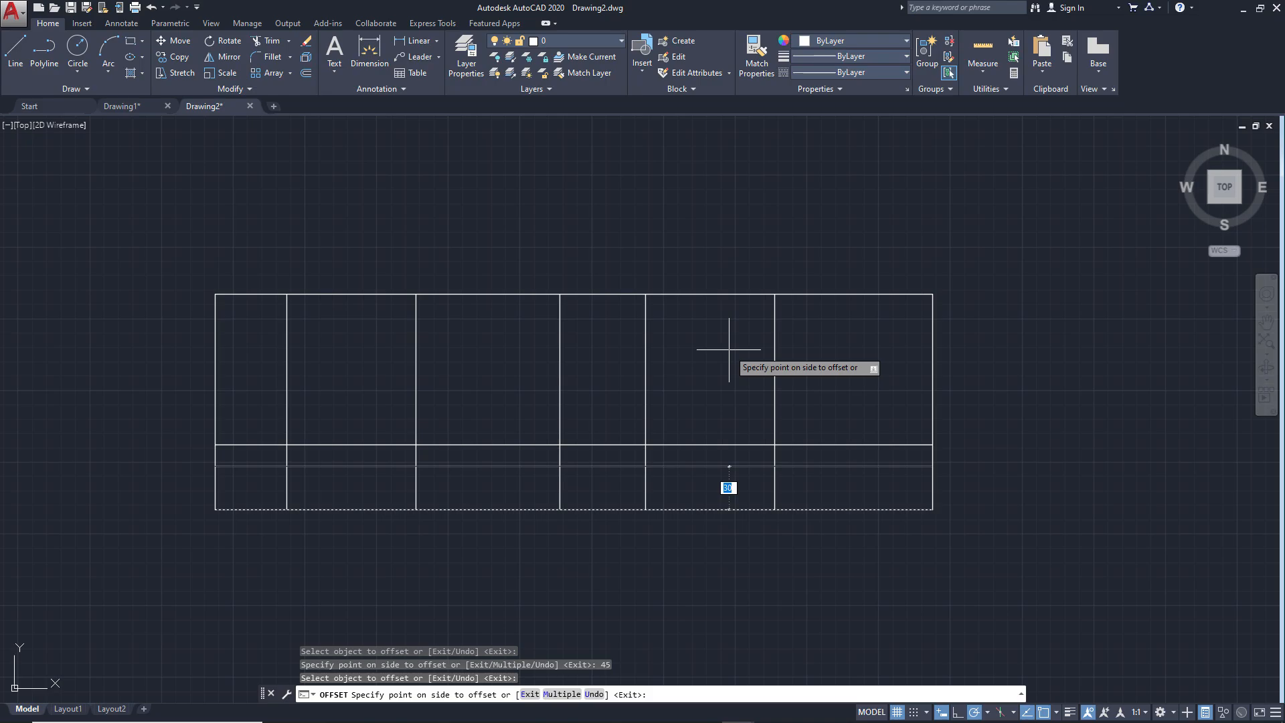
type("75")
key("Return")
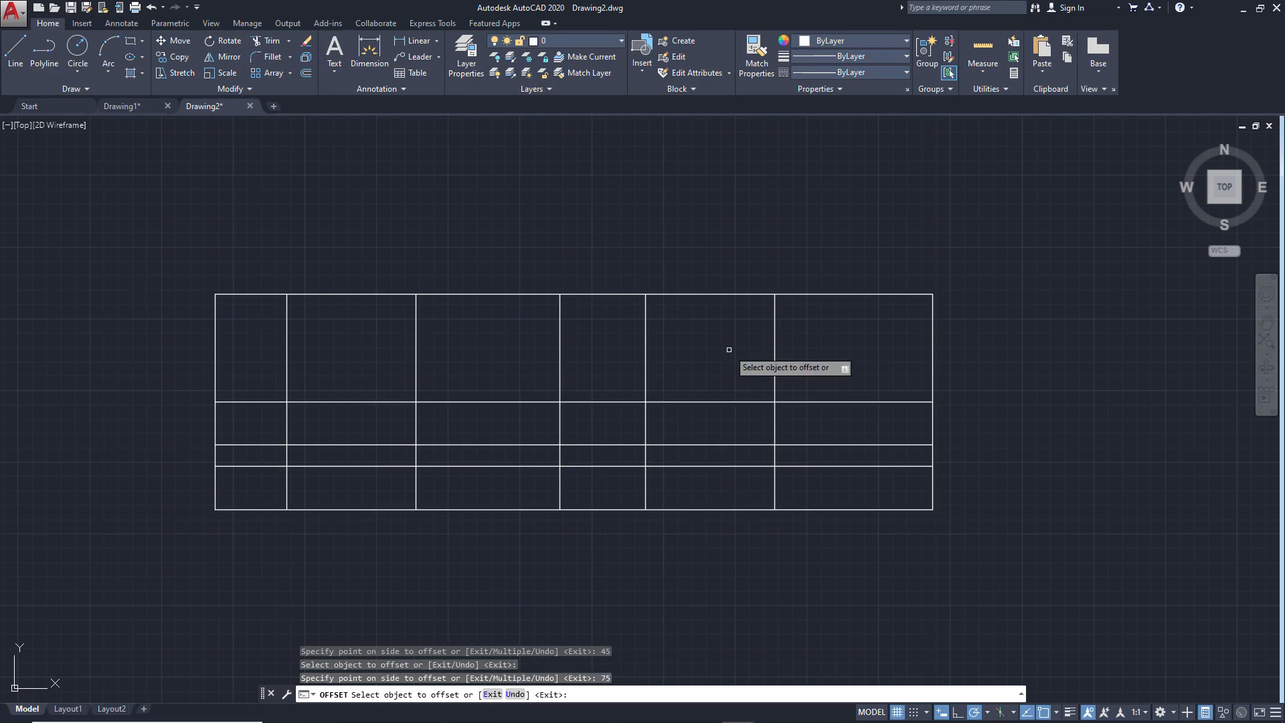
Offset the plate's top edge 55 downward for the middle circle's centerline and end the Offset command
left_click(724, 294)
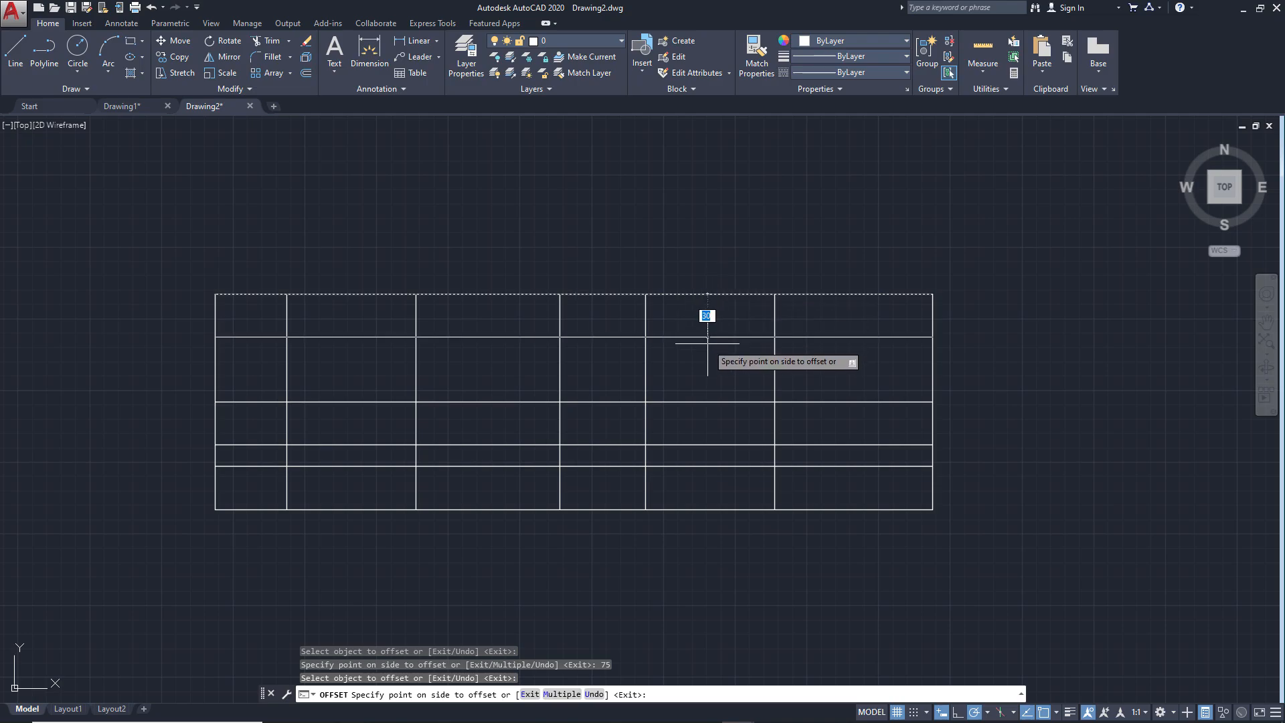
type("55")
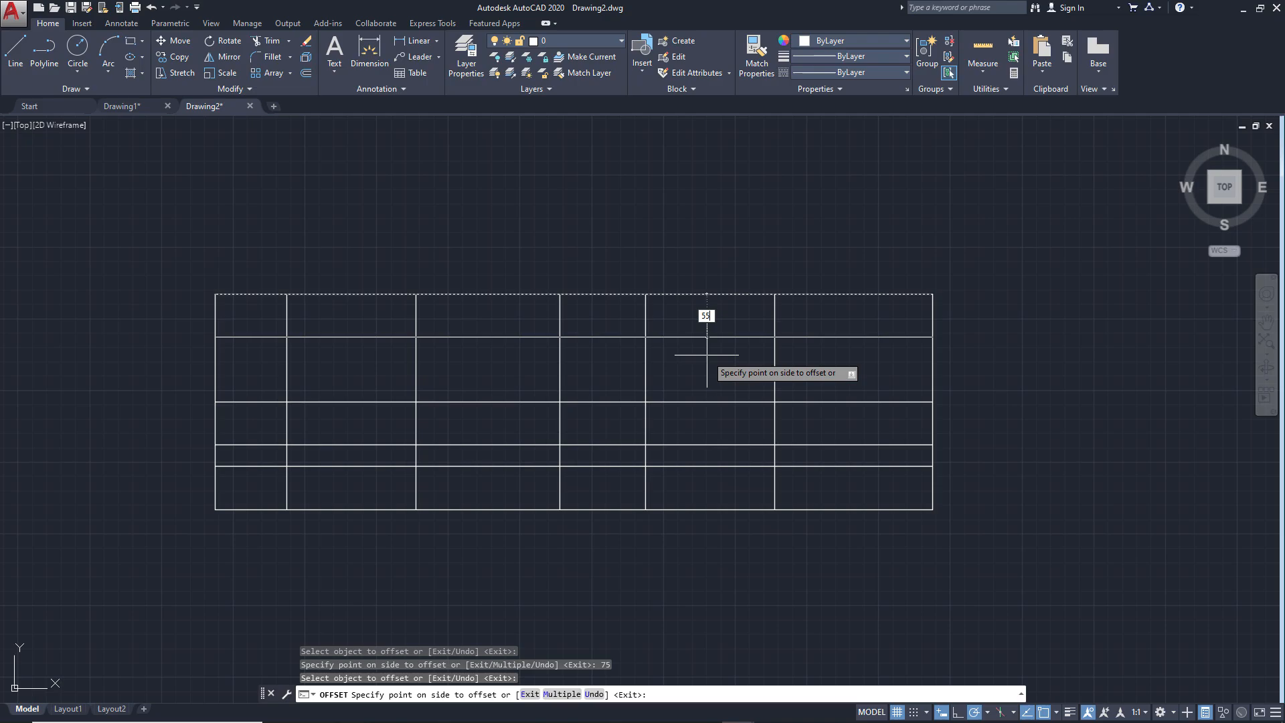
key("Return")
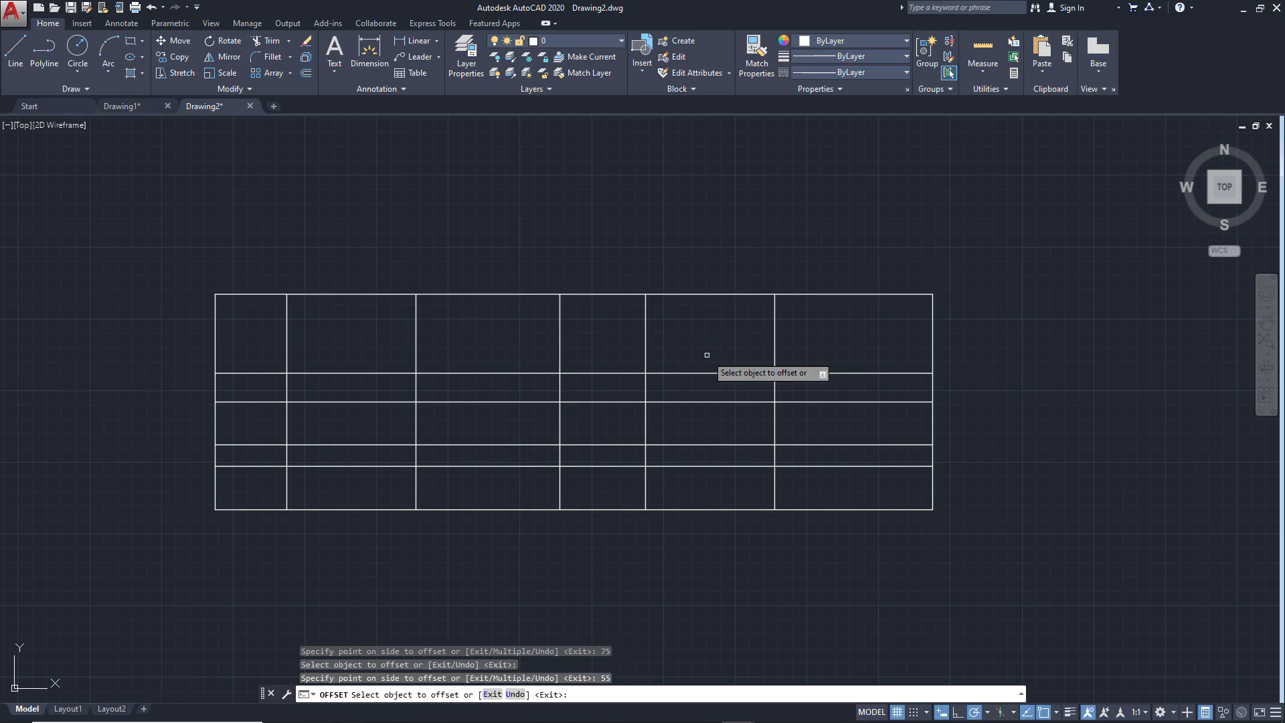
key("Return")
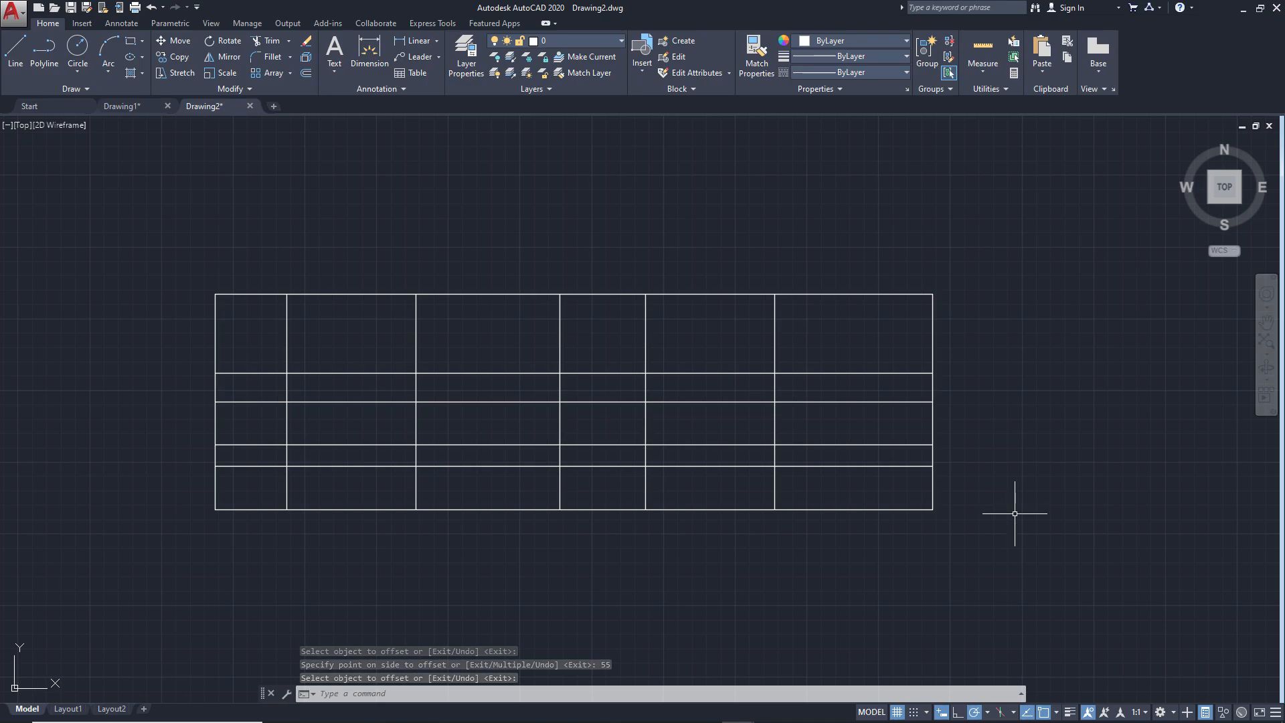
Draw the R50 circle from ex2.png, centered where the last inner vertical line crosses the 75-high horizontal line
key("alt+Tab")
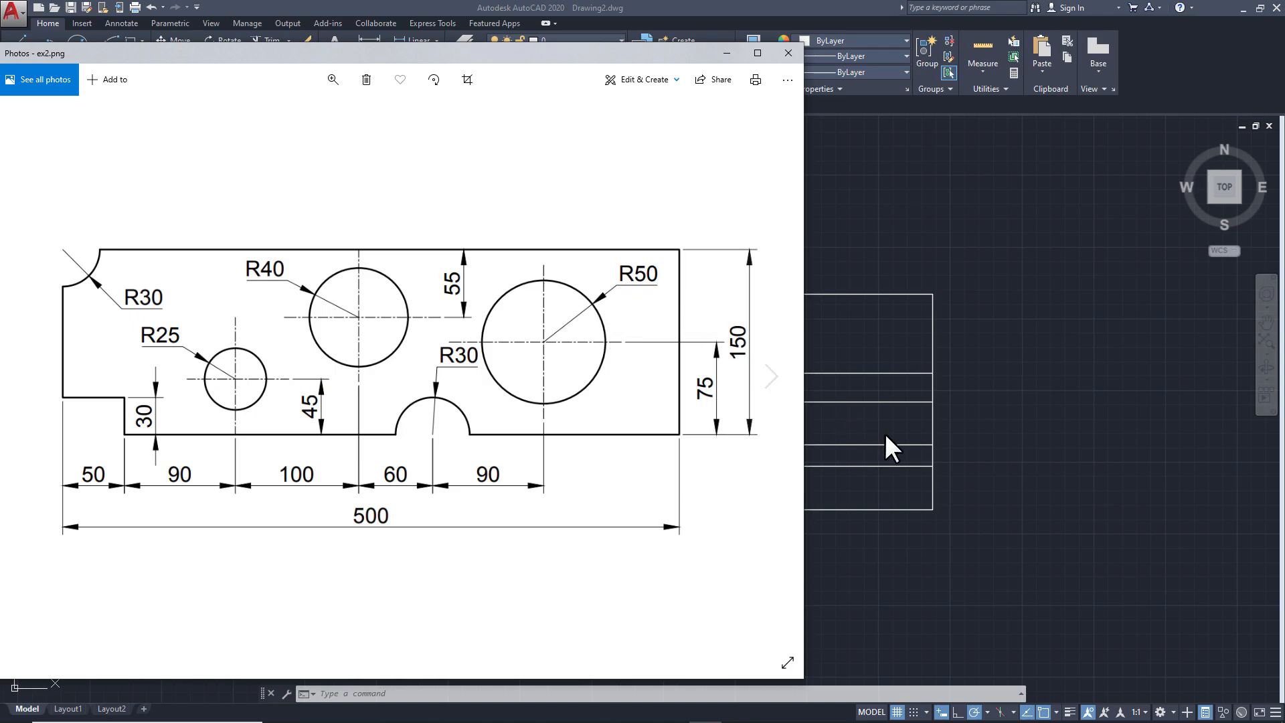
left_click(927, 439)
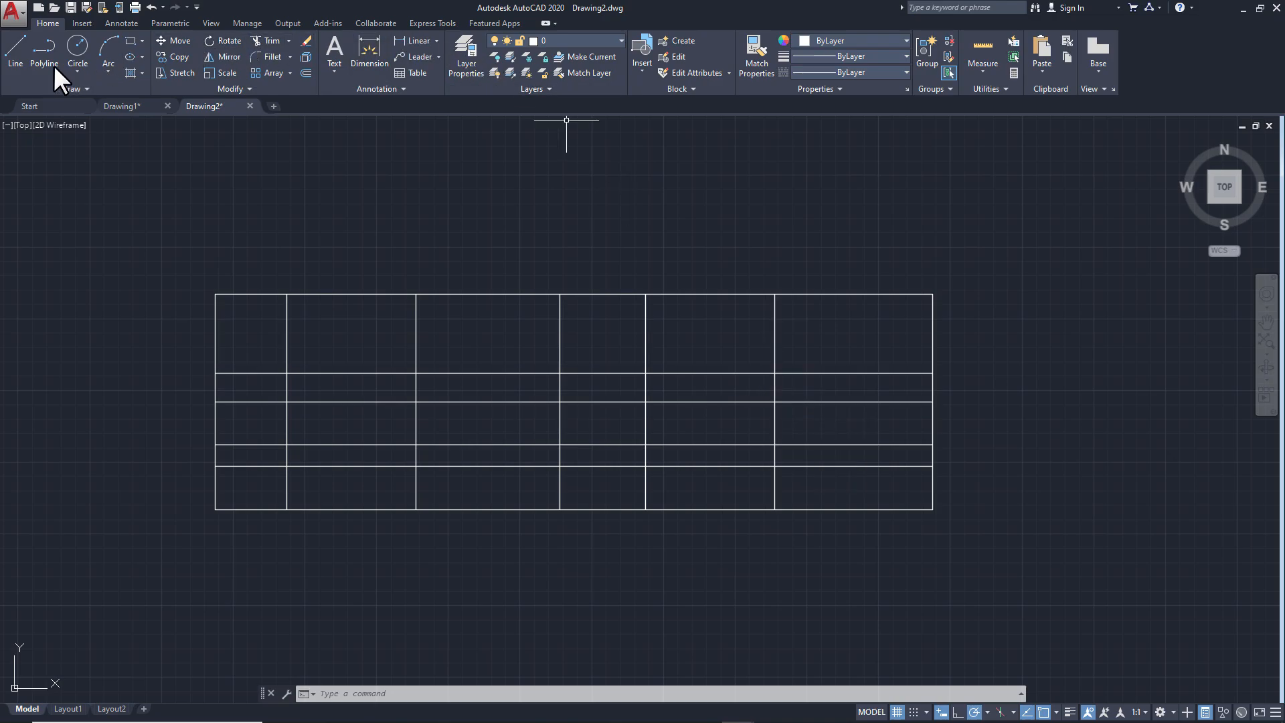
left_click(79, 55)
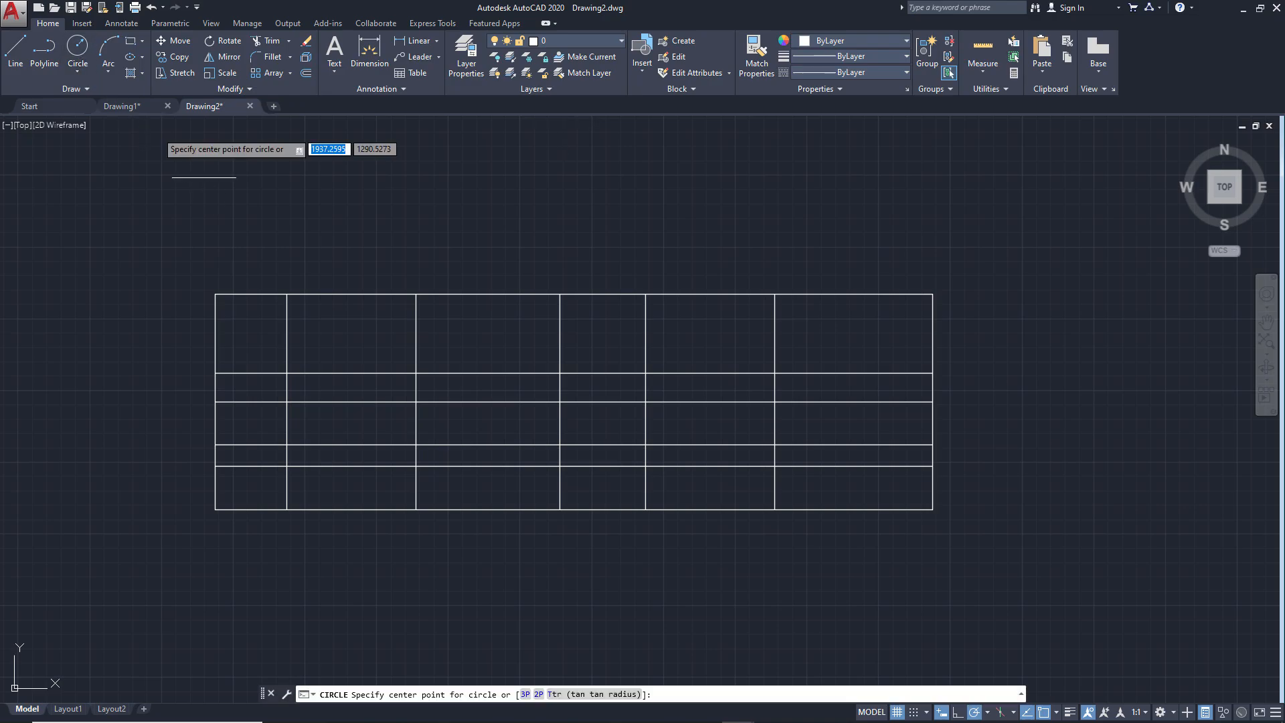
left_click(774, 402)
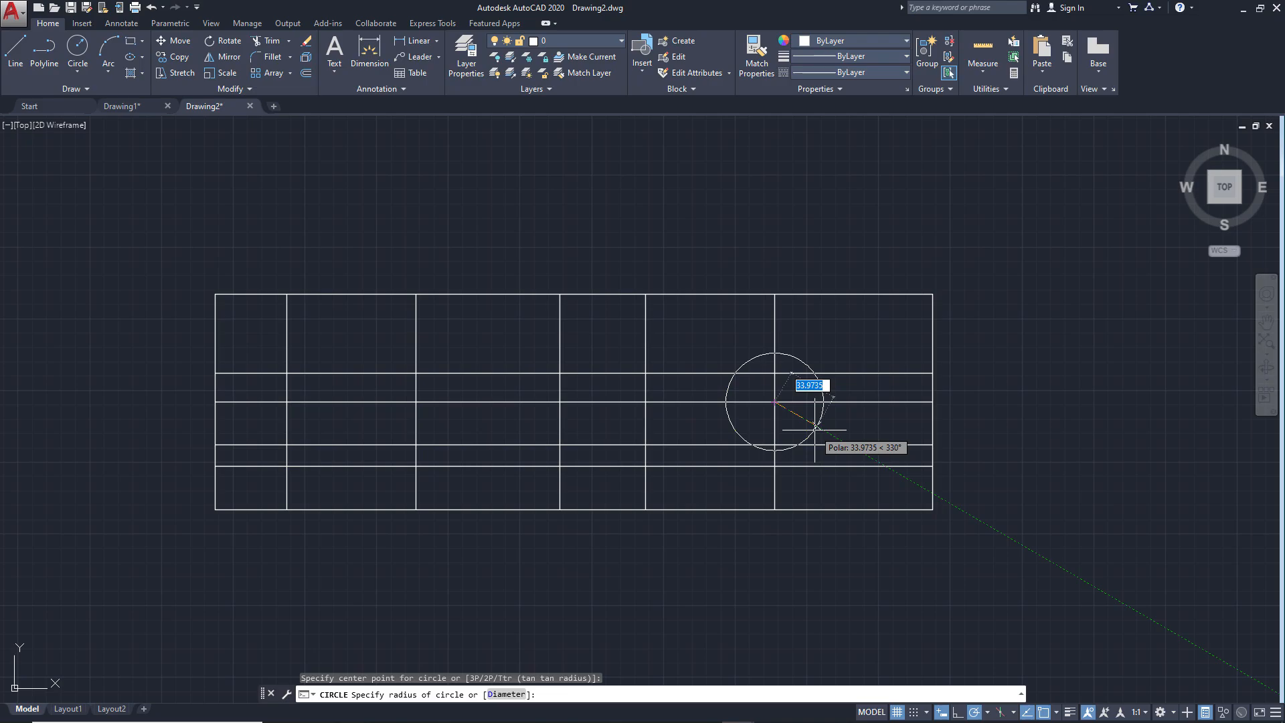
type("50")
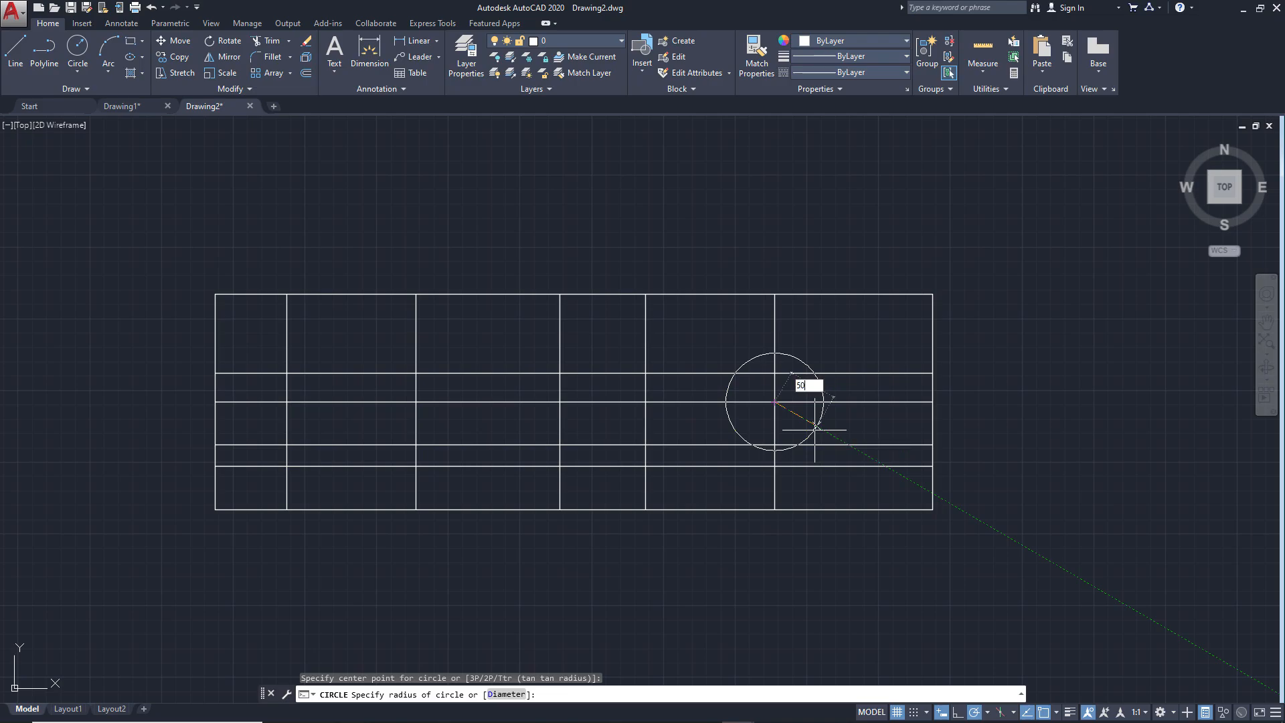
key("Return")
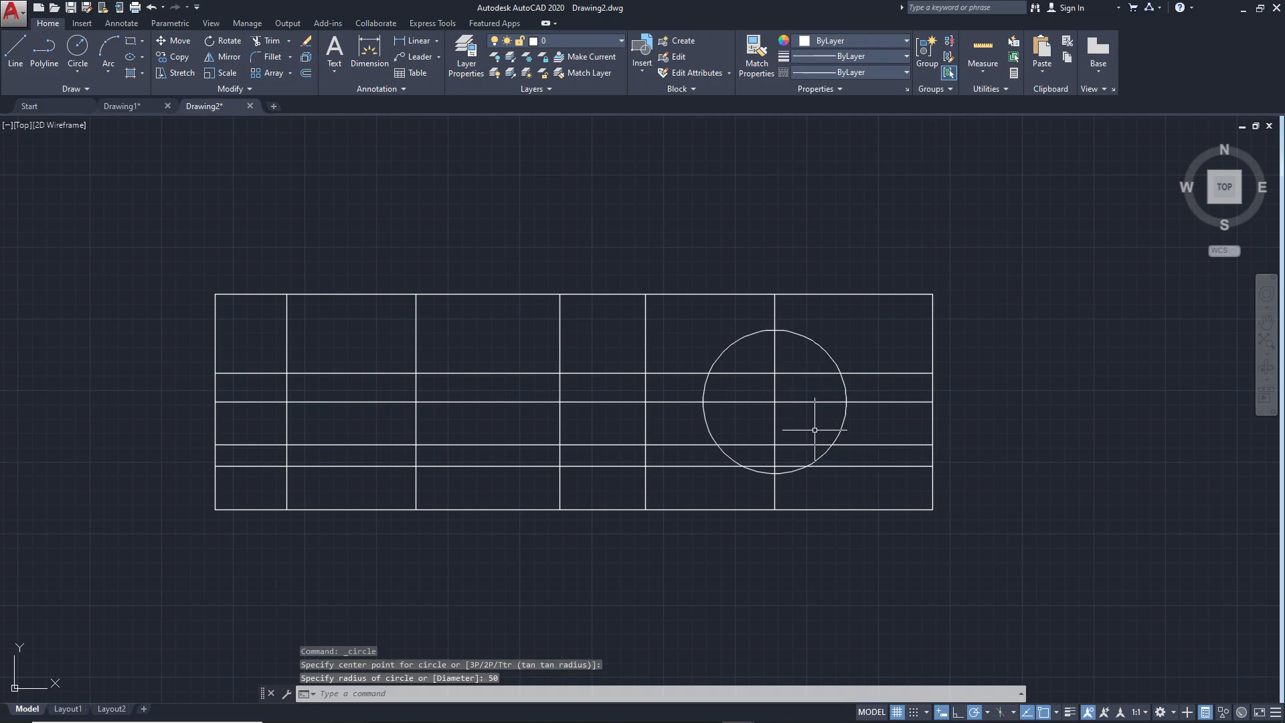
Draw the R40 circle from ex2.png, centered where the third inner vertical line crosses the line 55 below the top edge
key("alt+Tab")
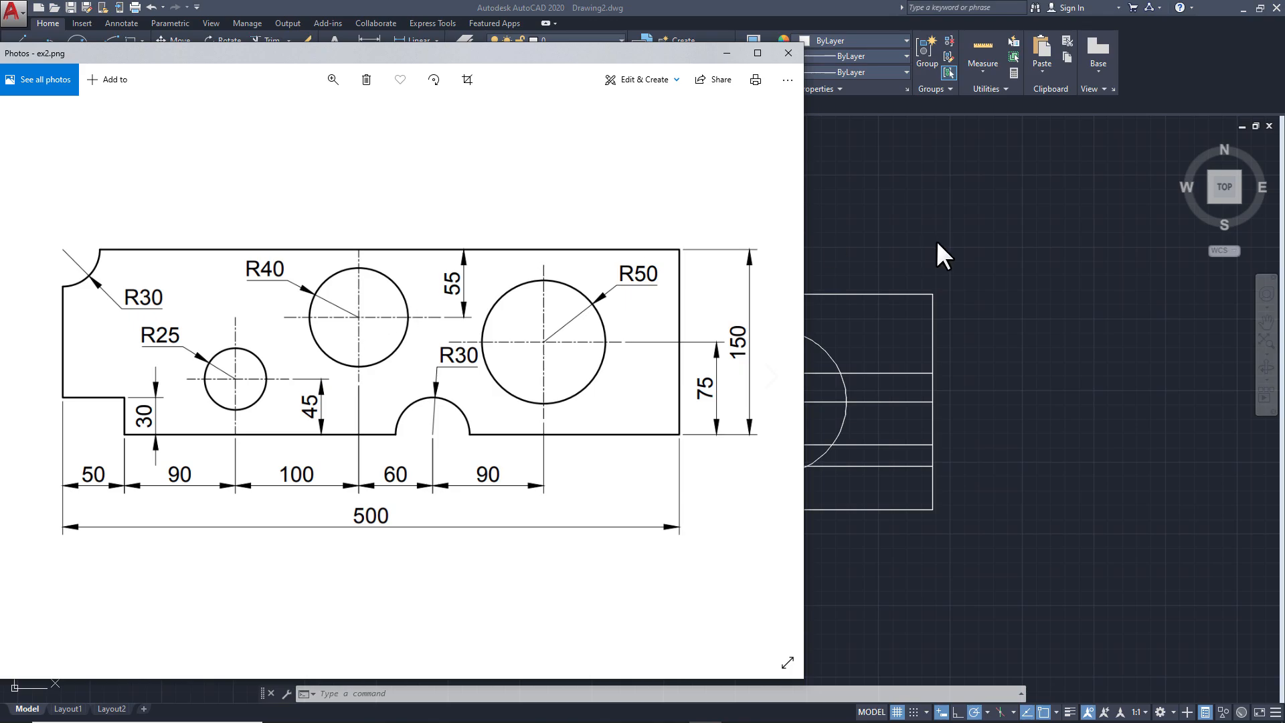
left_click(860, 223)
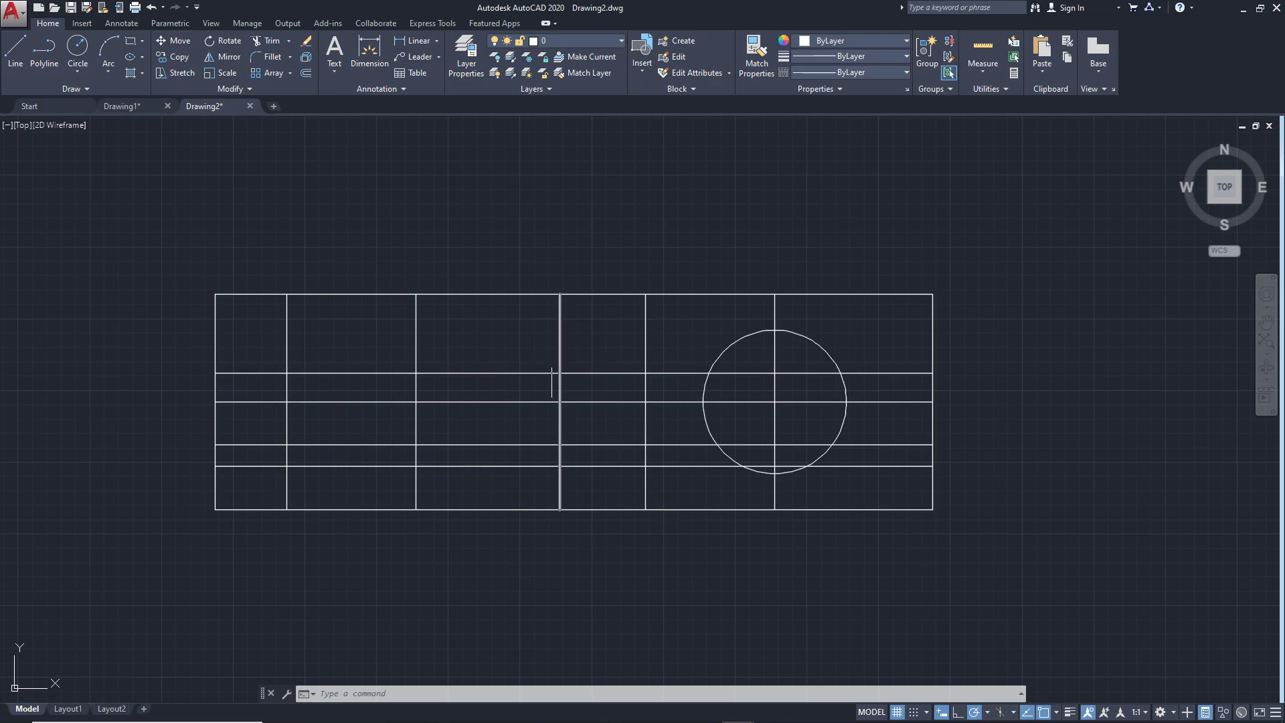
left_click(79, 51)
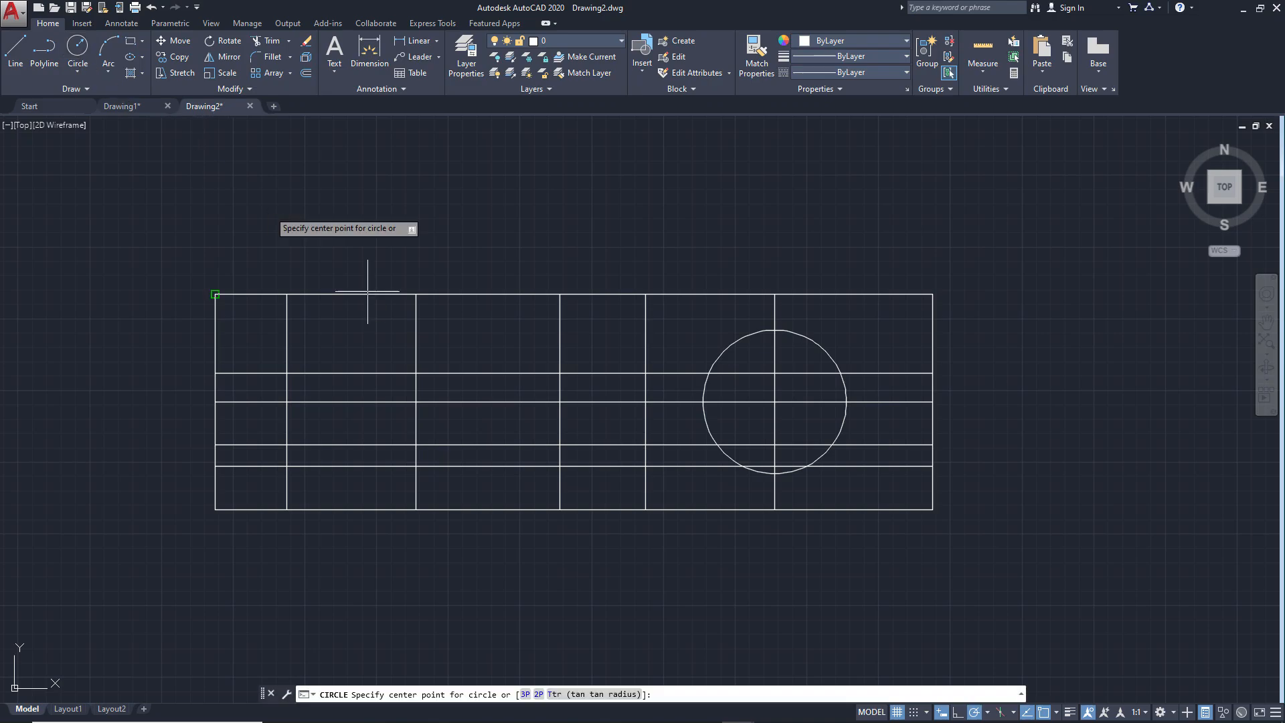
left_click(560, 372)
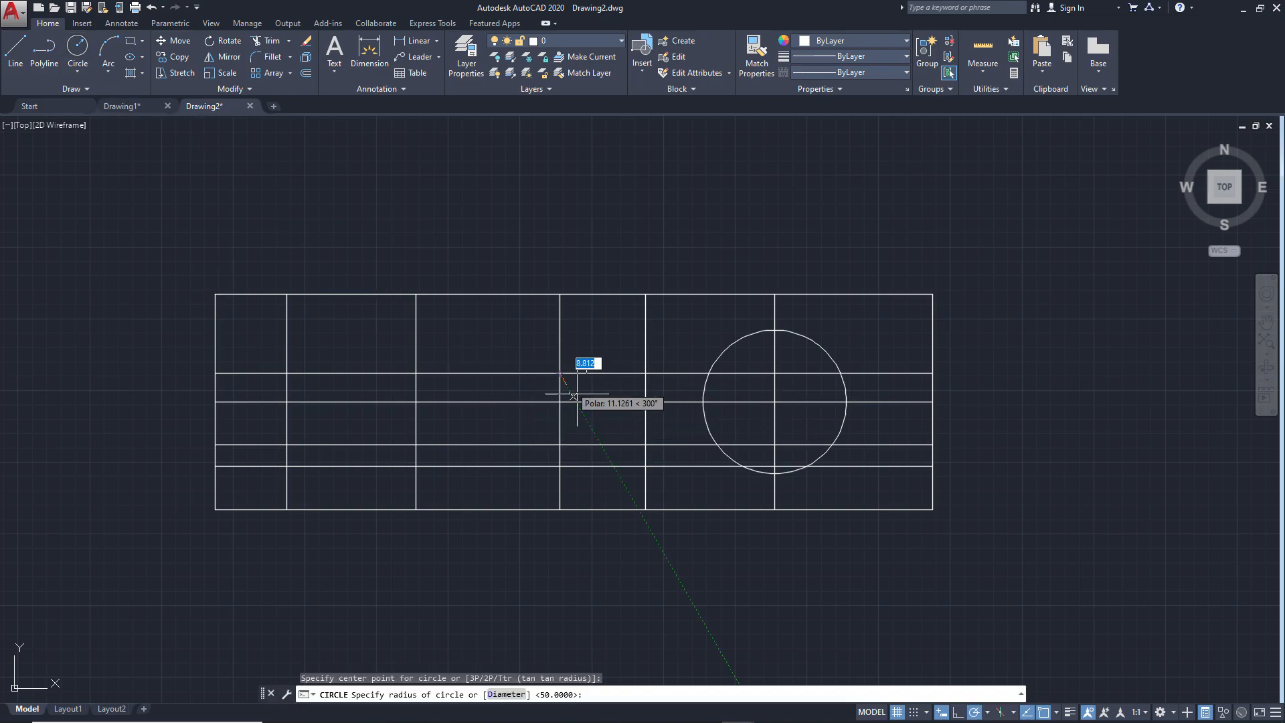
type("40")
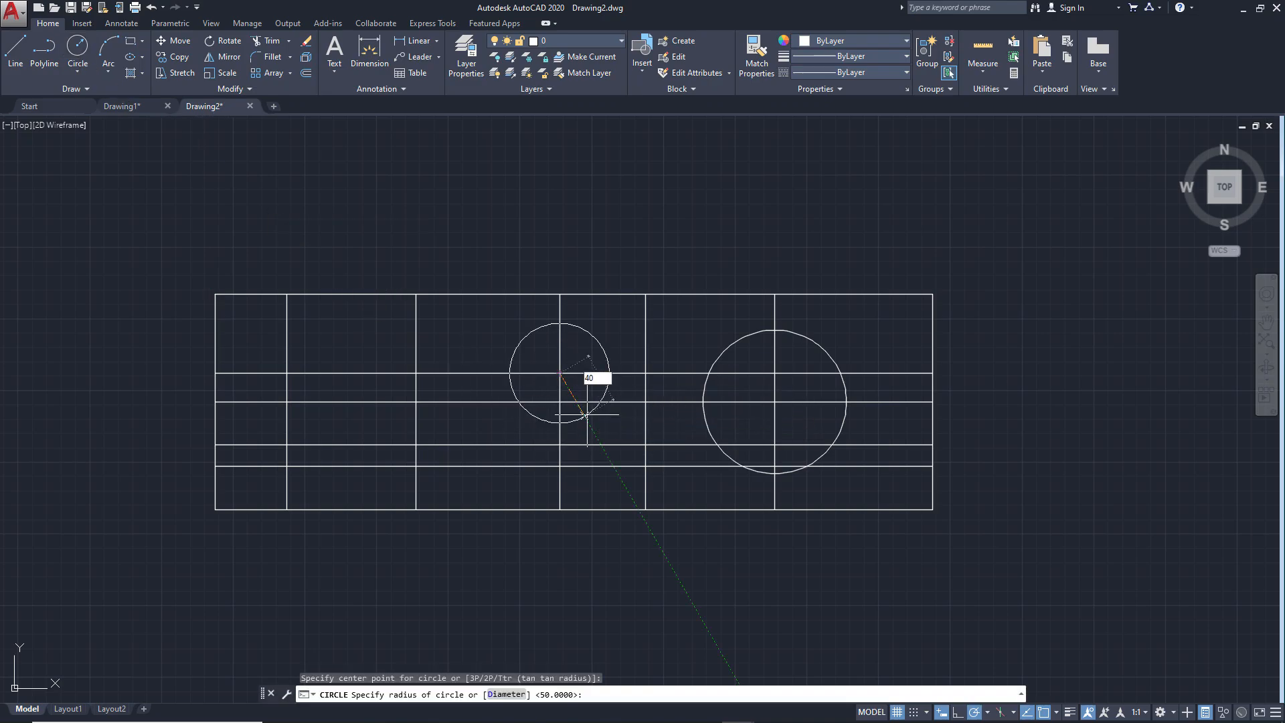
key("Return")
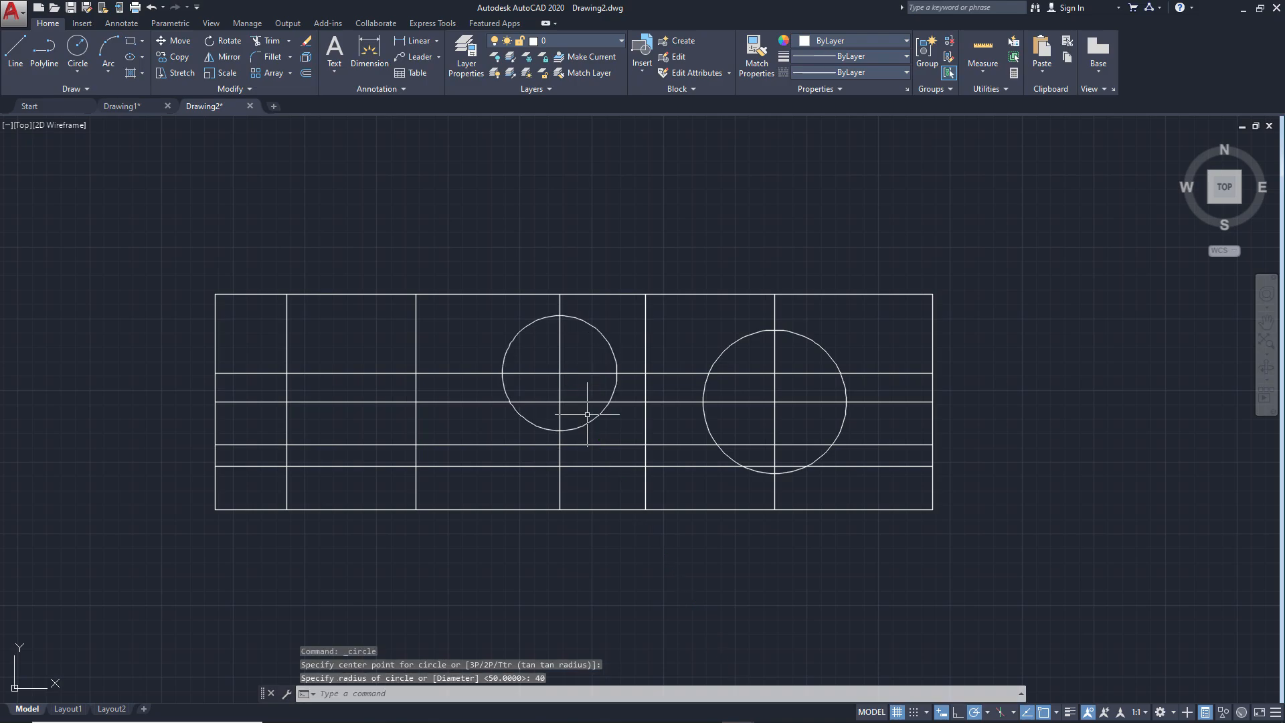
Check ex2.png and draw the R25 circle where the second inner vertical line crosses the 45-high horizontal line
key("alt+Tab")
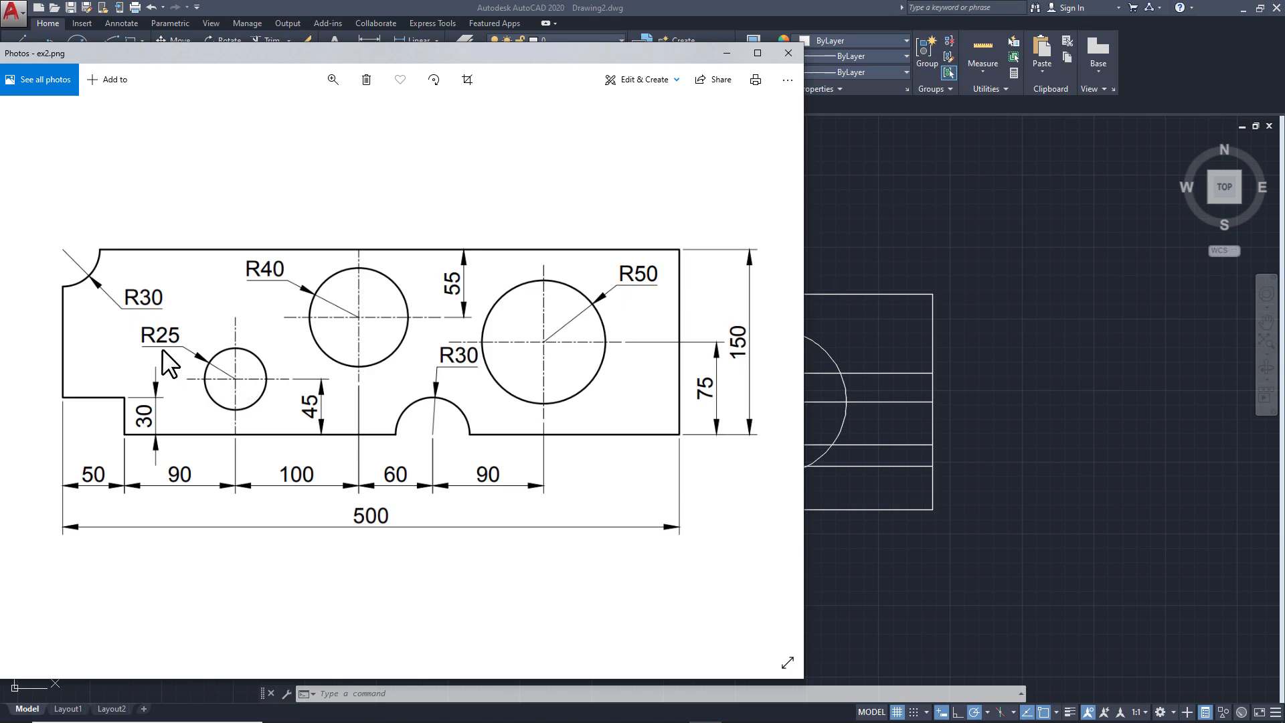
left_click(859, 496)
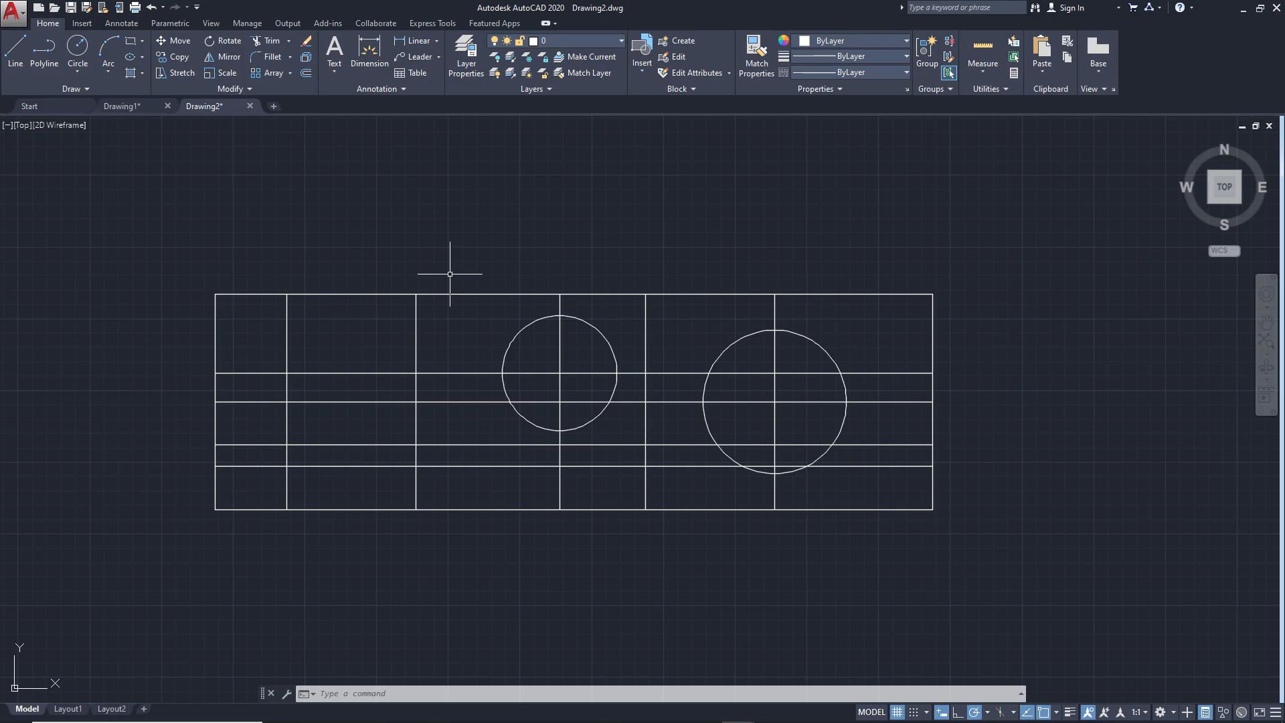
type("c")
key("Return")
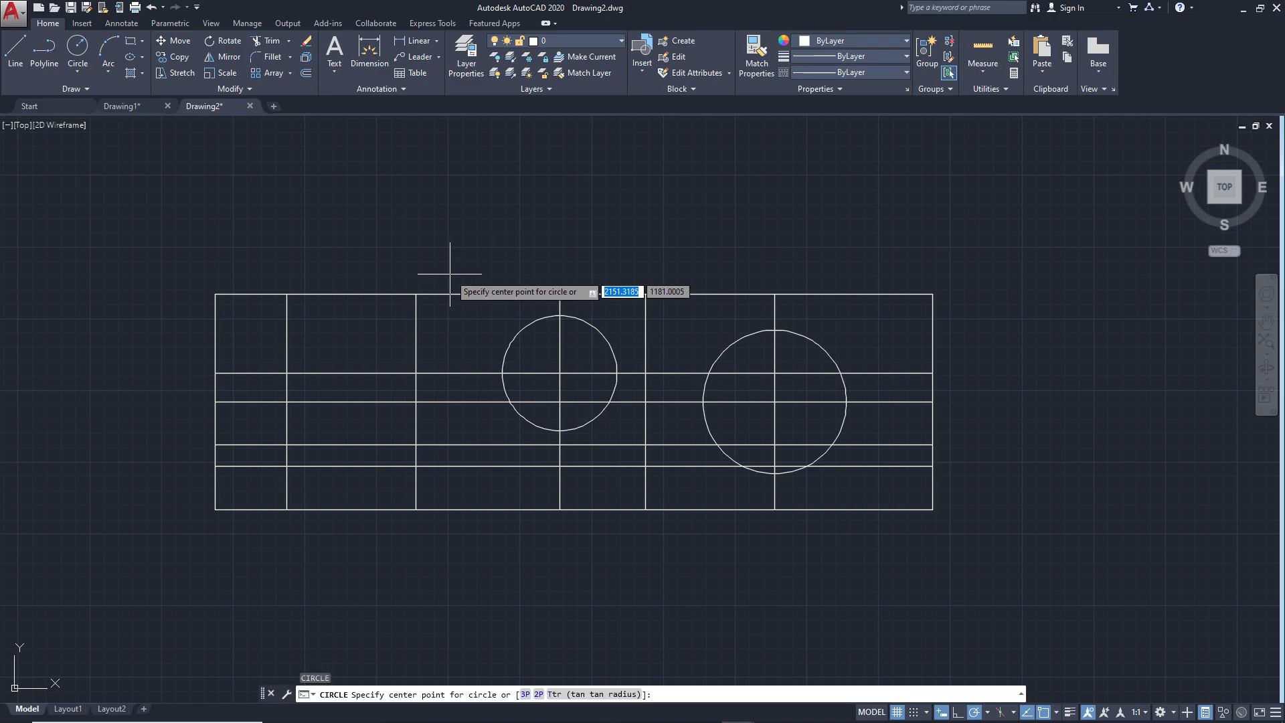
left_click(415, 444)
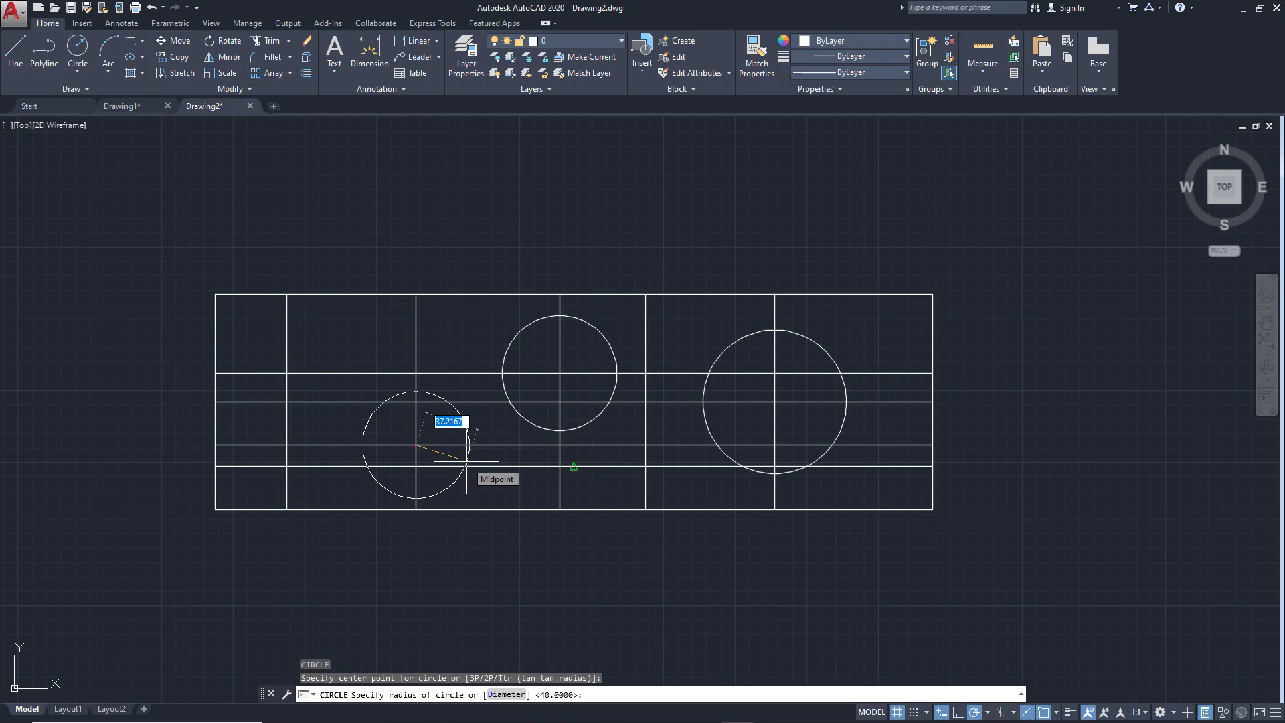
type("25")
key("Return")
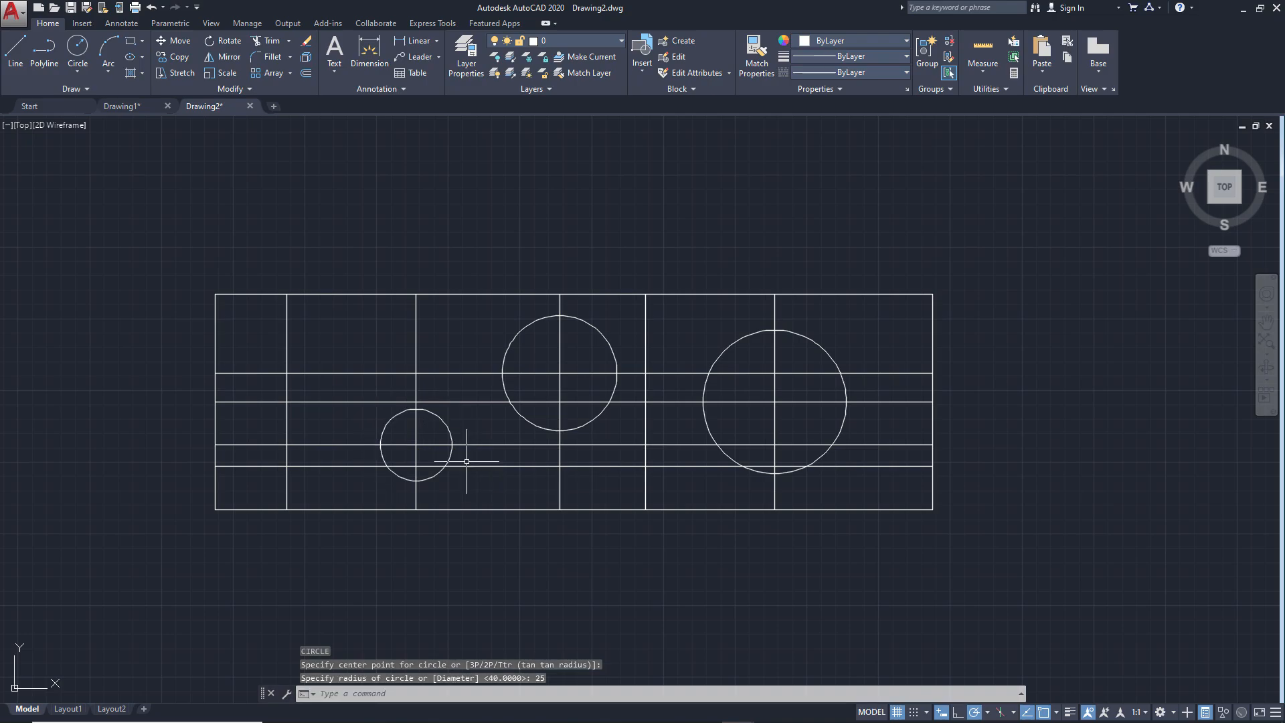
Check ex2.png and draw an R30 circle centered where the fourth inner vertical line meets the plate's bottom edge
key("alt")
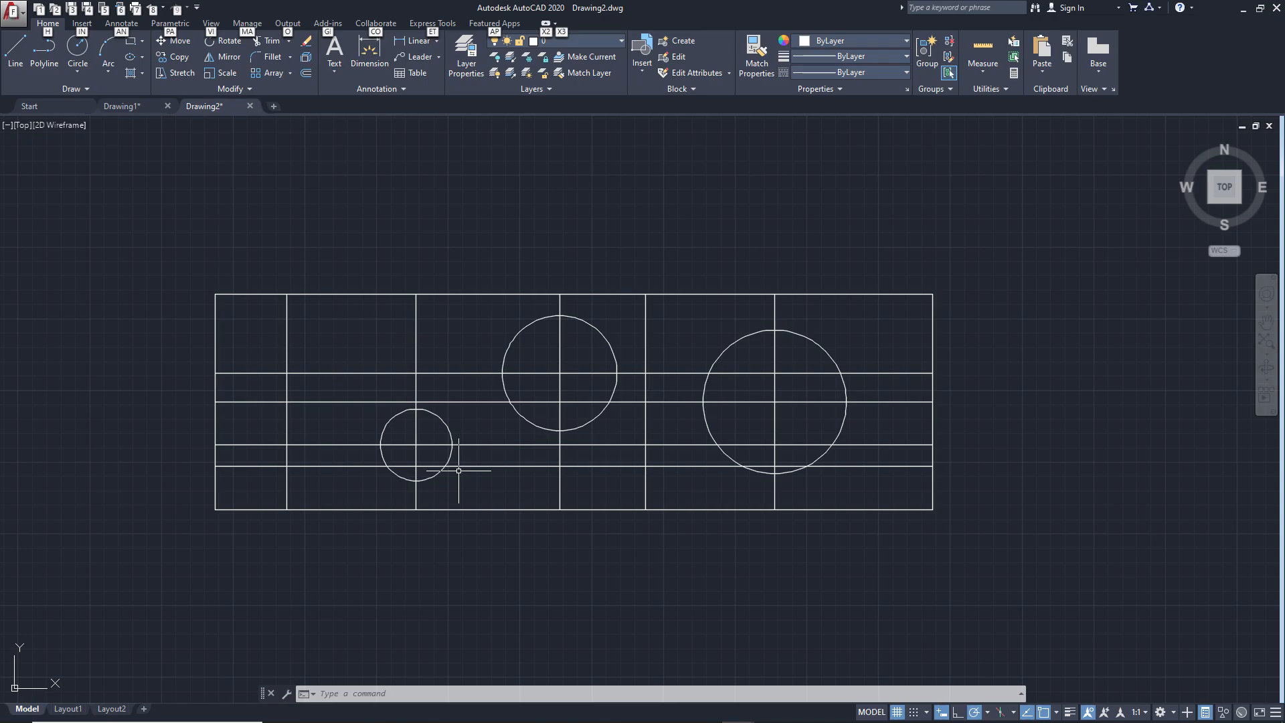
key("alt+Tab")
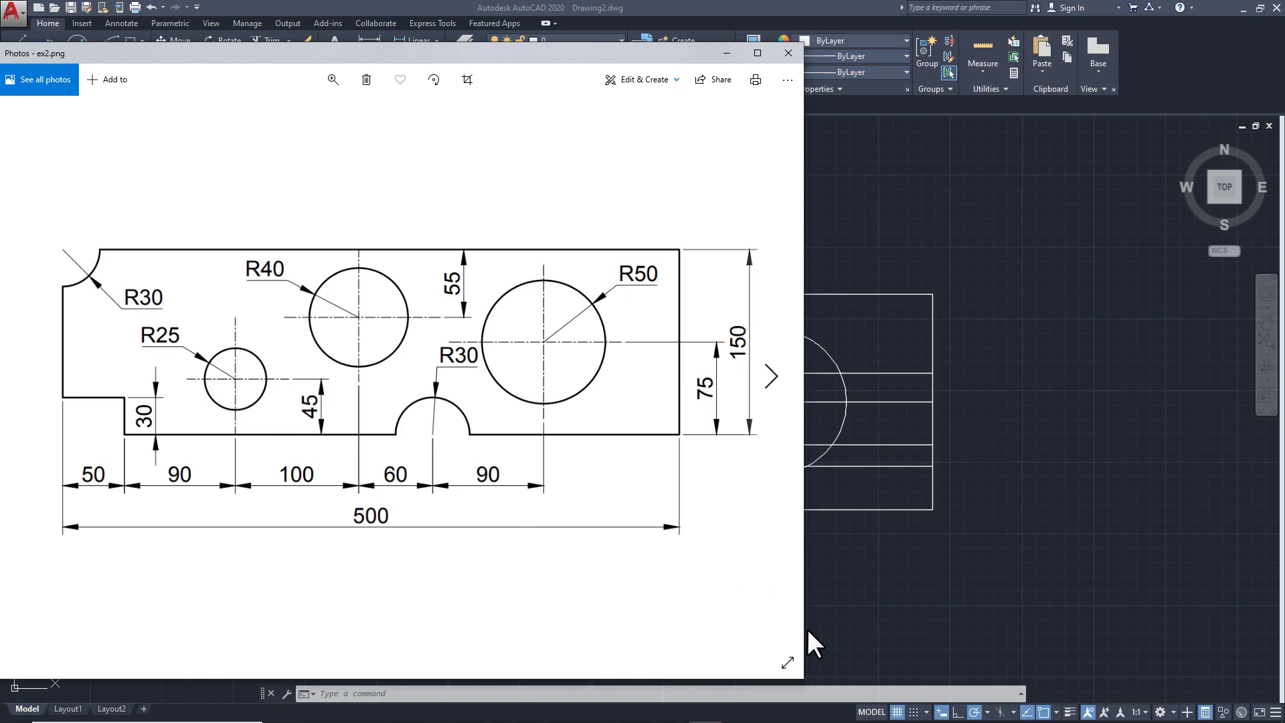
left_click(860, 588)
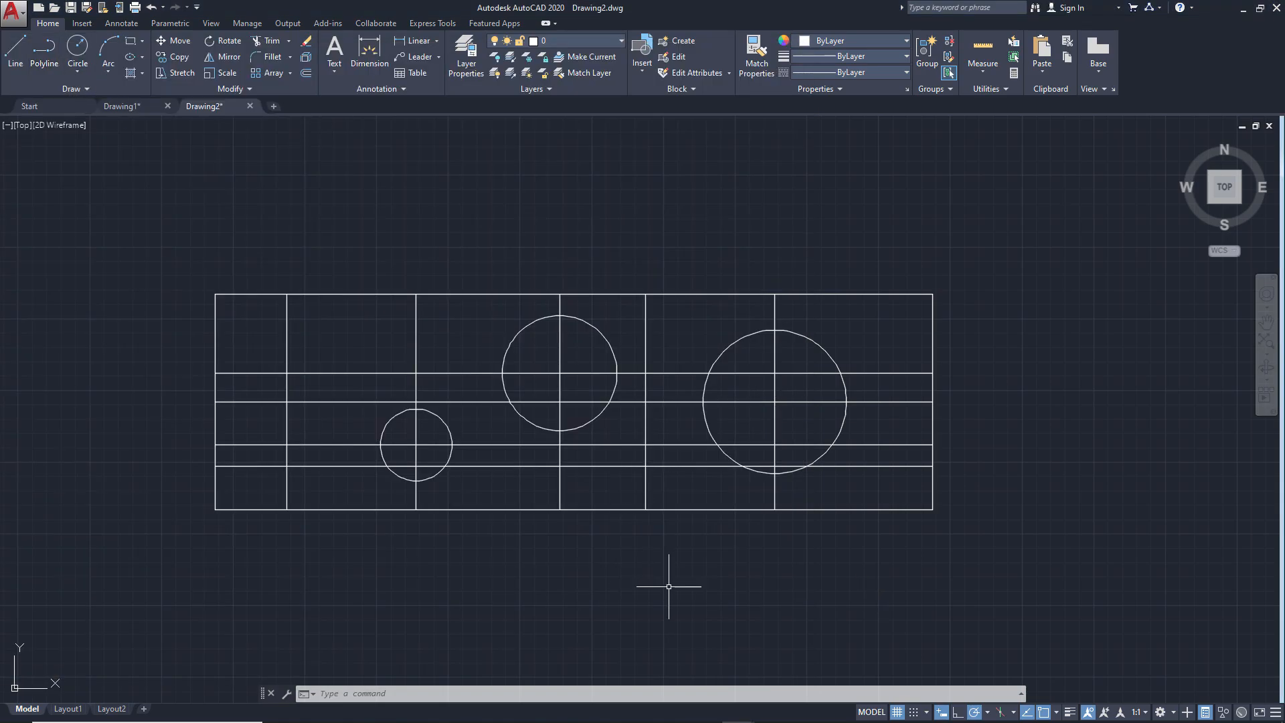
type("c")
key("Return")
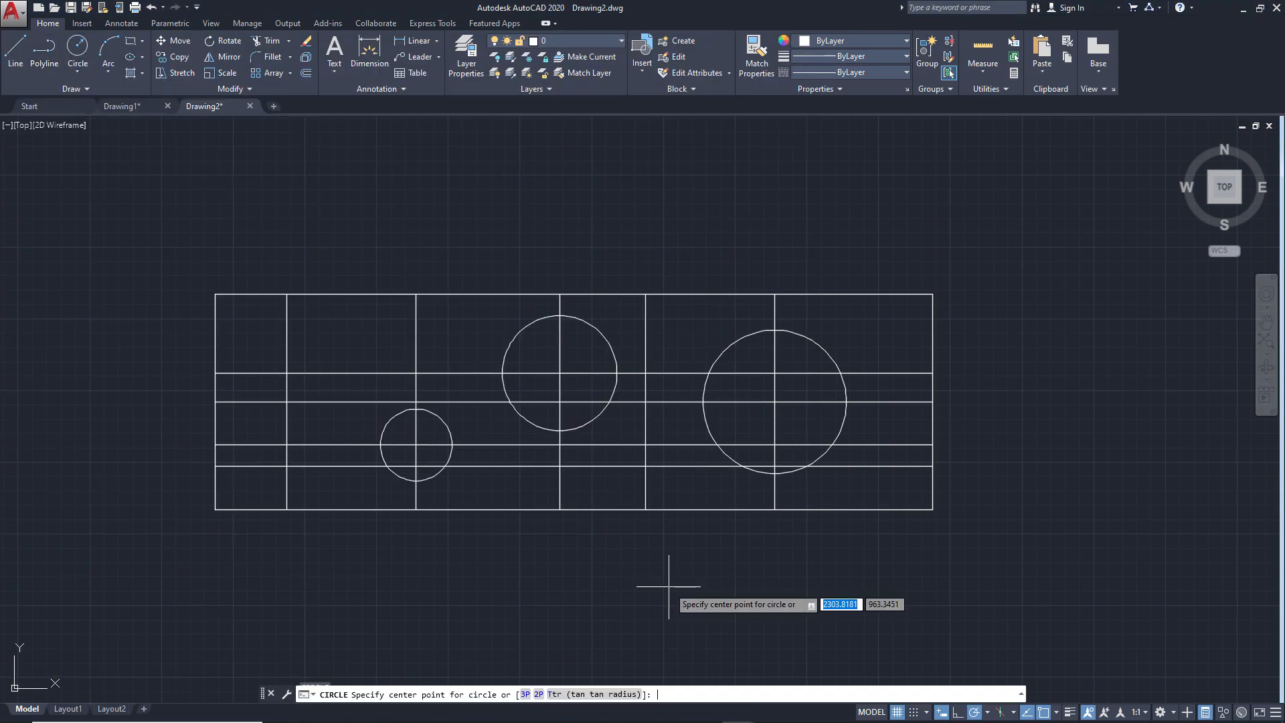
left_click(645, 510)
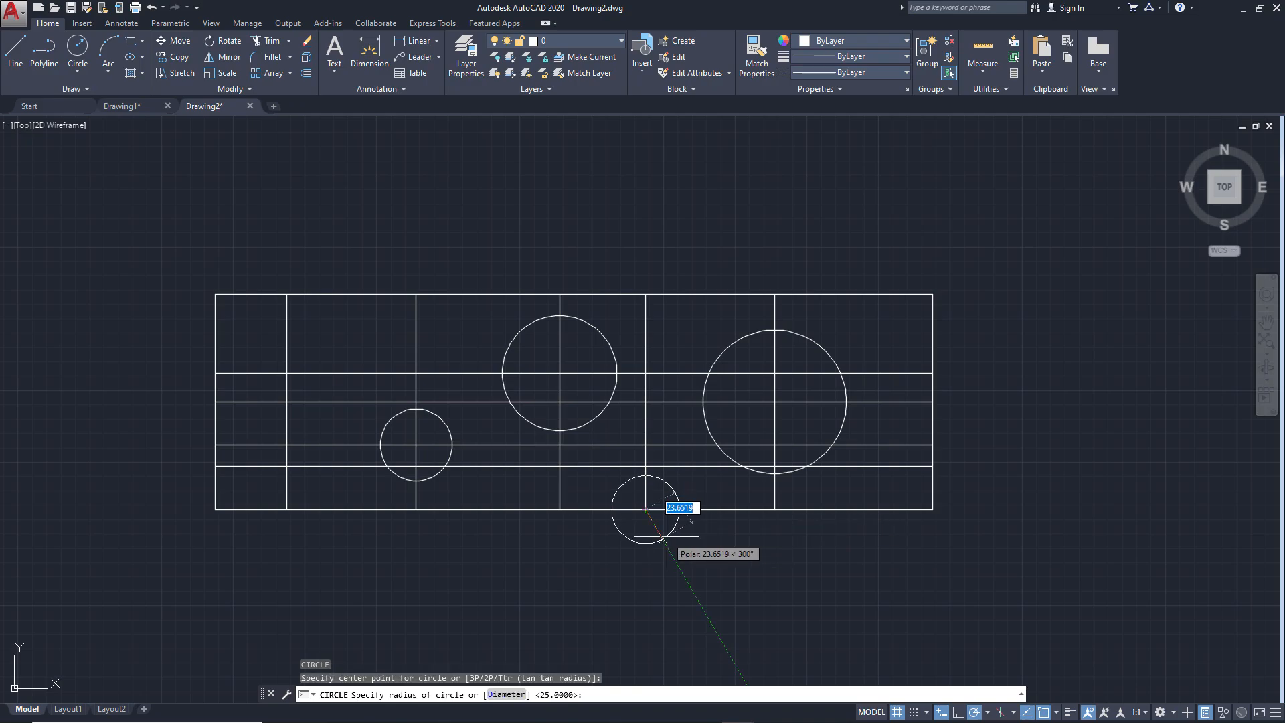
type("30")
key("Return")
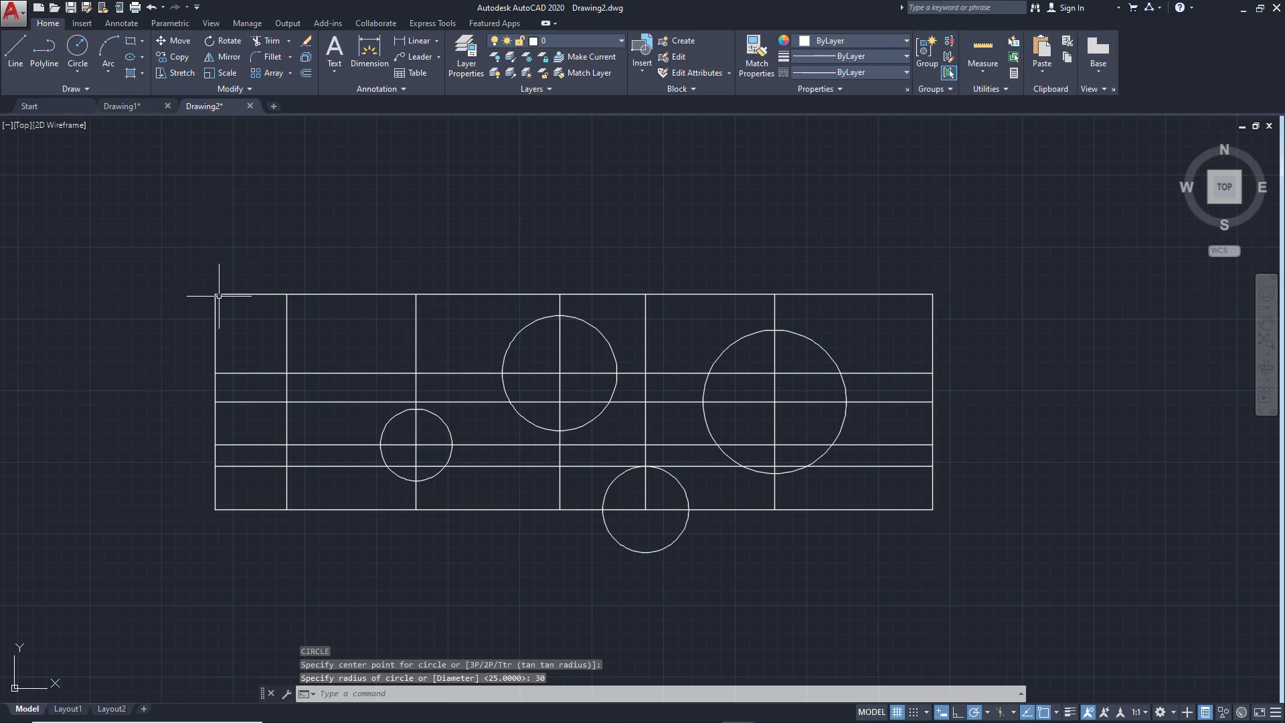
Draw a circle of radius 30 centered on the plate's upper-left corner
key("Return")
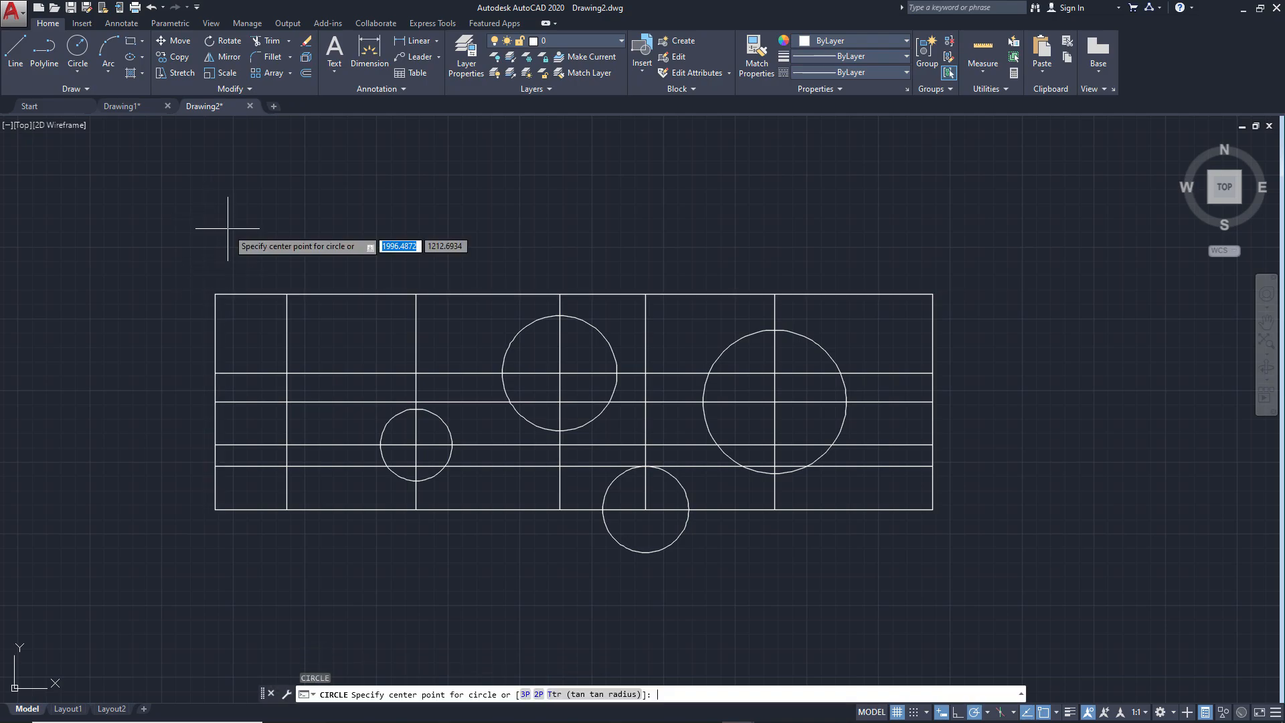
left_click(215, 294)
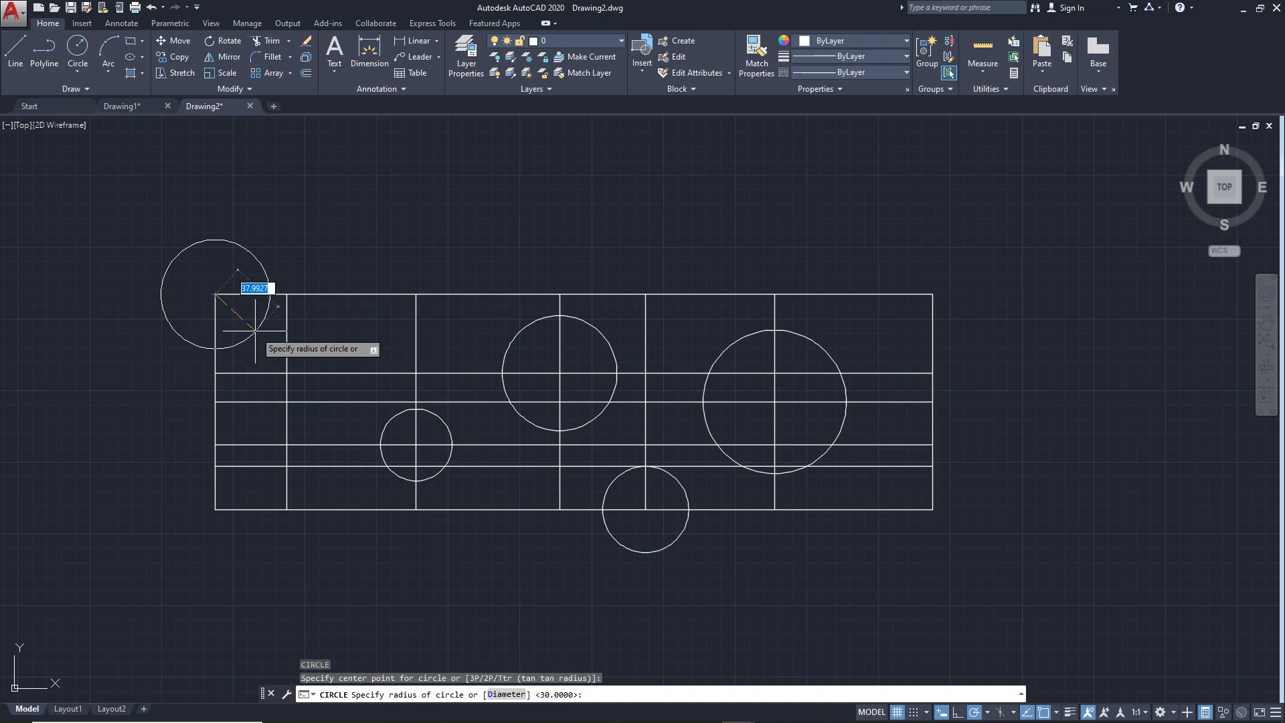
type("30")
key("Return")
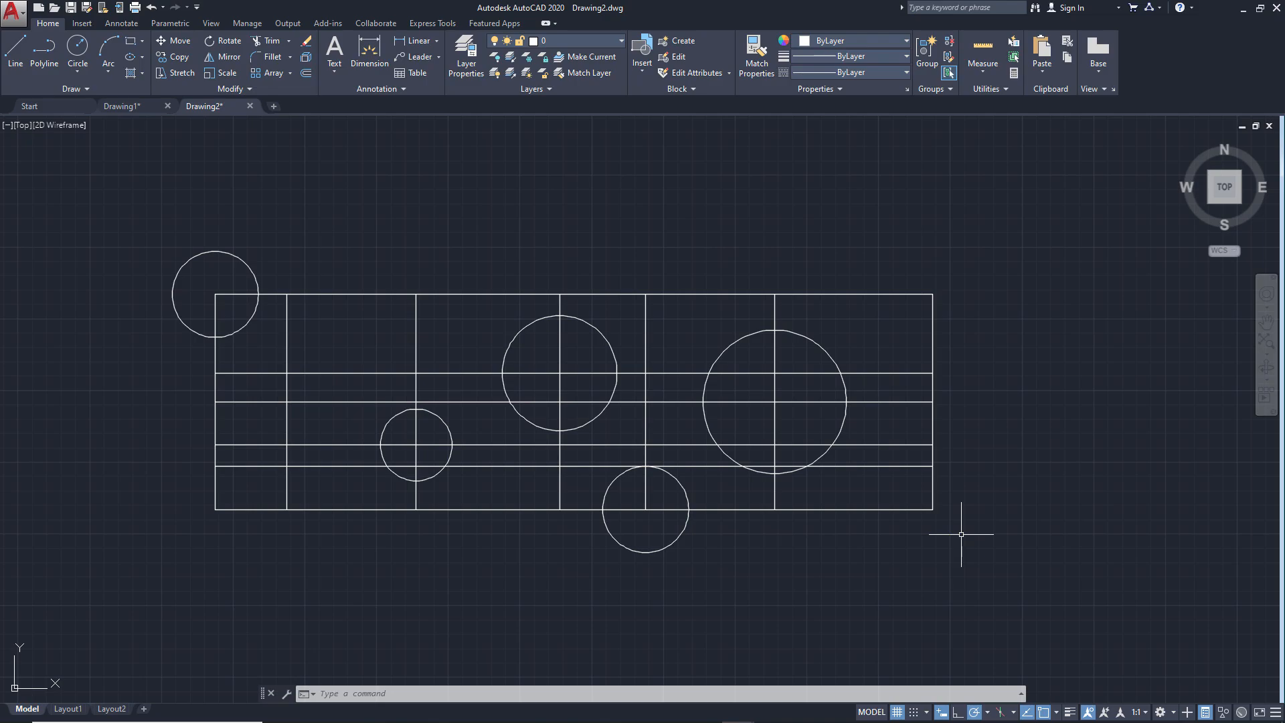
Check ex2.png and erase the three horizontal circle centerlines, keeping the 30-high line for the notch
key("alt+Tab")
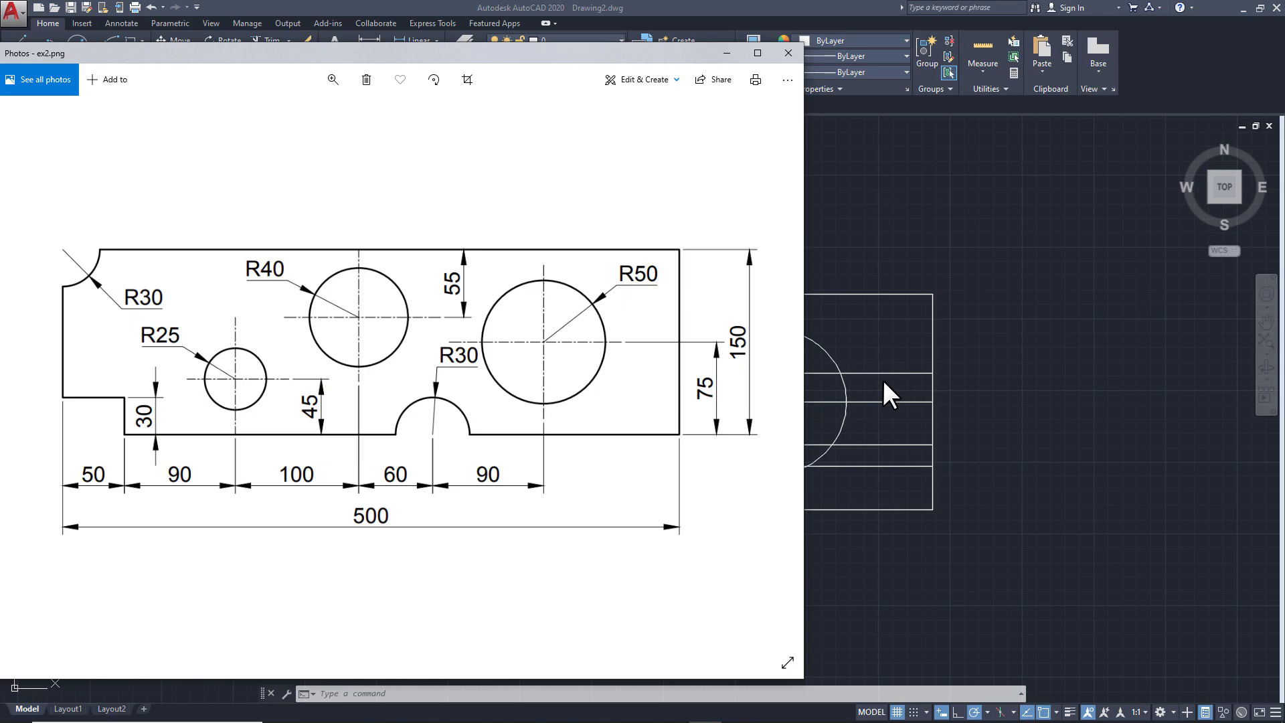
left_click(962, 396)
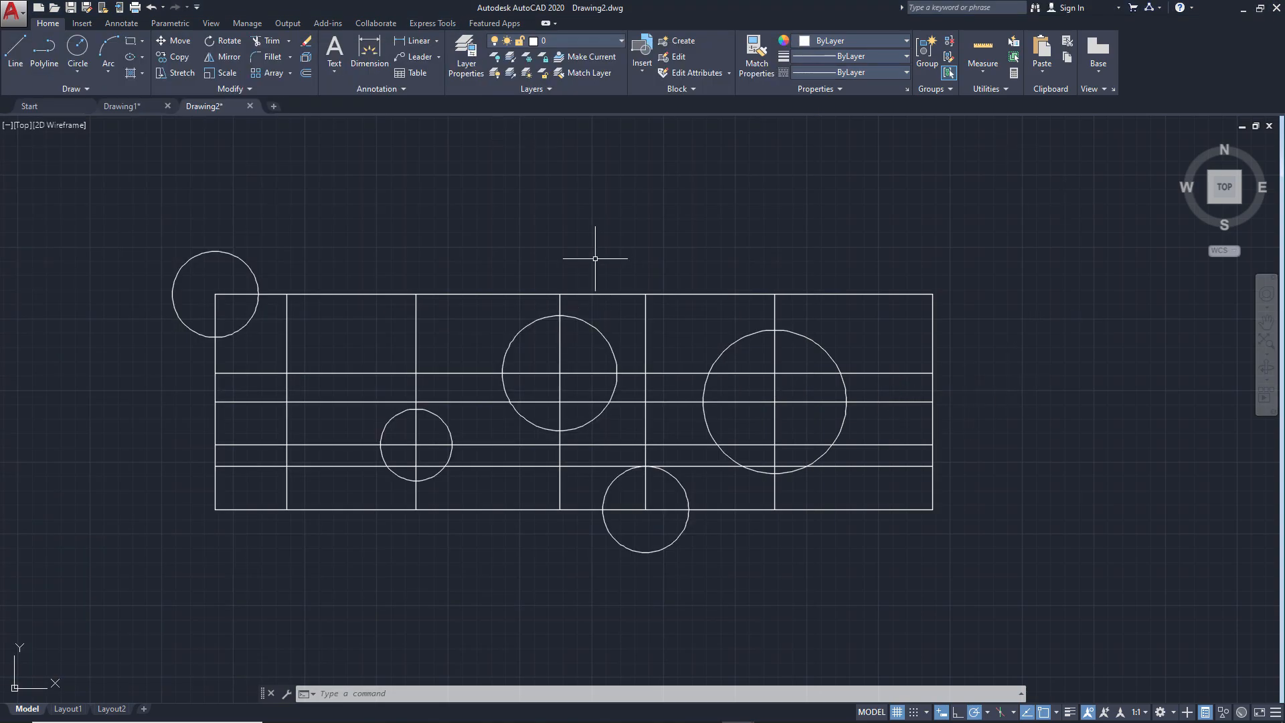
type("e")
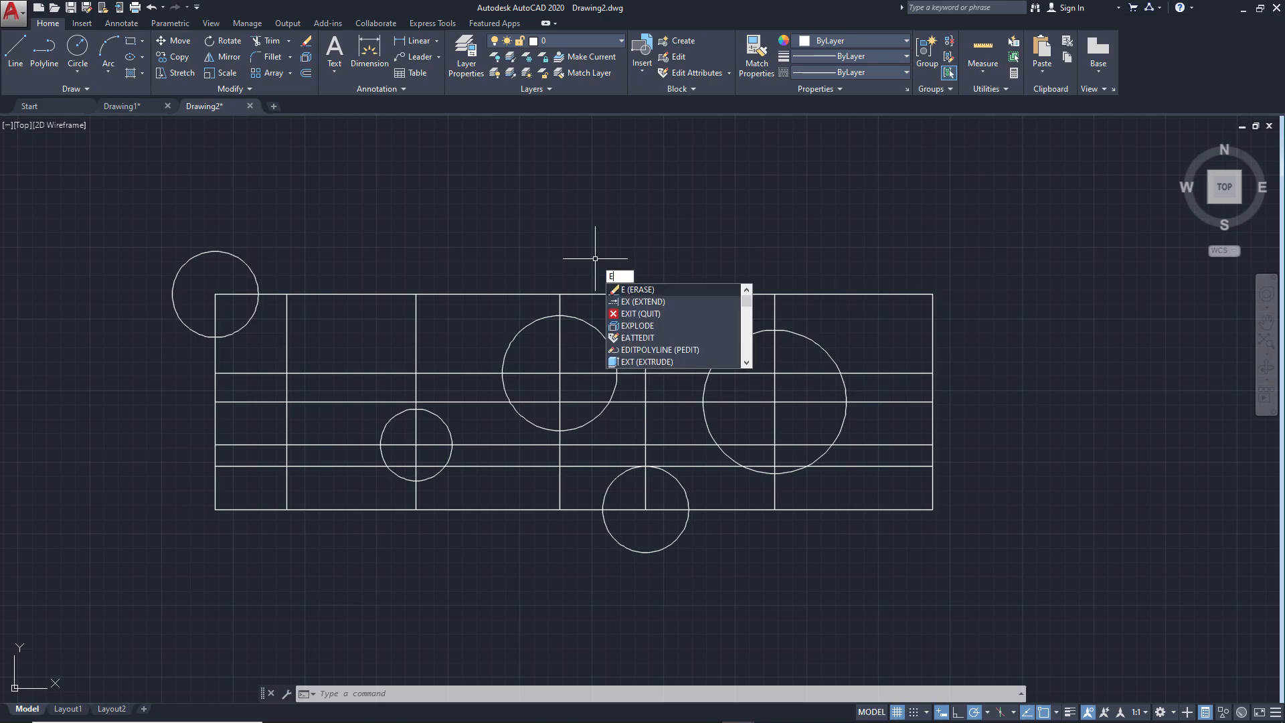
key("Return")
left_click_drag(889, 452, 879, 363)
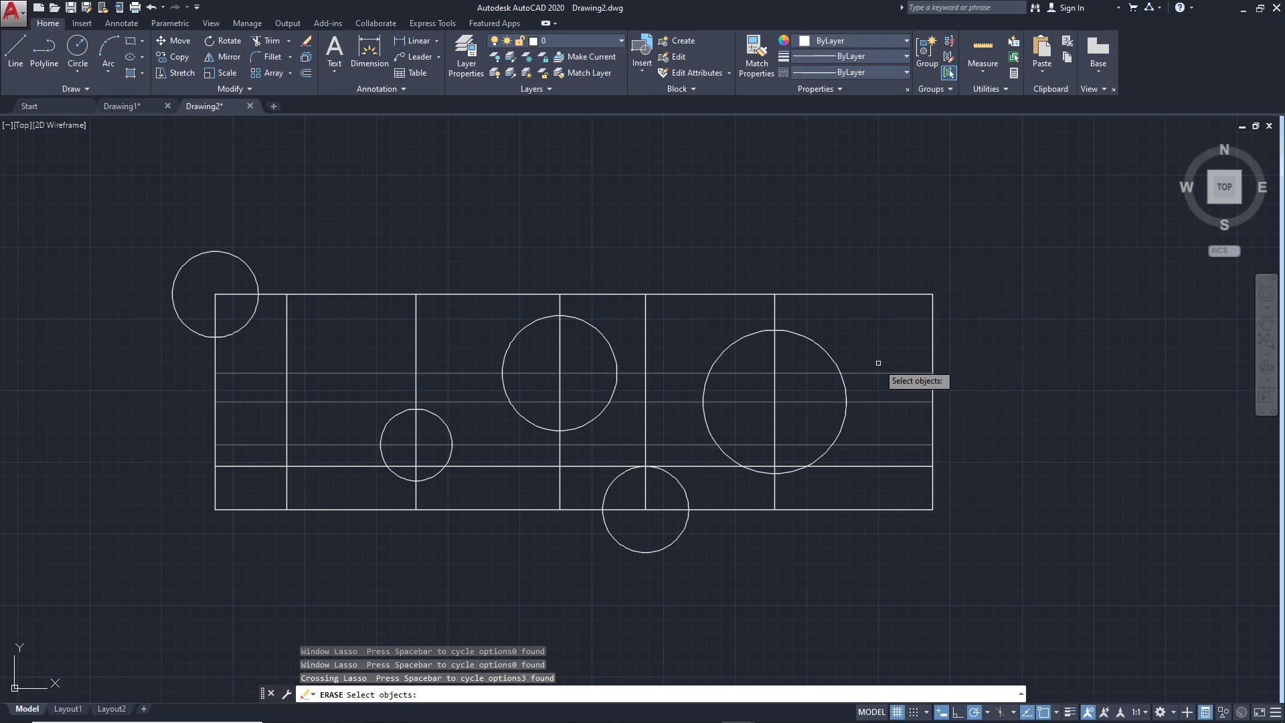
key("Return")
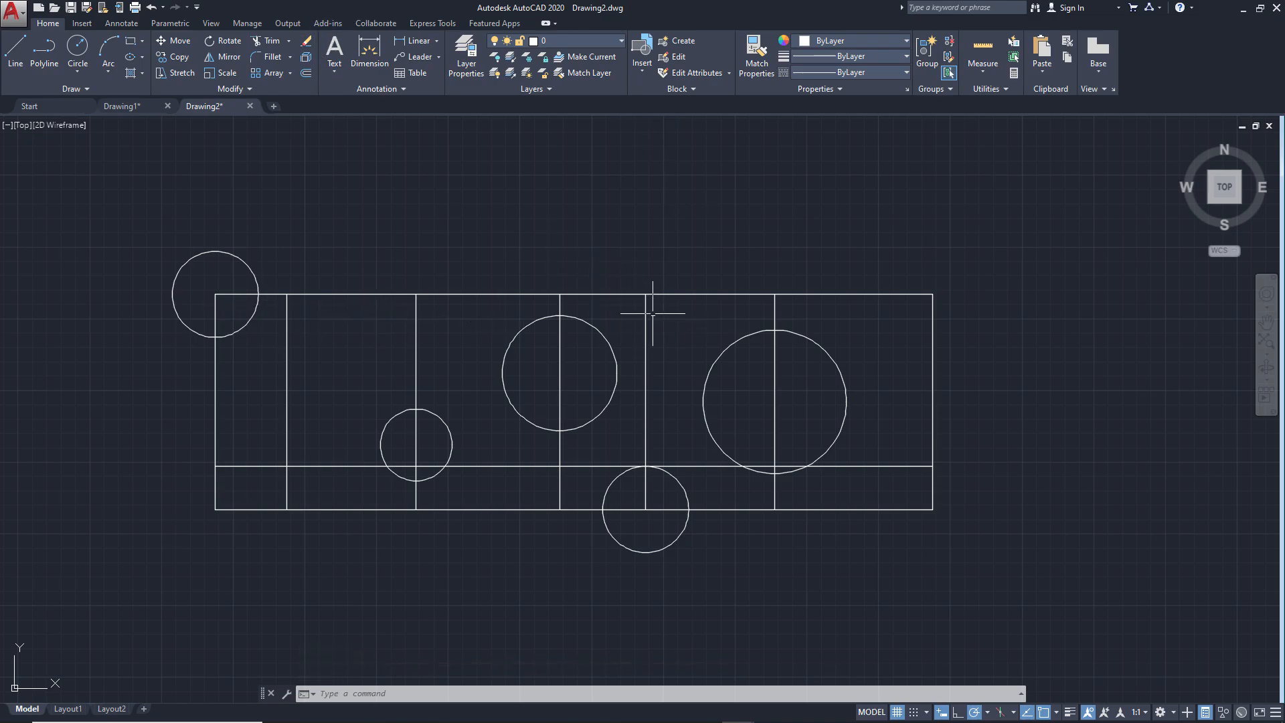
Erase the vertical construction lines through the R25 circle, the R40 circle and the bottom R30 circle
type("e")
key("Return")
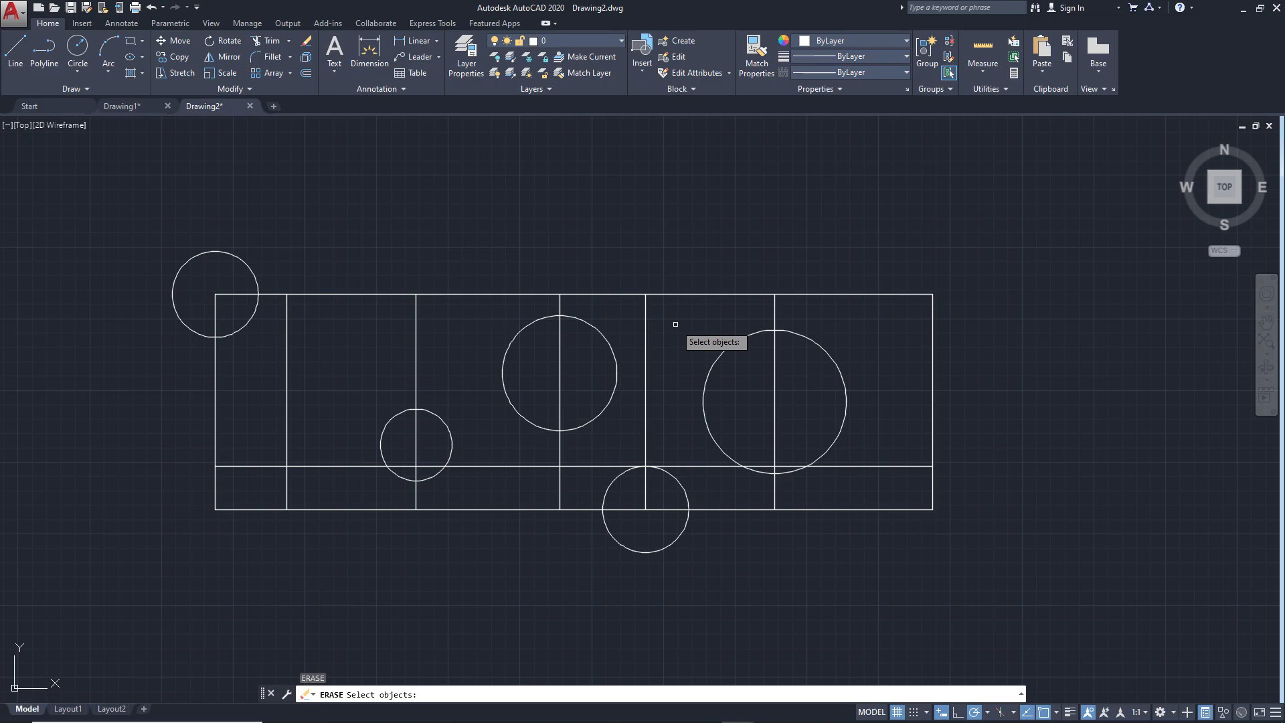
left_click(645, 309)
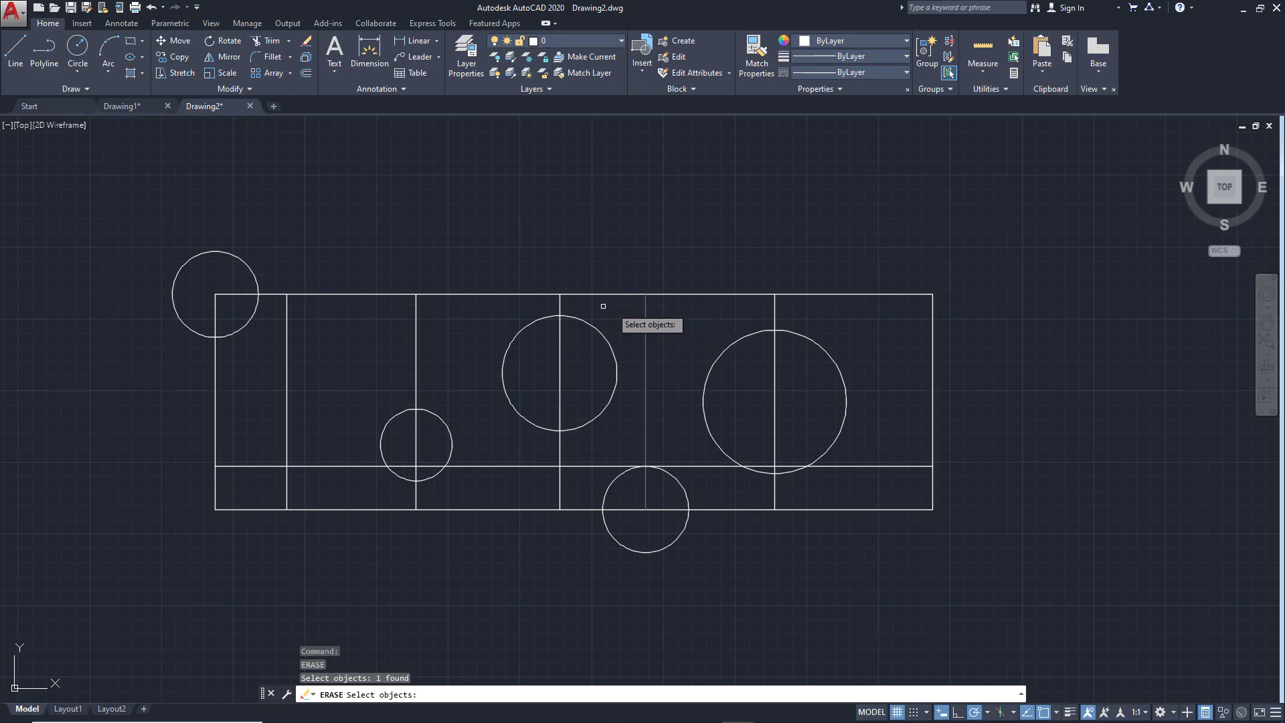
left_click(559, 307)
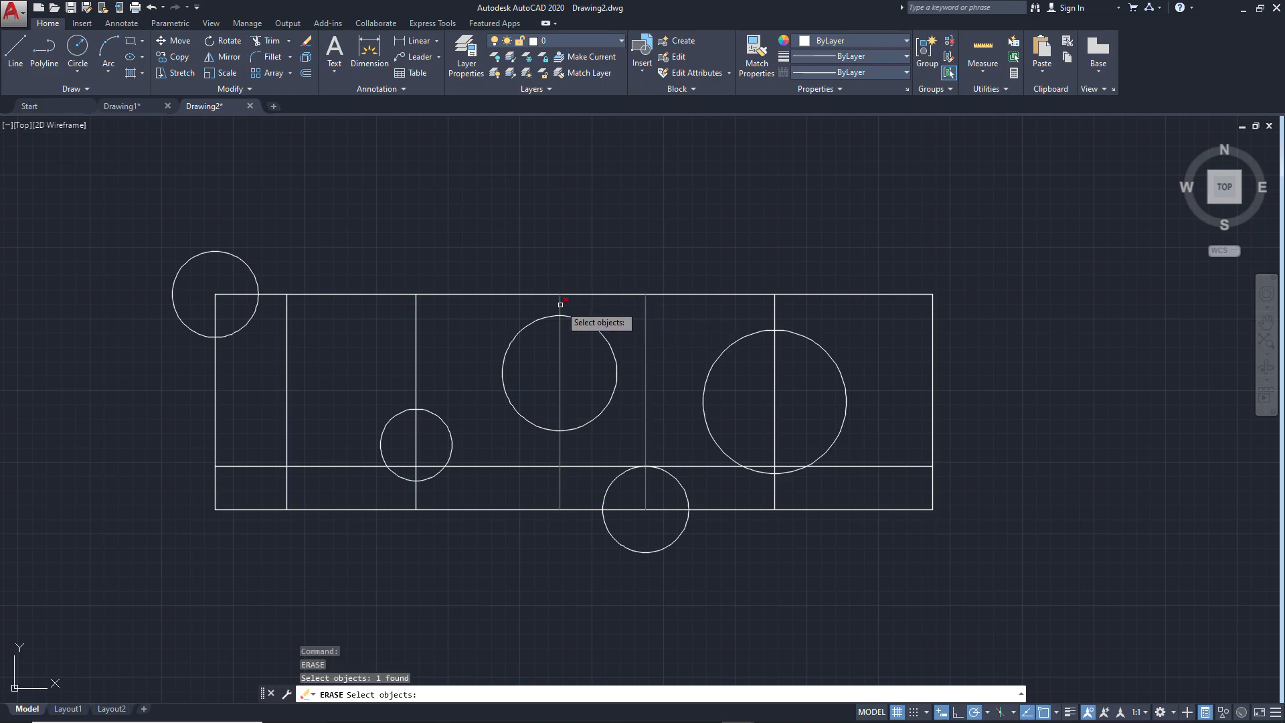
left_click(416, 321)
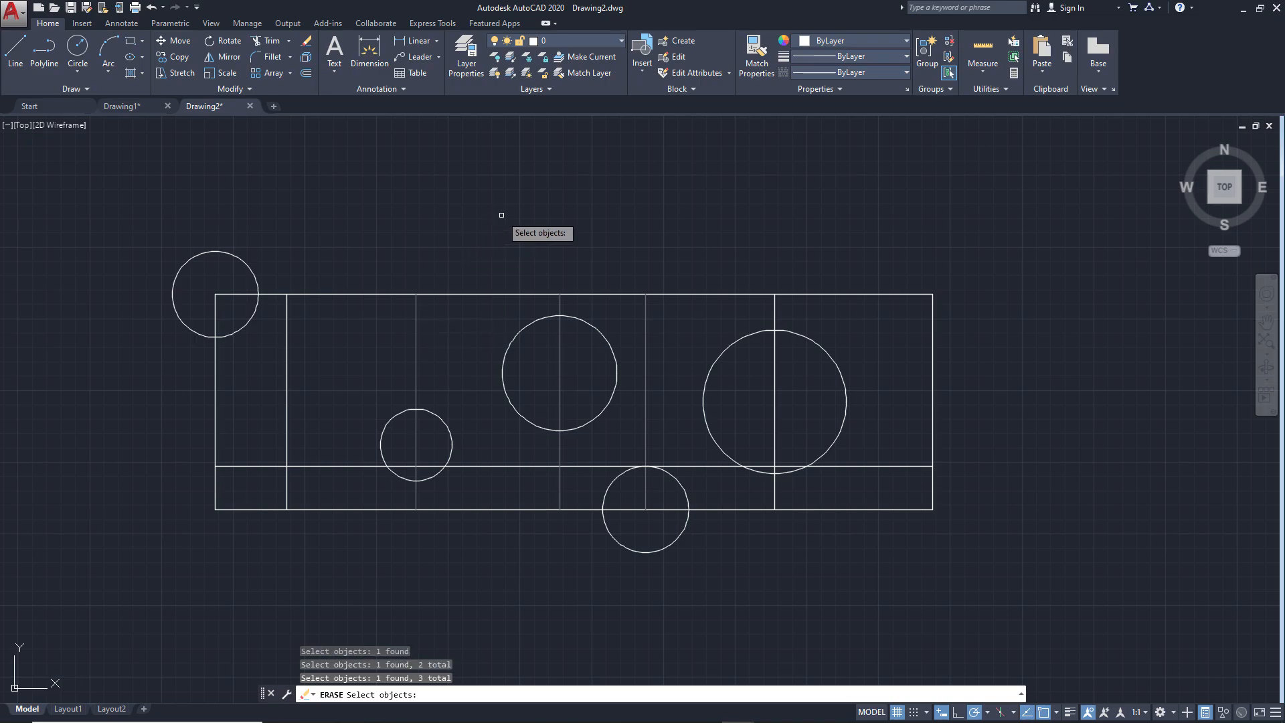
key("Return")
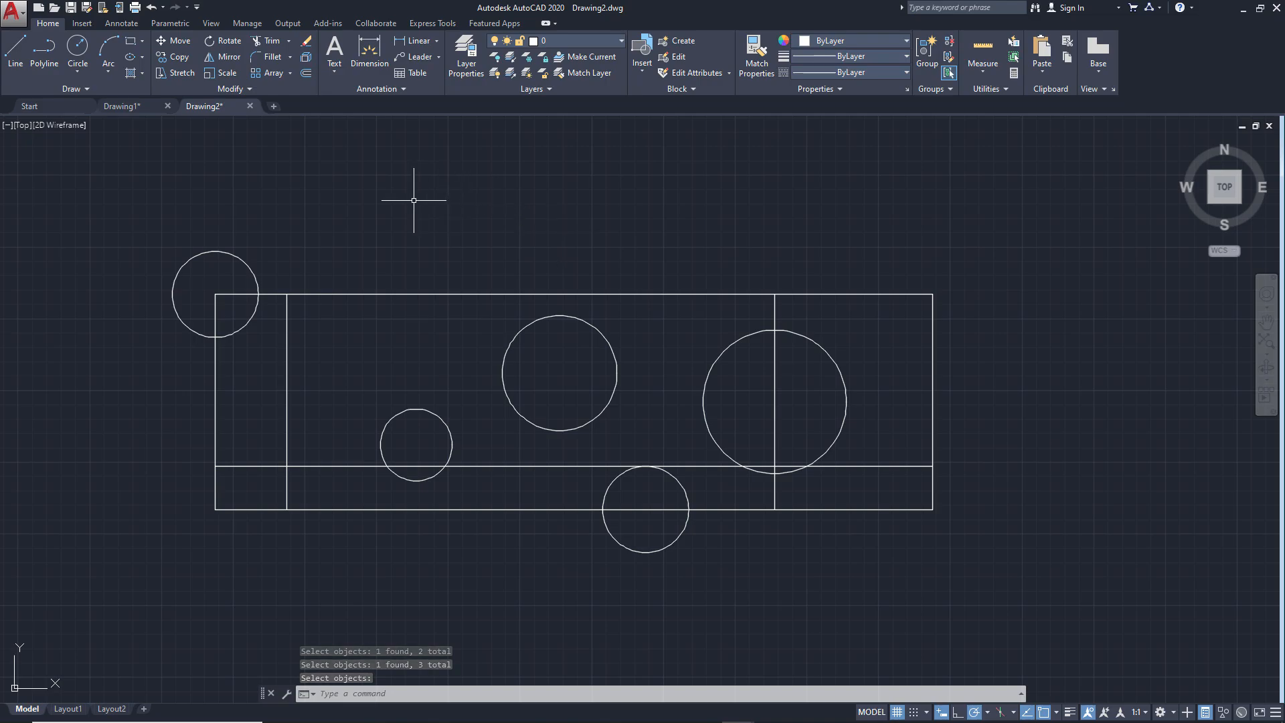
Trim the plate's upper-left corner and the outer part of its R30 circle, using all objects as cutting edges
left_click(272, 40)
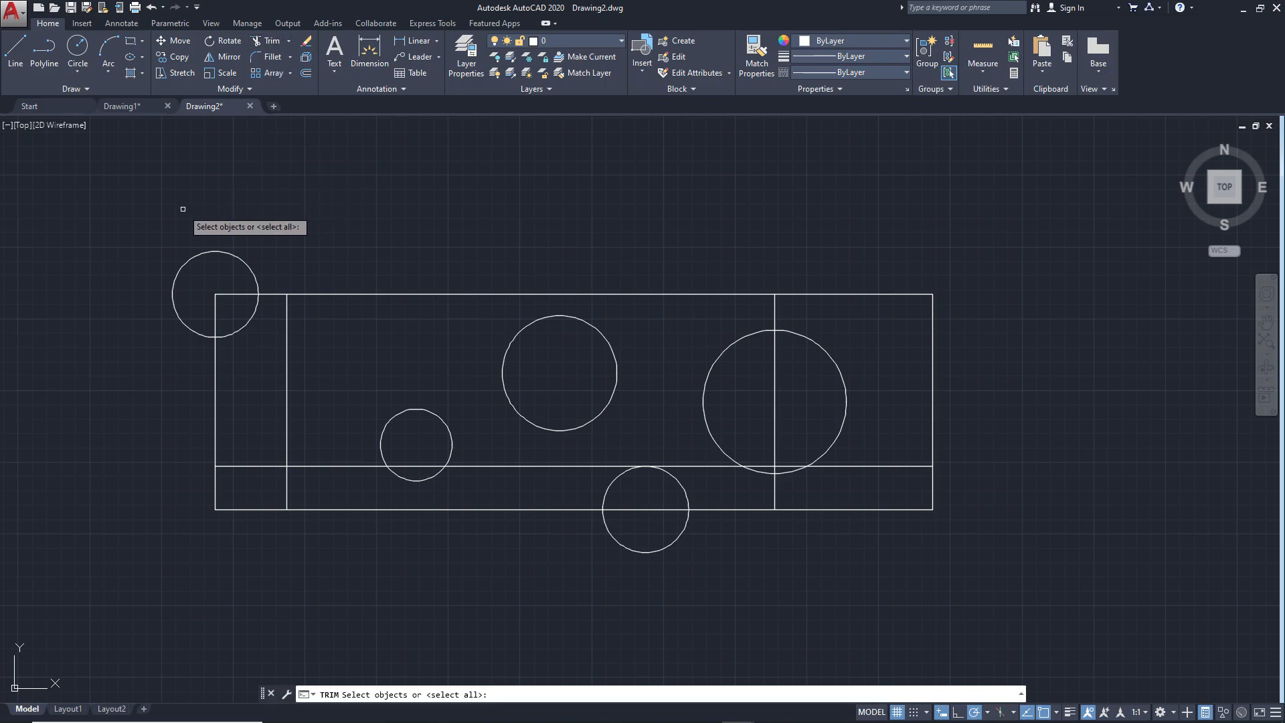
key("Return")
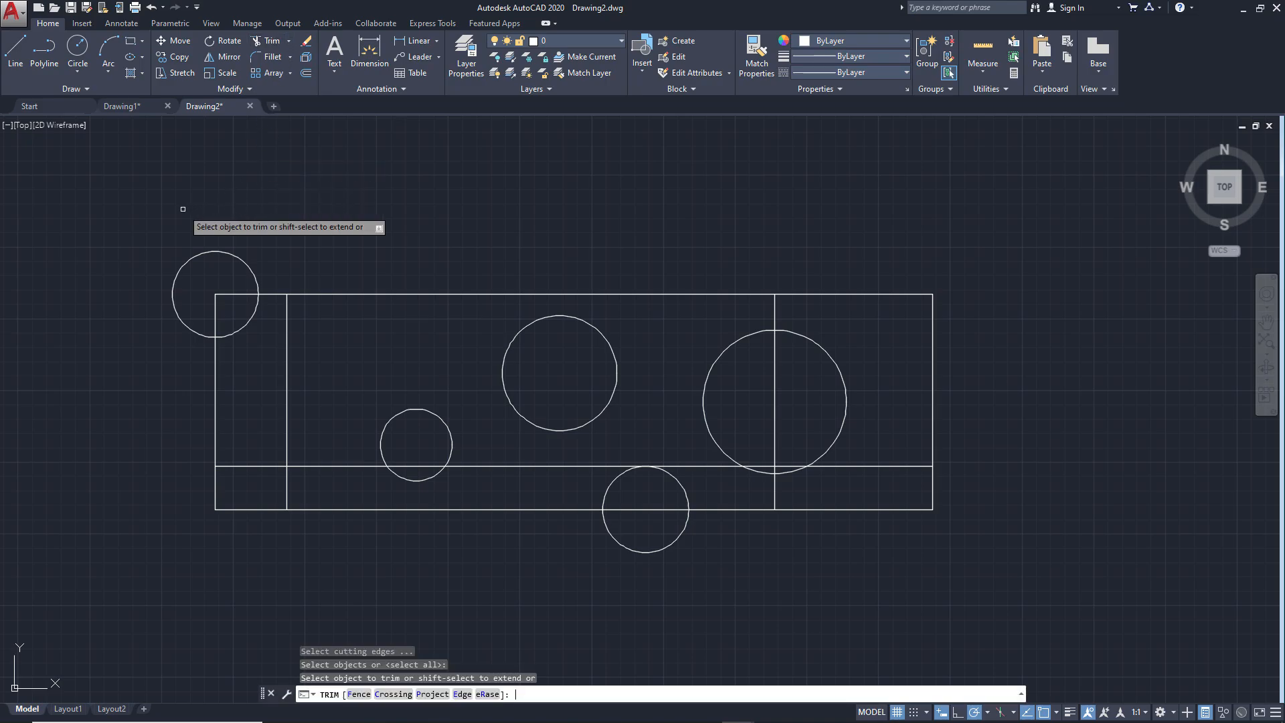
left_click(164, 244)
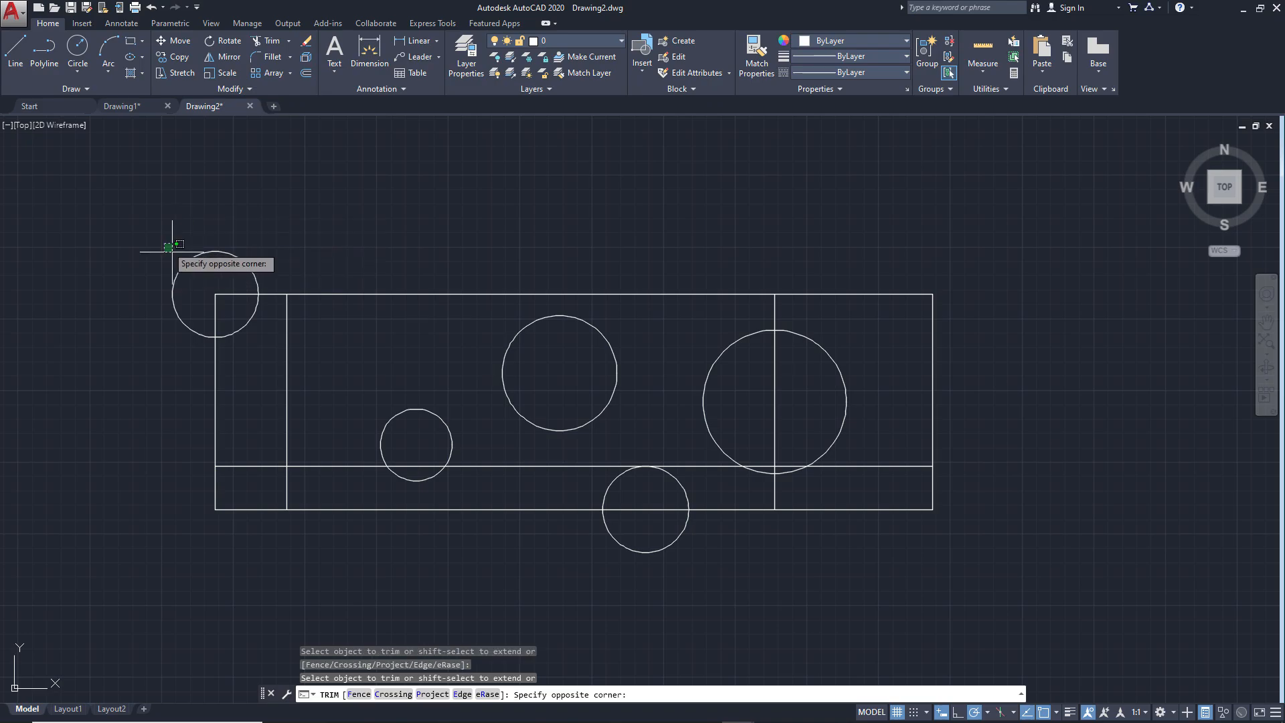
left_click(229, 307)
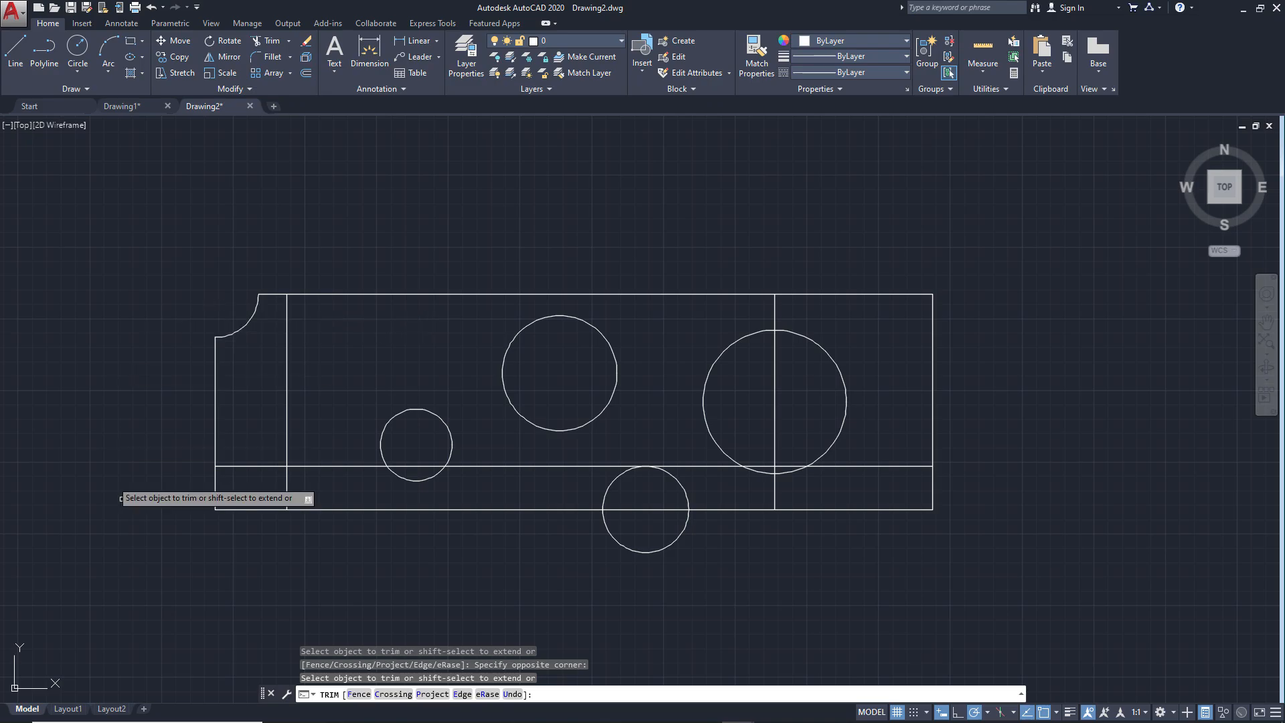
Trim the plate's lower-left corner outside the notch, the lower half of the bottom R30 circle and the bottom edge across it
left_click(253, 522)
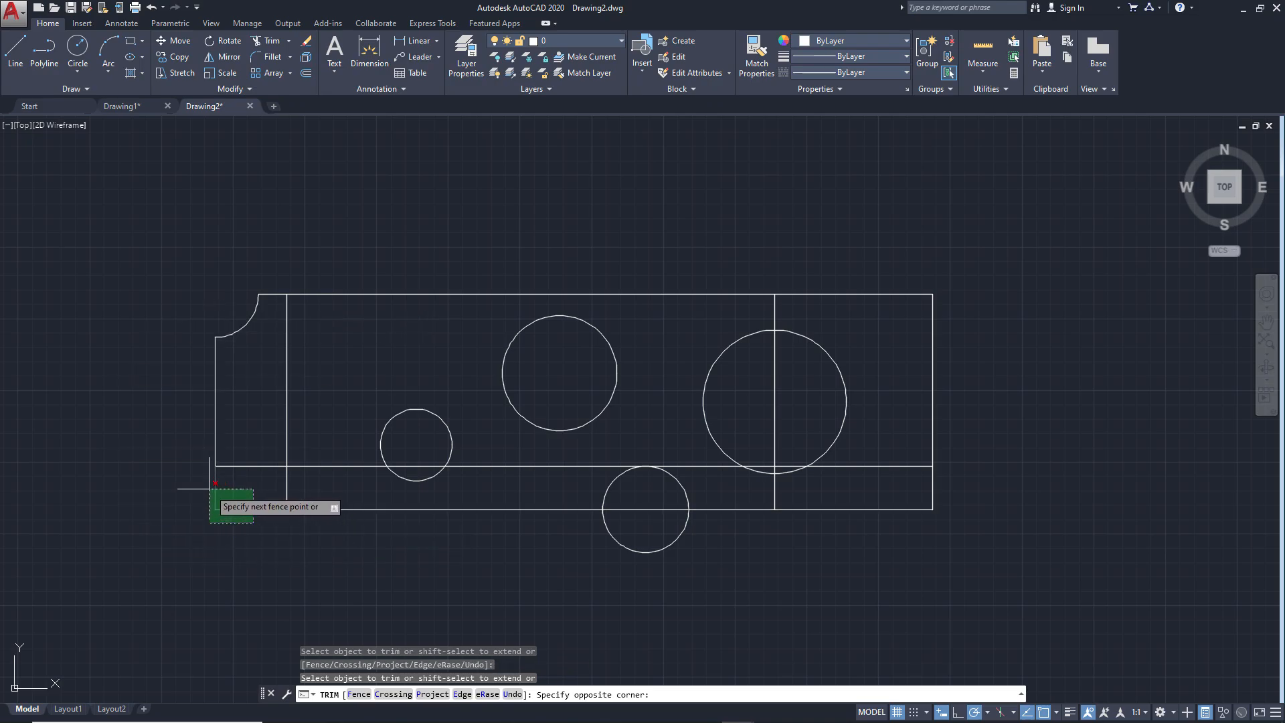
left_click(179, 460)
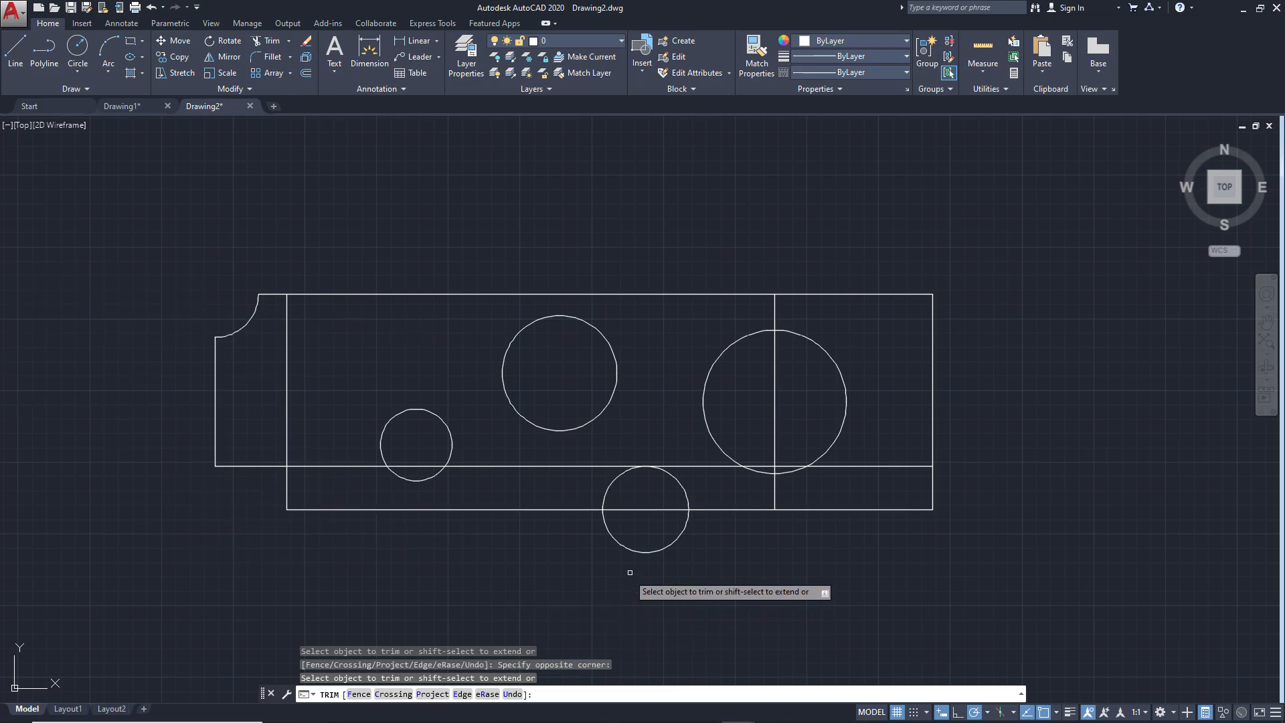
left_click(646, 549)
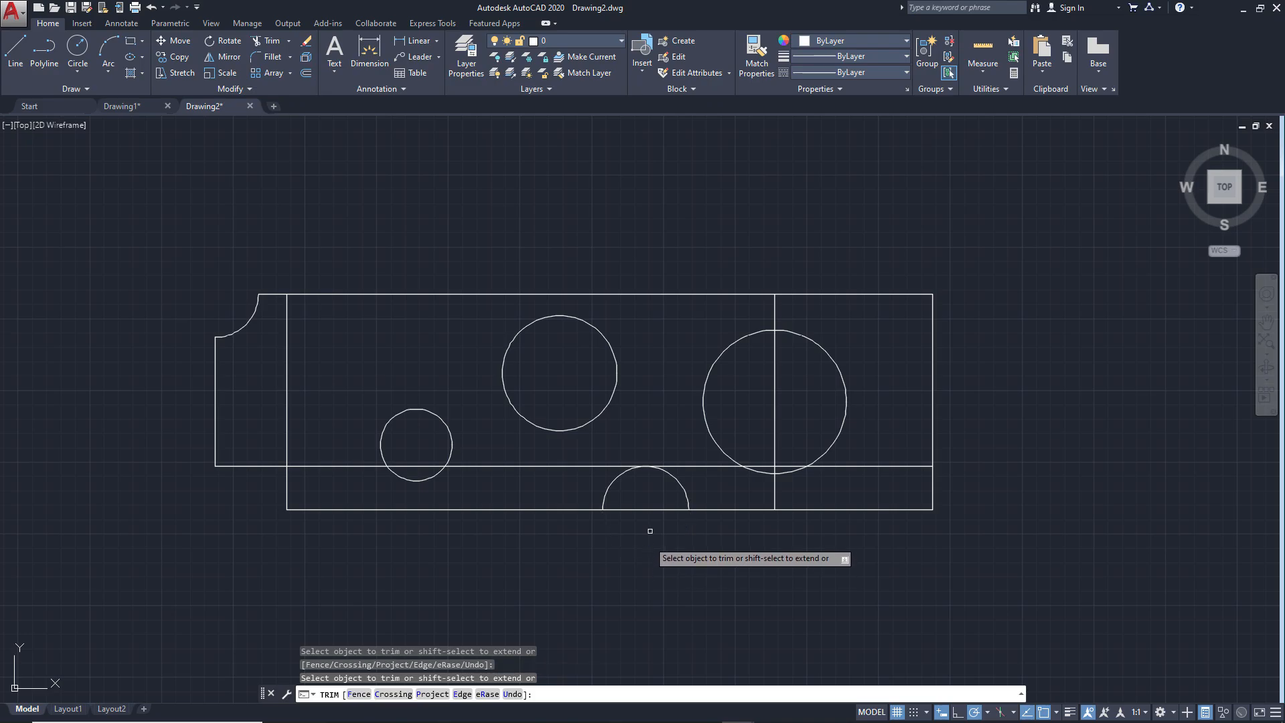
left_click(652, 510)
key("Return")
key("Return")
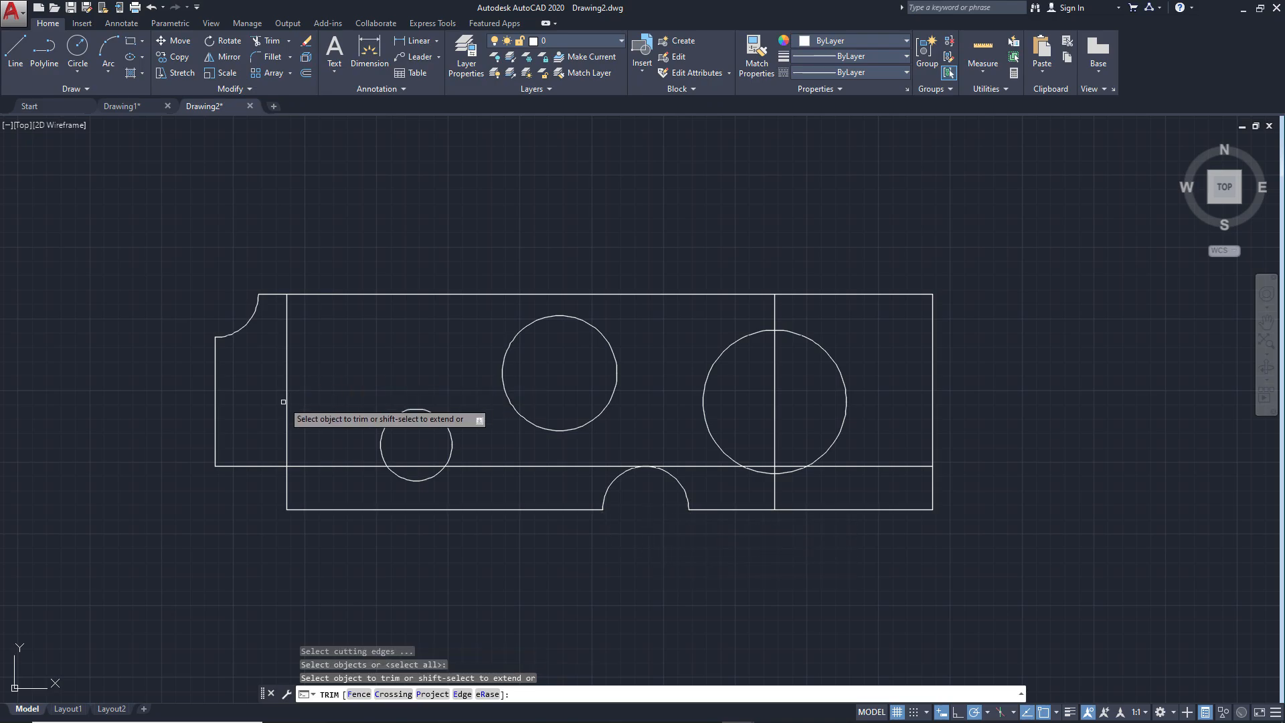
Trim the vertical notch line above the notch and the horizontal line between the notch and the R25 circle, using all objects as cutting edges
left_click(285, 403)
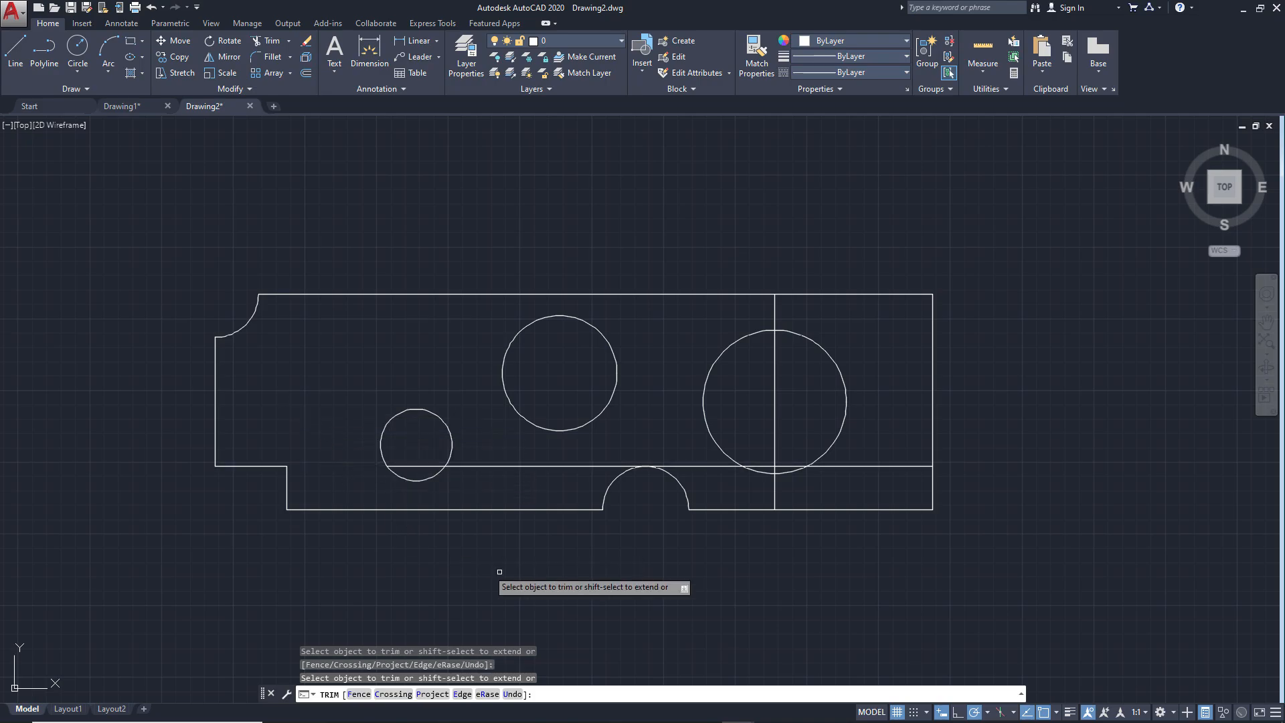
key("Return")
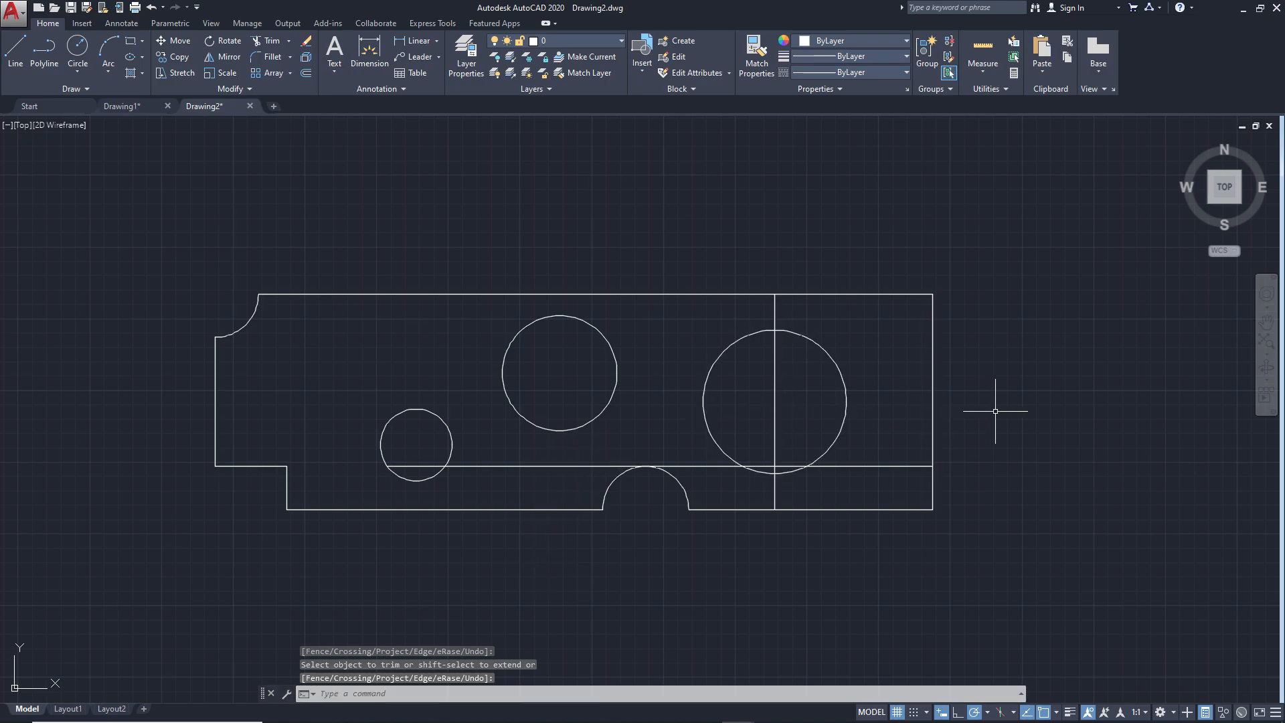
Erase the vertical line through the largest circle and the rest of the 30-high horizontal line
type("e")
key("Return")
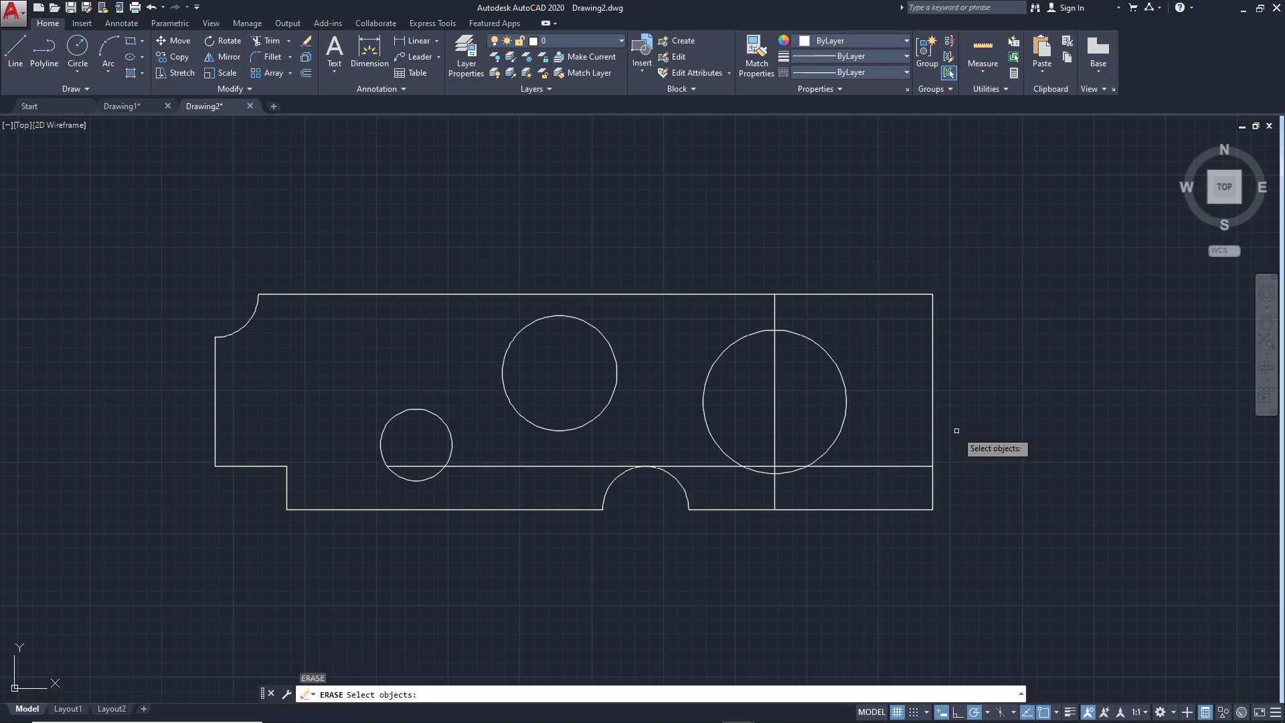
left_click(776, 491)
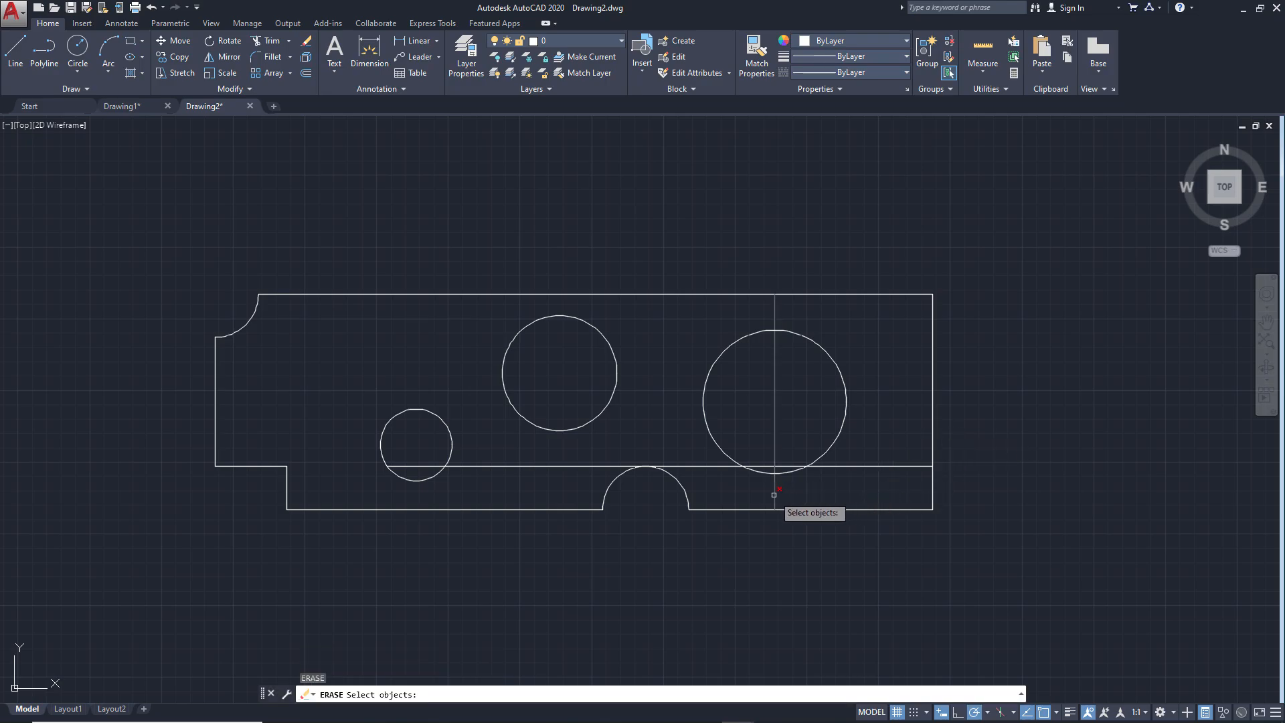
key("Return")
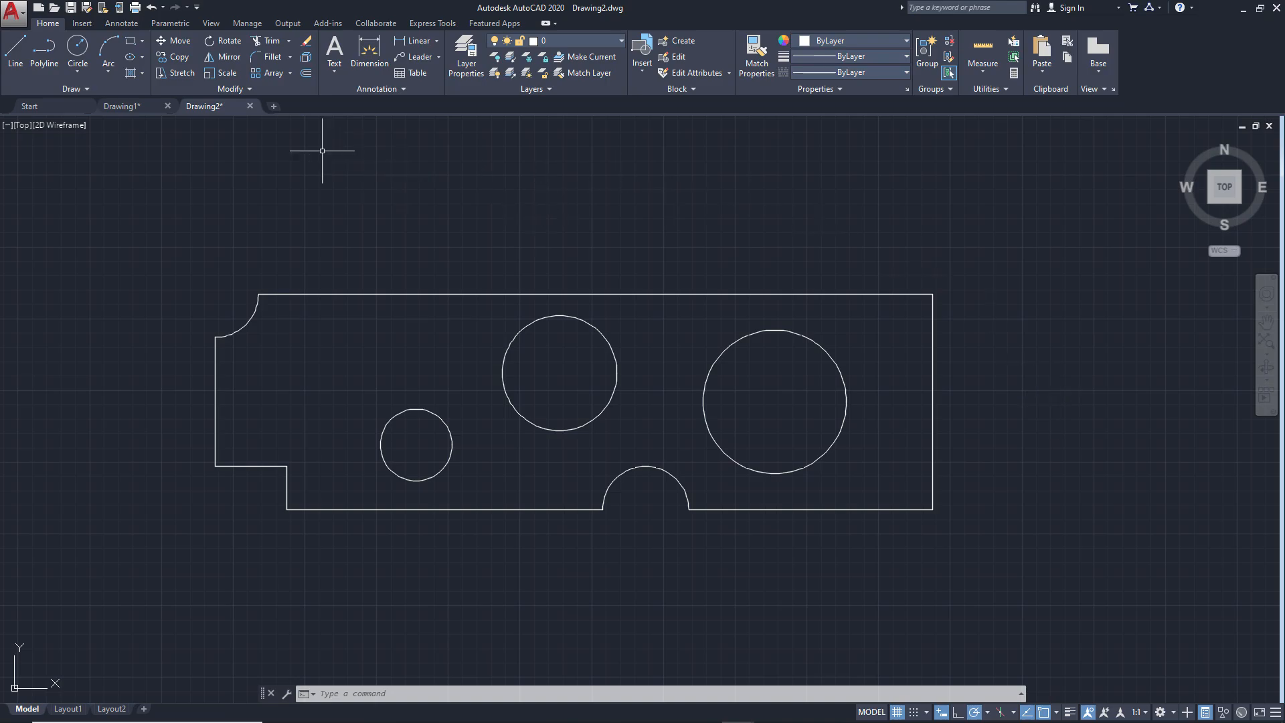
Create a new drawing and check the dimensions in ex3.png
left_click(274, 105)
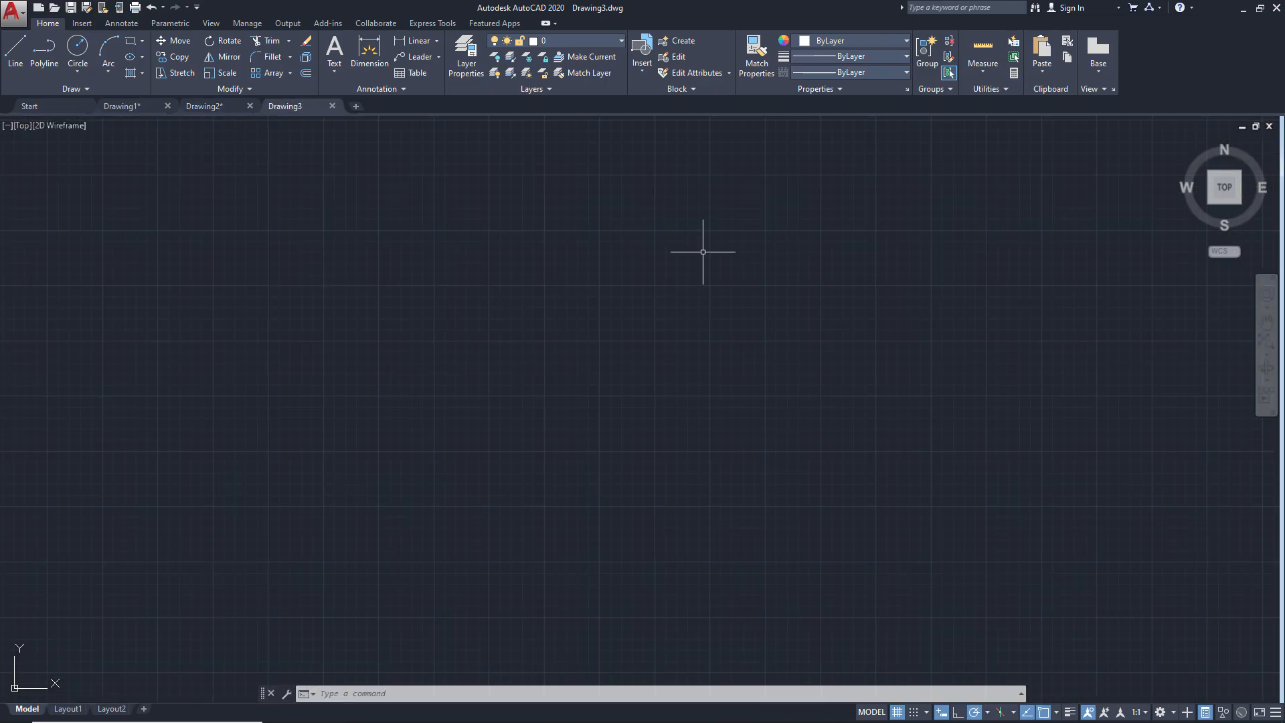
key("alt+Tab")
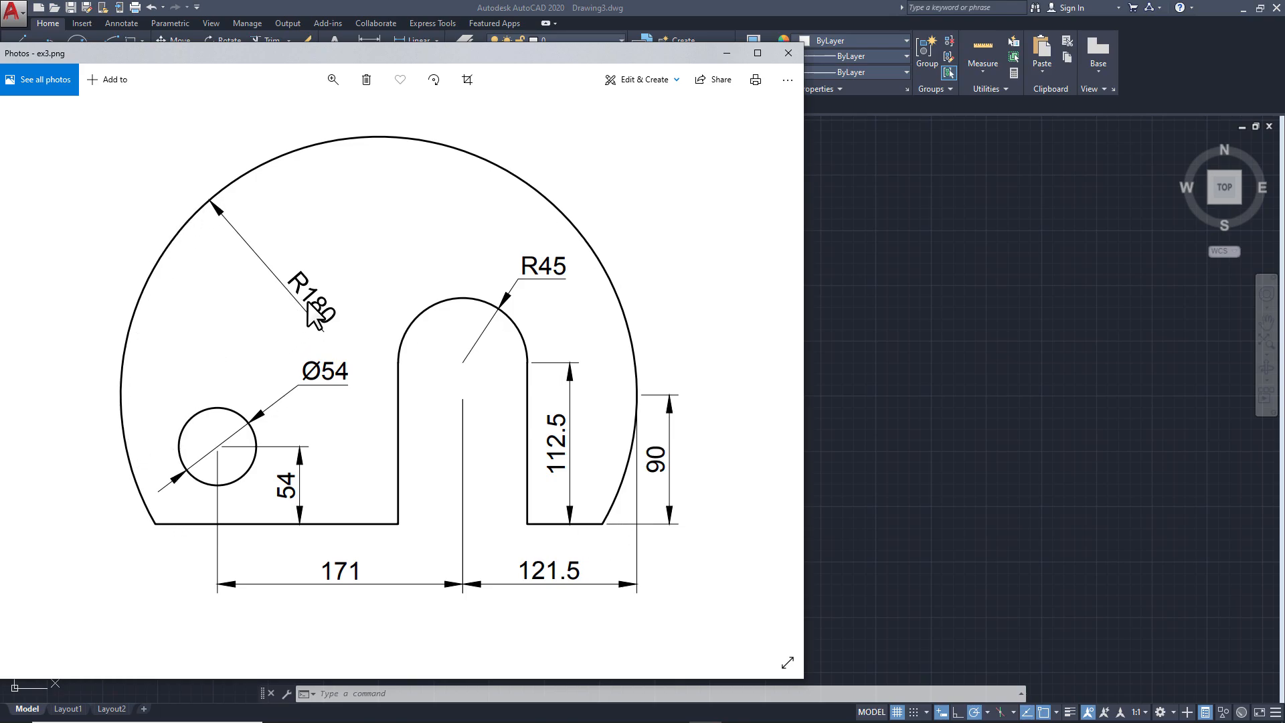
left_click(865, 375)
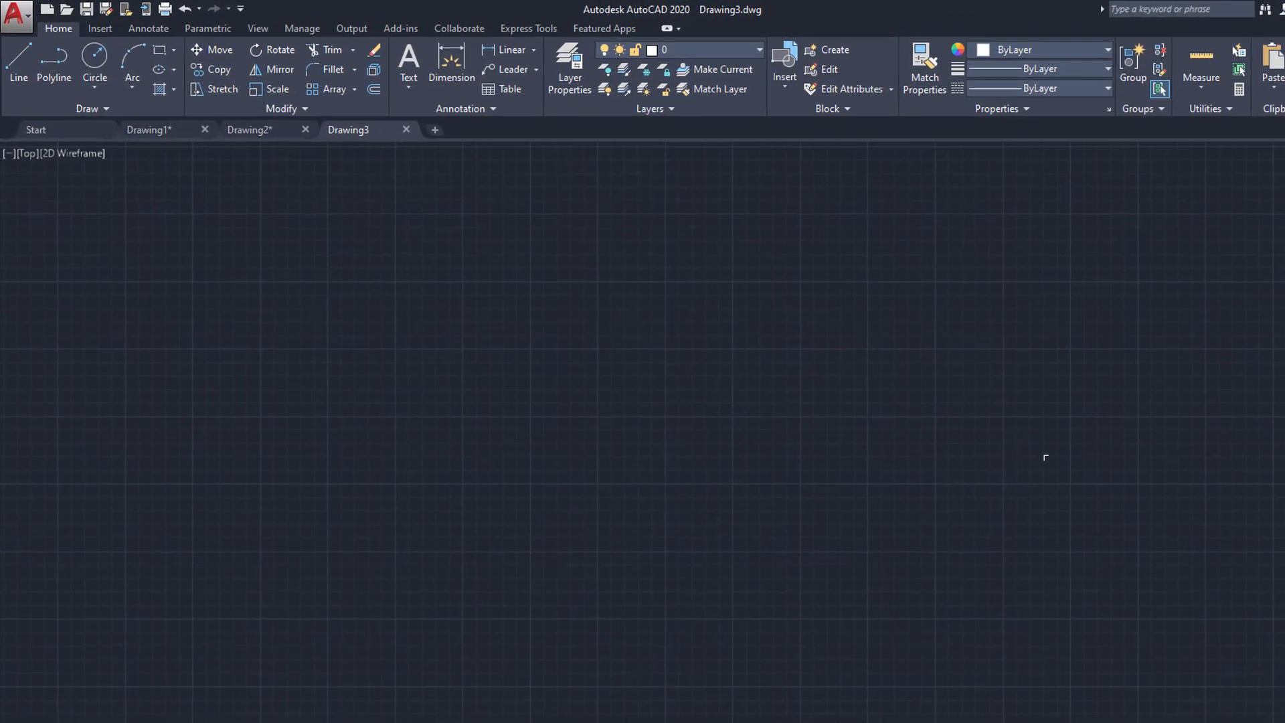
Draw a circle of radius 180 near the middle of the empty drawing
left_click(158, 99)
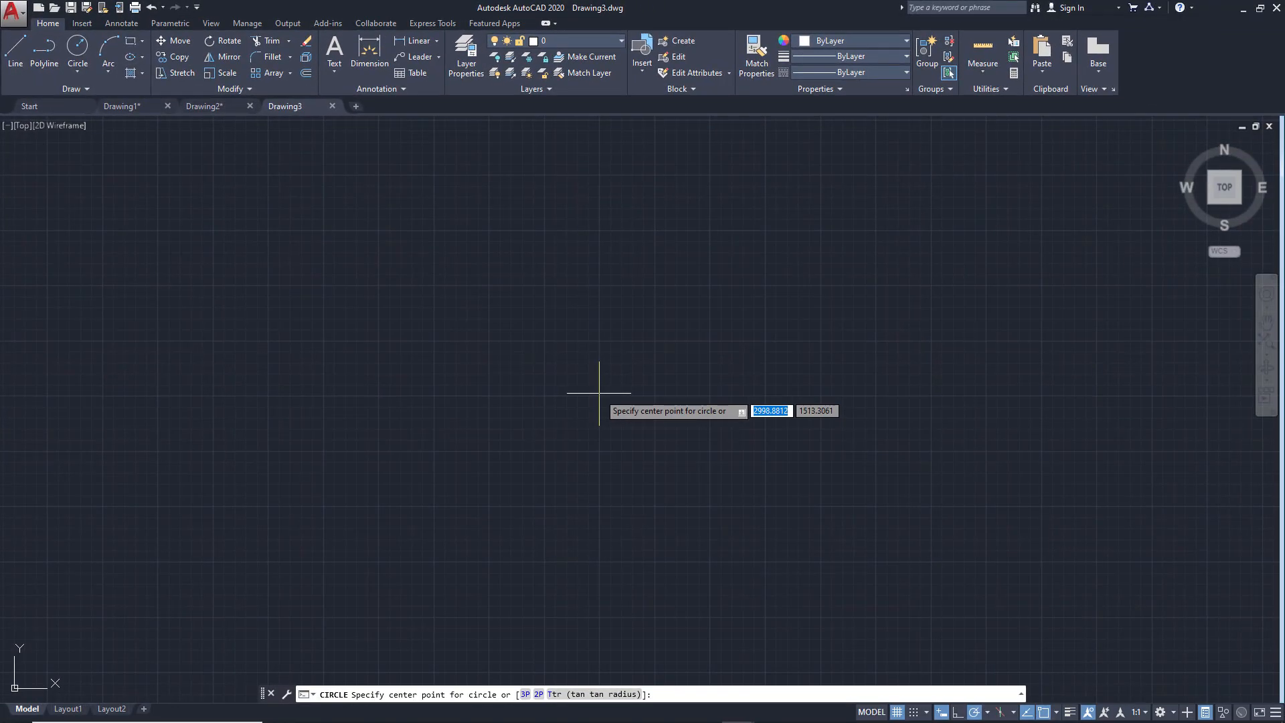
left_click(542, 389)
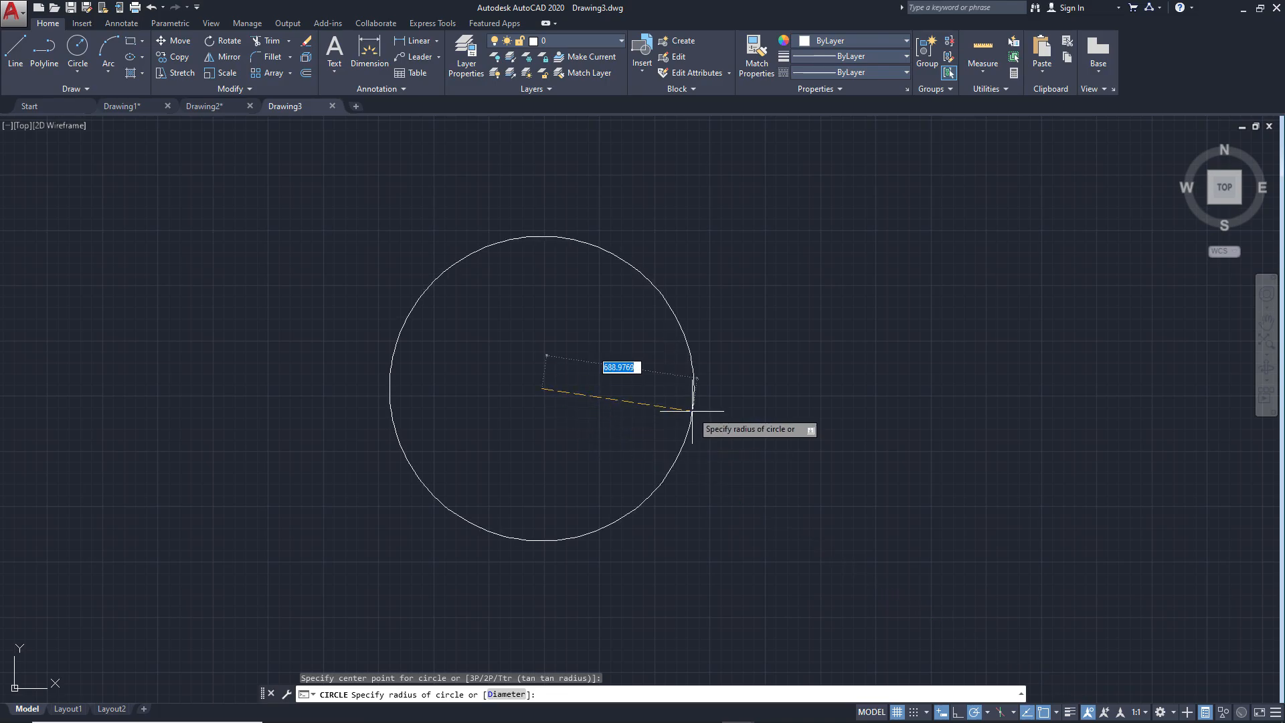
type("180")
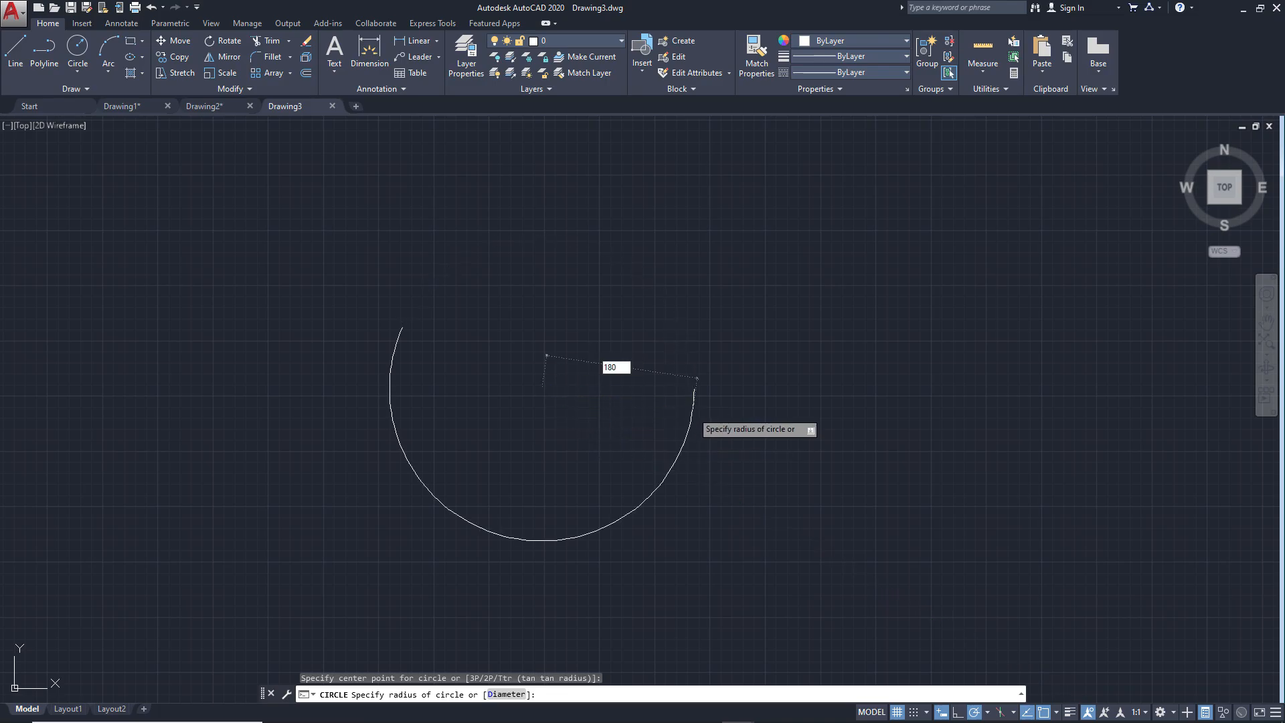
key("Return")
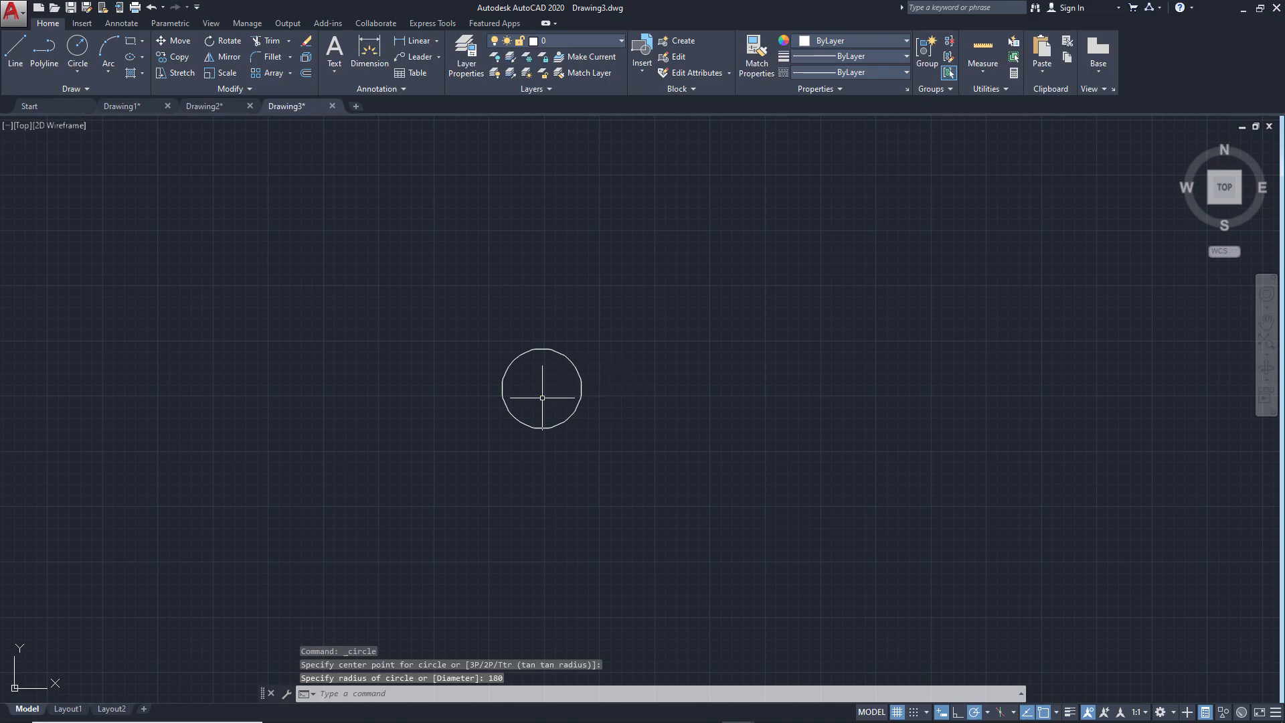
Draw a horizontal line from 90 below the circle's right quadrant across to its intersection with the circle's left side
scroll(544, 401, "up", 2)
scroll(544, 400, "up", 4)
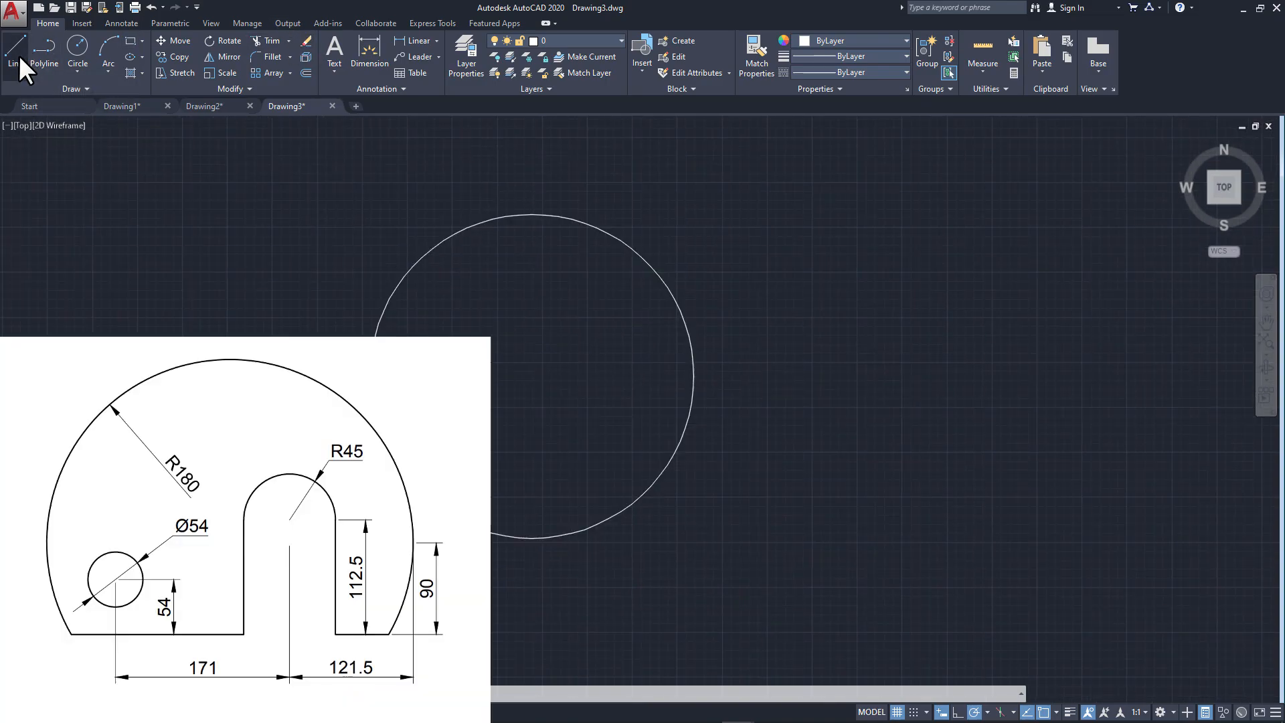
left_click(19, 55)
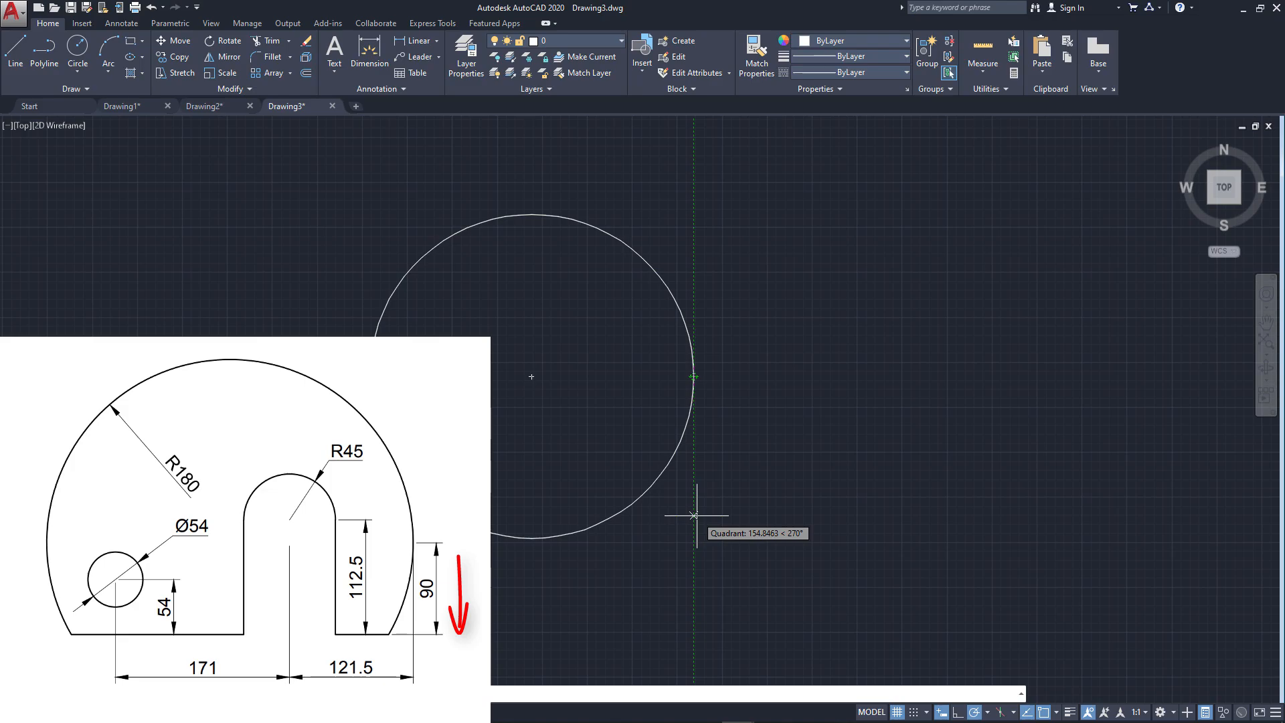
type("9")
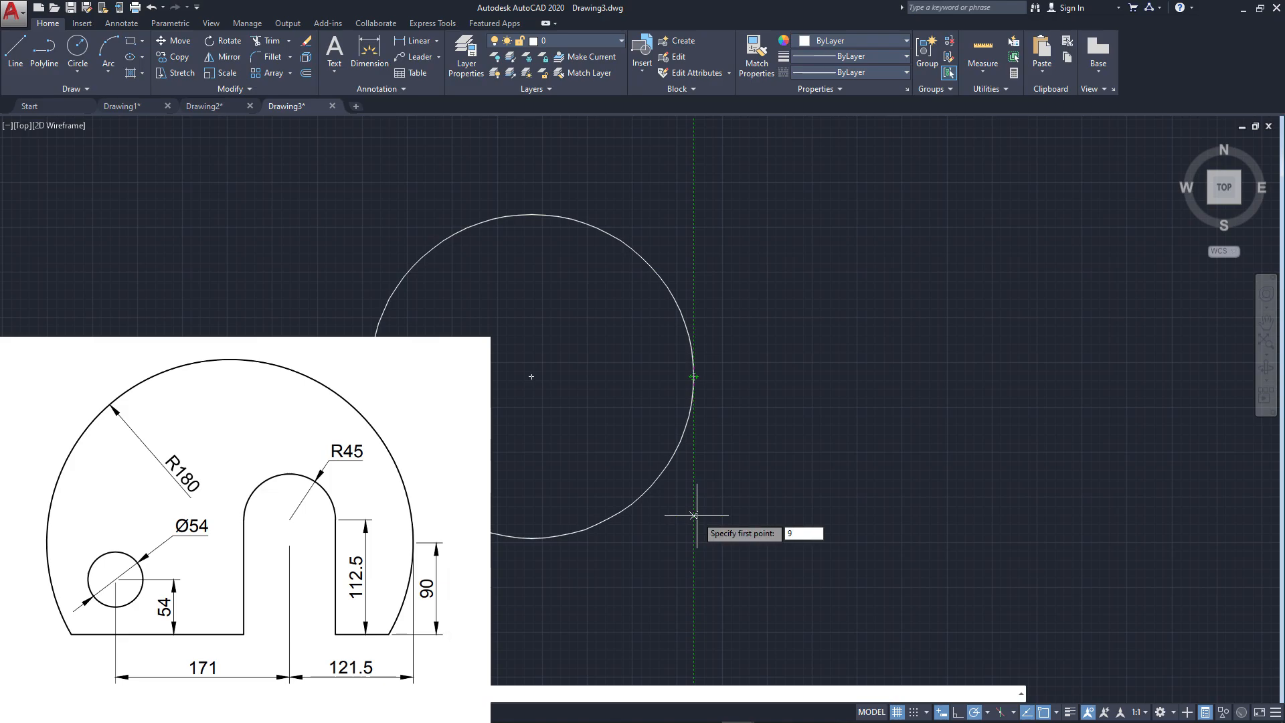
type("0")
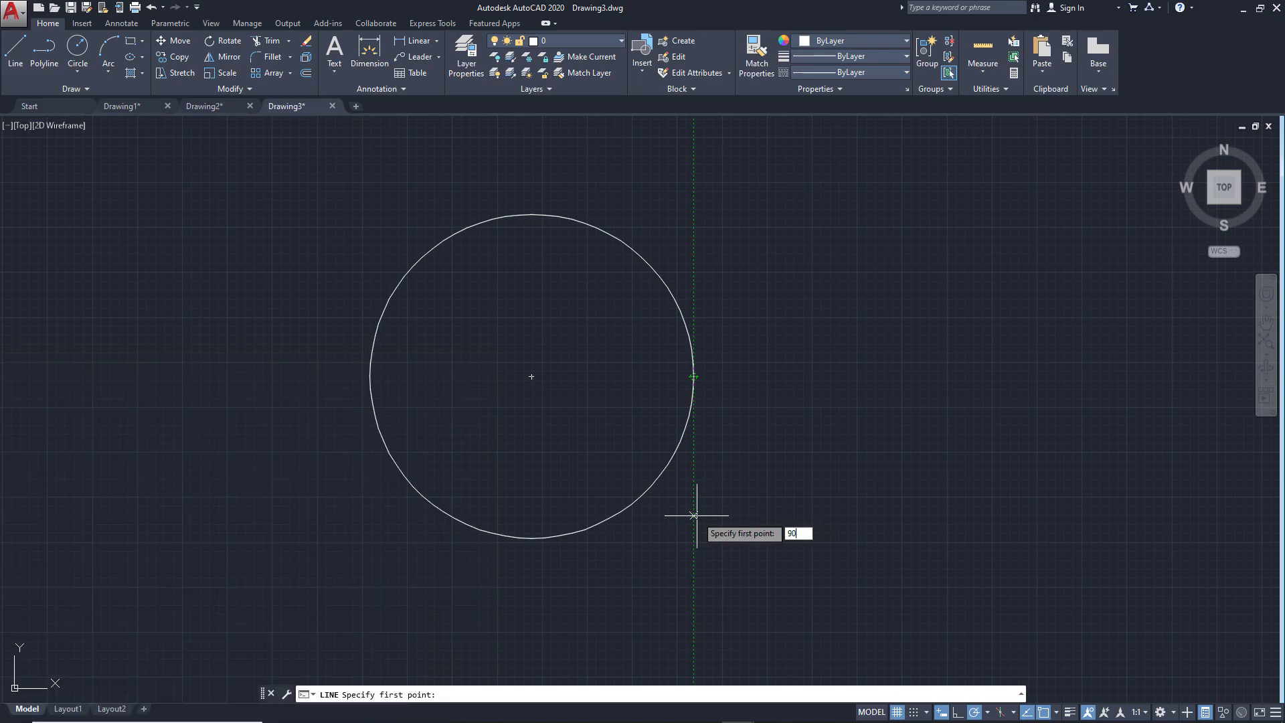
key("Return")
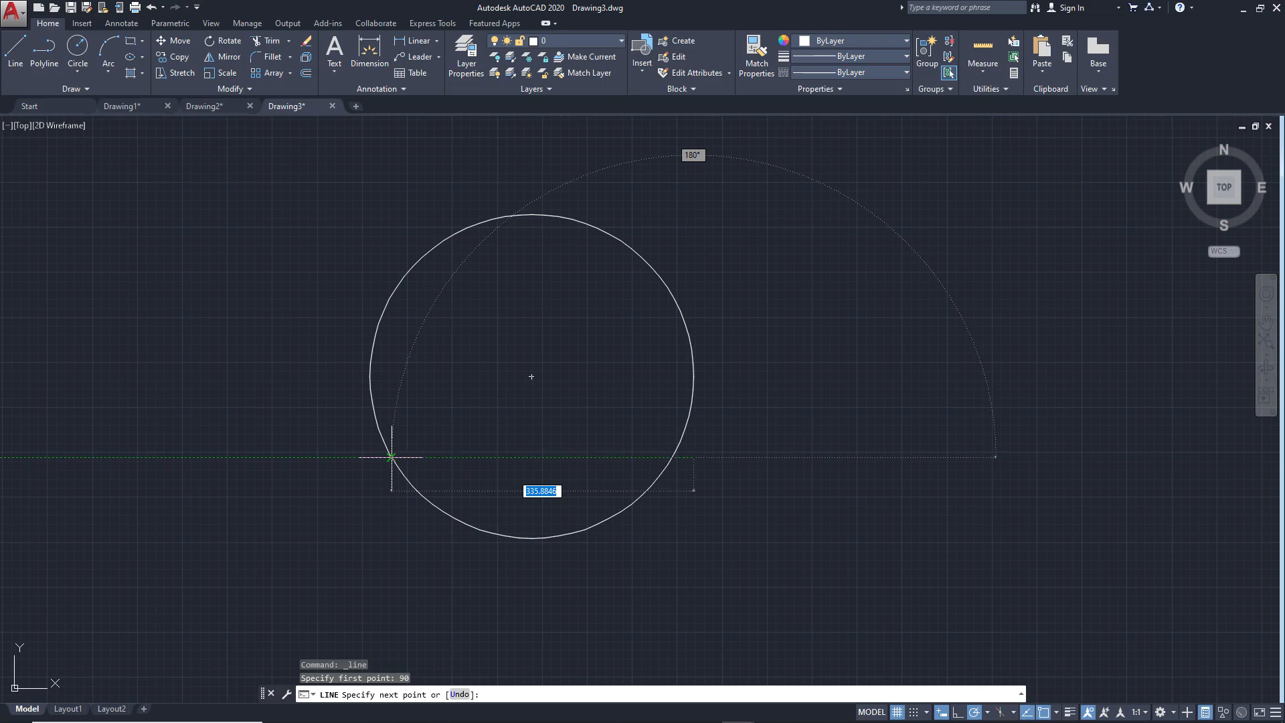
left_click(391, 457)
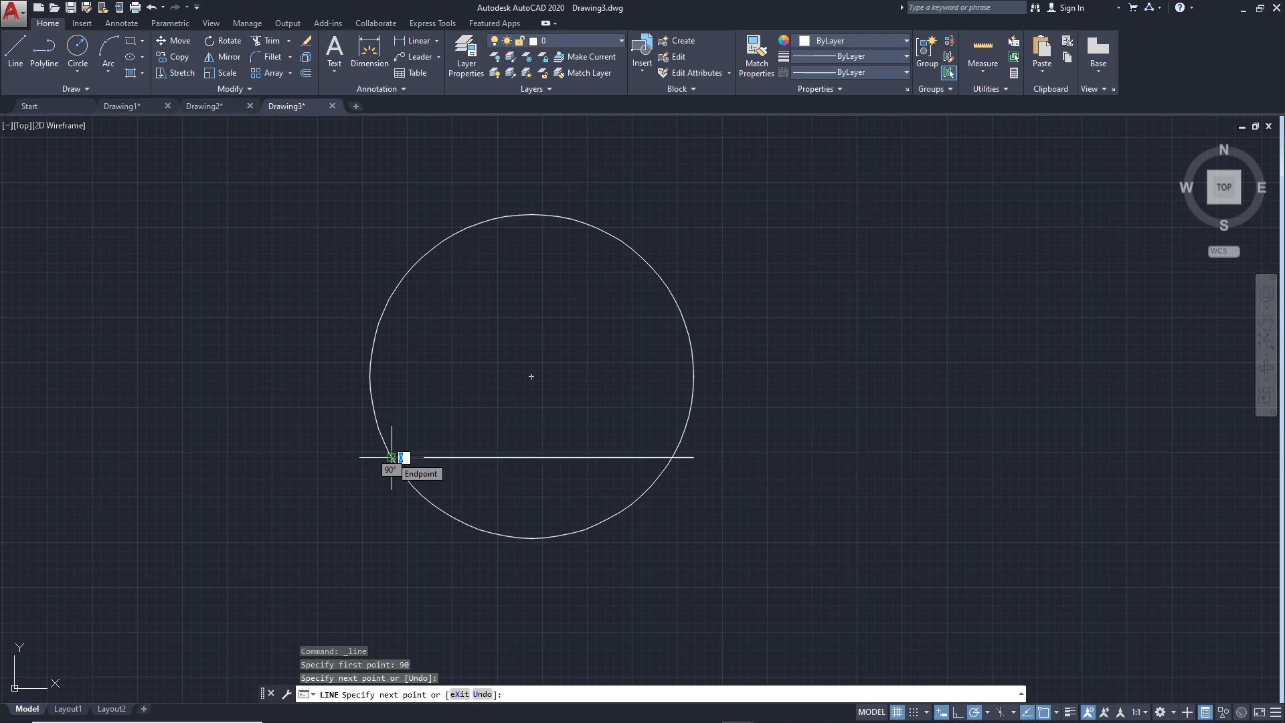
key("Return")
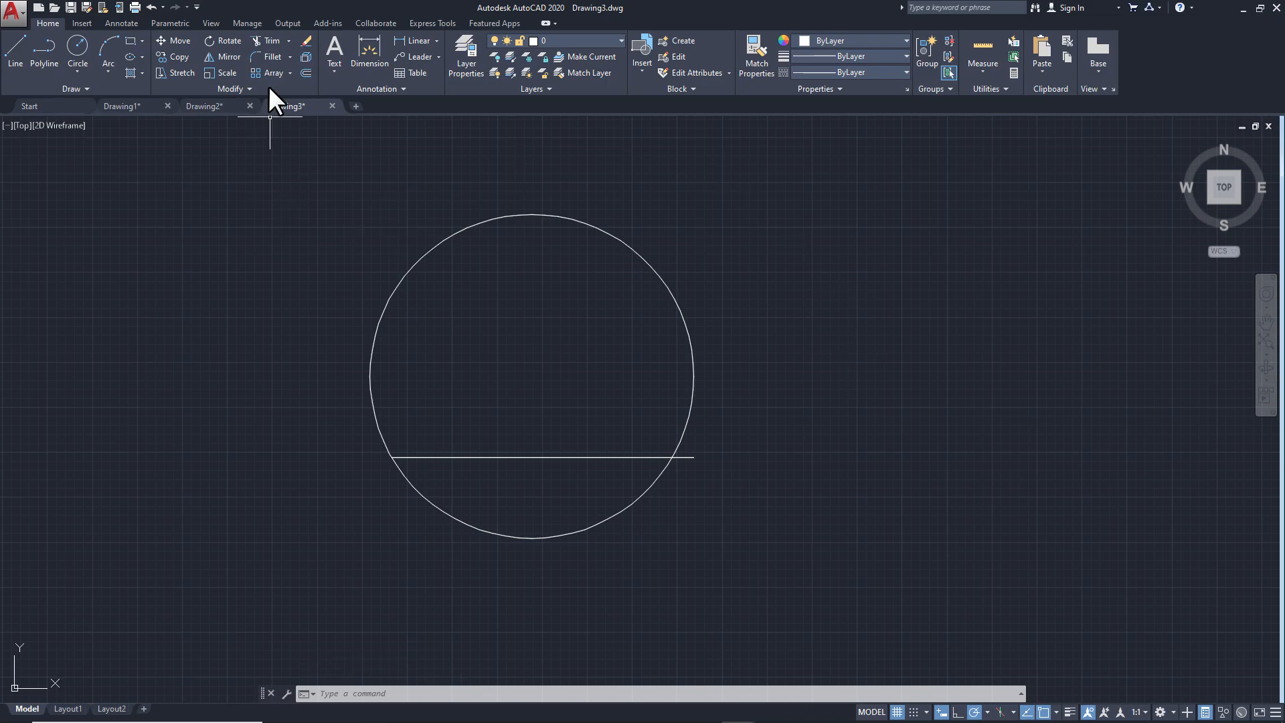
Trim the line's overhang beyond the circle and the arc below the line, using all objects as cutting edges
left_click(270, 40)
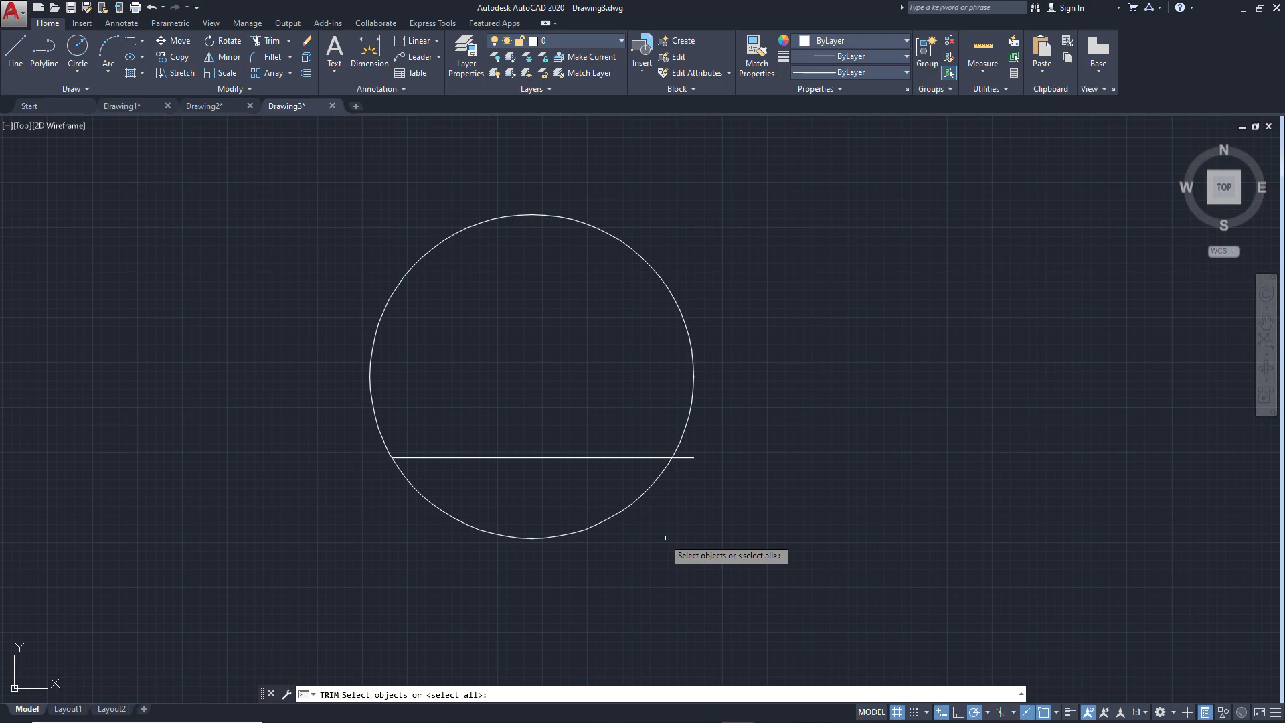
key("Return")
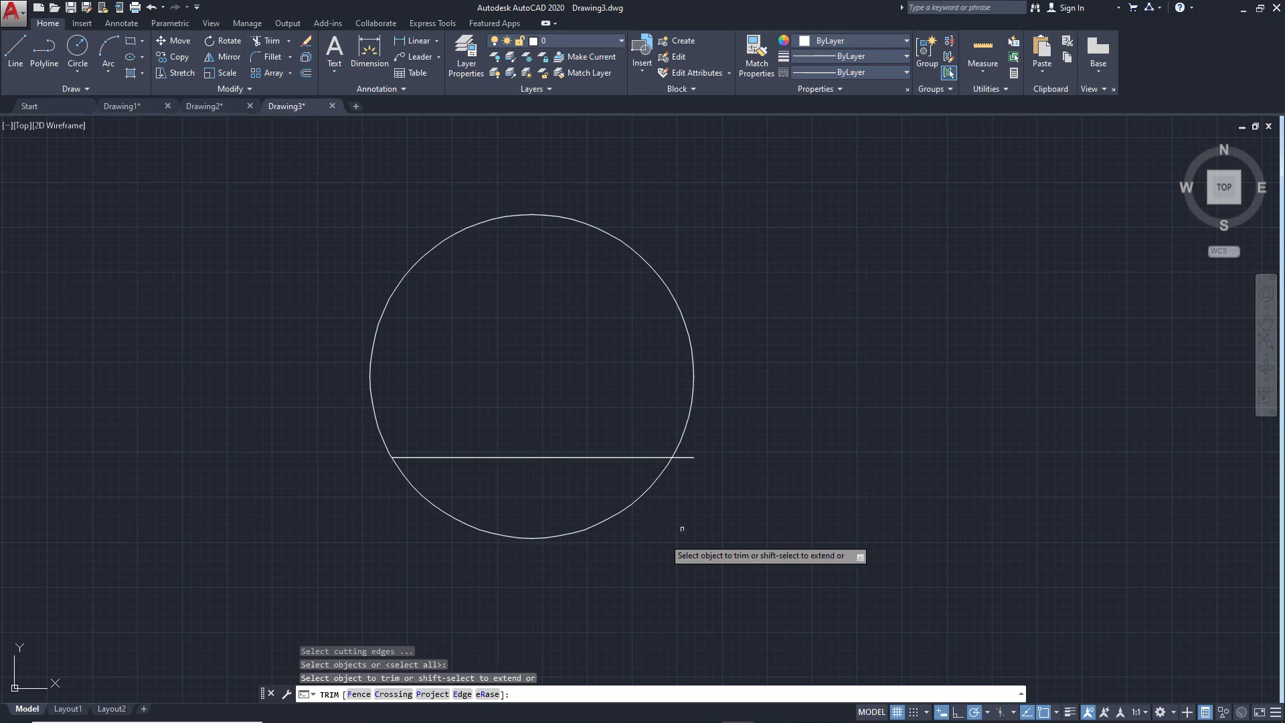
left_click(695, 455)
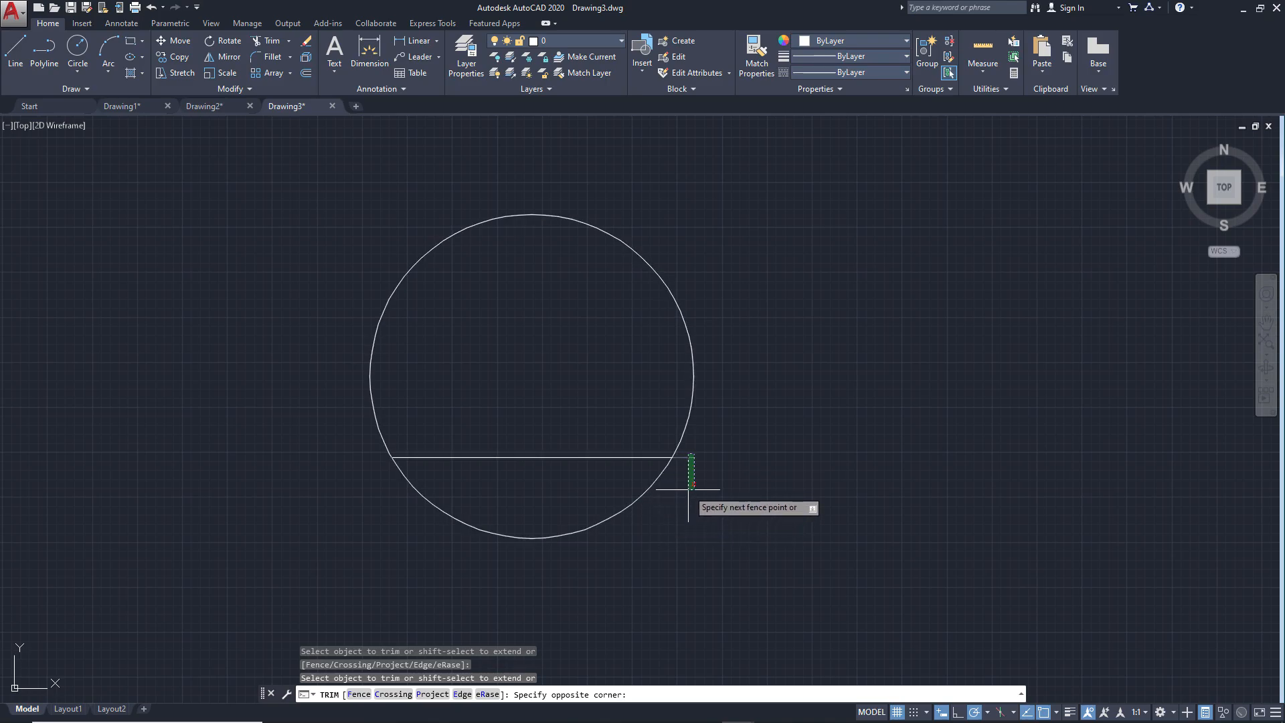
left_click(688, 489)
left_click(626, 516)
left_click(622, 498)
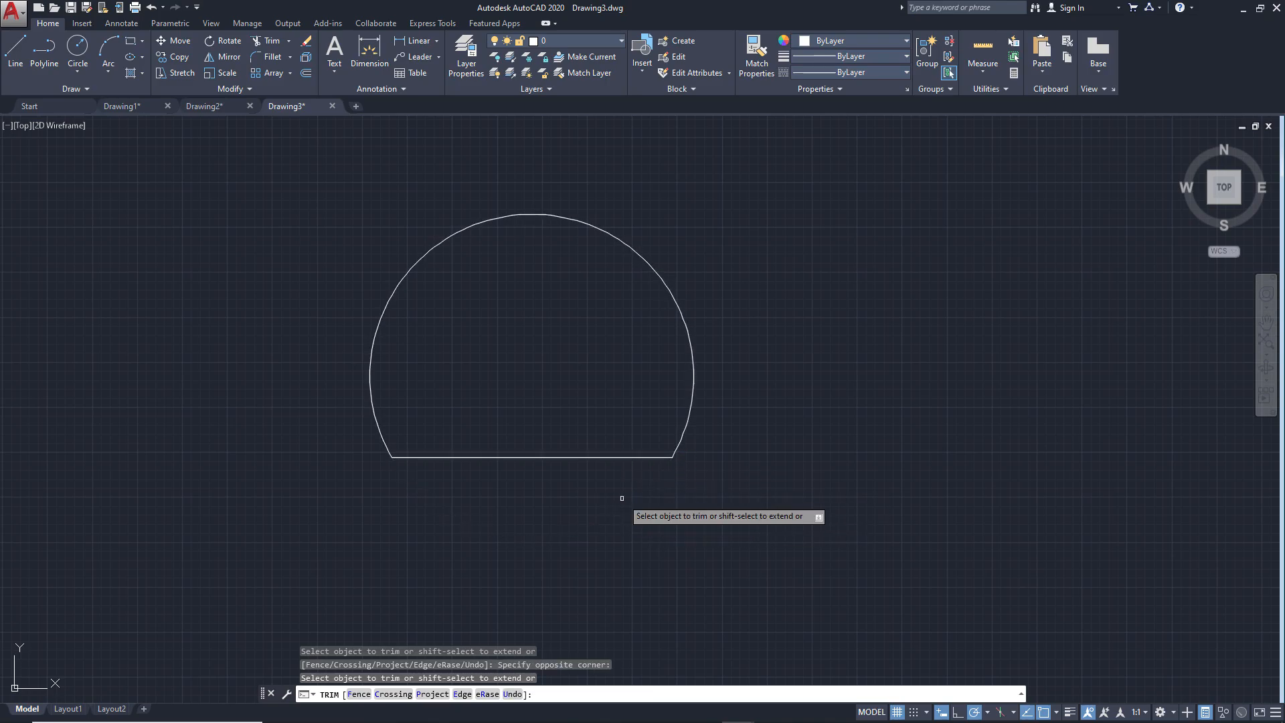
key("Return")
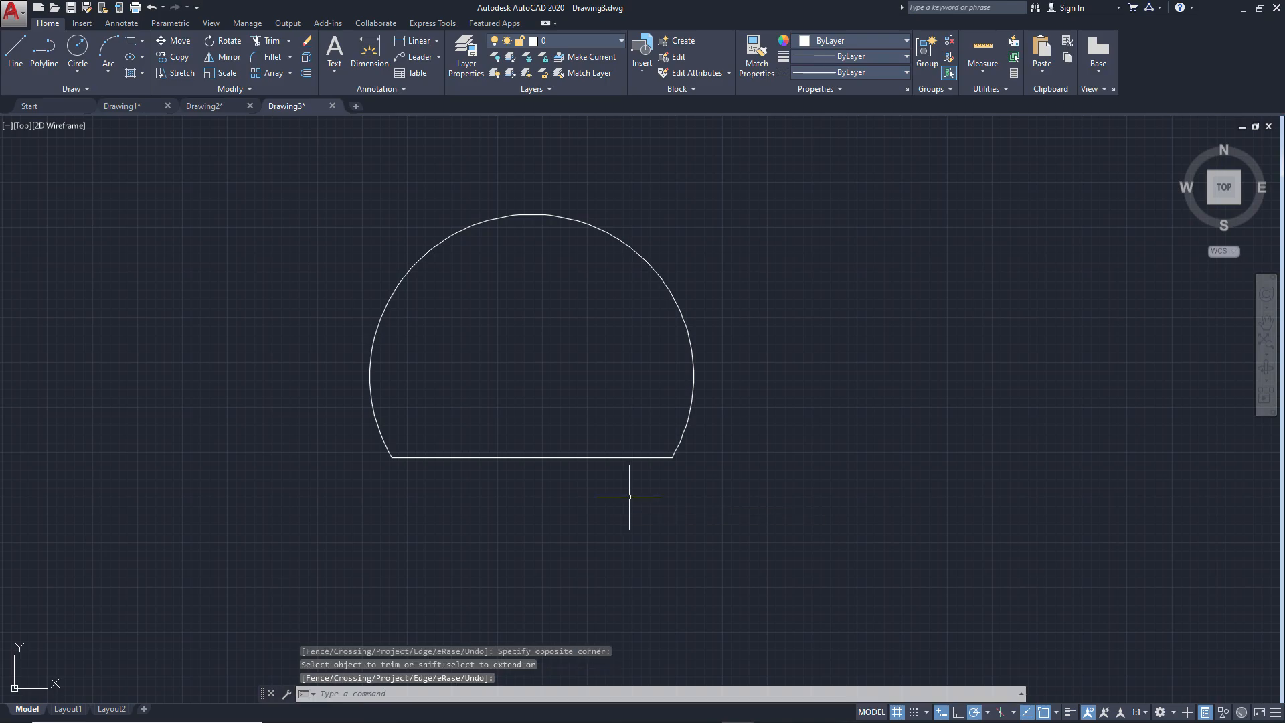
Check ex3.png and draw a vertical line about 182 long through the arc's right quadrant, ending near the base line's height
scroll(491, 387, "up", 2)
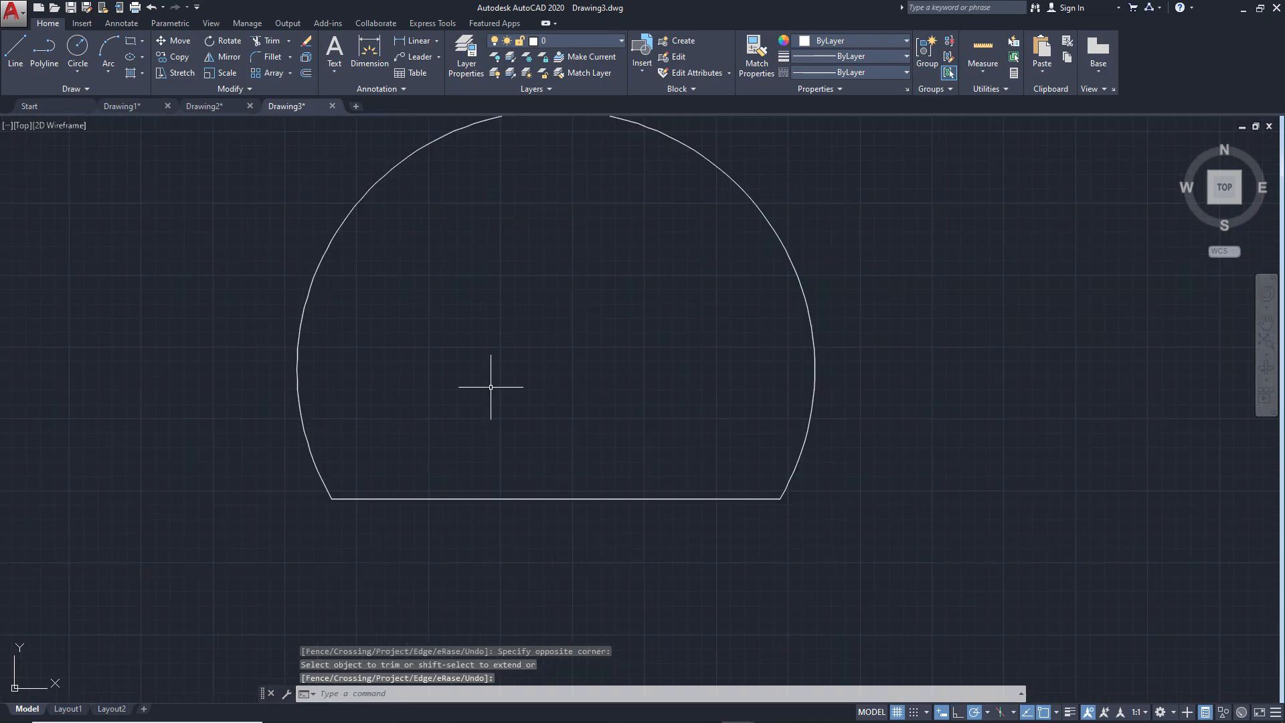
middle_click_drag(542, 393, 551, 441)
key("alt+Tab")
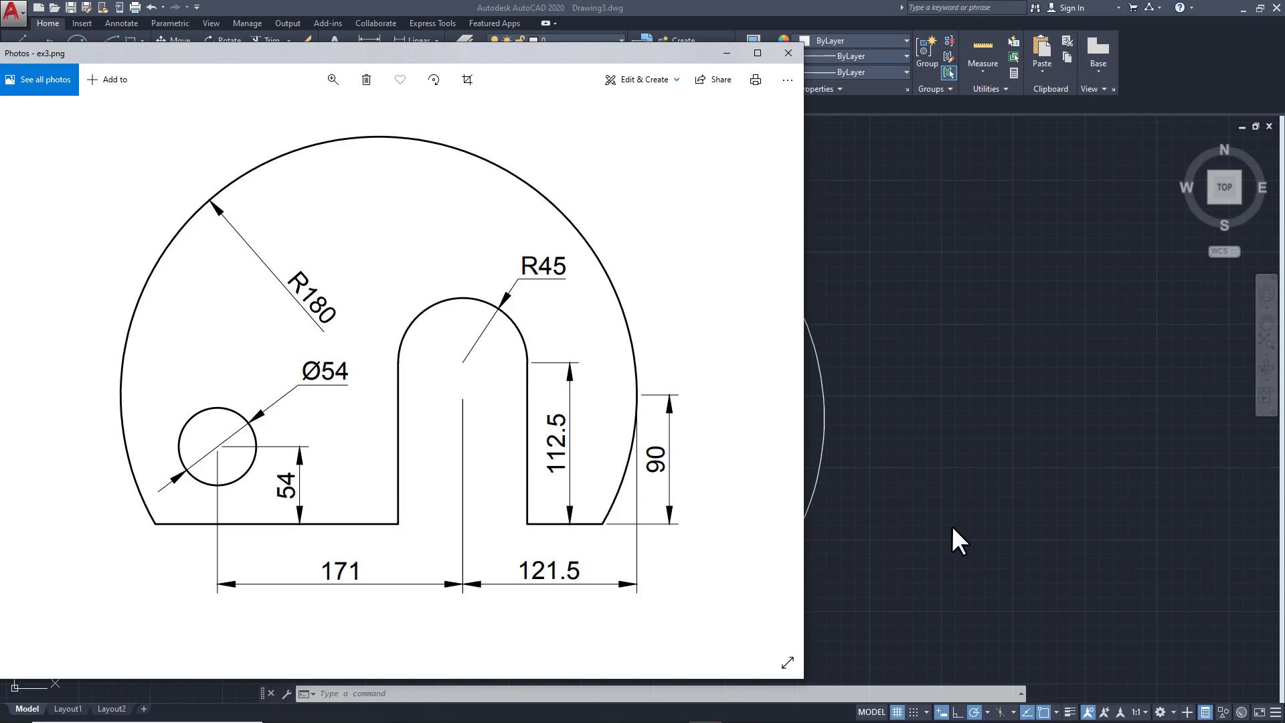
left_click(934, 481)
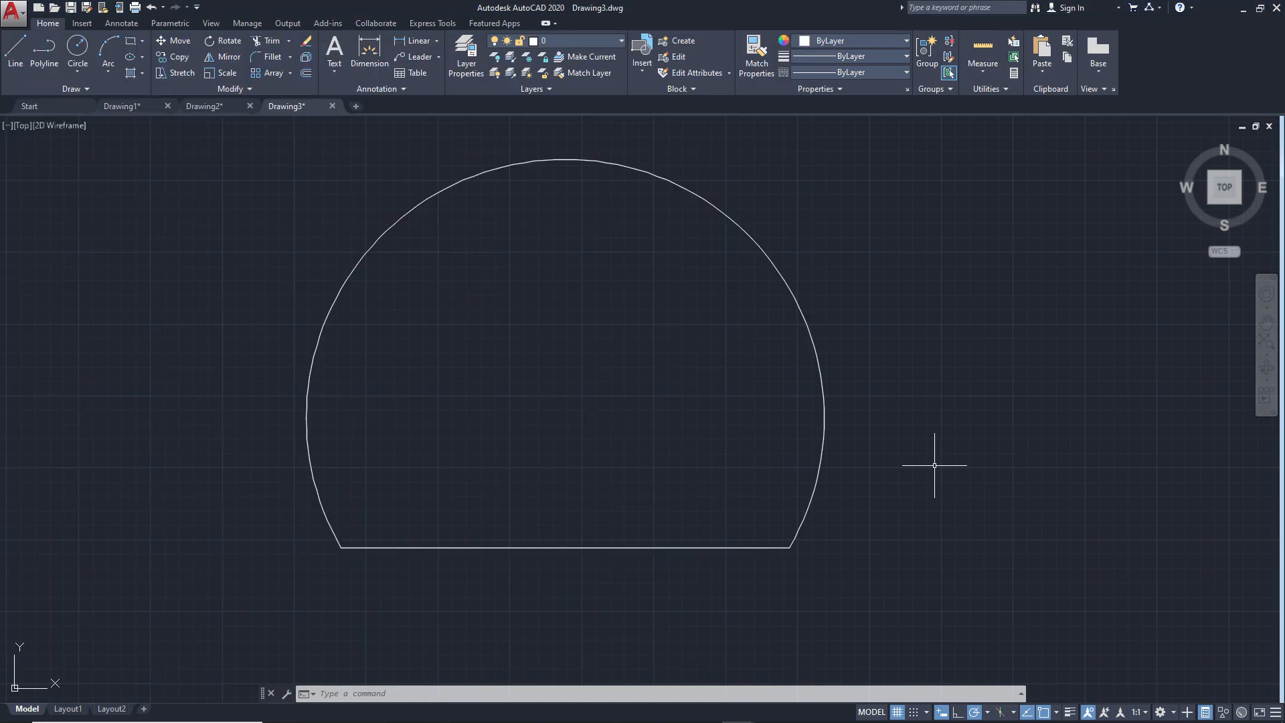
left_click(17, 57)
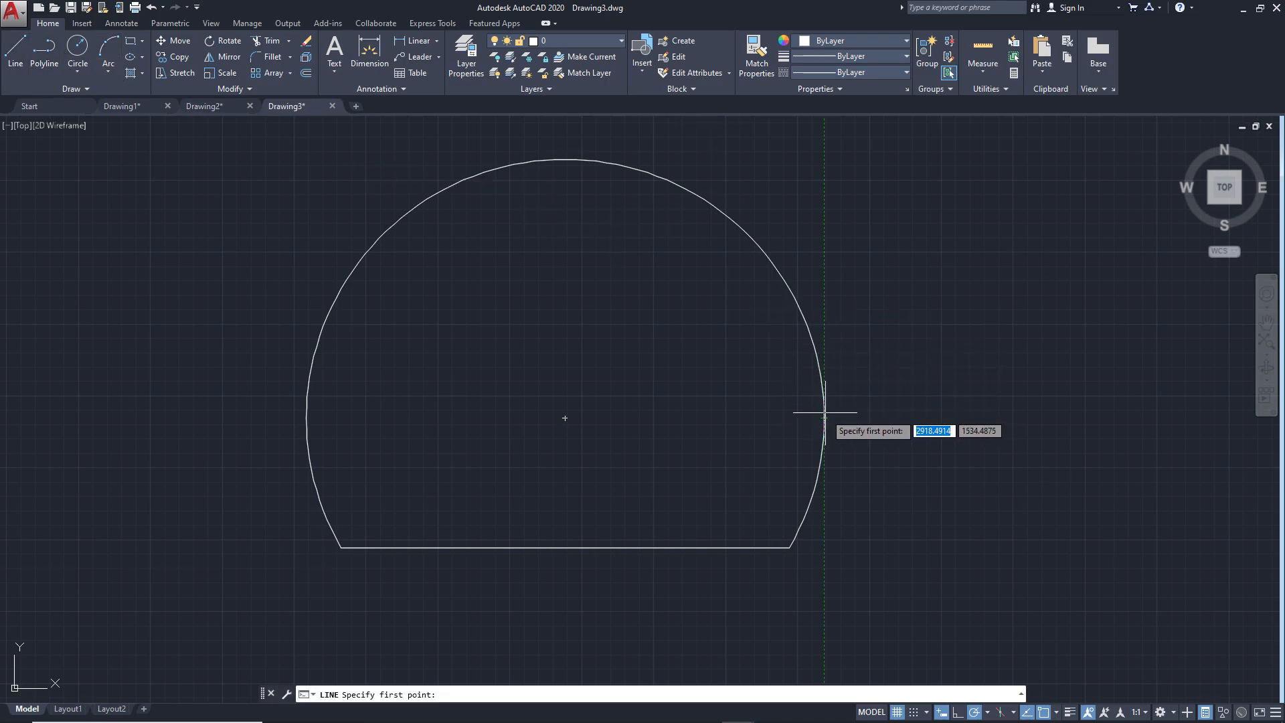
left_click(825, 282)
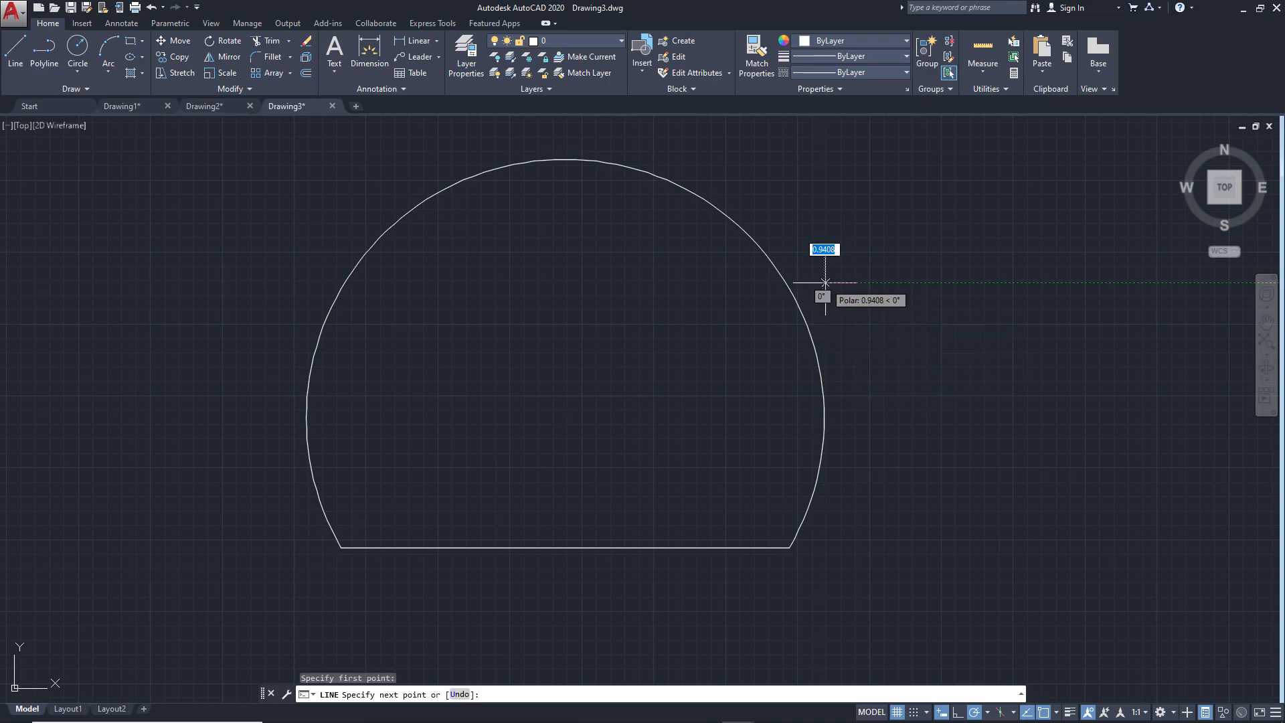
left_click(824, 546)
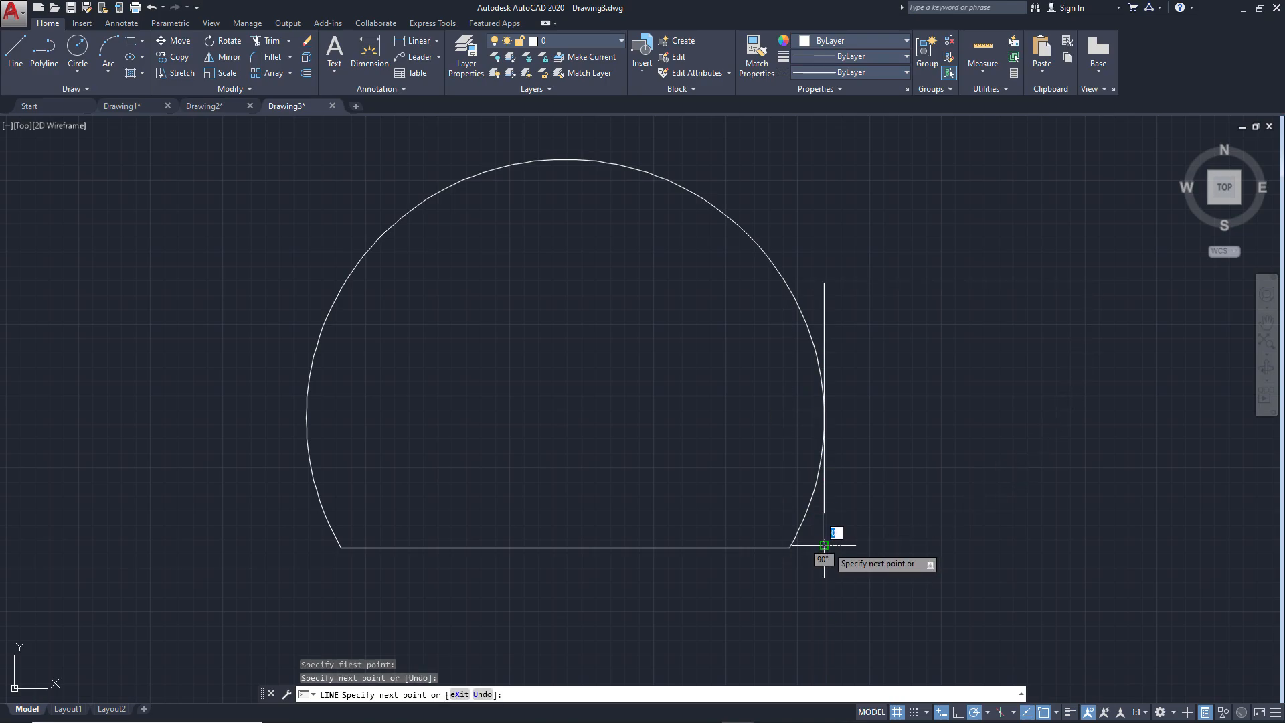
key("Return")
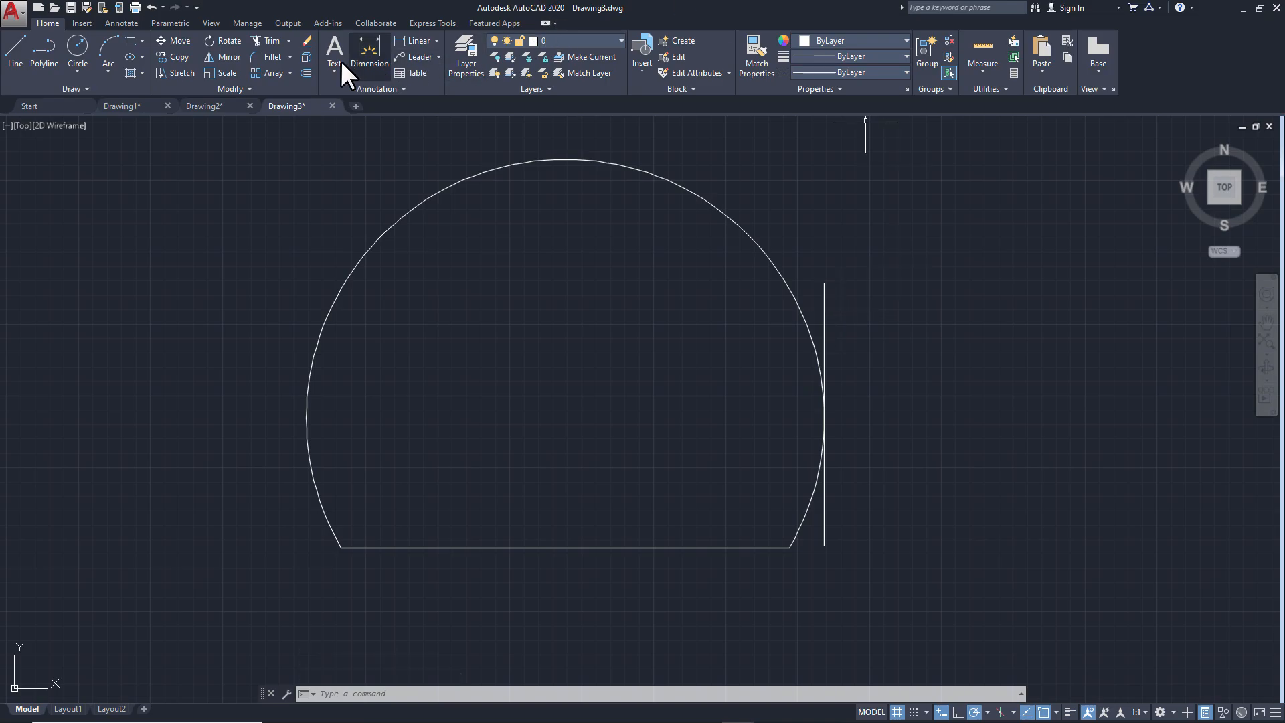
Offset the vertical line at the arc's right quadrant by 121.5 towards the inside of the outline
left_click(307, 72)
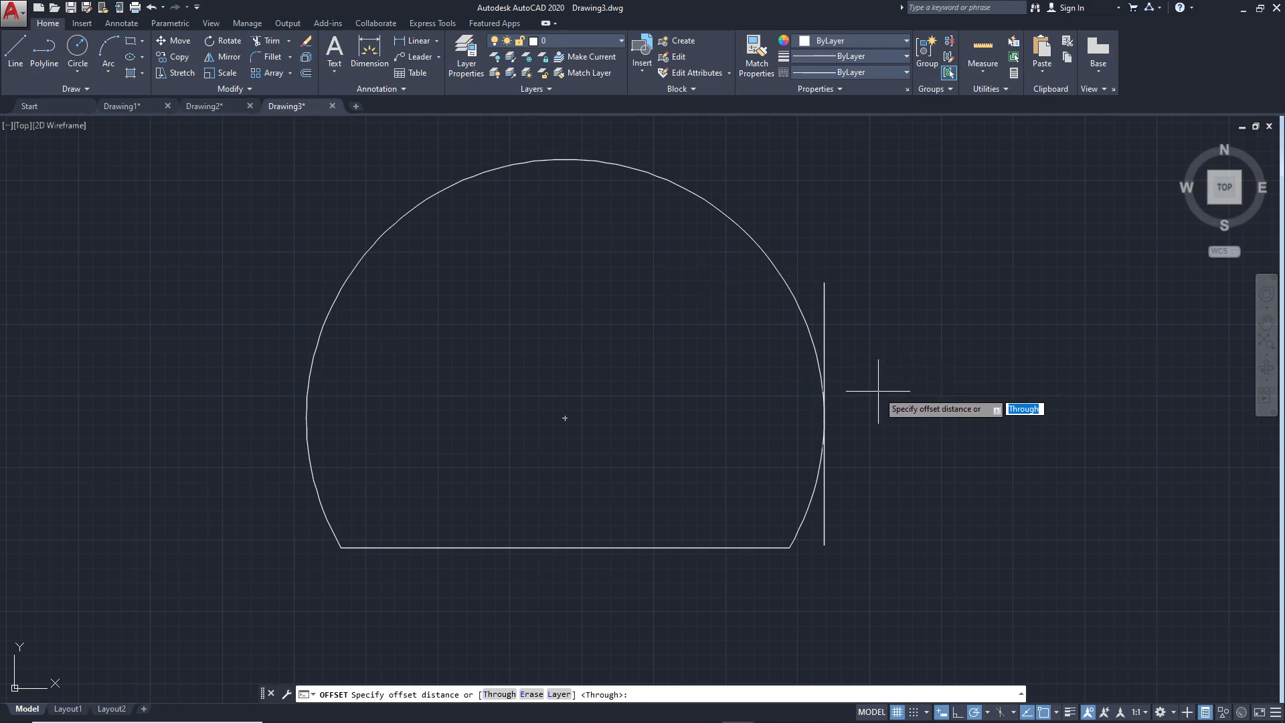
type("121.5")
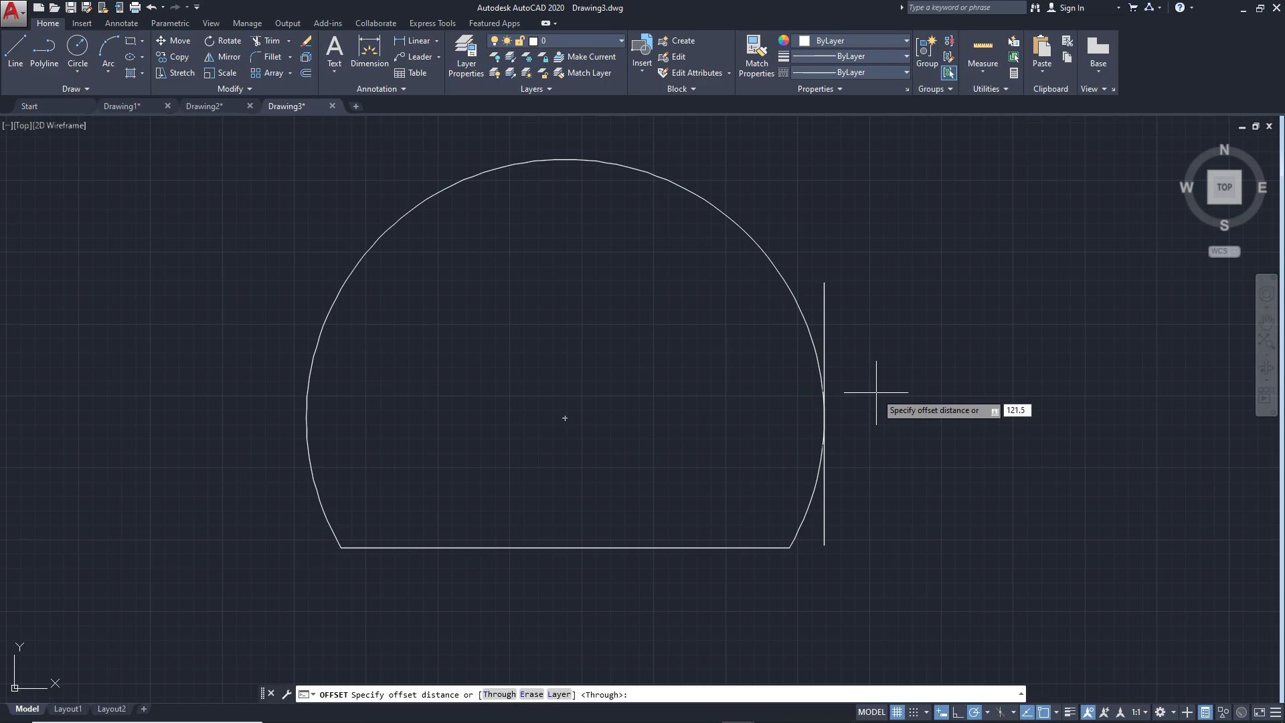
key("Return")
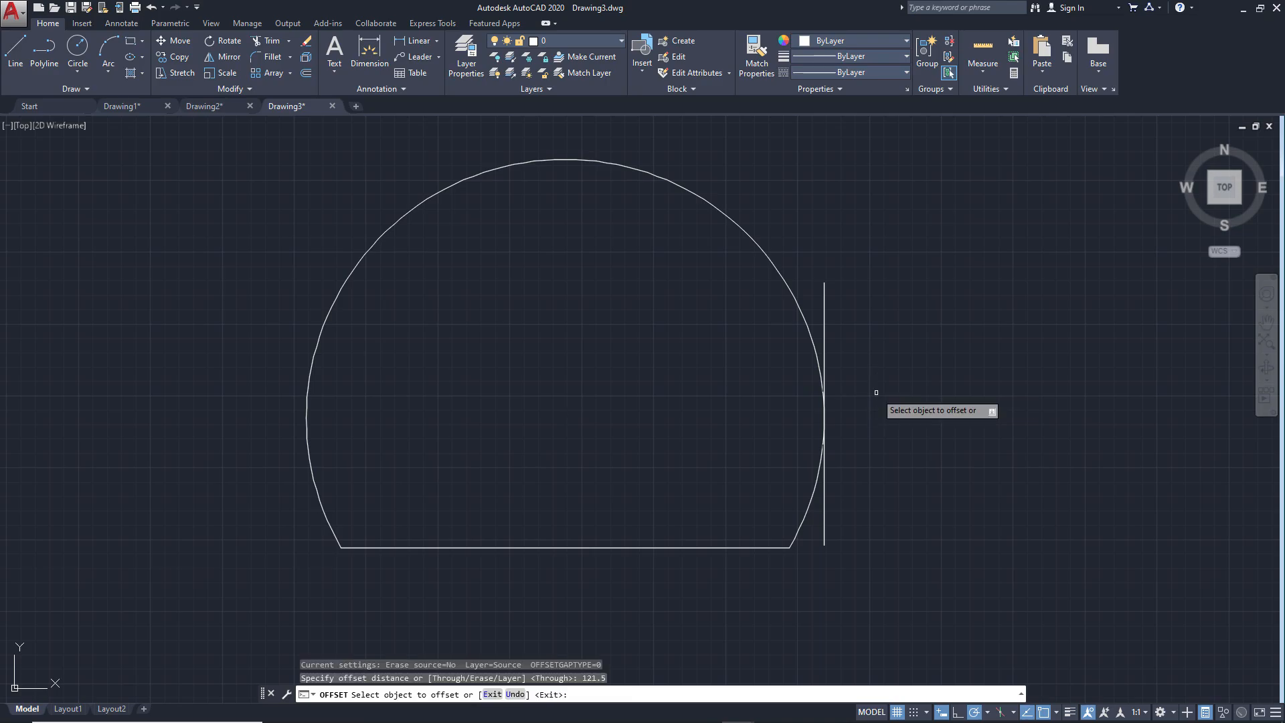
left_click(824, 330)
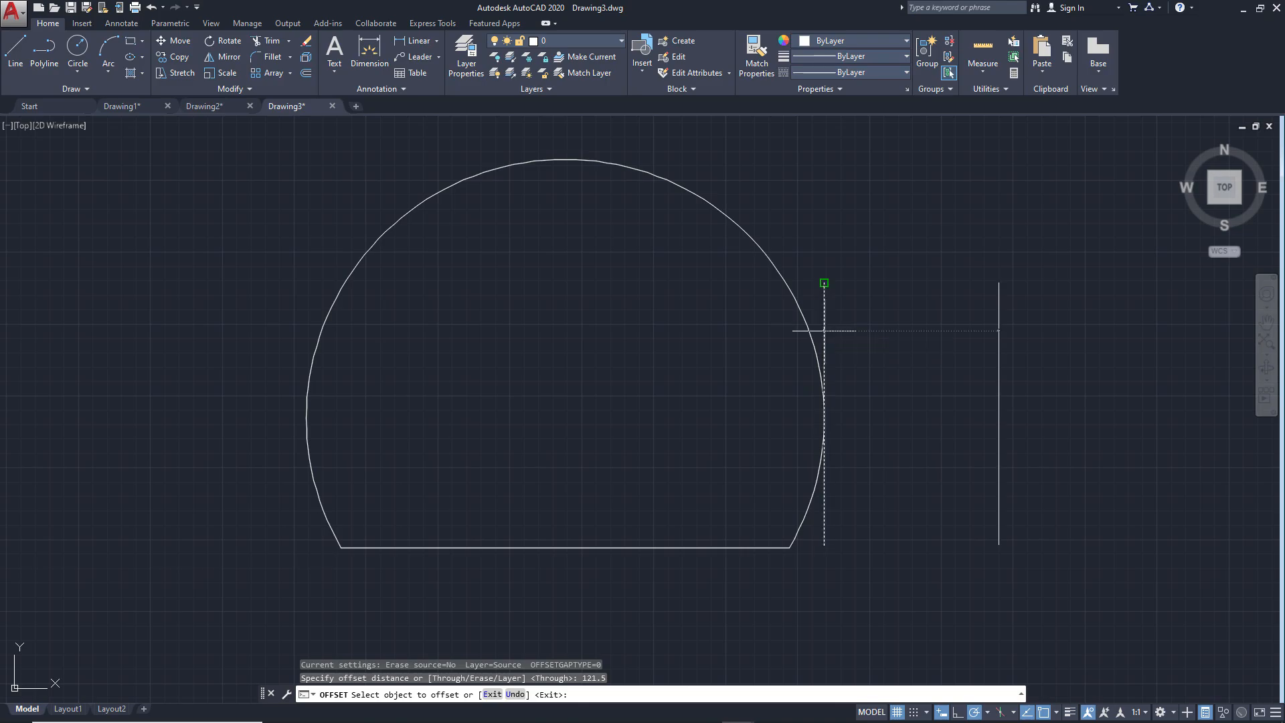
left_click(623, 349)
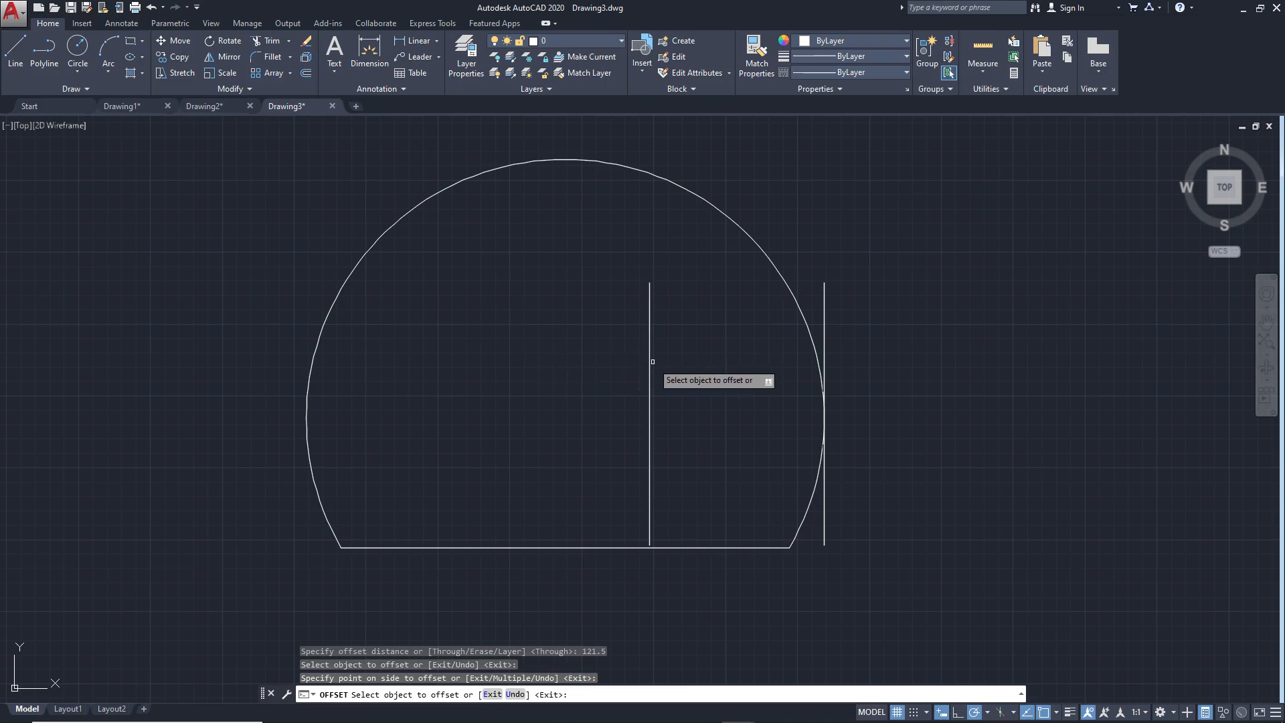
Offset the new vertical line inside the outline by 171 to the left, for the small hole's centre
left_click(649, 364)
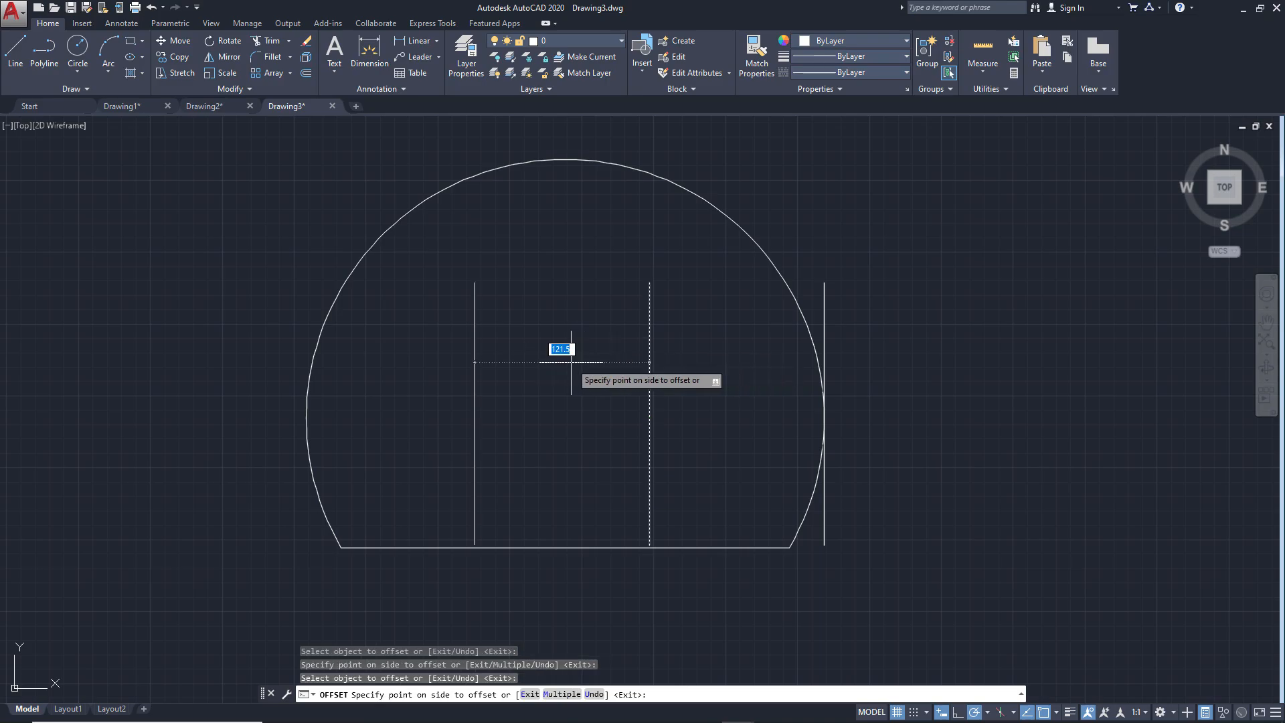
type("171")
key("Return")
key("Return")
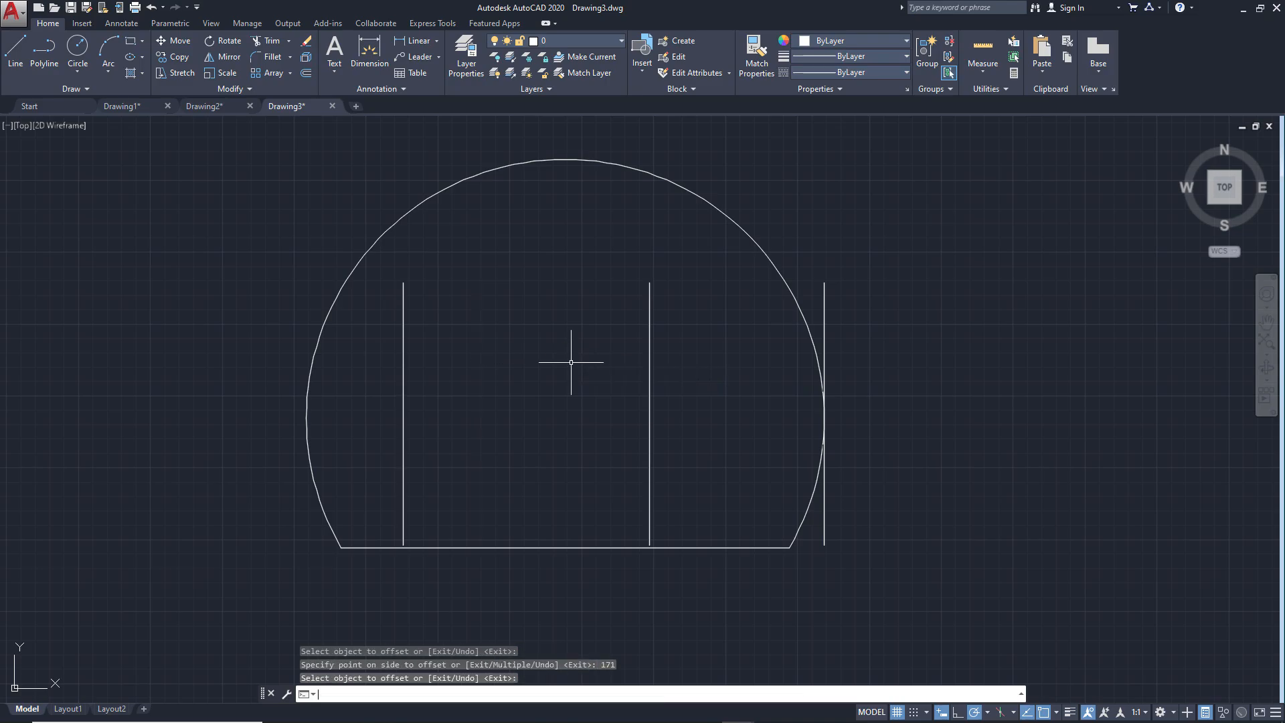
Check the height dimensions in ex3.png and offset the base line 54 upwards in the AutoCAD drawing
key("alt+Tab")
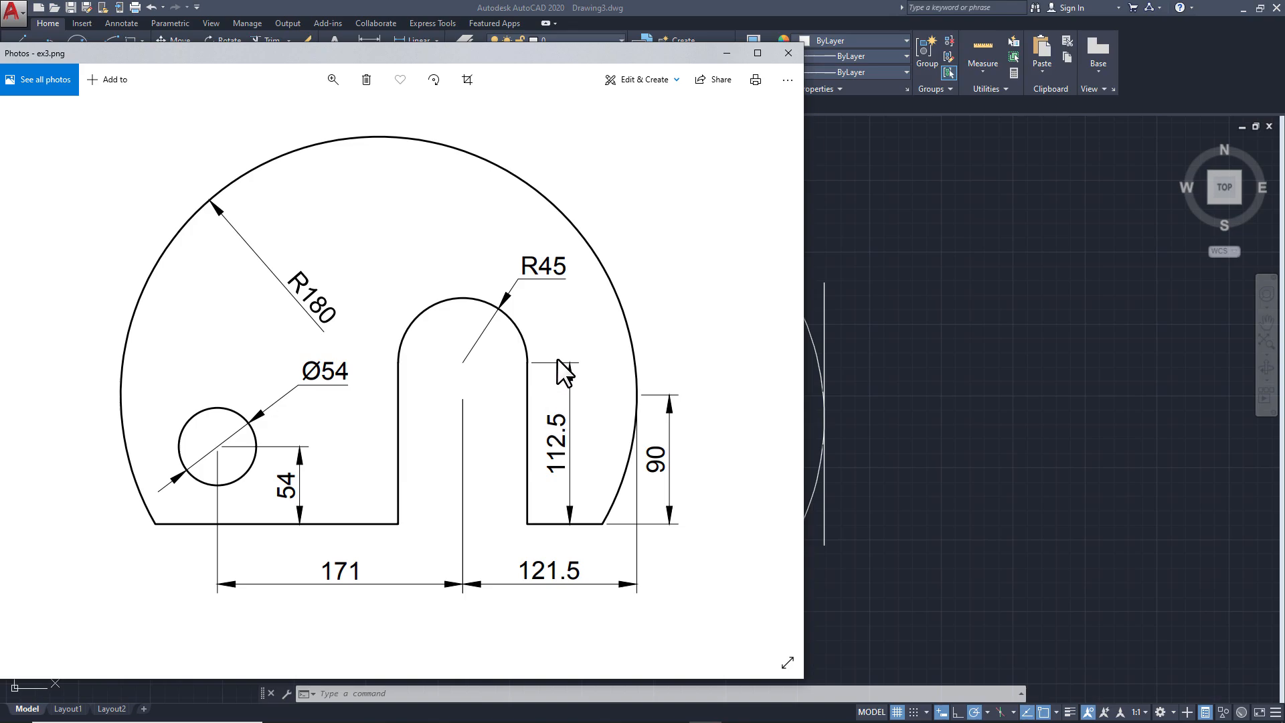
left_click(897, 424)
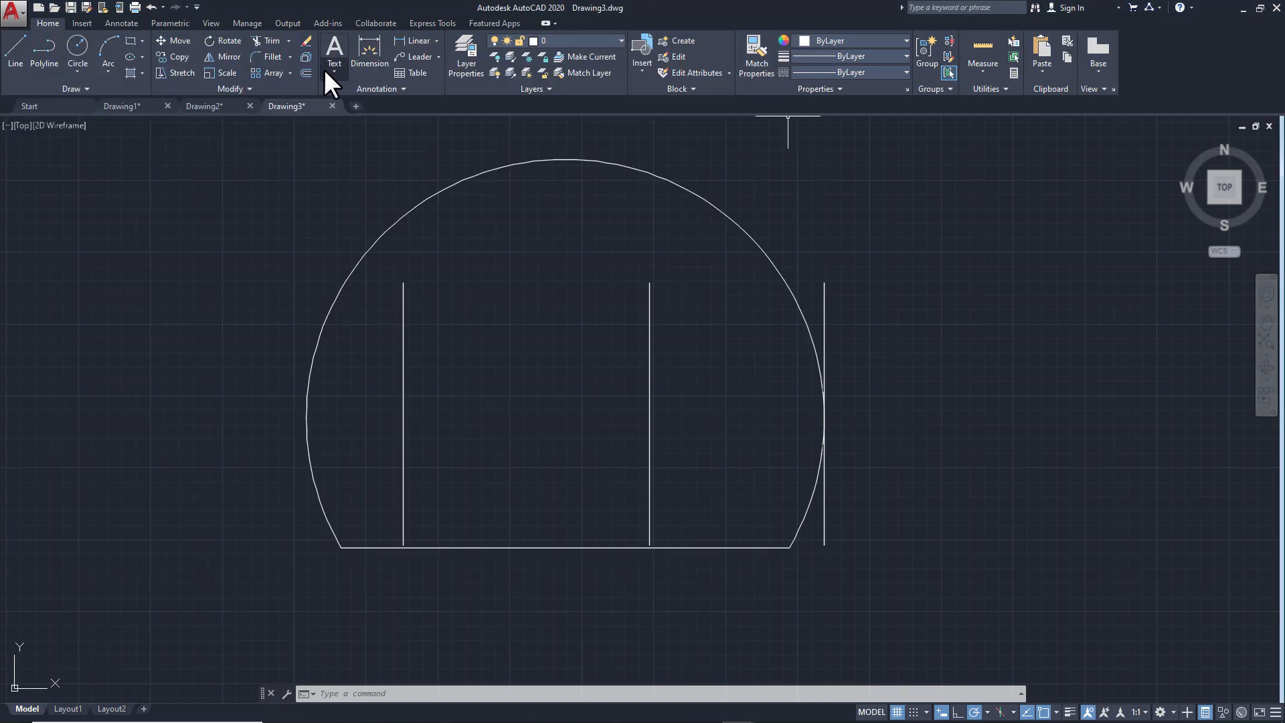
left_click(306, 72)
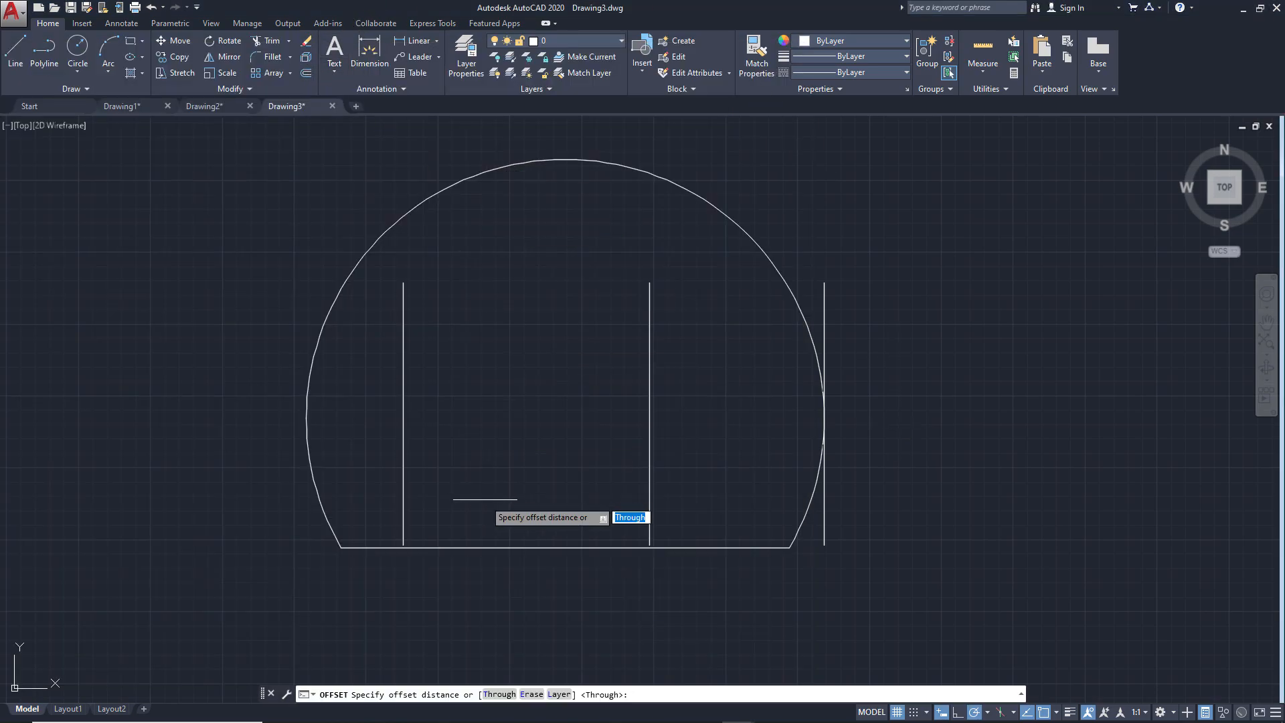
type("5")
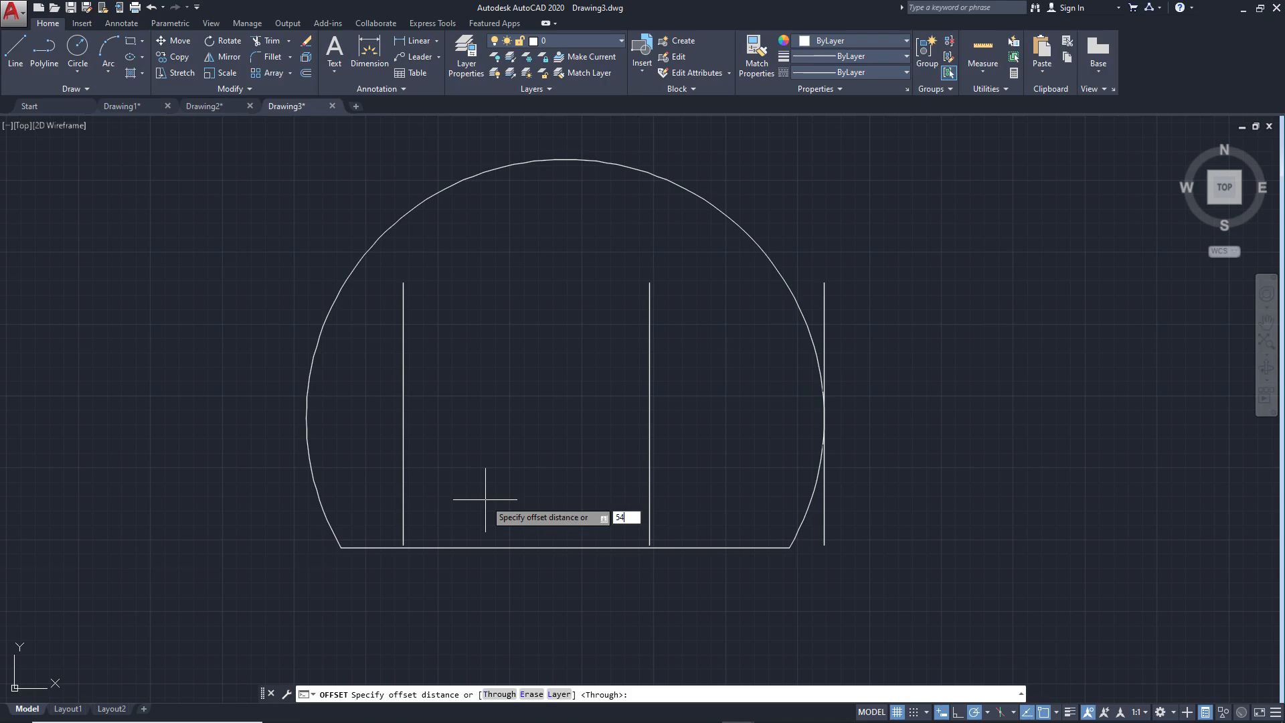
type("4")
key("Return")
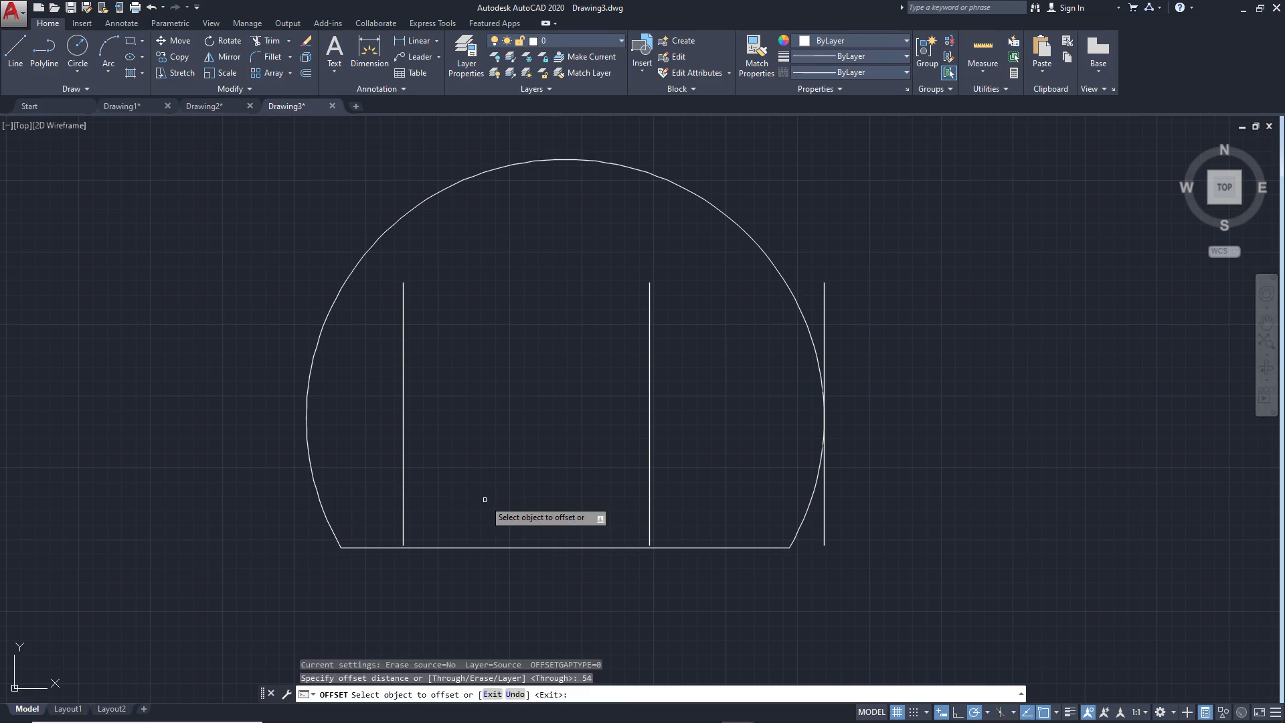
left_click(462, 548)
left_click(474, 439)
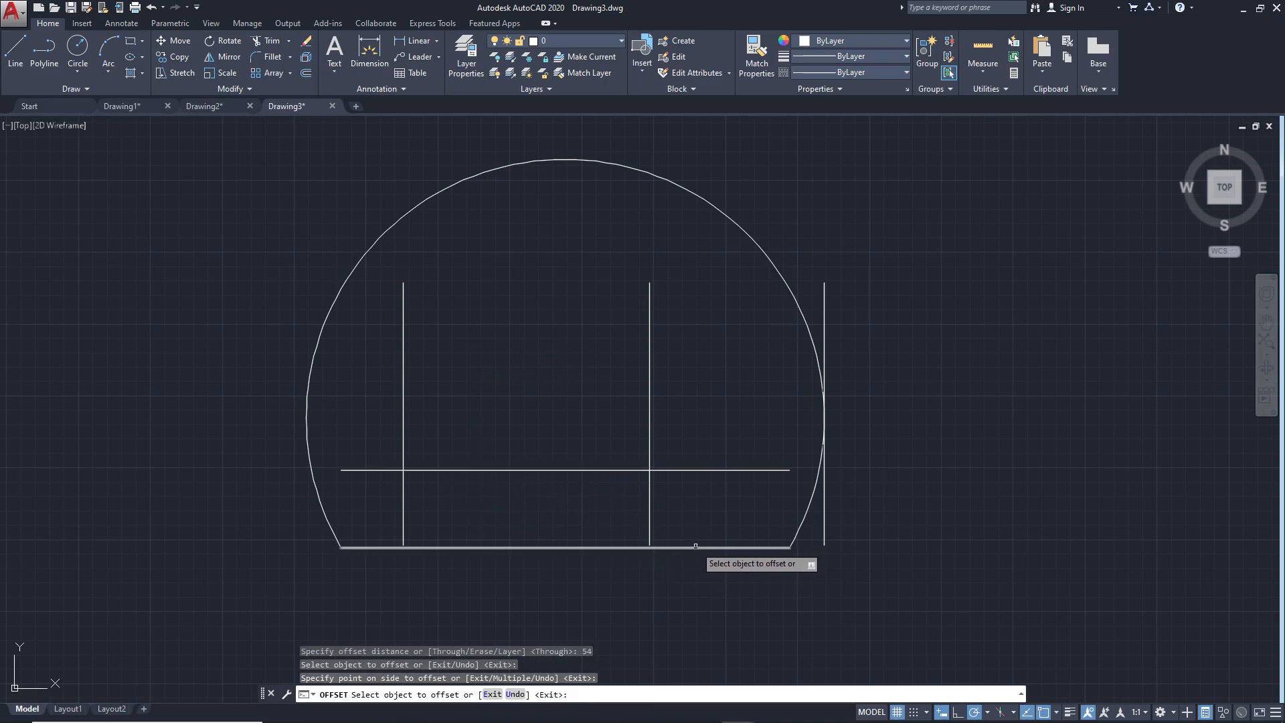
Offset the base line 112.5 upwards to mark the height of the slot arc's centre
left_click(697, 546)
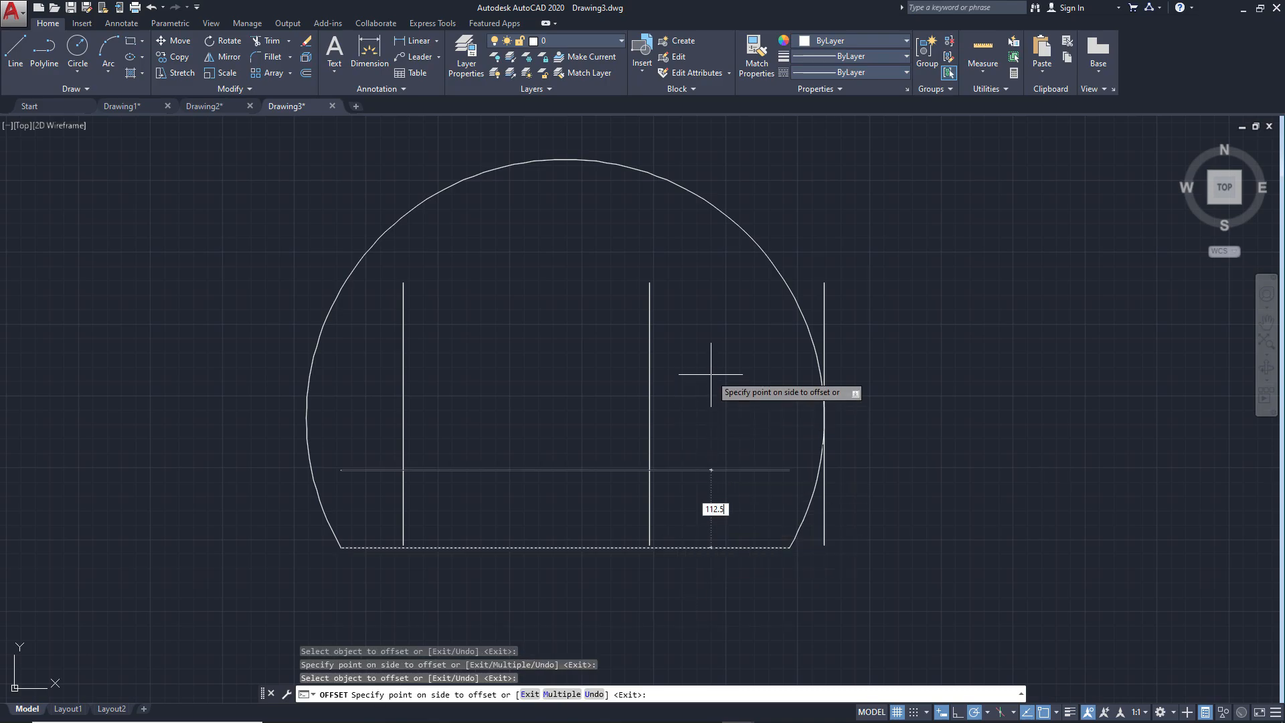
type("112.5")
key("Return")
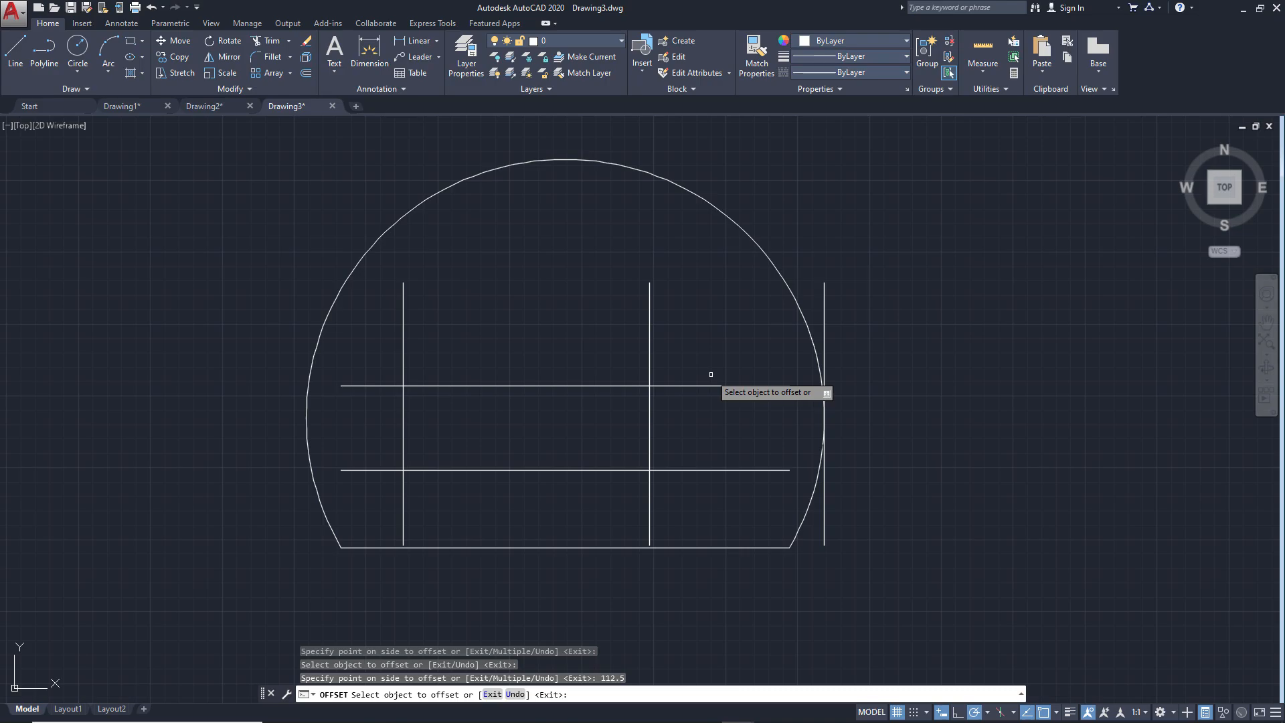
key("Return")
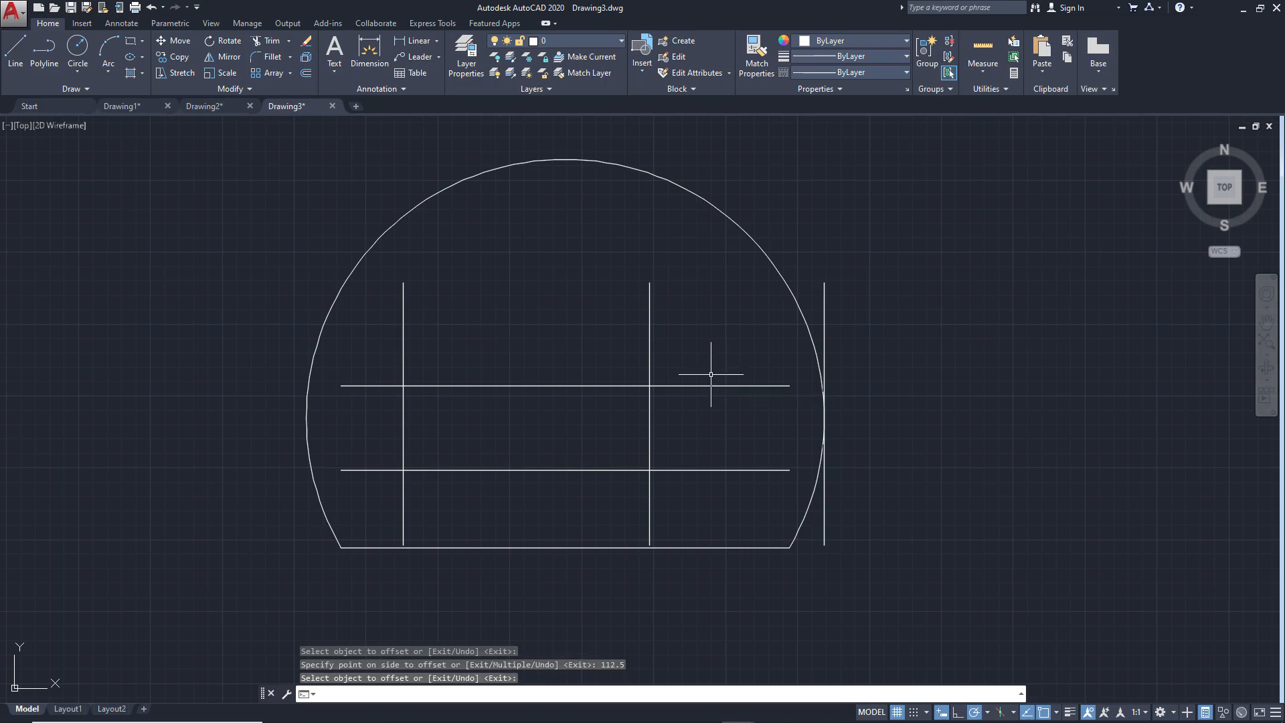
Check ex3.png and draw a circle of radius 45 where the upper horizontal line crosses the middle vertical line
key("alt+Tab")
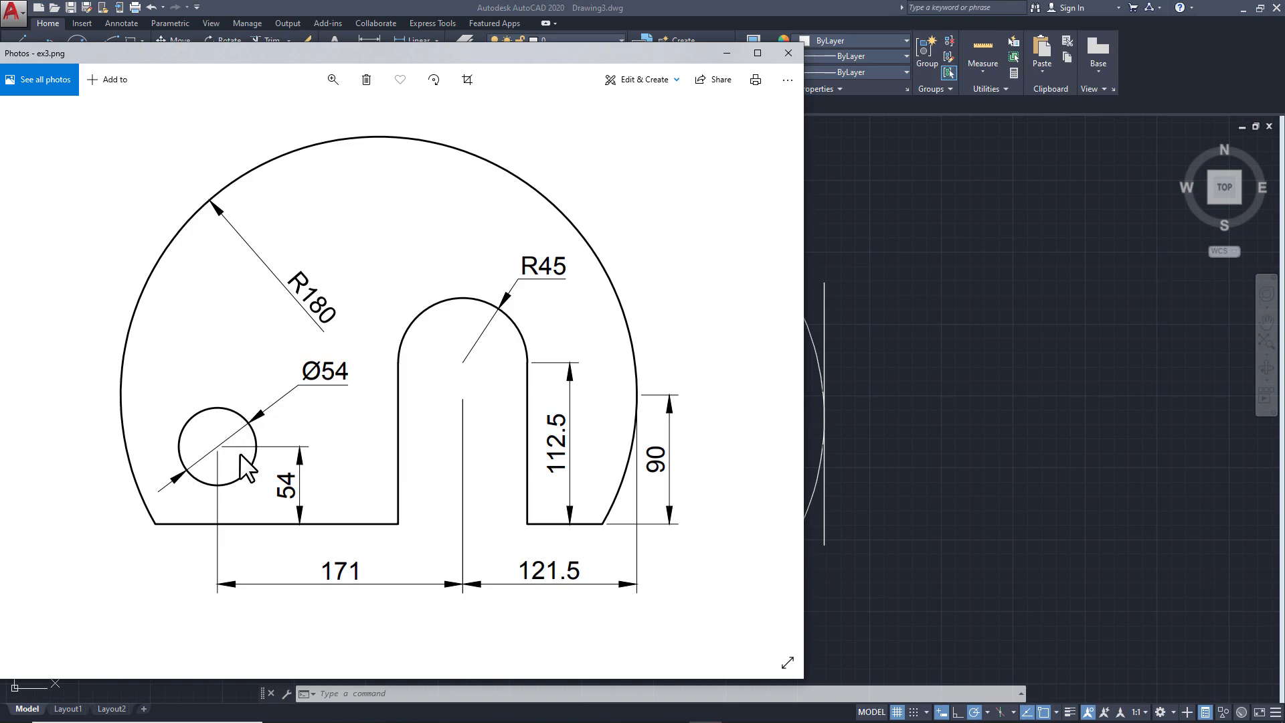
left_click(902, 393)
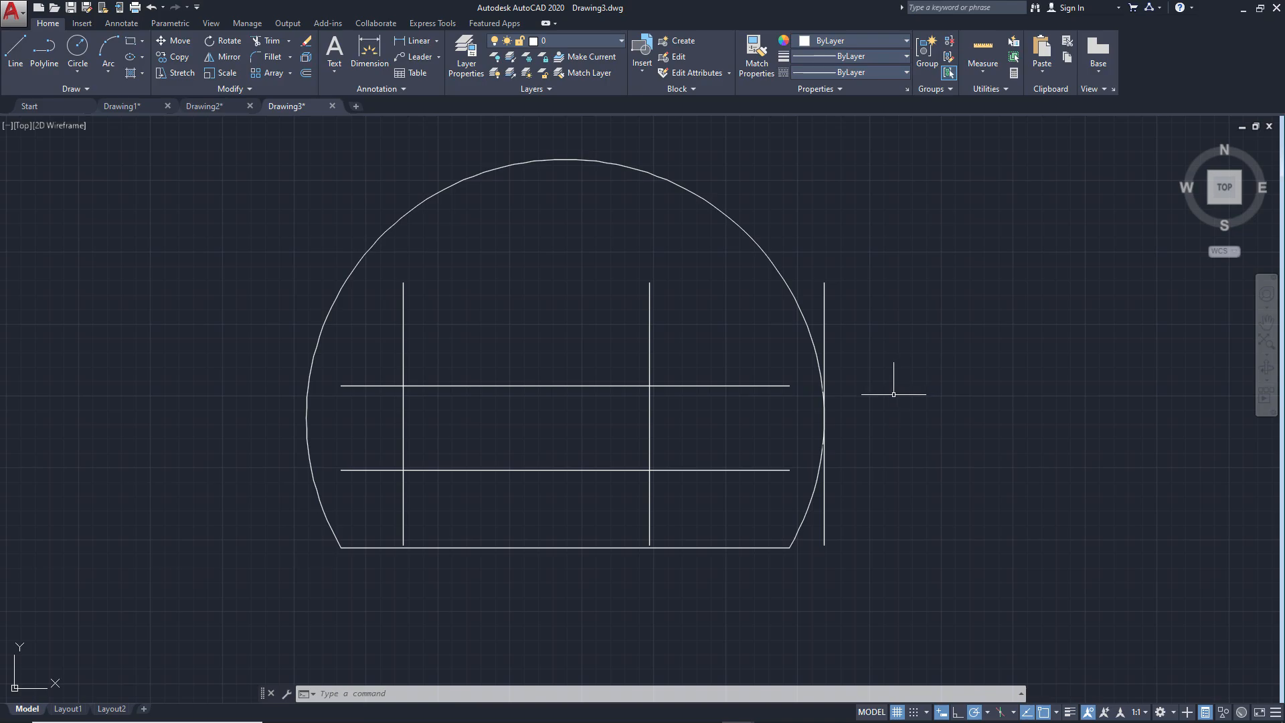
left_click(81, 43)
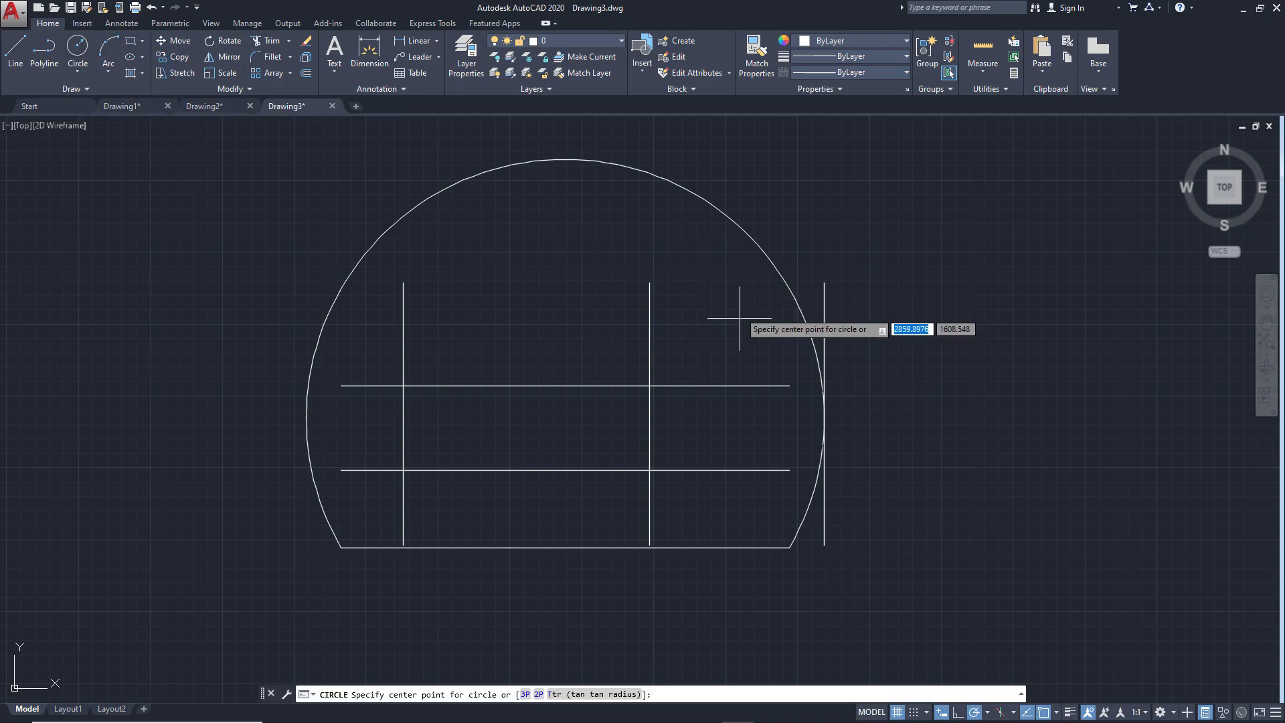
left_click(649, 386)
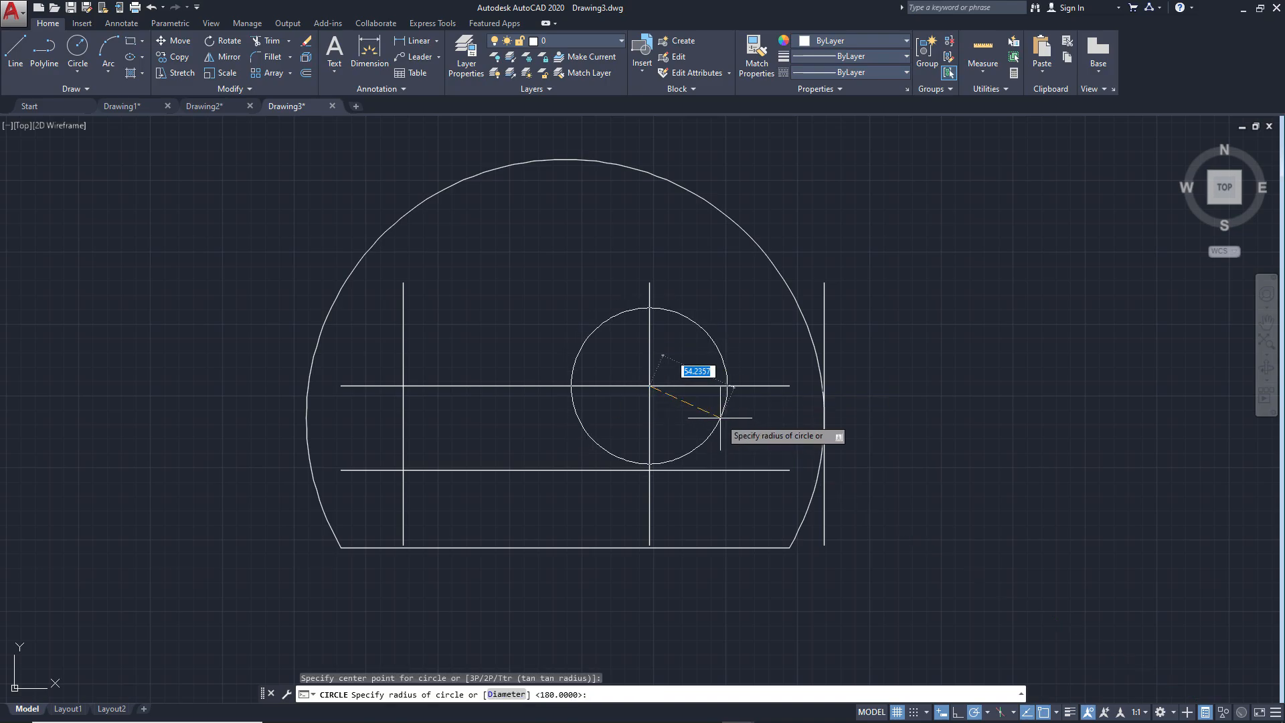
type("45")
key("Return")
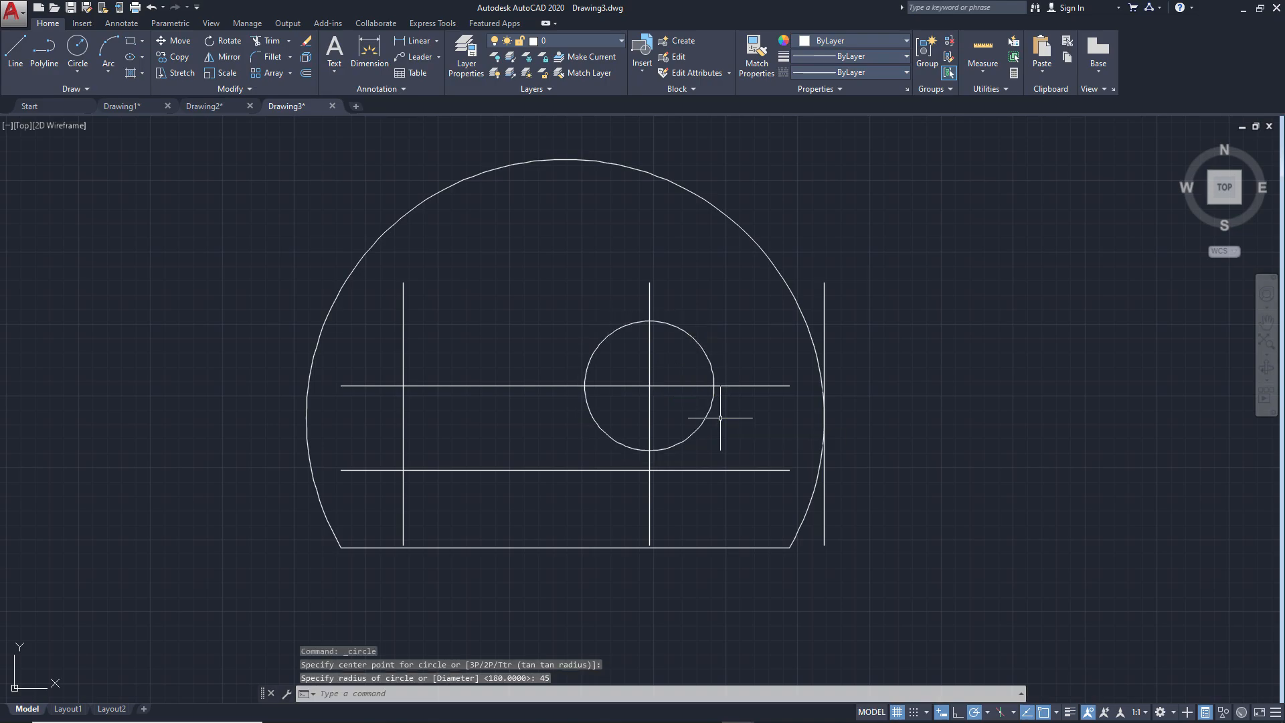
Draw a circle of diameter 54 where the lower horizontal construction line crosses the left vertical line
left_click(79, 68)
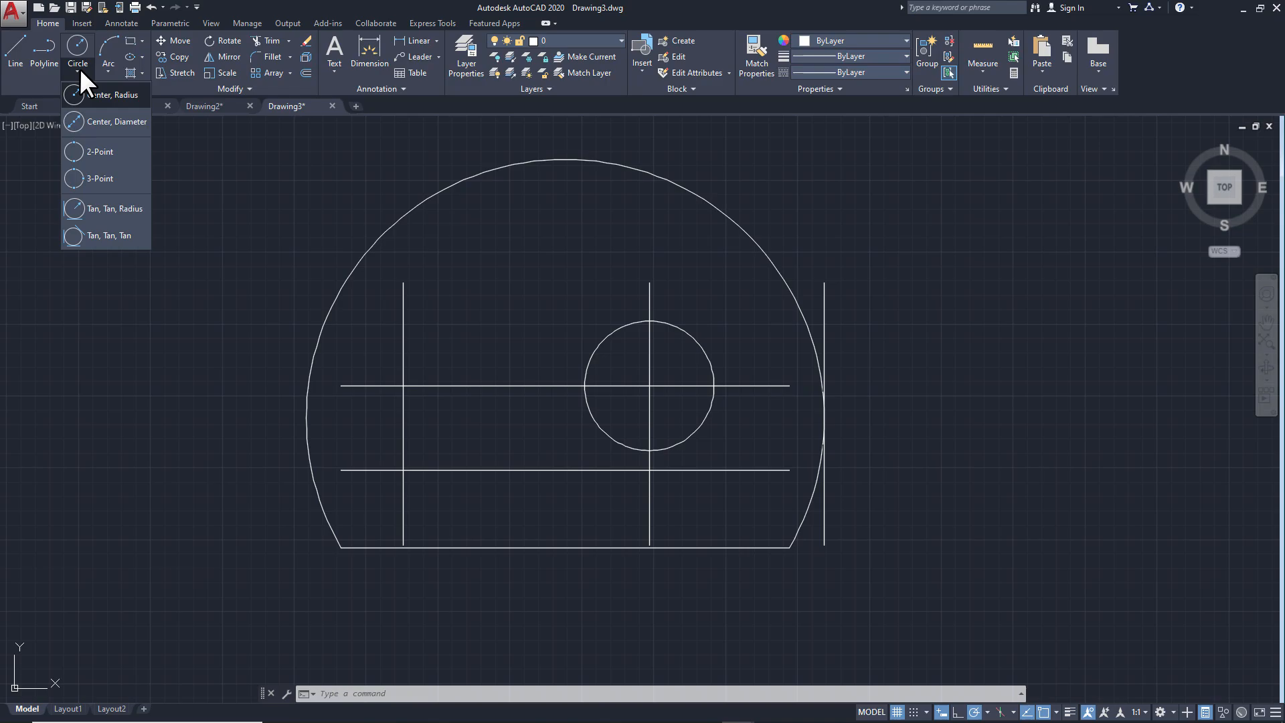
left_click(92, 119)
key("Escape")
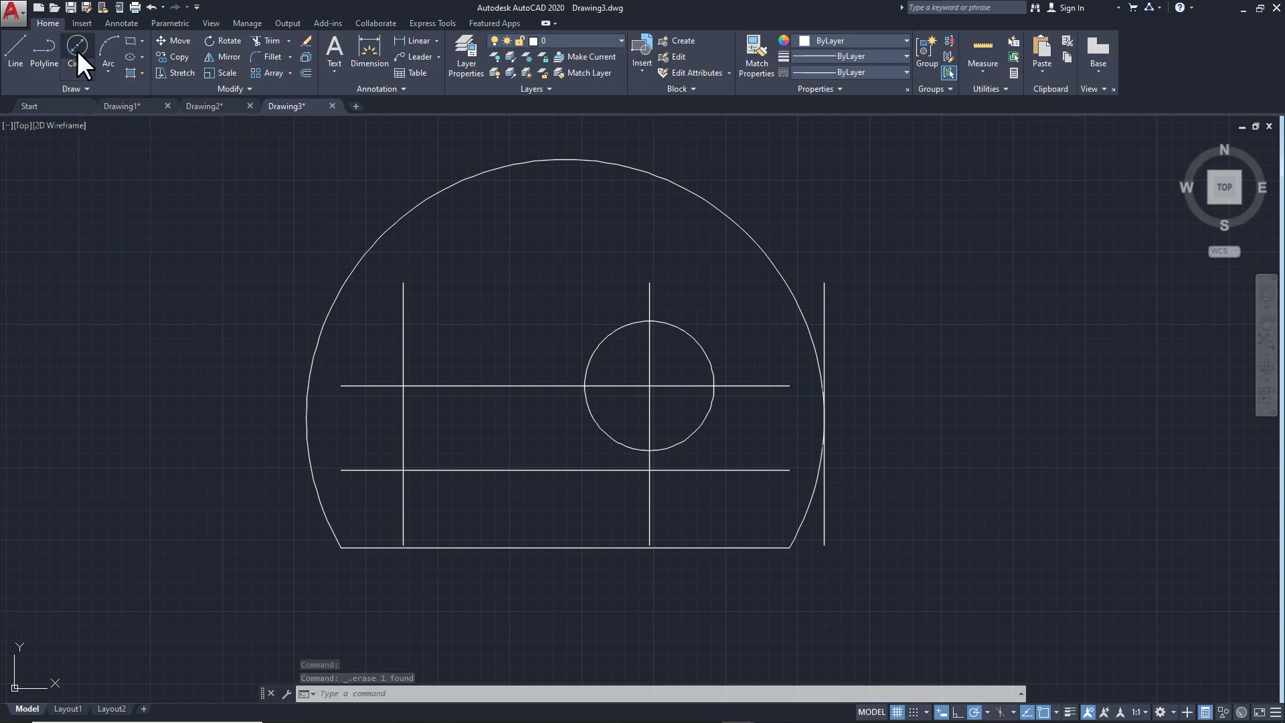
left_click(77, 50)
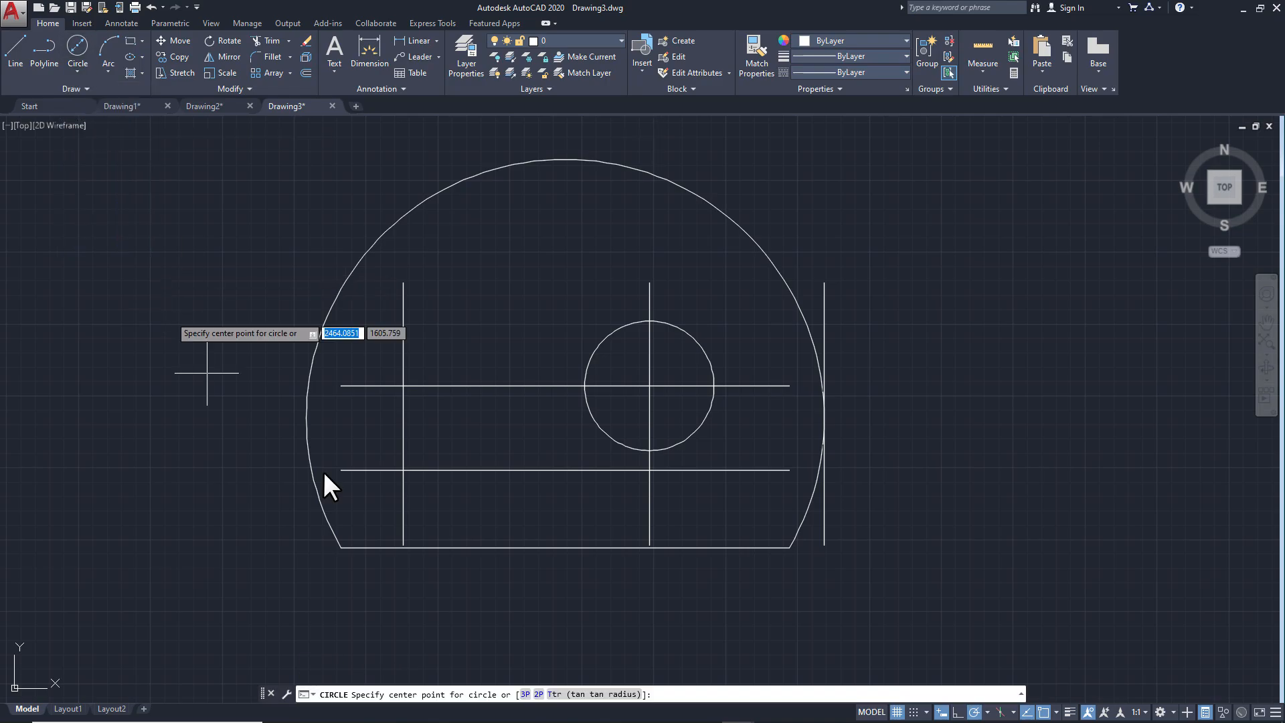
left_click(403, 470)
type("5")
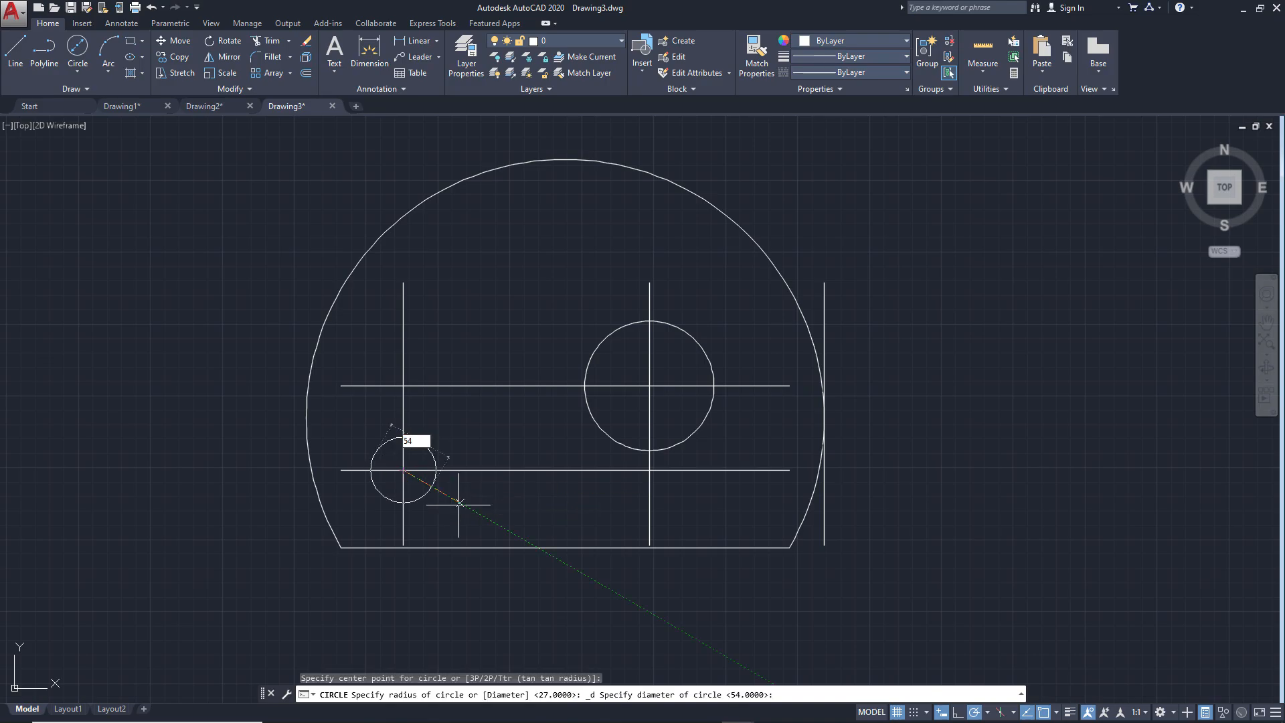
type("4")
key("Return")
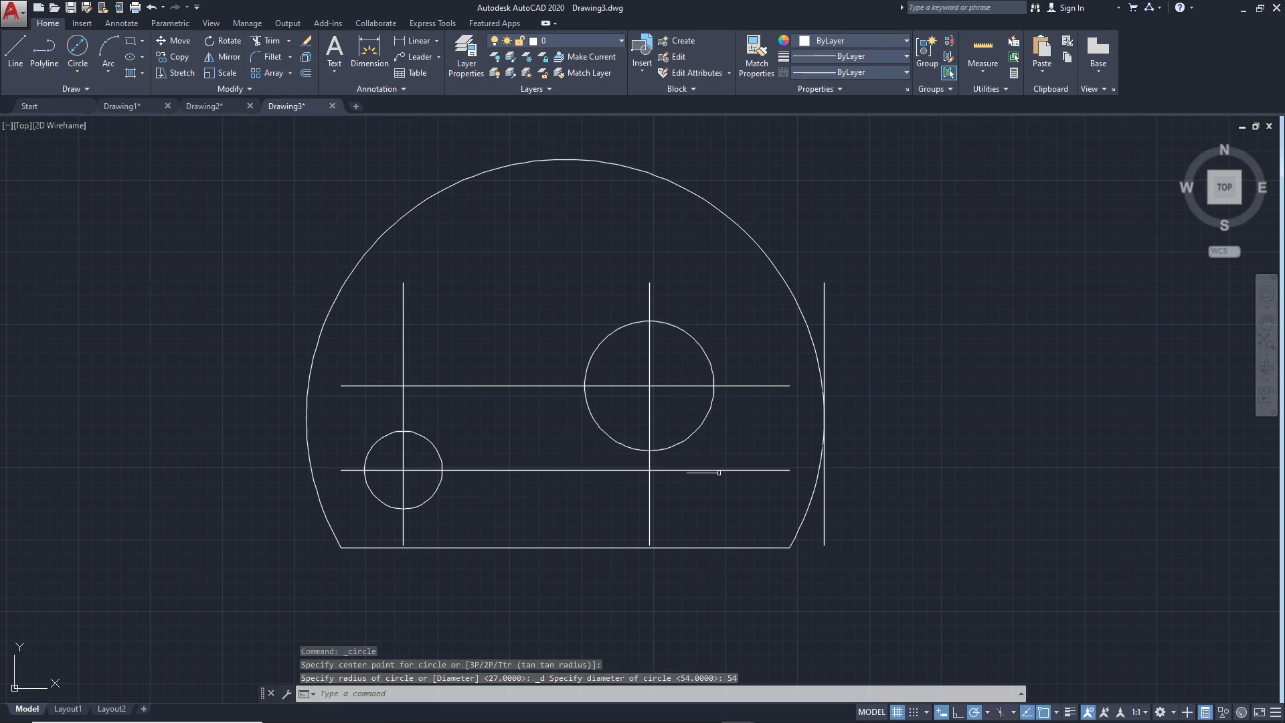
Draw two vertical slot sides from the R45 circle's right and left quadrants straight down to the base line
left_click(15, 50)
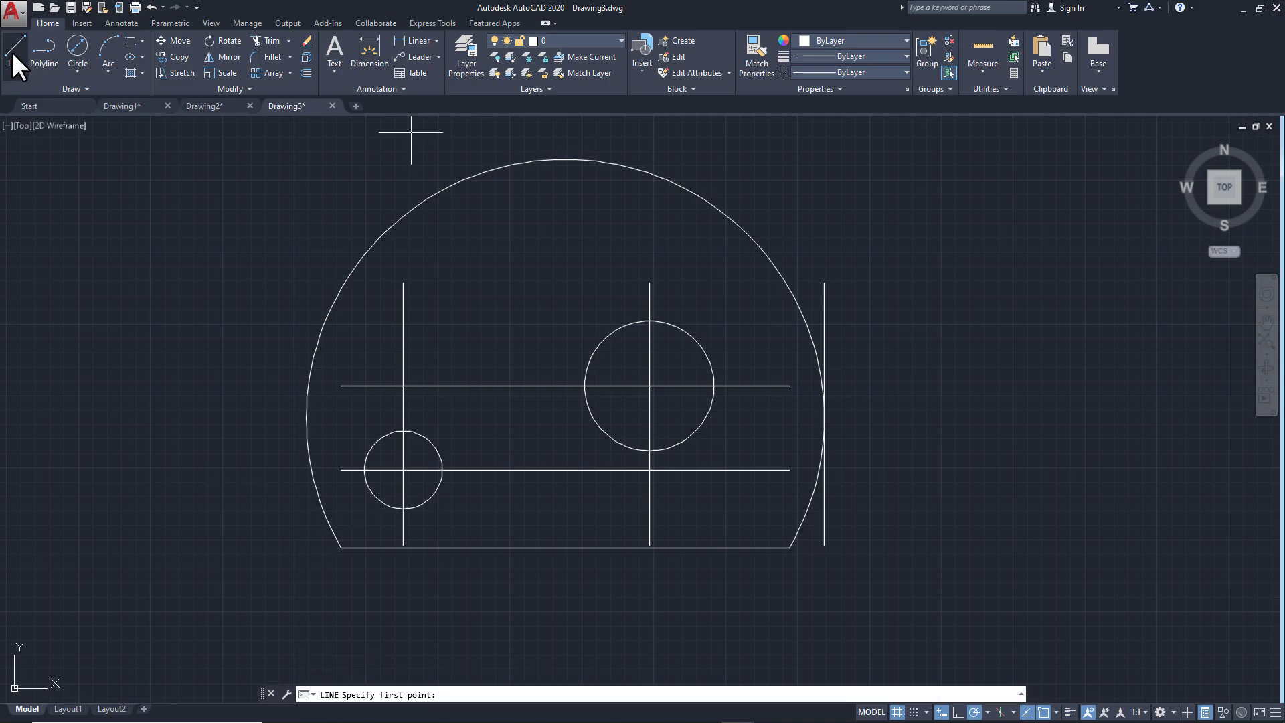
left_click(714, 385)
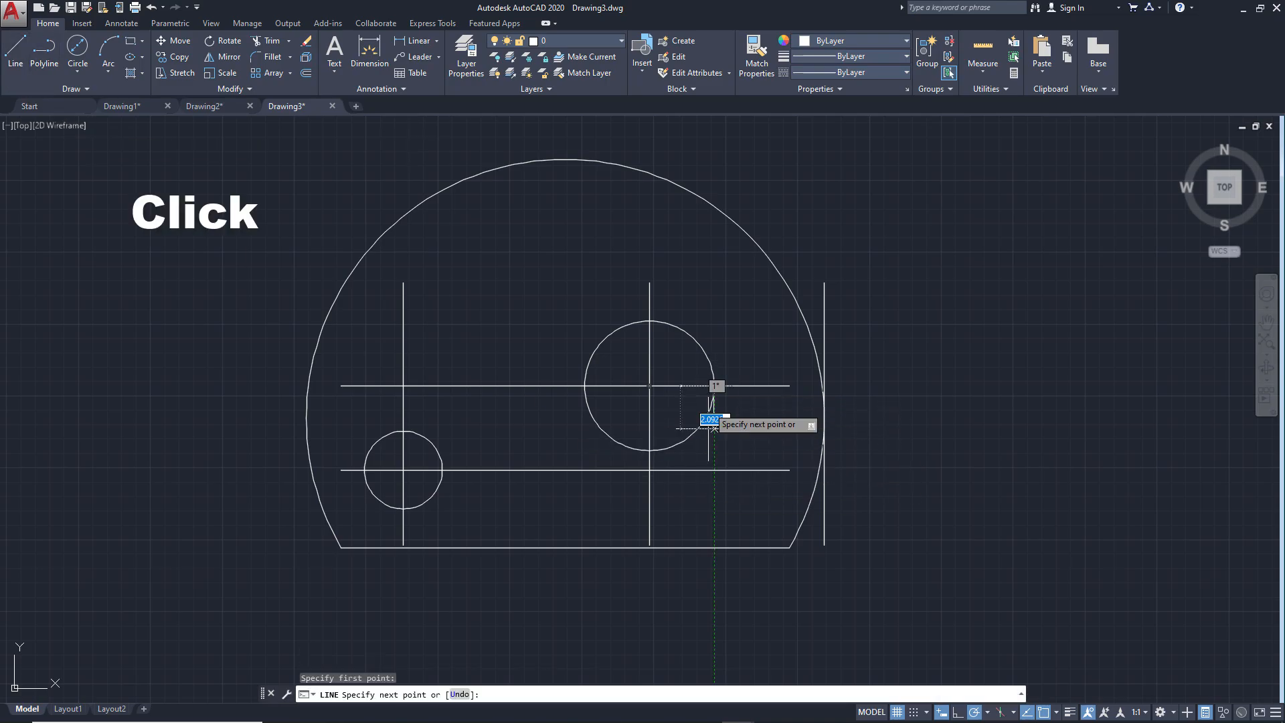
left_click(712, 542)
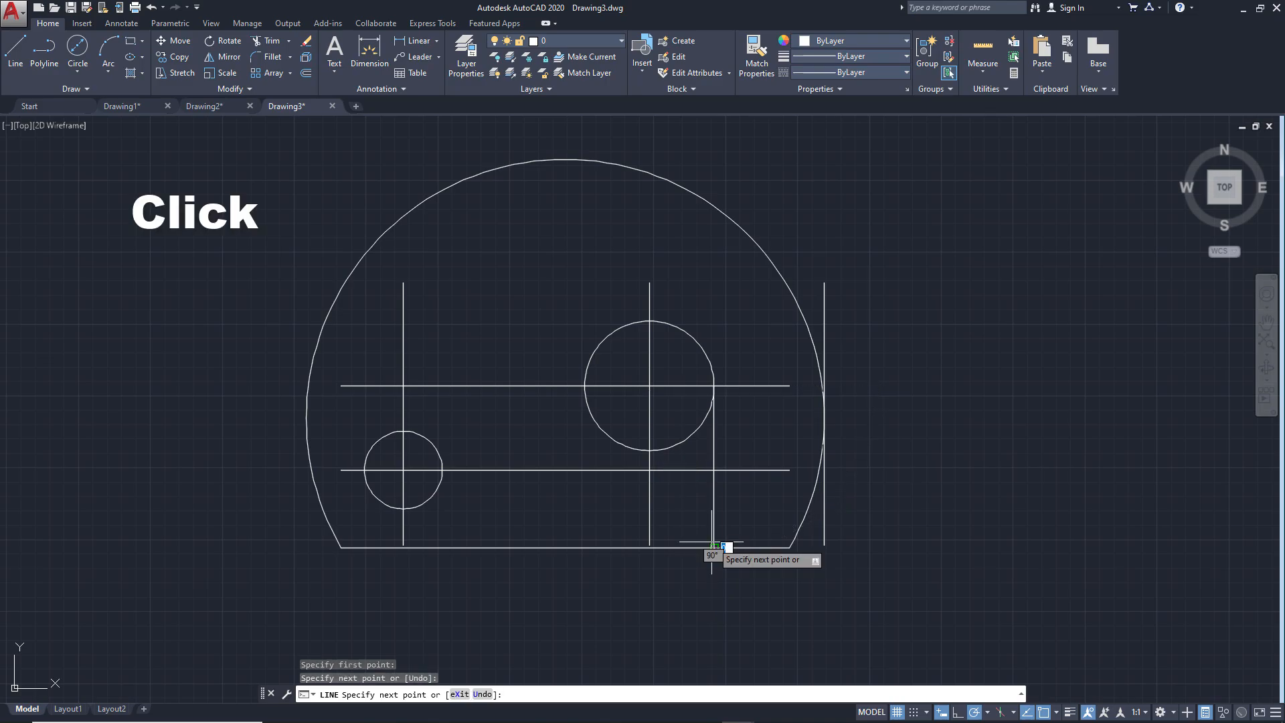
key("Return")
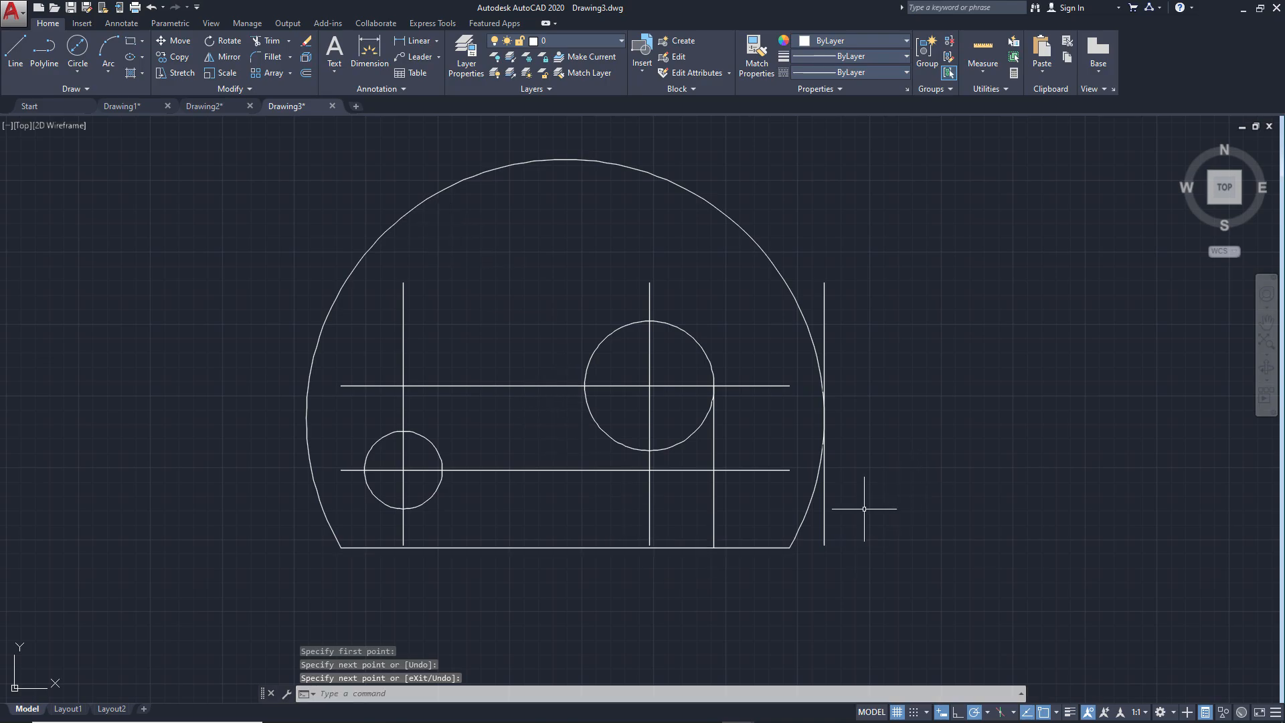
key("Return")
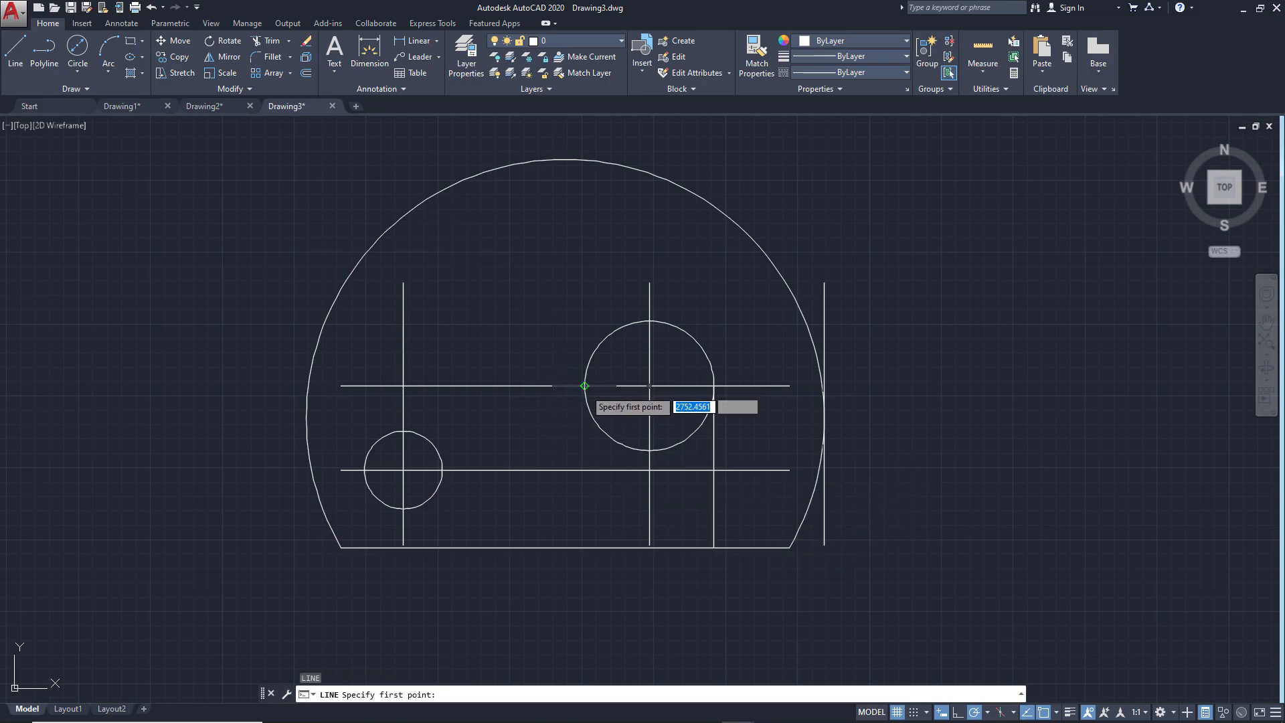
left_click(585, 386)
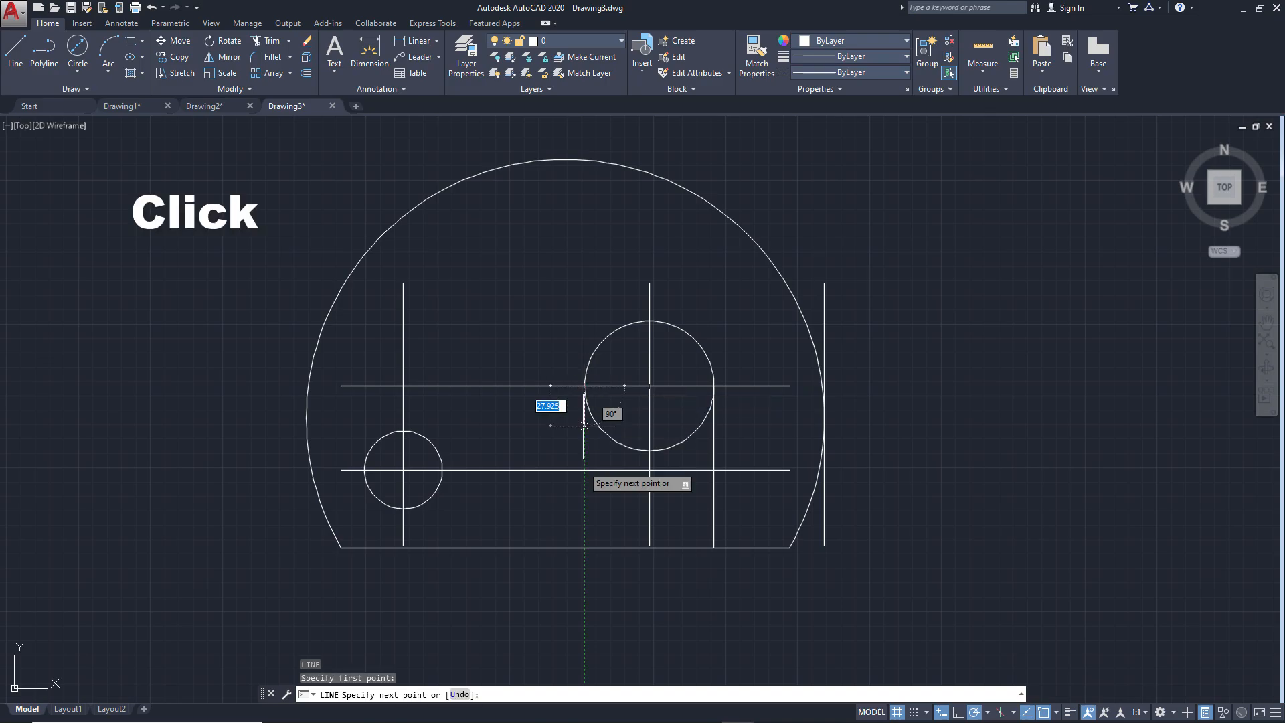
left_click(584, 548)
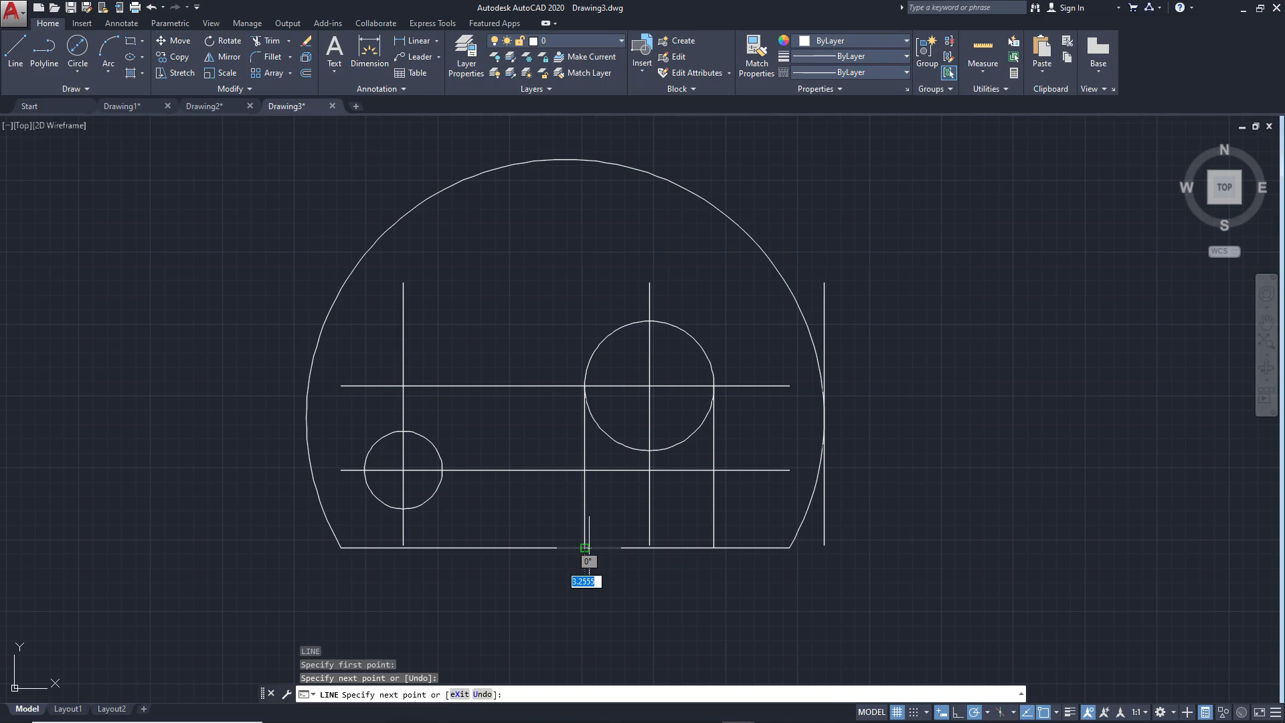
key("Return")
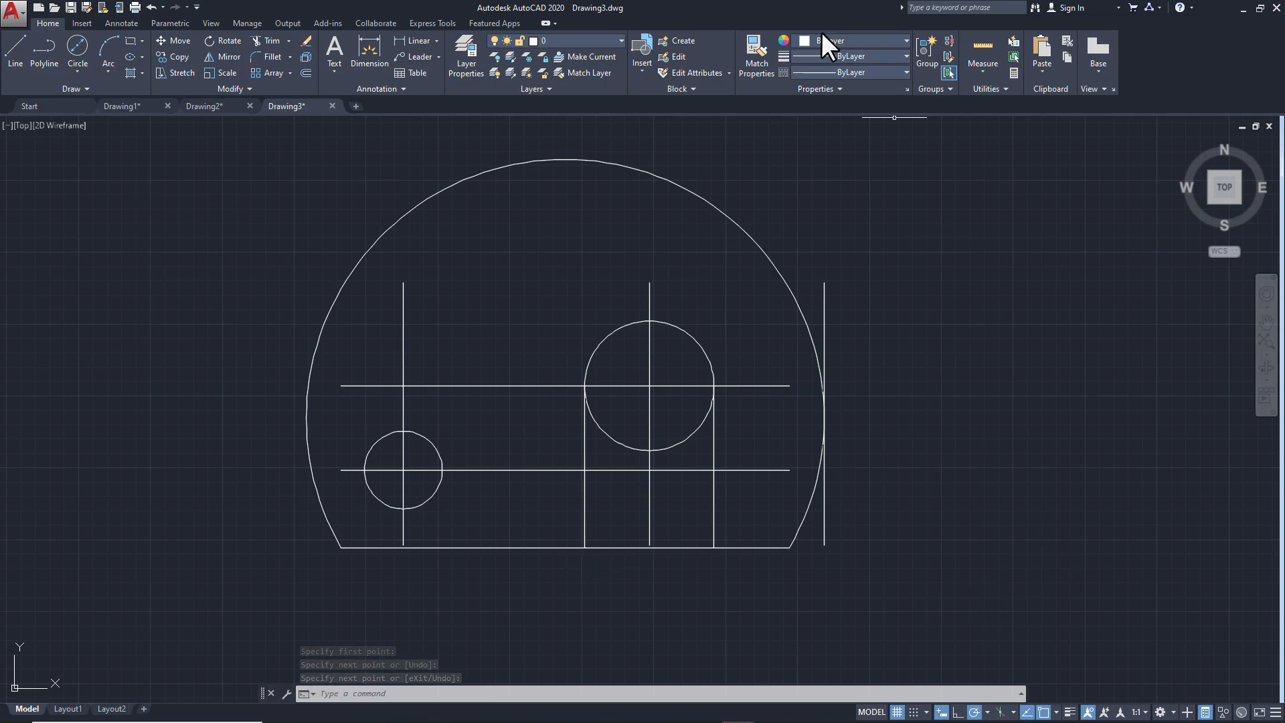
Erase the three vertical construction lines and the two horizontal construction lines above the base line
type("e")
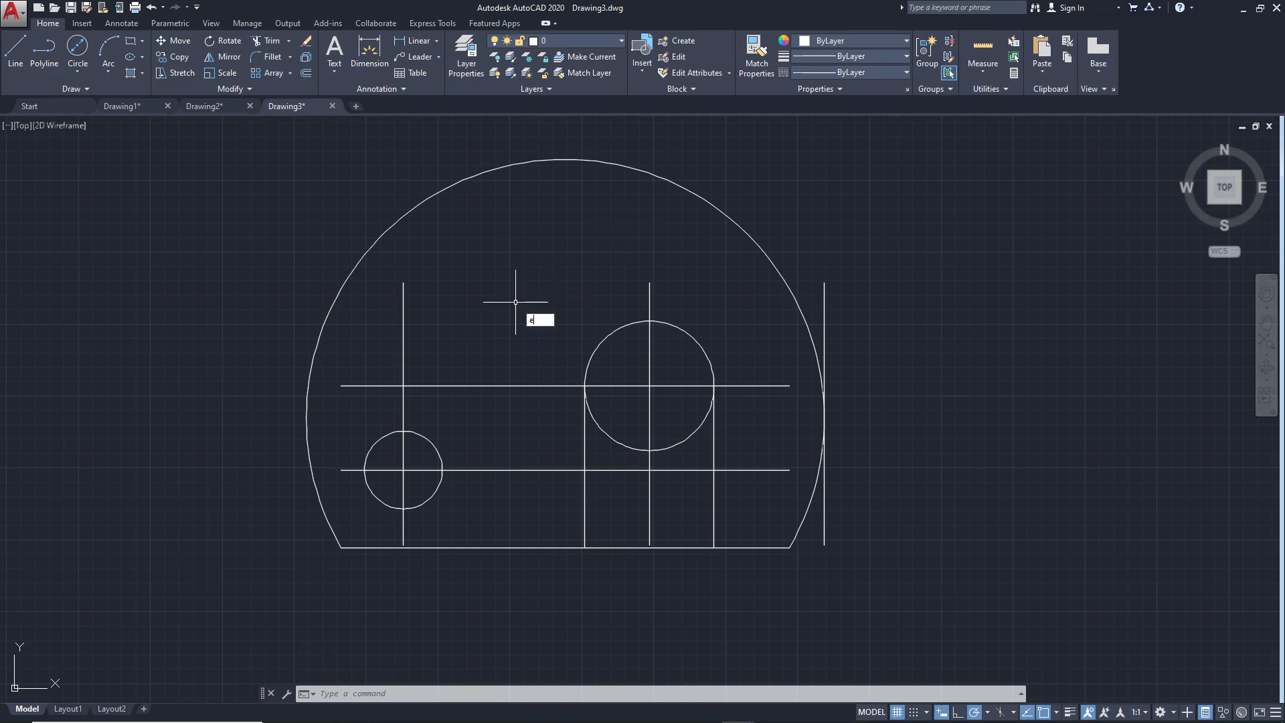
key("Return")
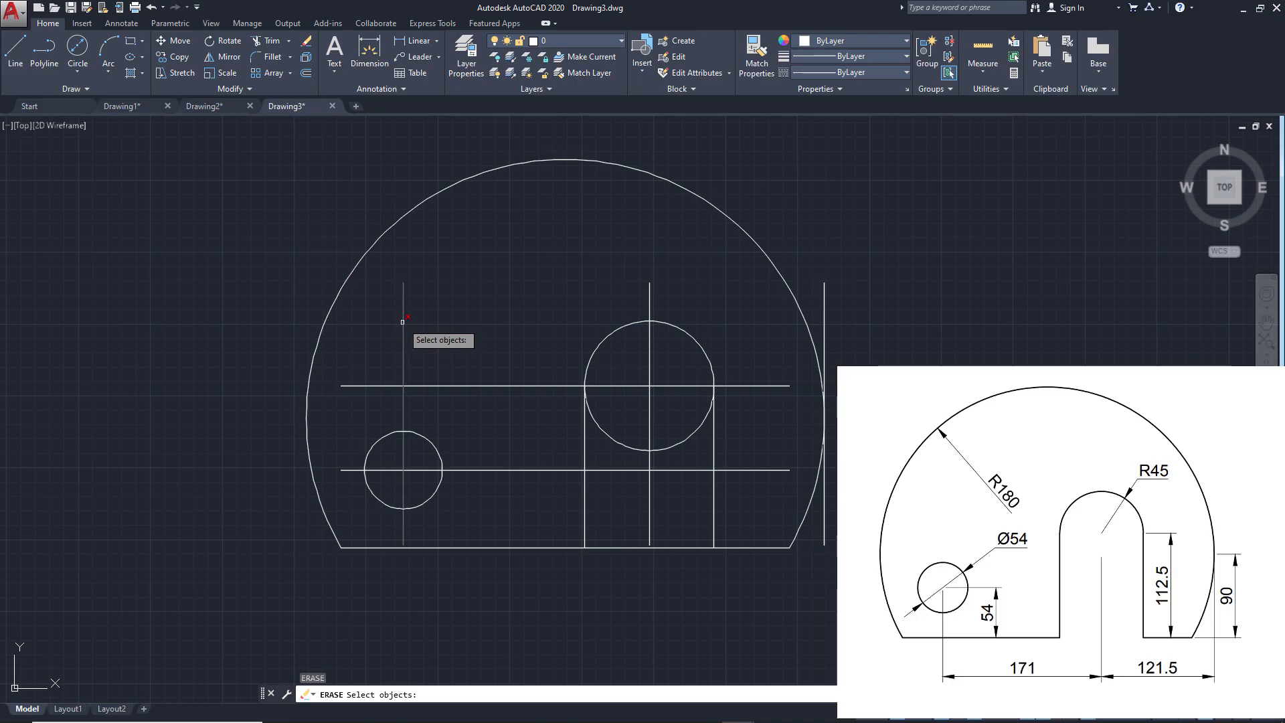
left_click(403, 322)
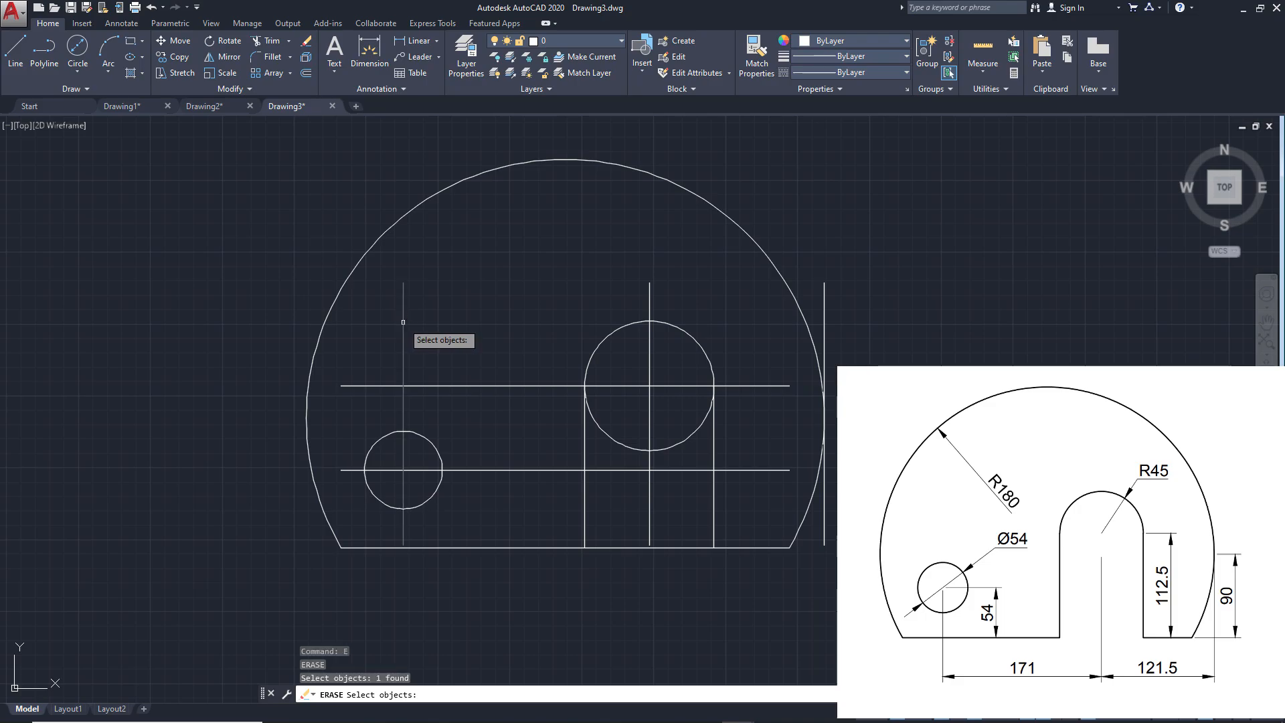
left_click(650, 296)
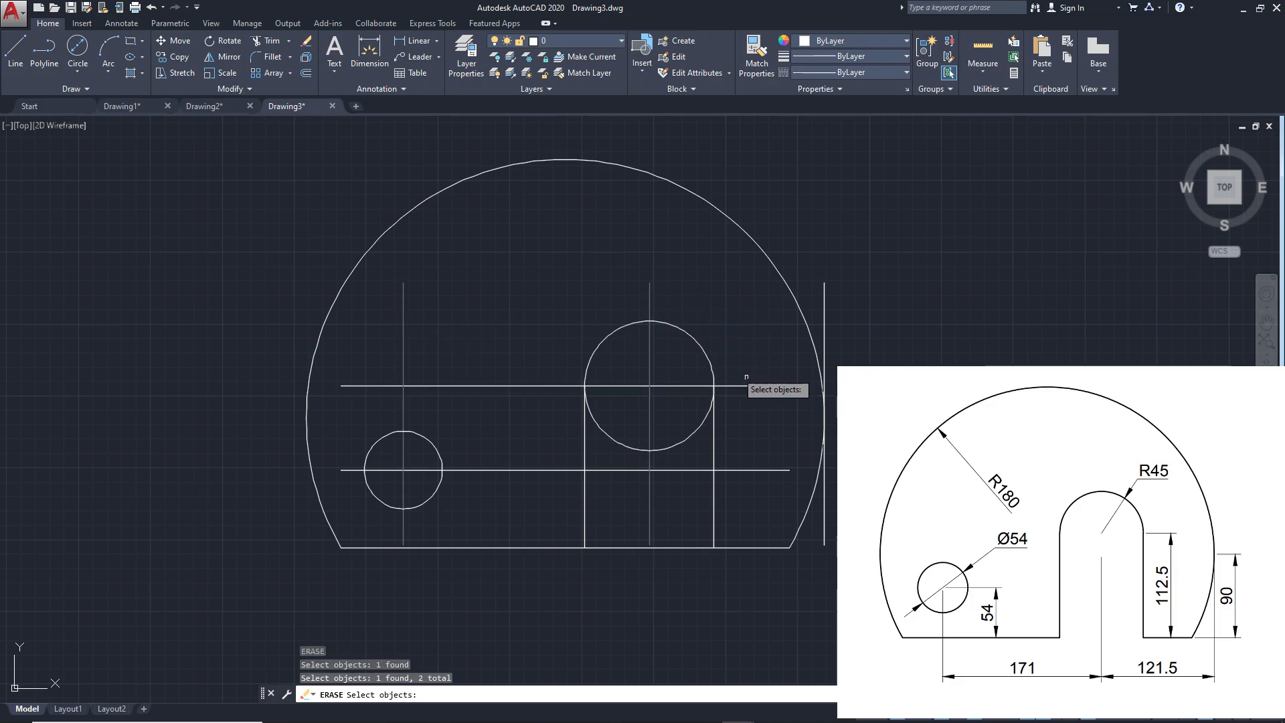
left_click(748, 385)
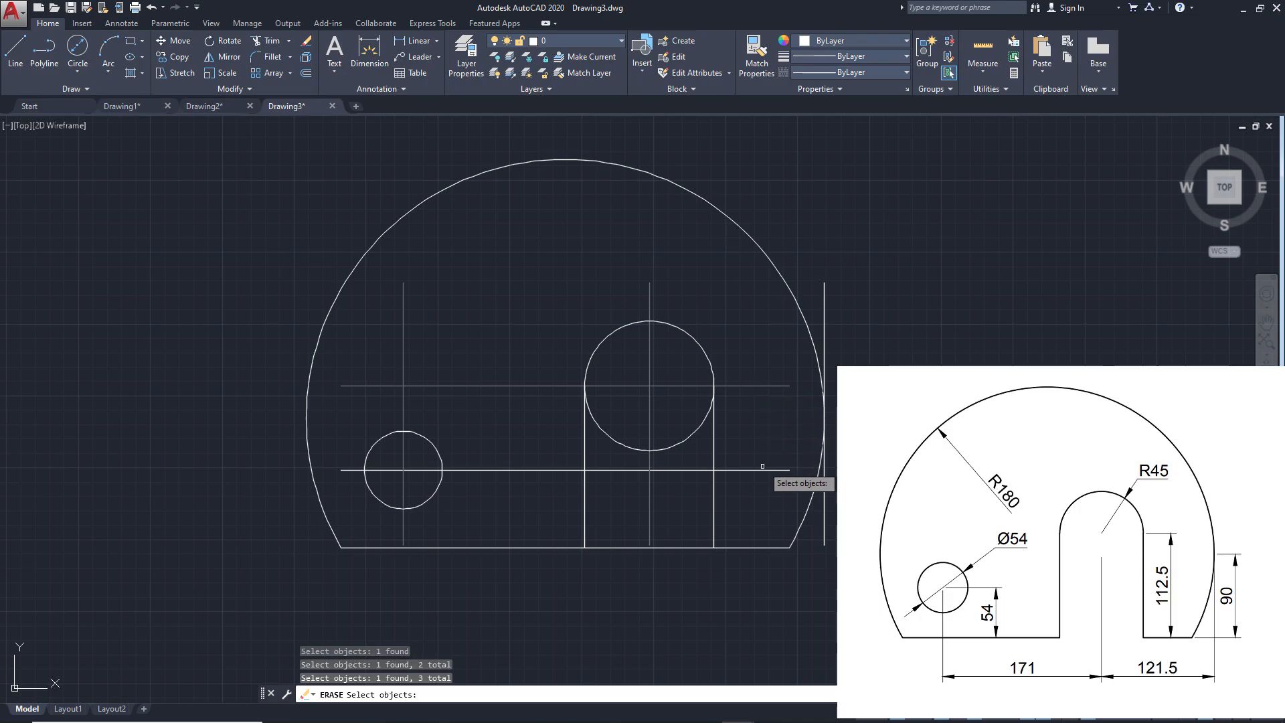
left_click(763, 466)
left_click(823, 289)
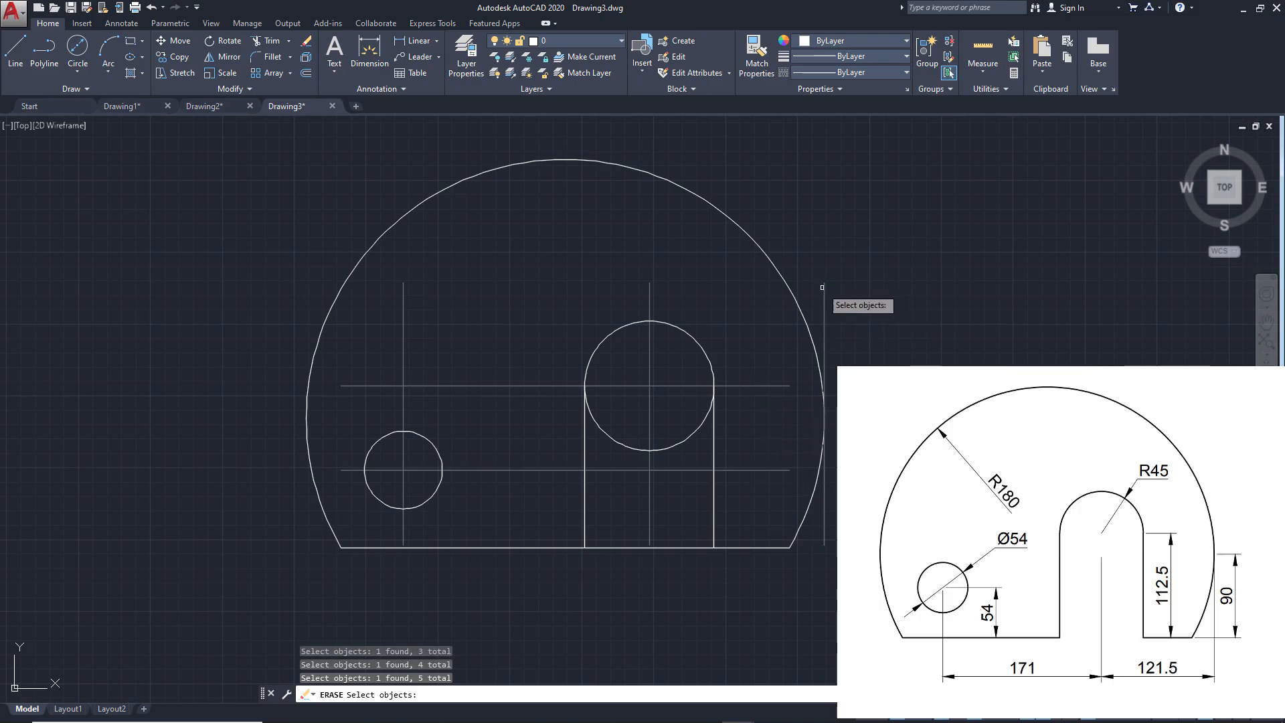
key("Return")
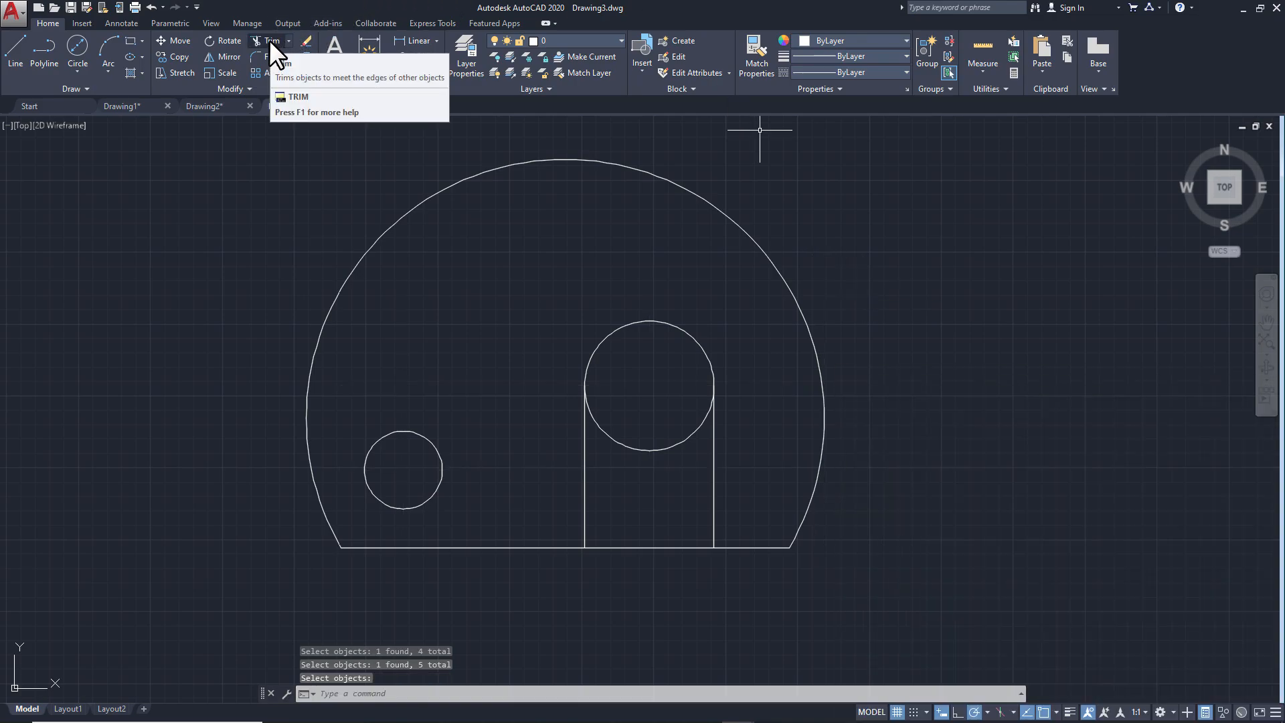
Trim away the lower half of the R45 circle and the base line segment between the two slot sides
left_click(269, 39)
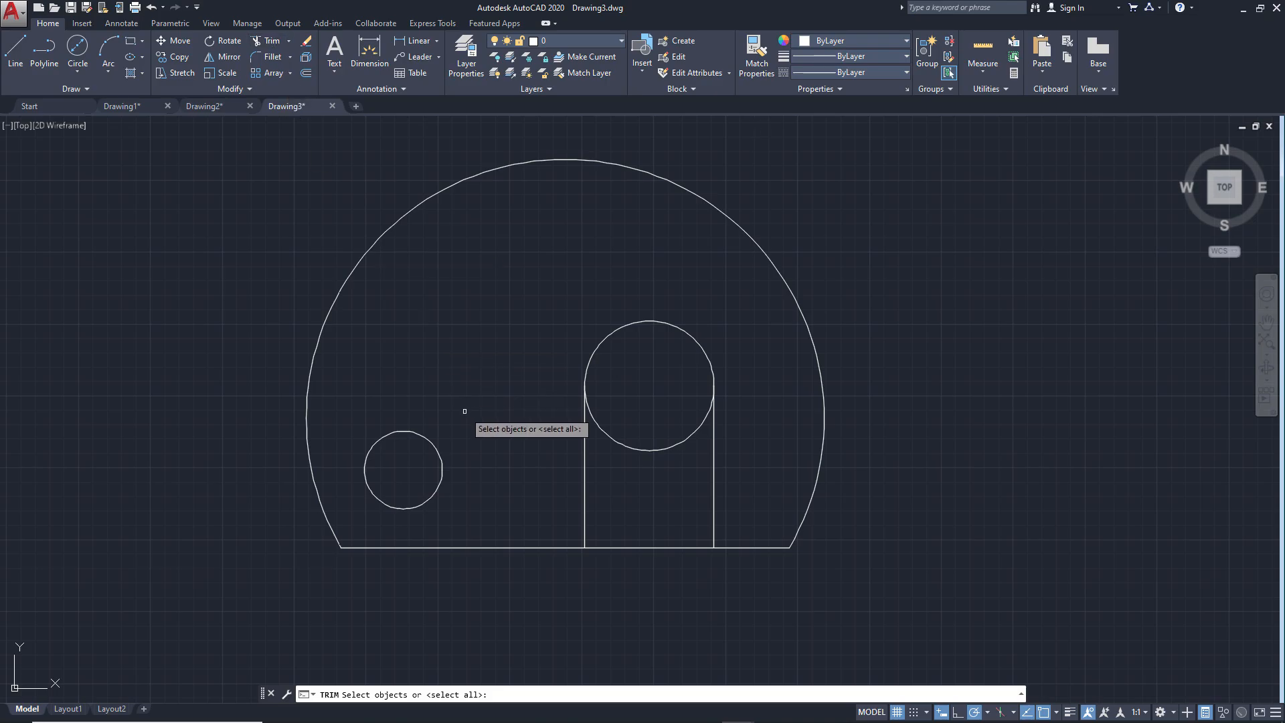
key("Return")
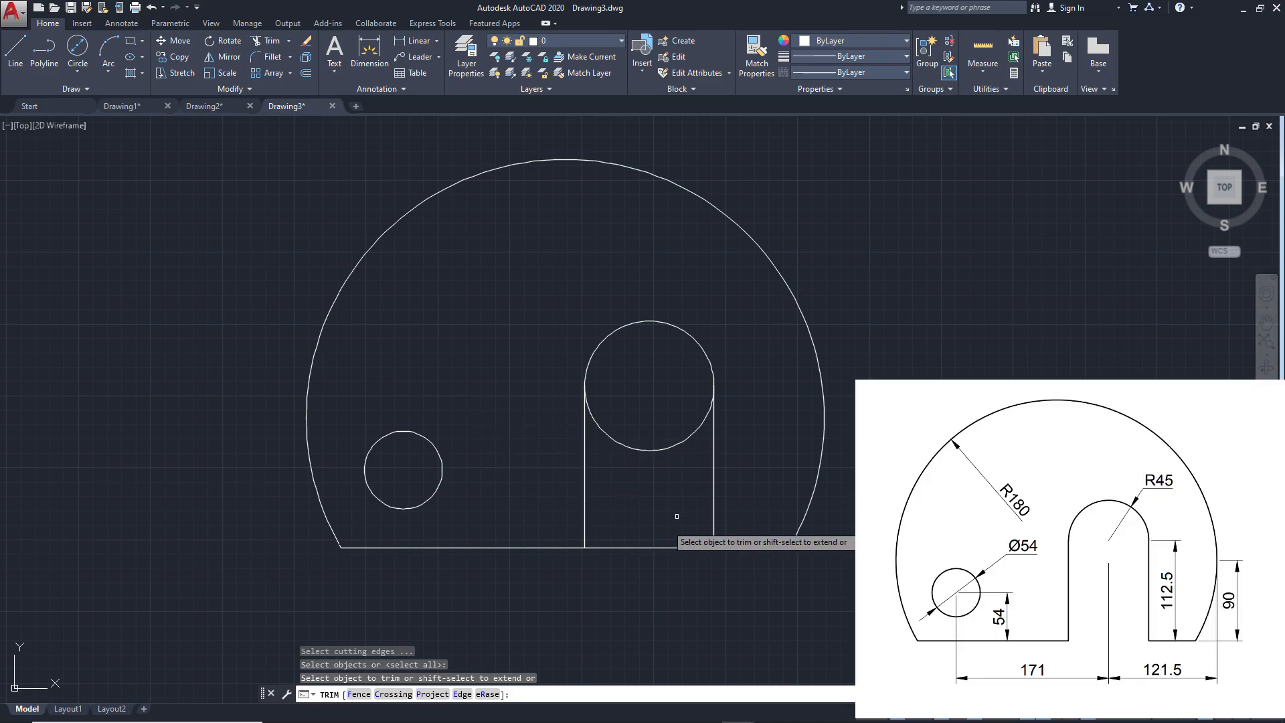
left_click(661, 451)
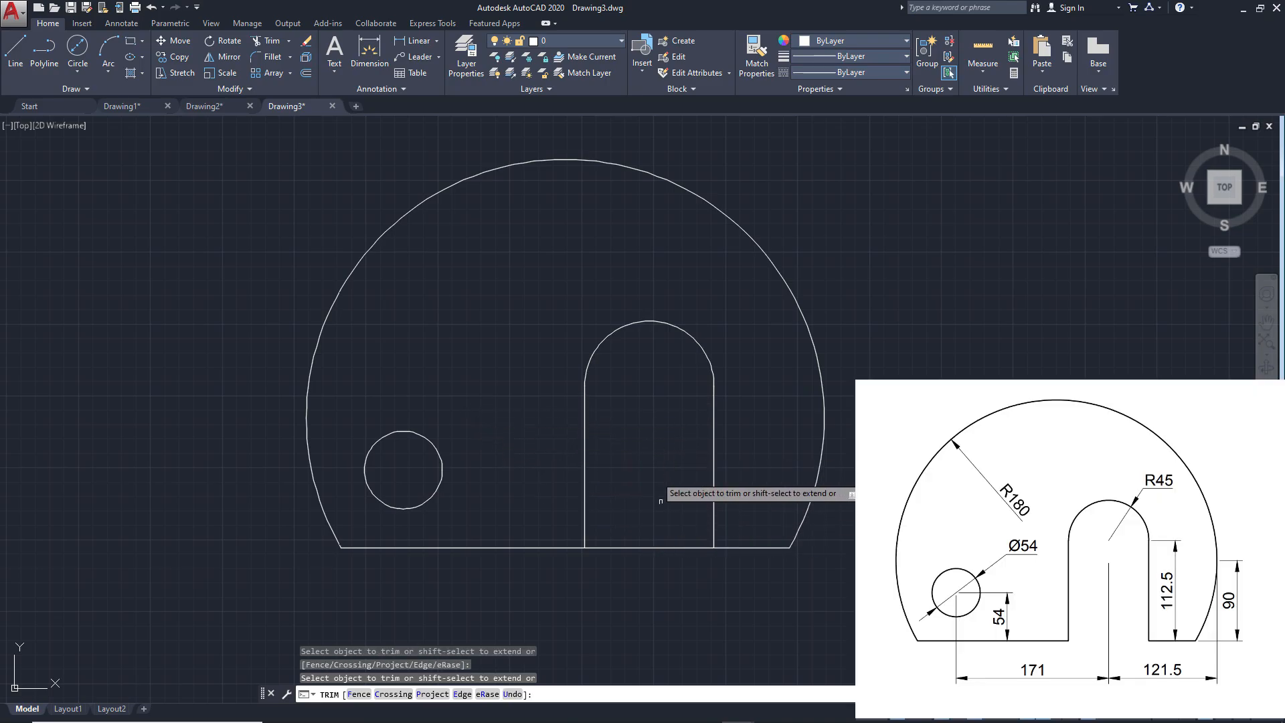
left_click(655, 540)
left_click(652, 550)
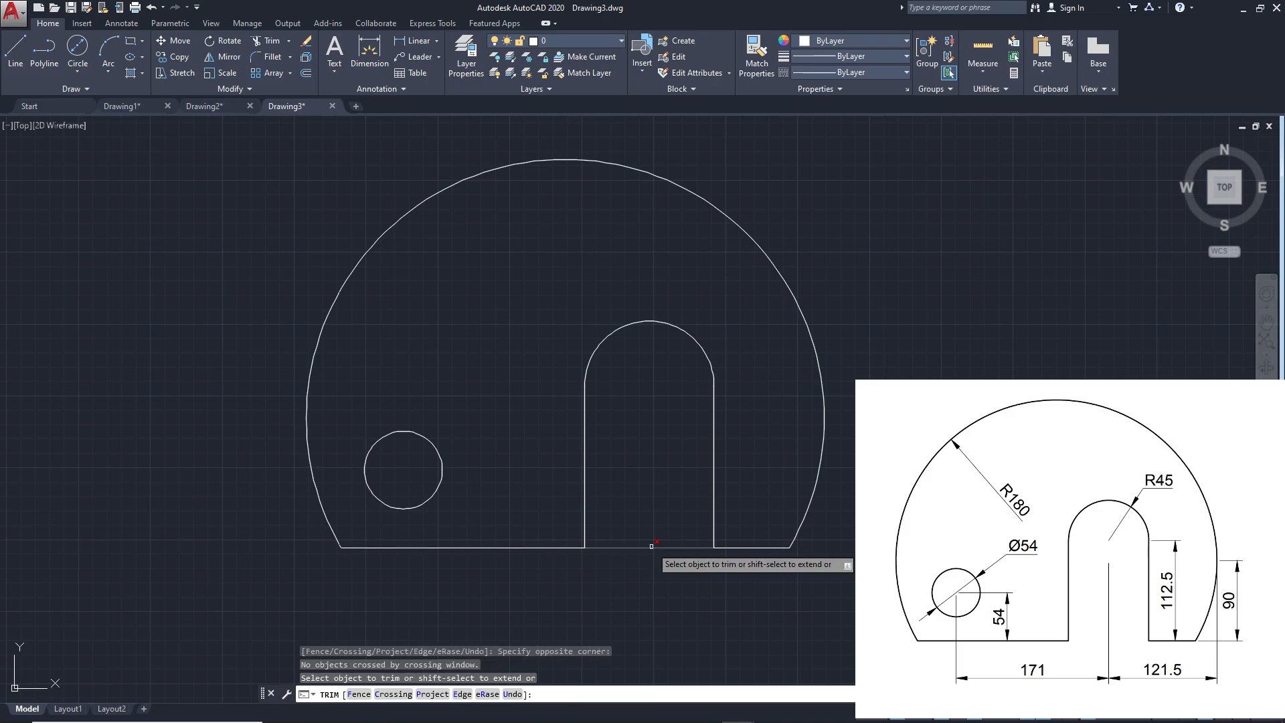
key("Return")
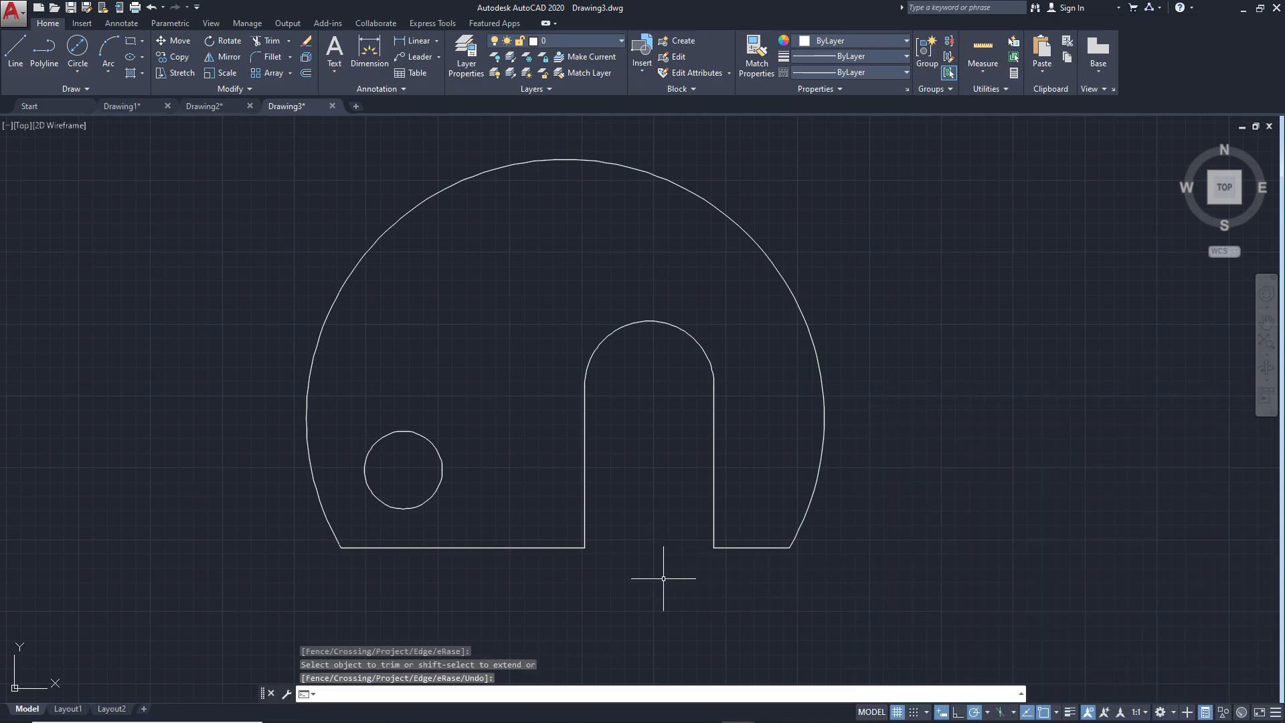